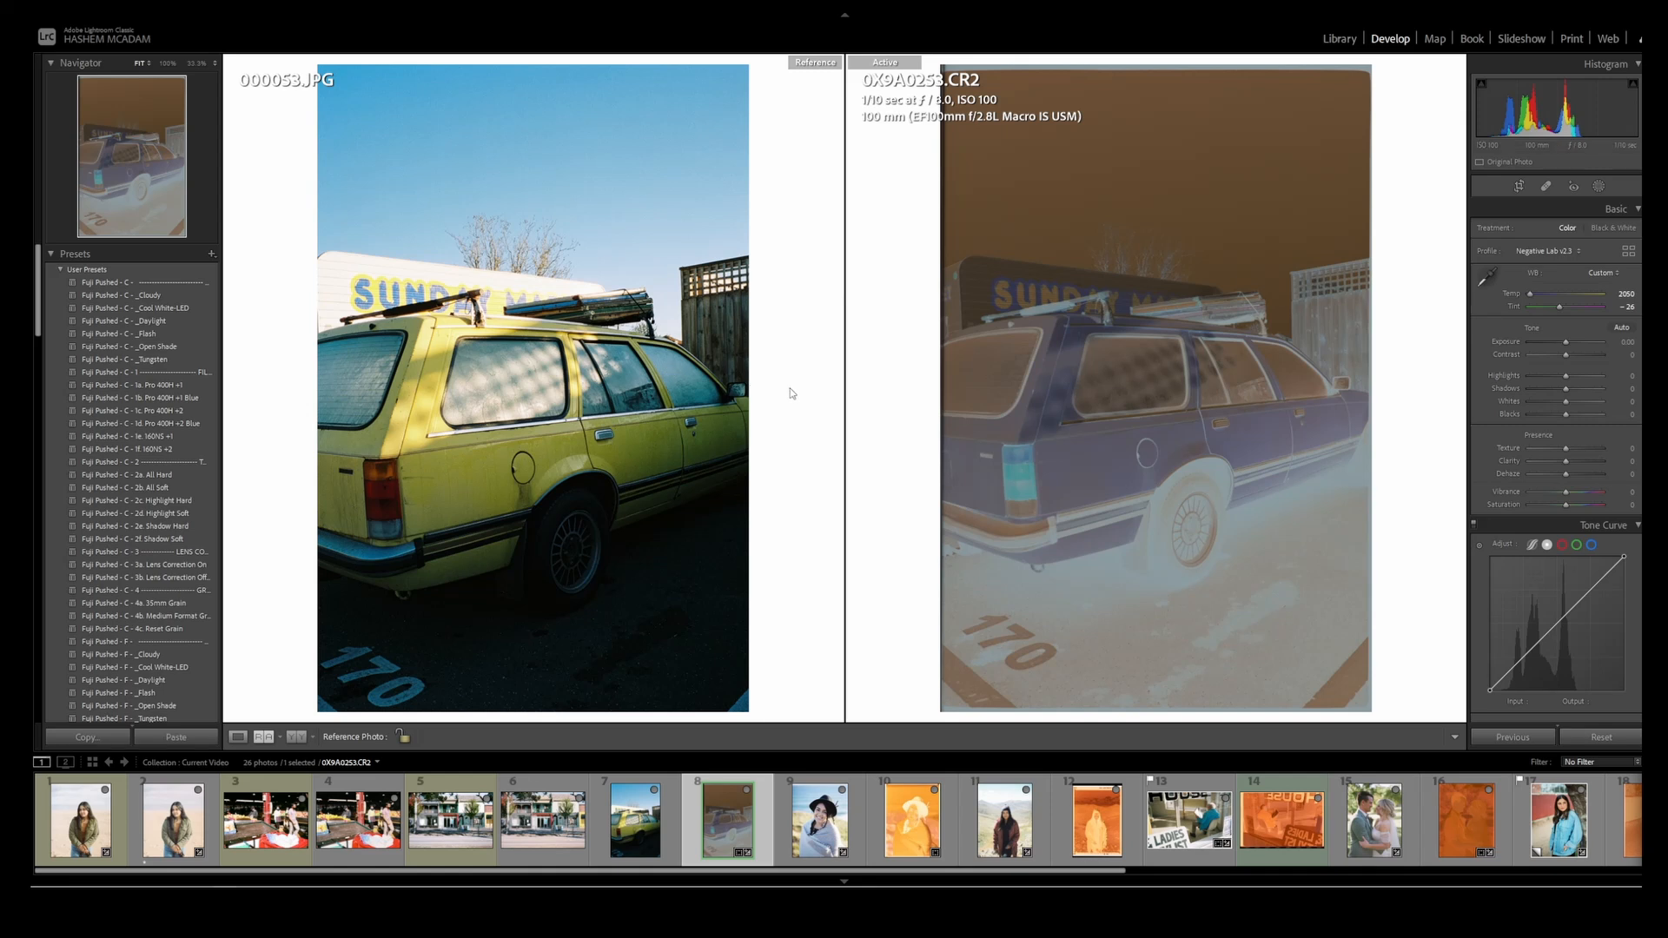
- Convert the car negative with Negative Lab Pro using the Frontier color model, set Darks to -21 and raise Exposure slightly
key(ctrl+alt+n)
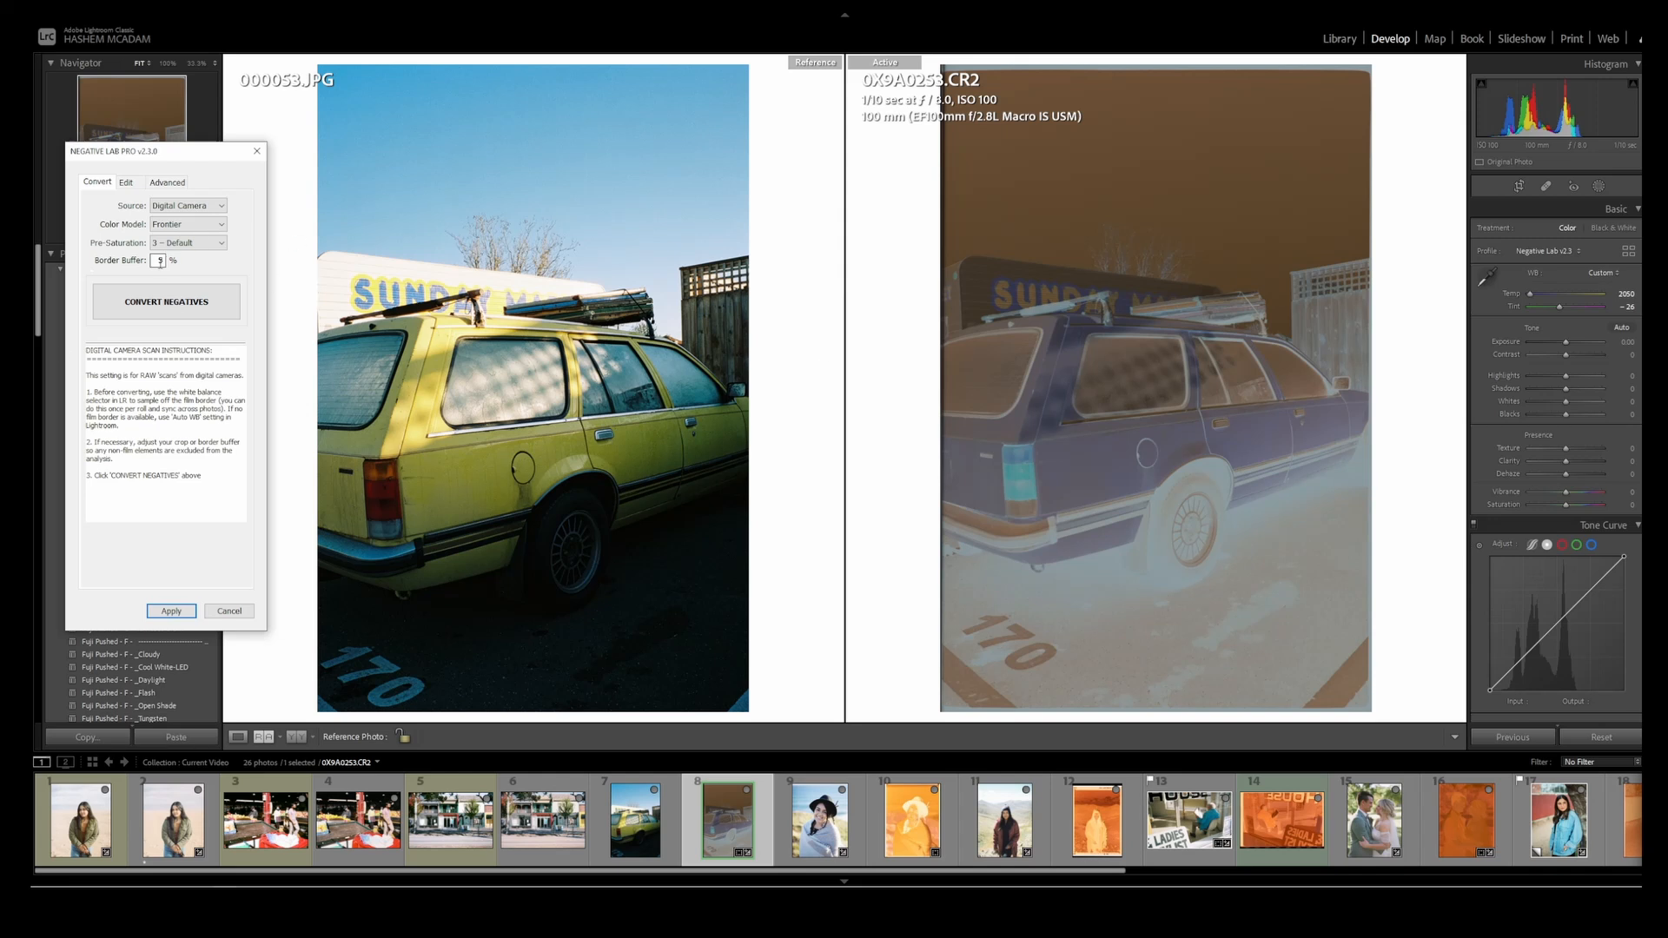
click(172, 304)
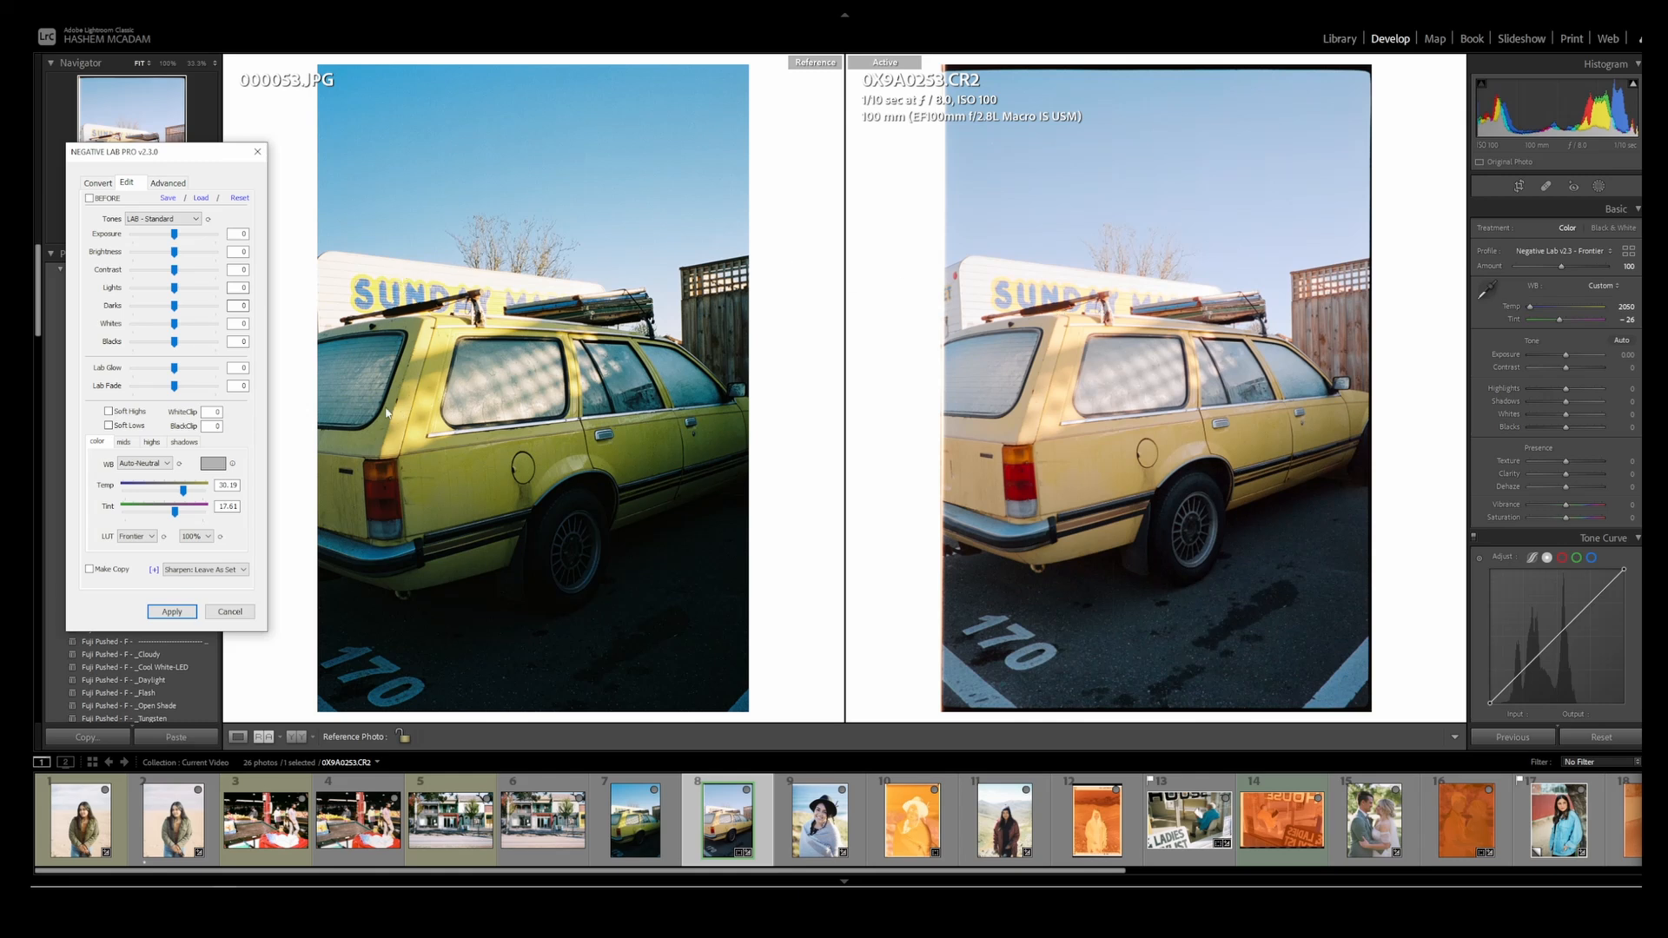
mouse_move(175, 306)
mouse_down()
mouse_move(145, 309)
mouse_move(178, 313)
mouse_move(158, 312)
mouse_up()
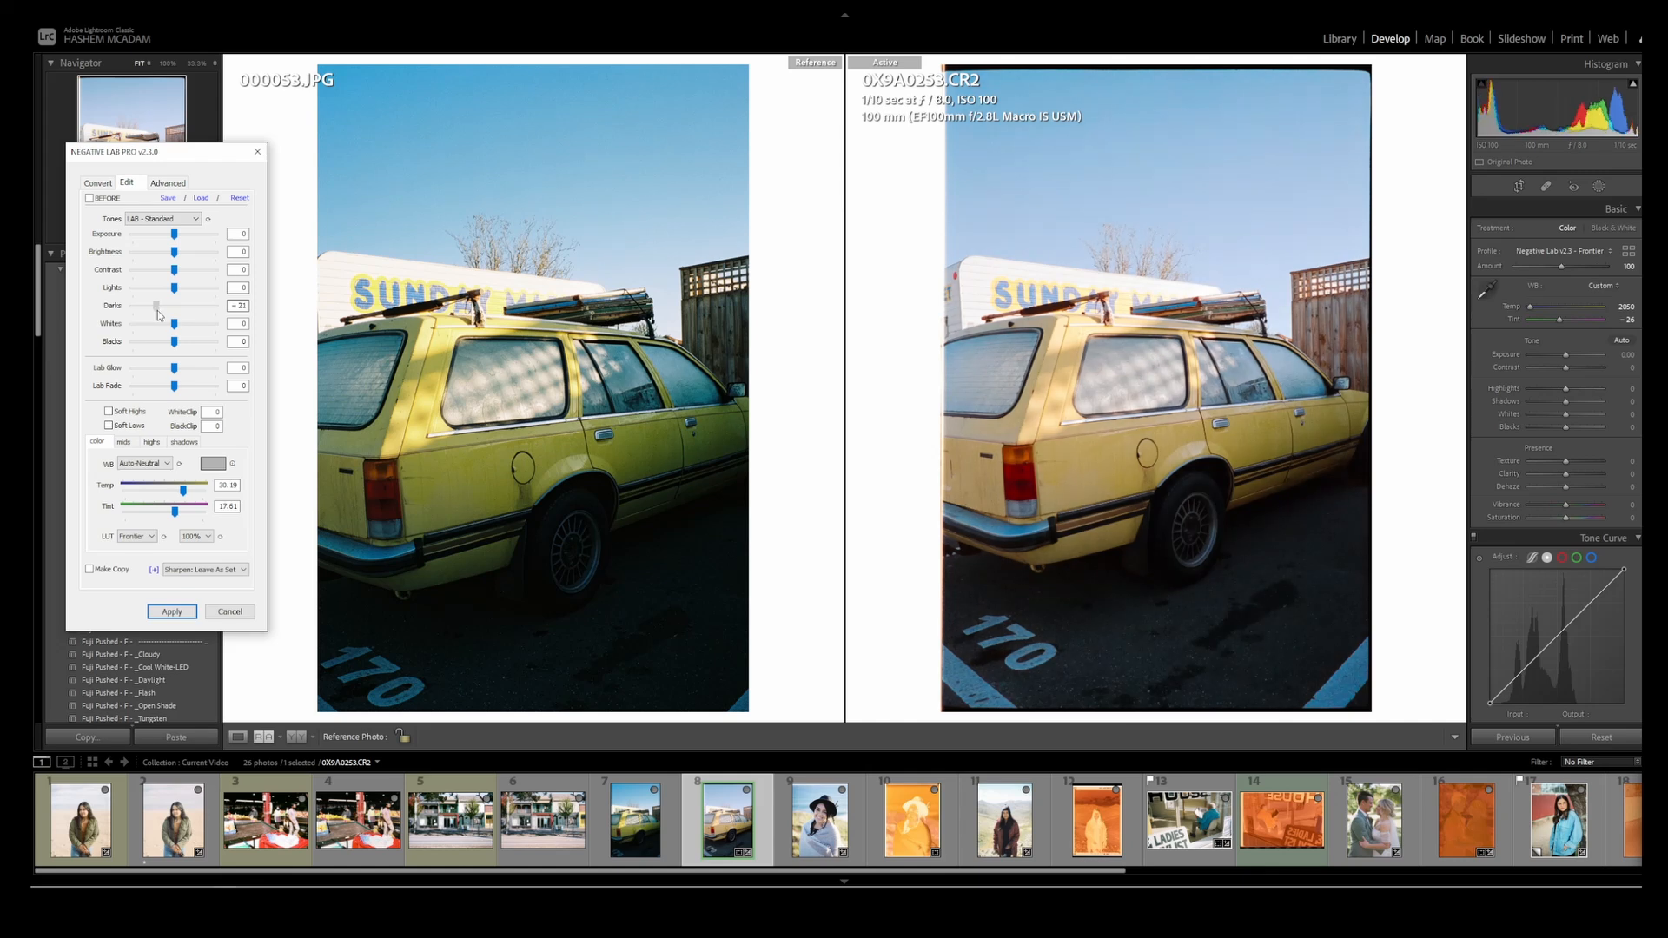
drag(175, 236, 183, 237)
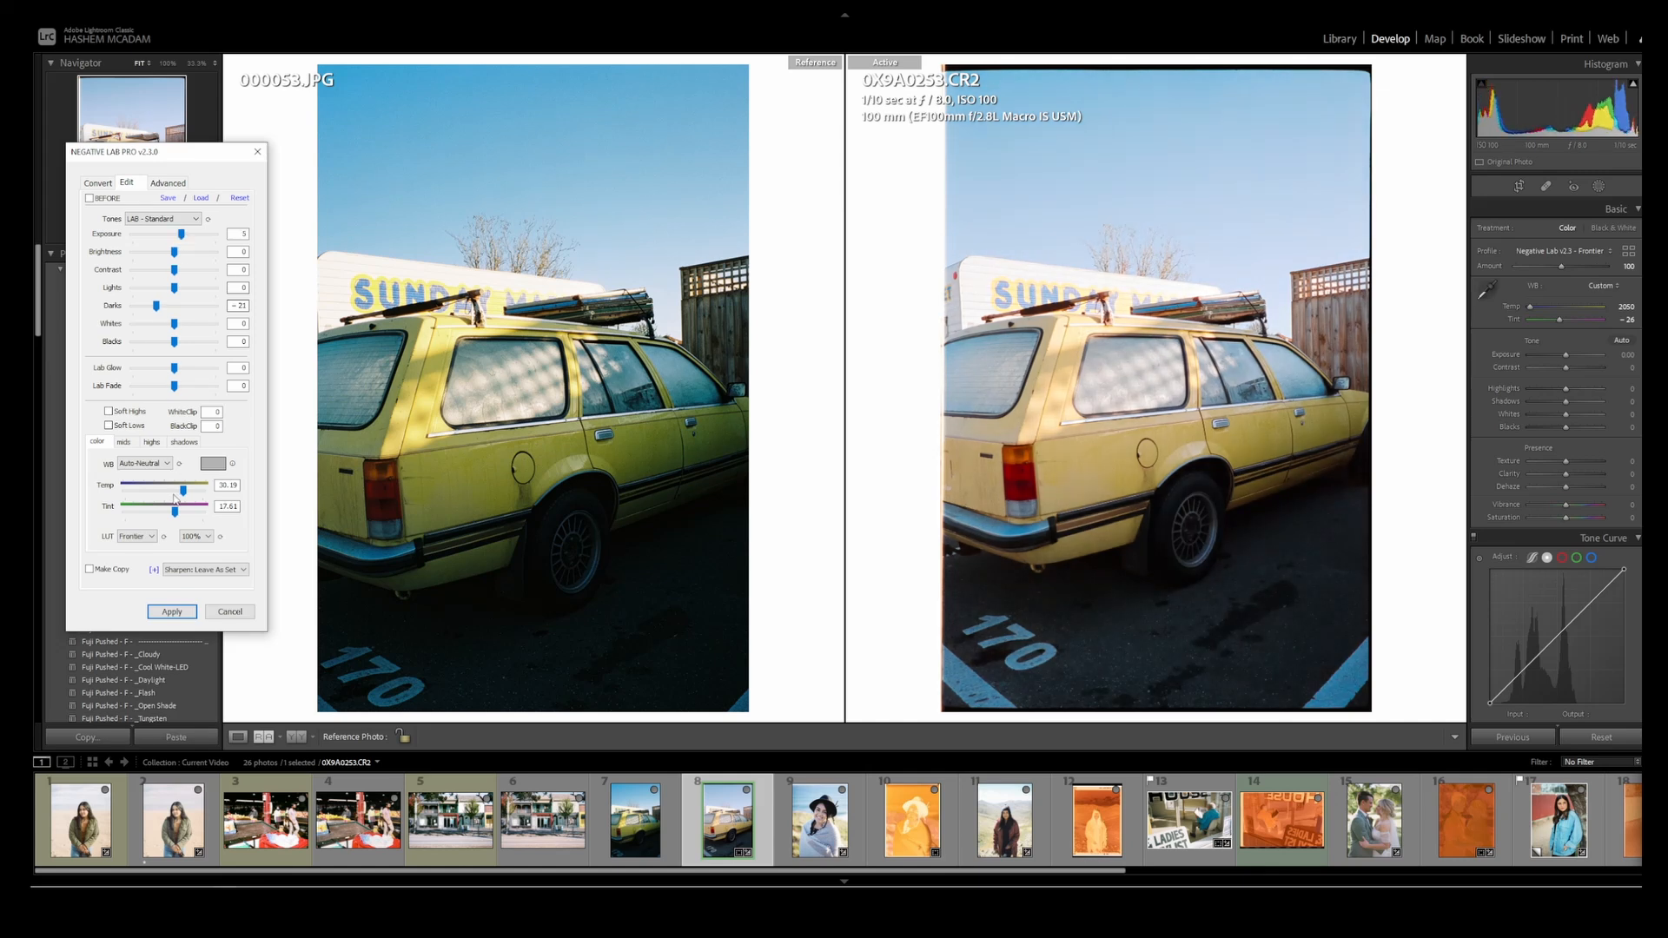
- Try a greener tint, the Natural LUT and a Brightness of -7 on the car conversion, and discard it
mouse_move(176, 512)
mouse_down()
mouse_move(190, 493)
mouse_move(171, 519)
mouse_up()
click(145, 538)
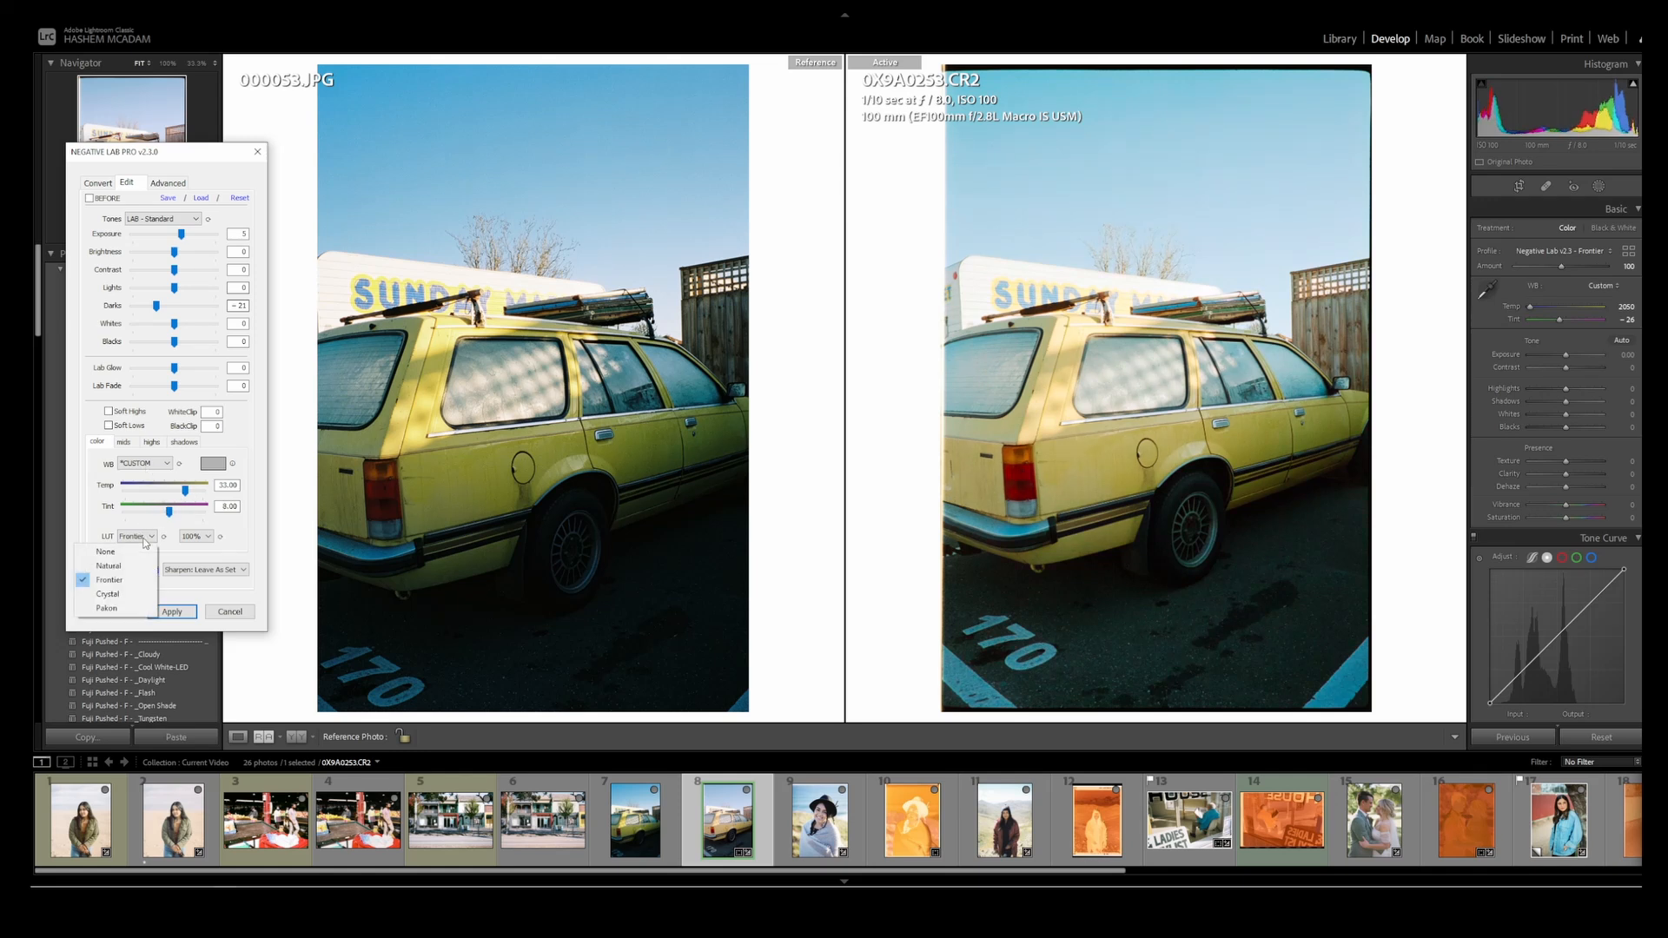
click(132, 565)
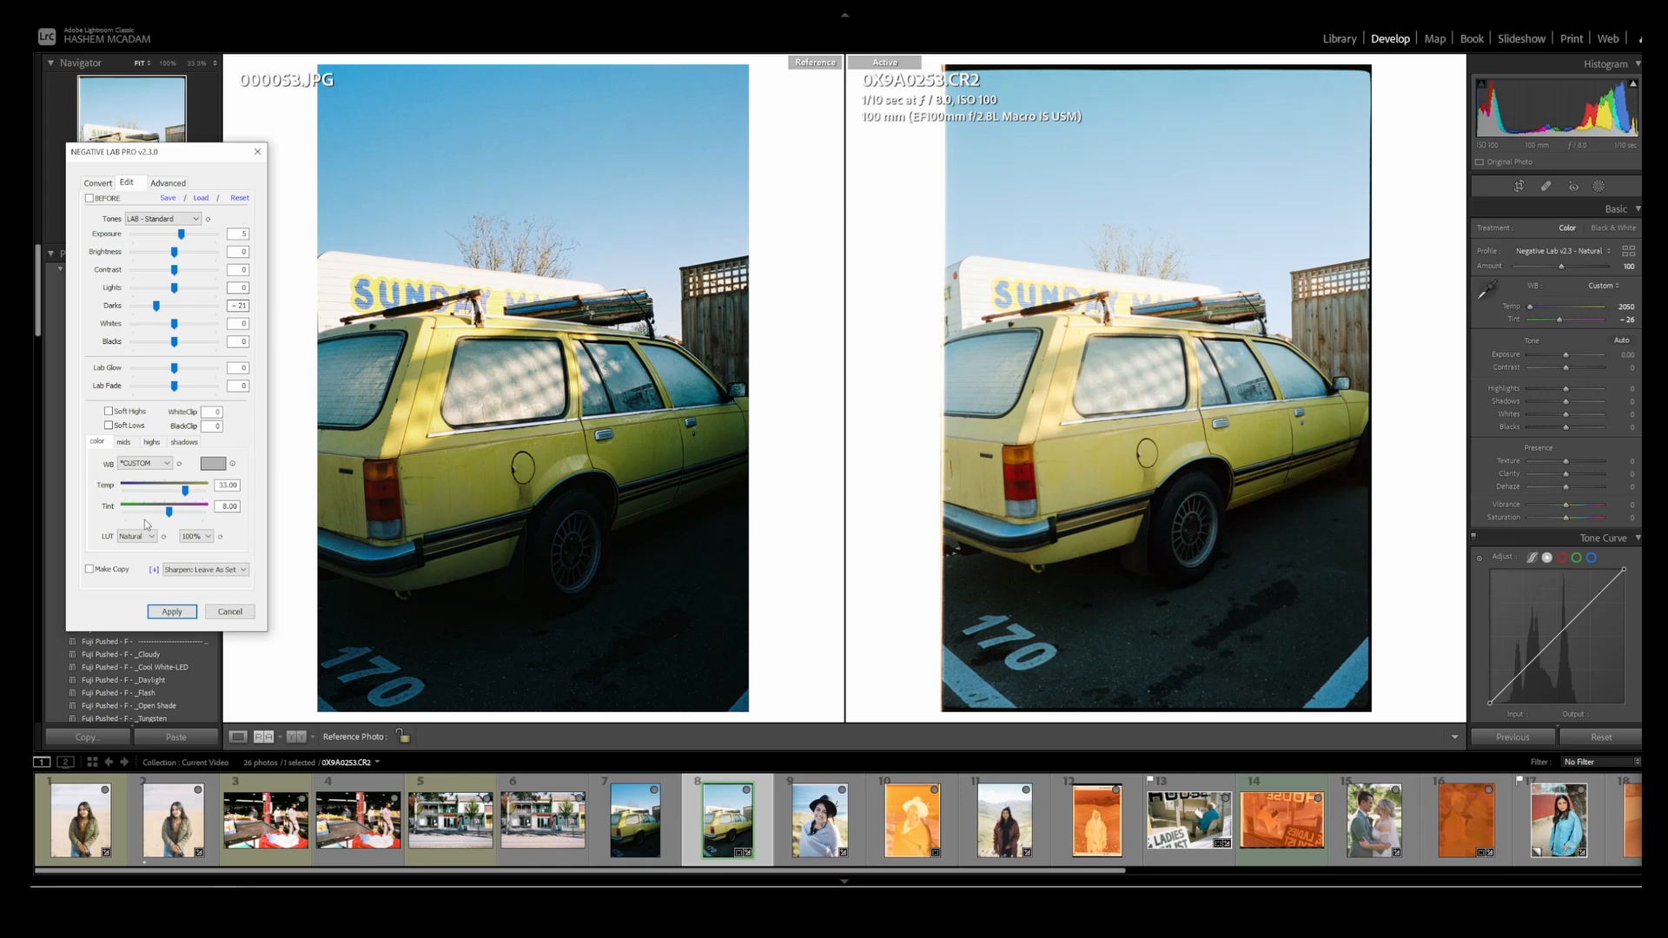
drag(174, 252, 165, 257)
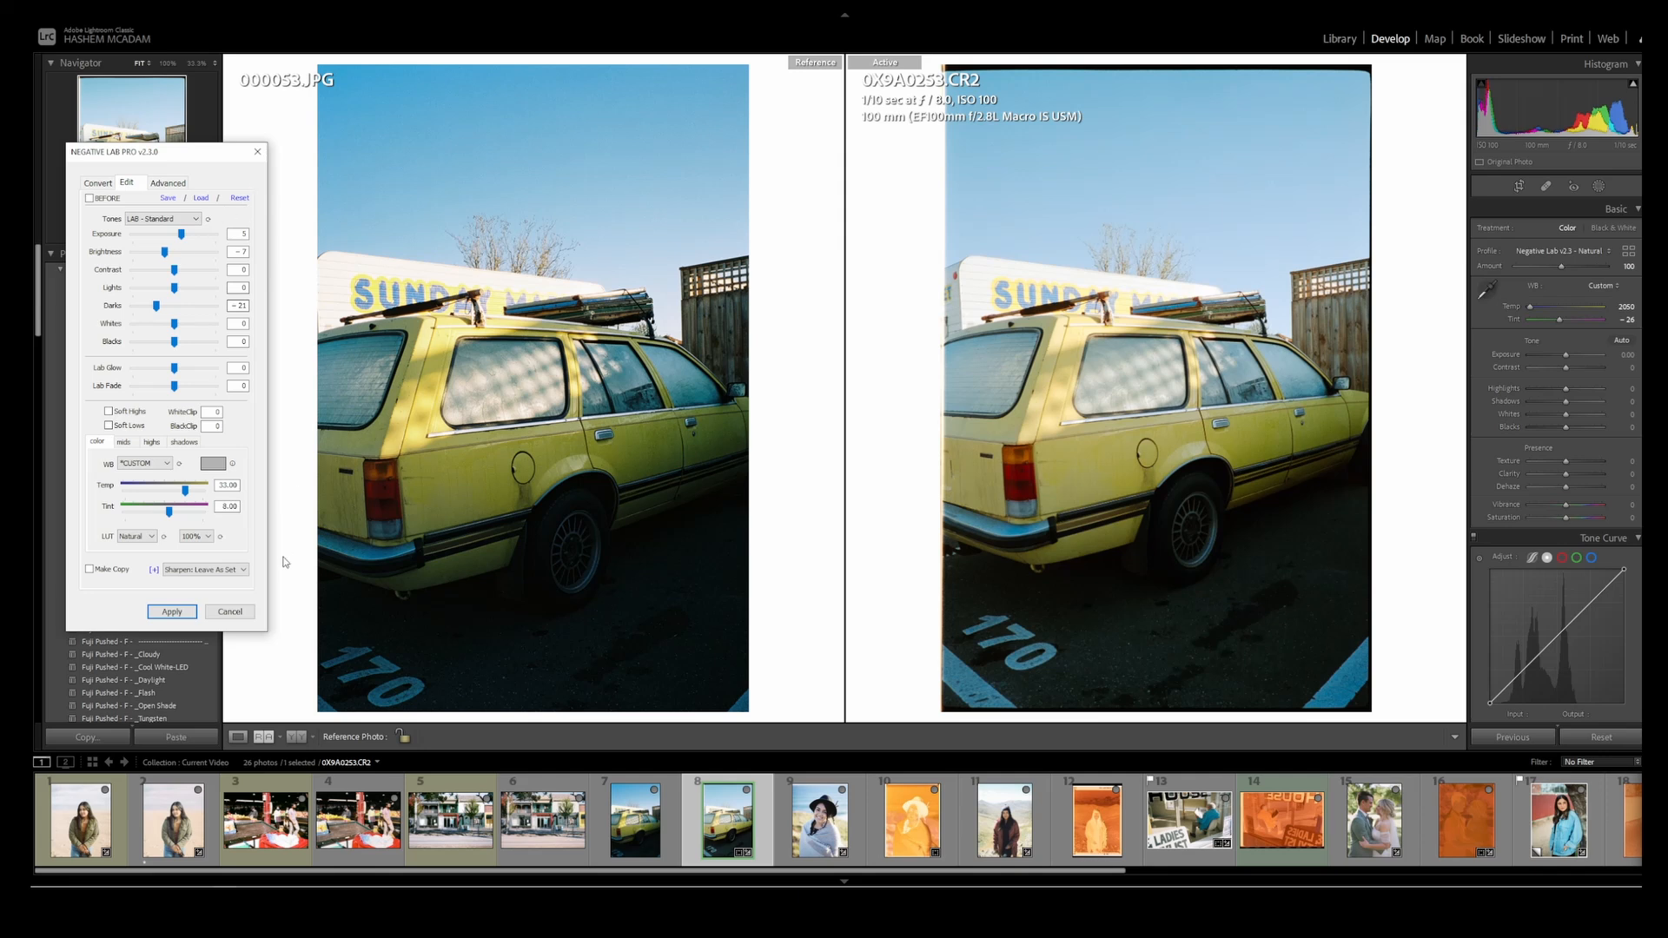
click(230, 612)
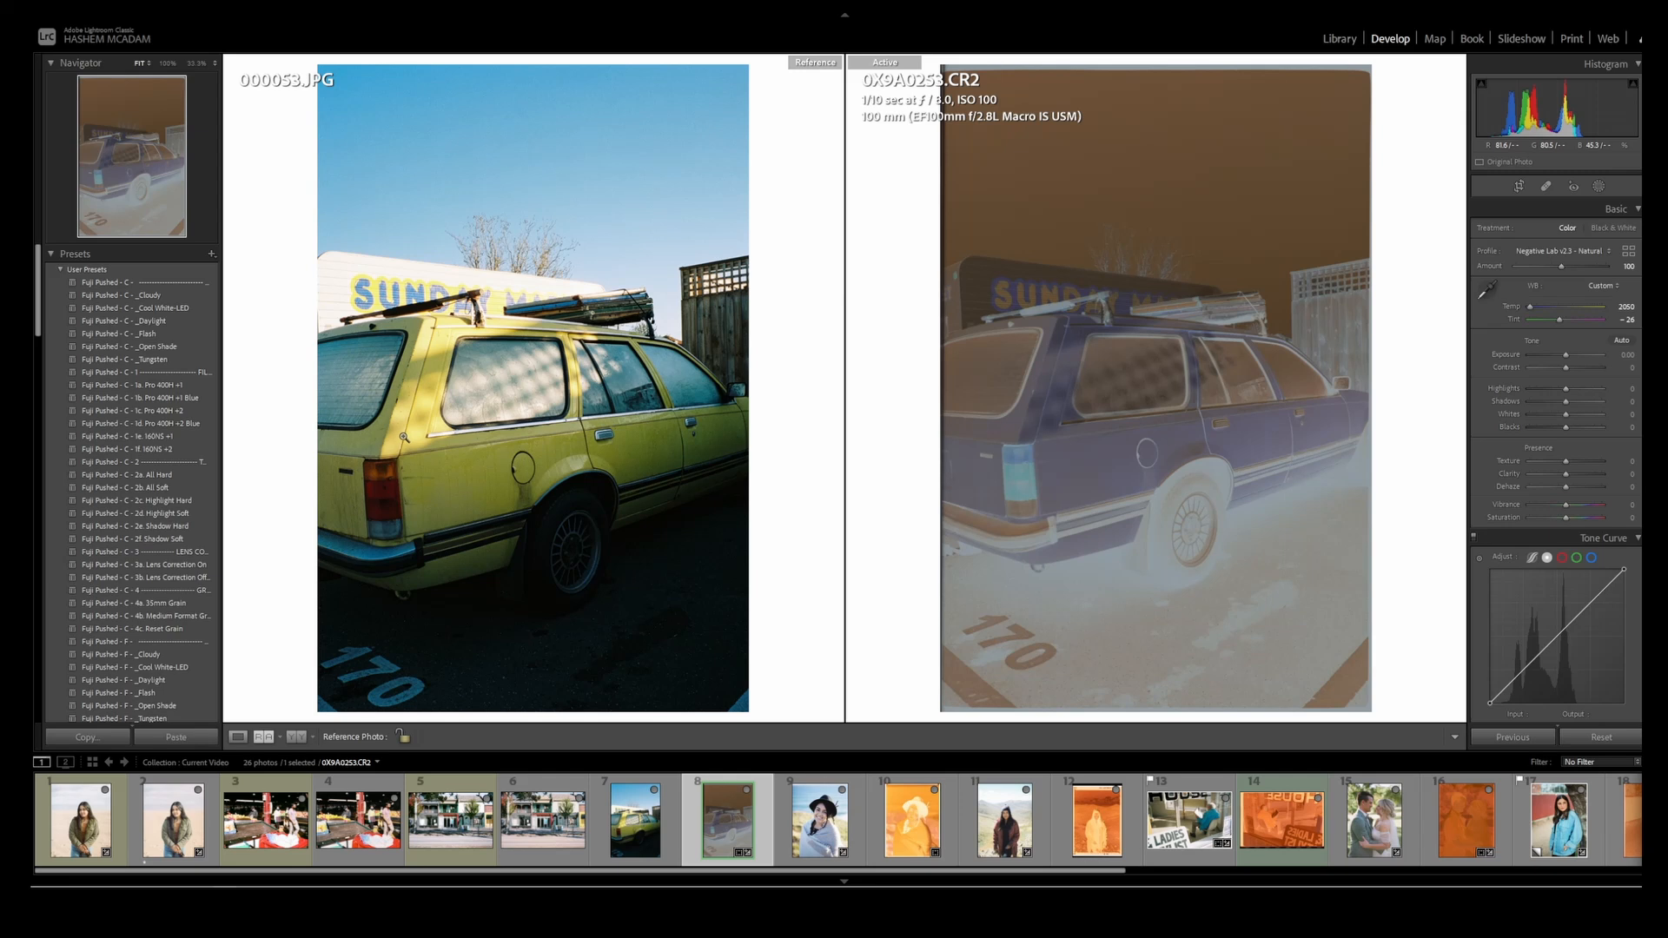
- Open the Kodak Portra 160 negative 0X9A0263.CR2 in the Library's Loupe view and flip it horizontally
click(819, 816)
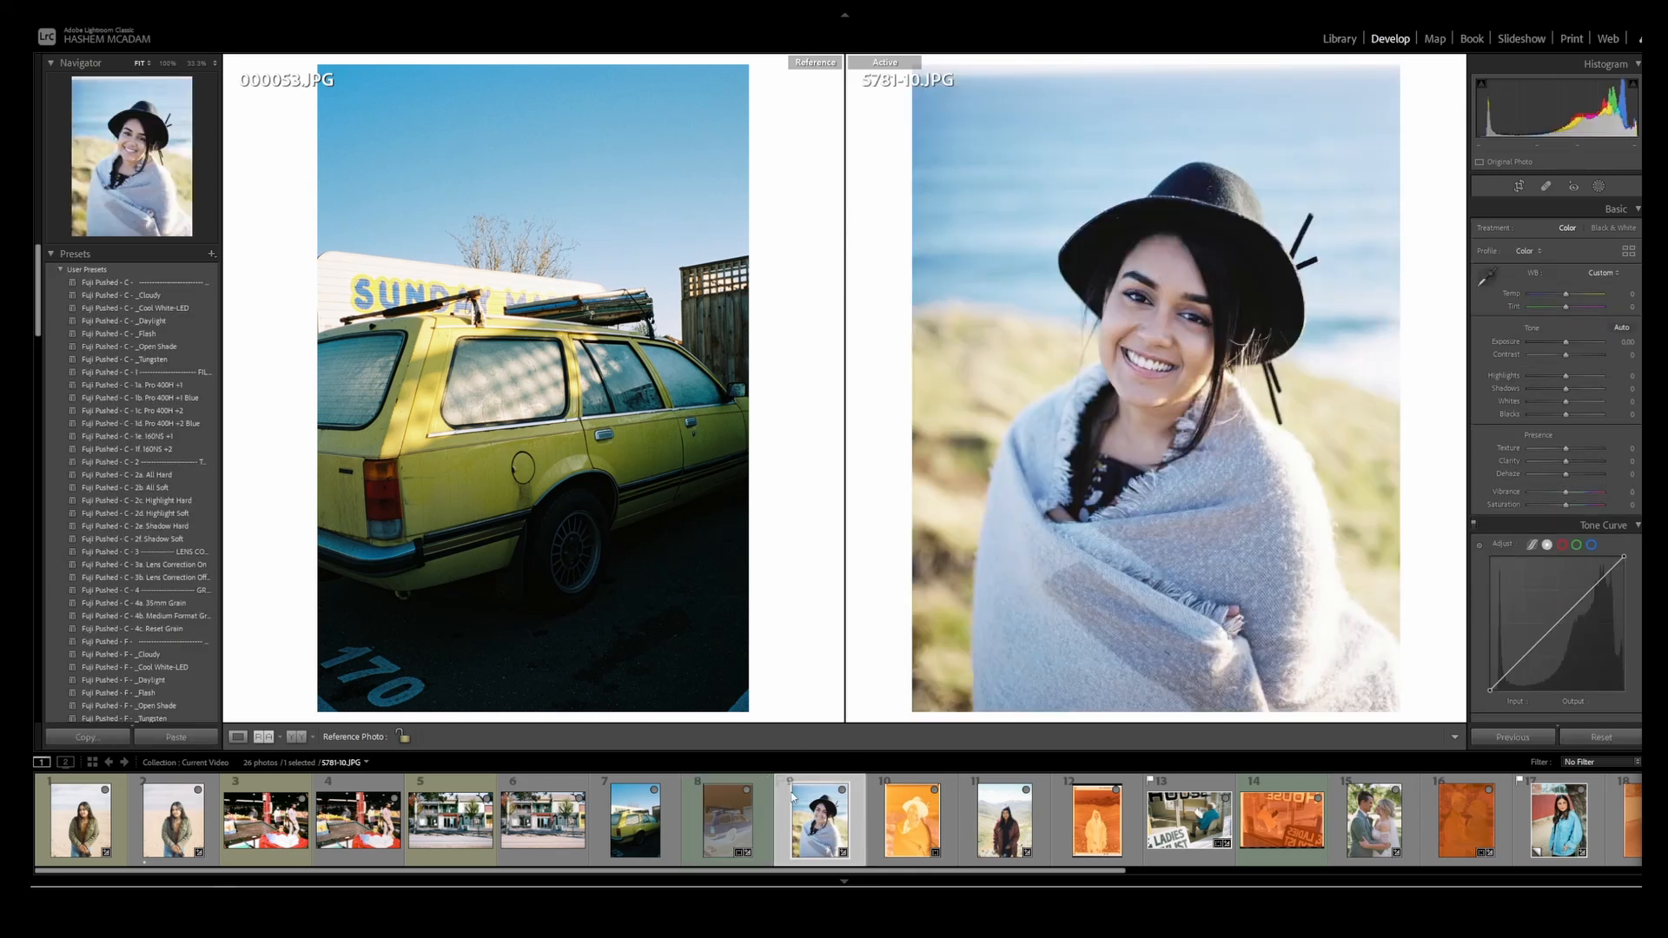
key(g)
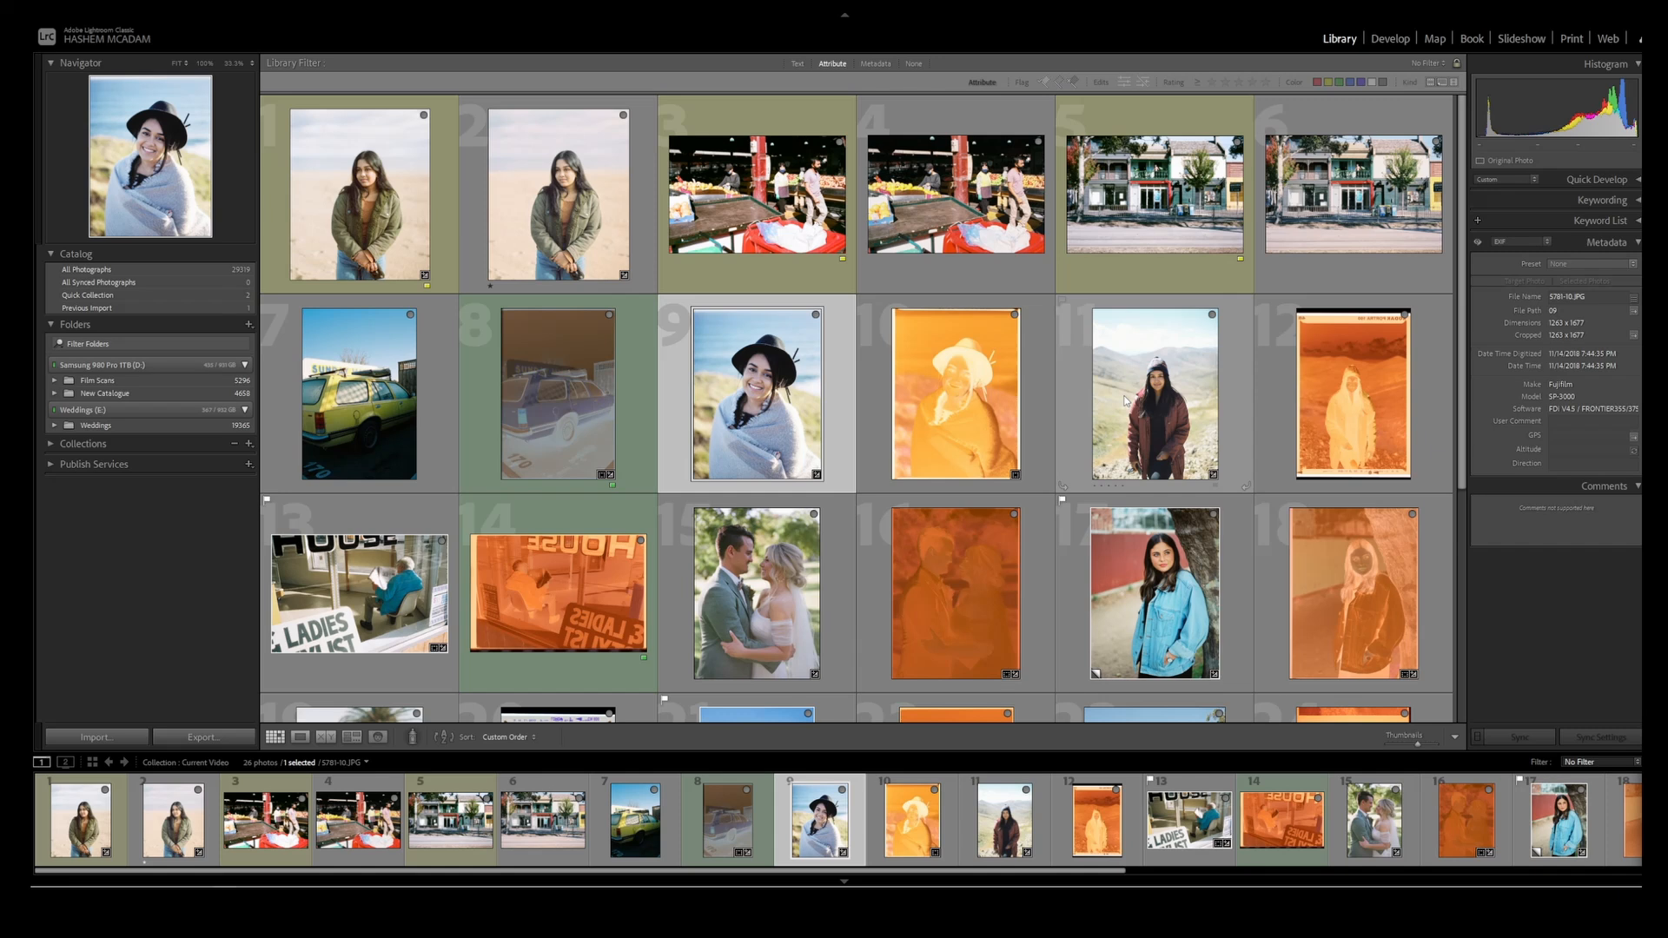
double_click(789, 403)
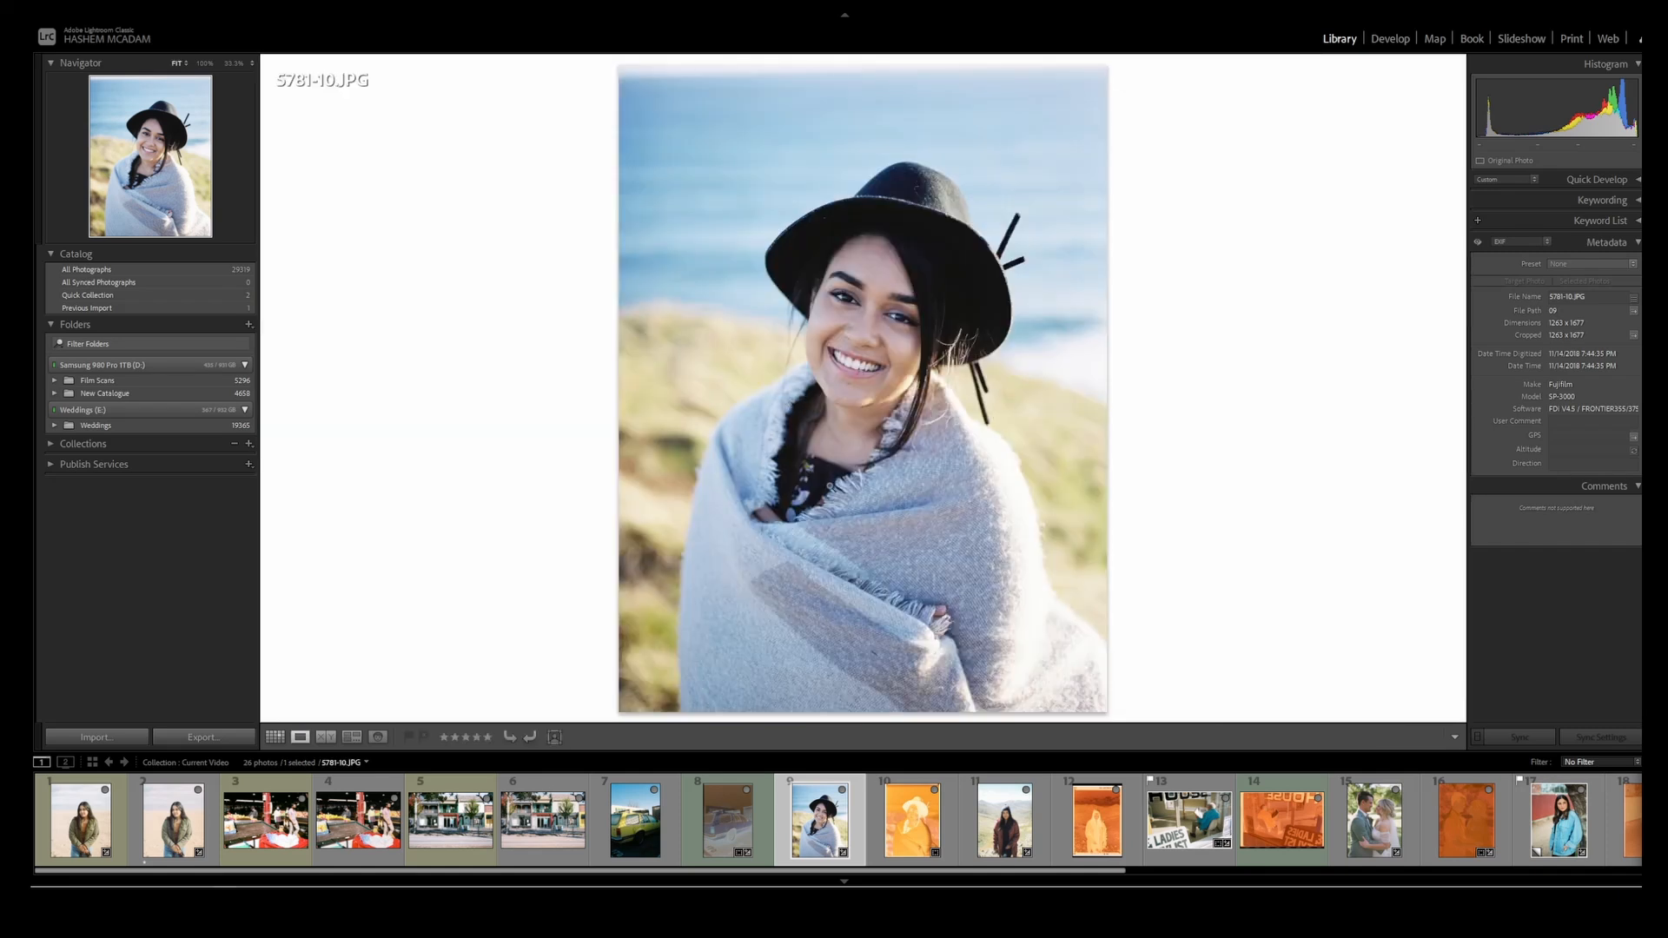
click(1000, 824)
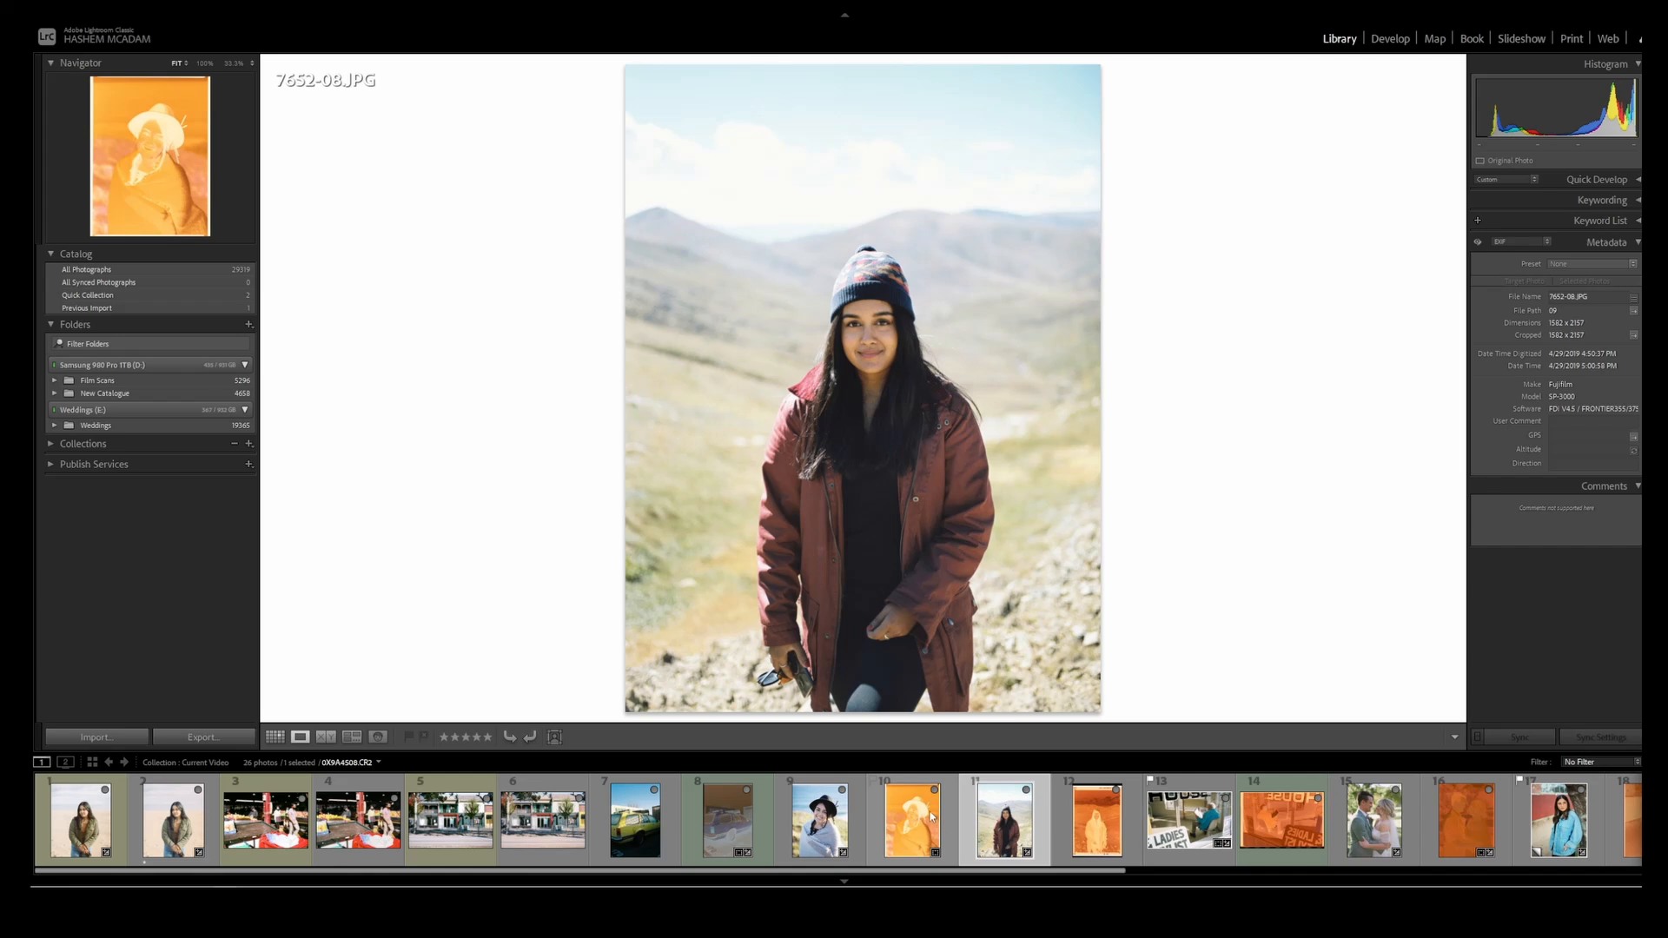
click(1096, 822)
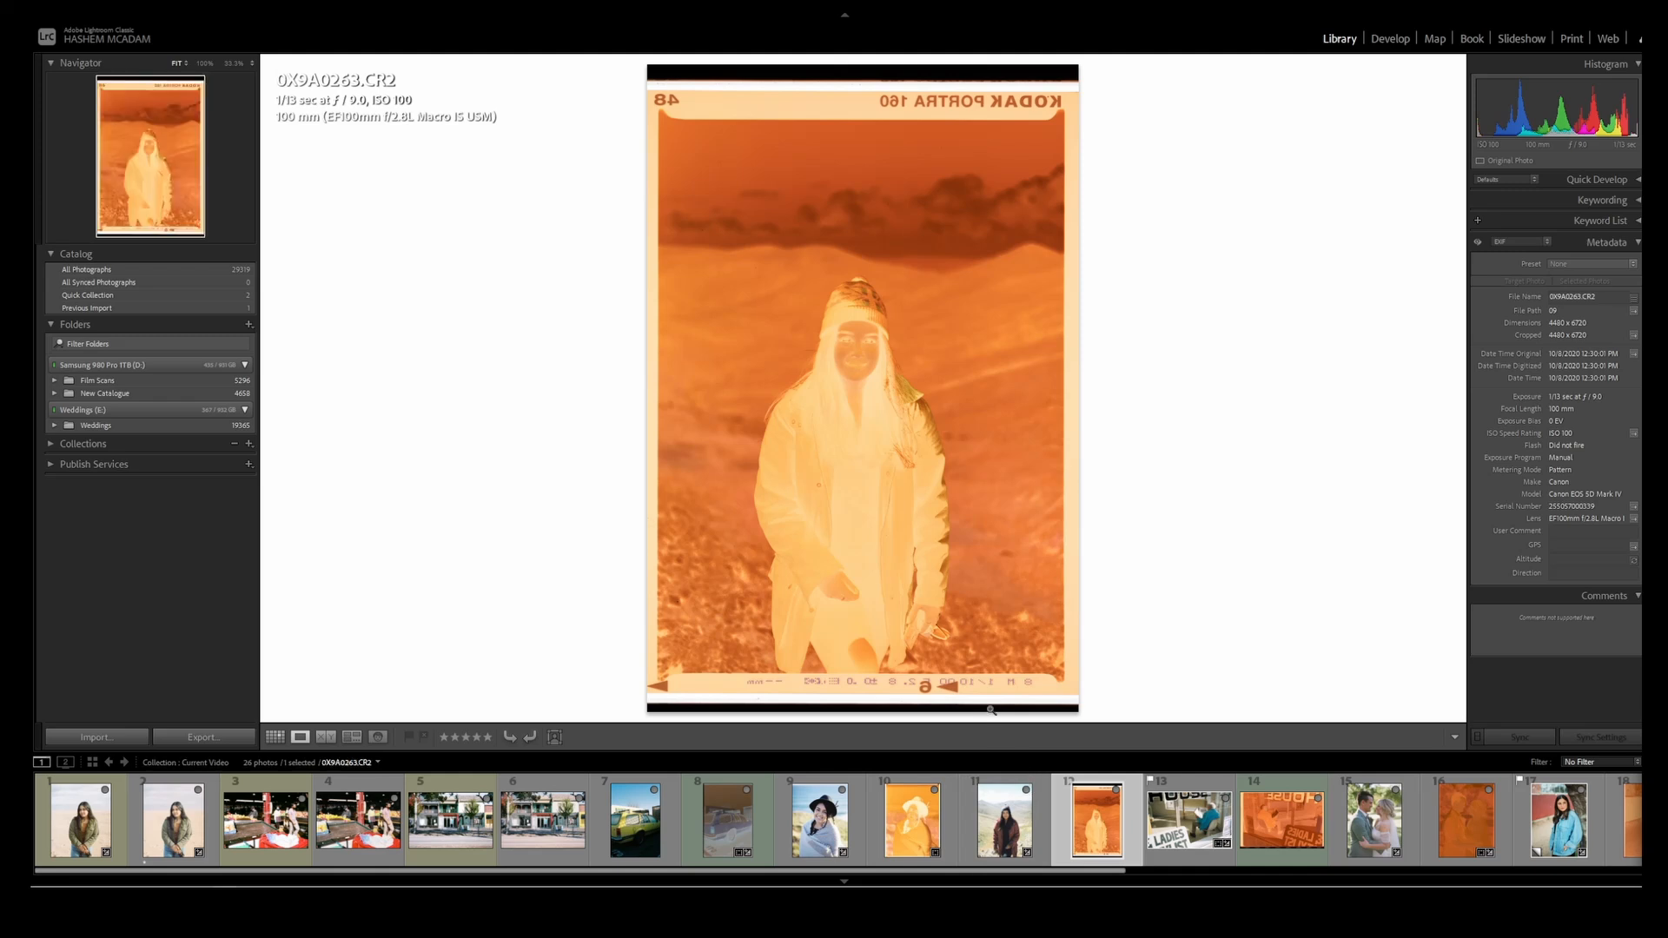
click(37, 4)
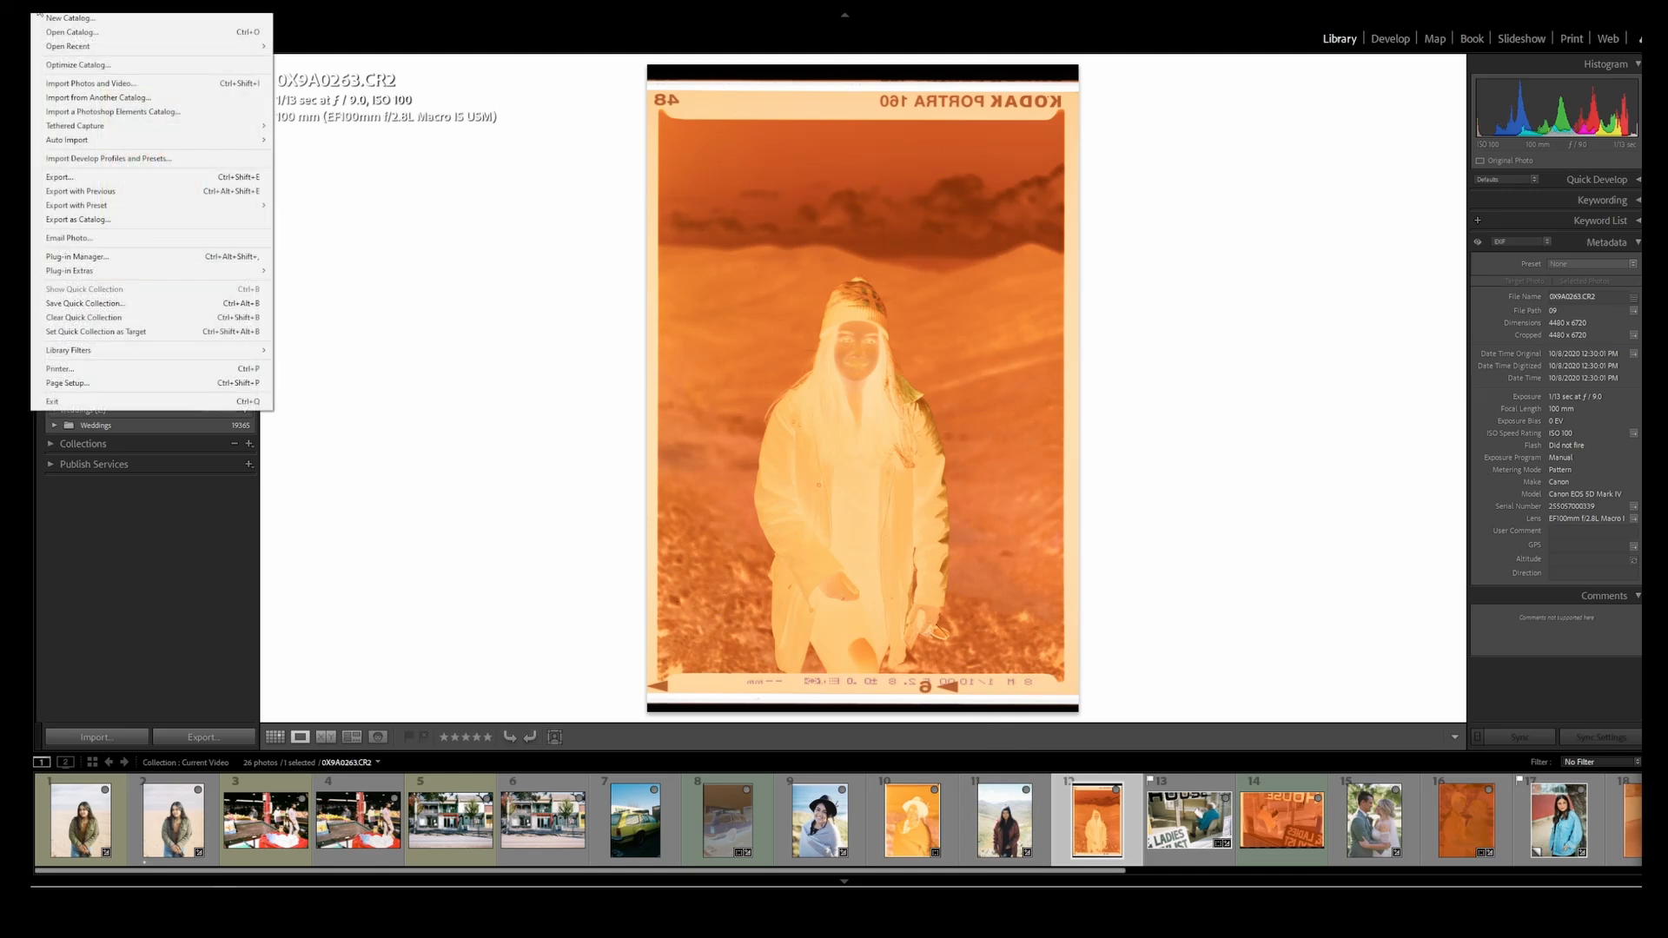
mouse_move(110, 6)
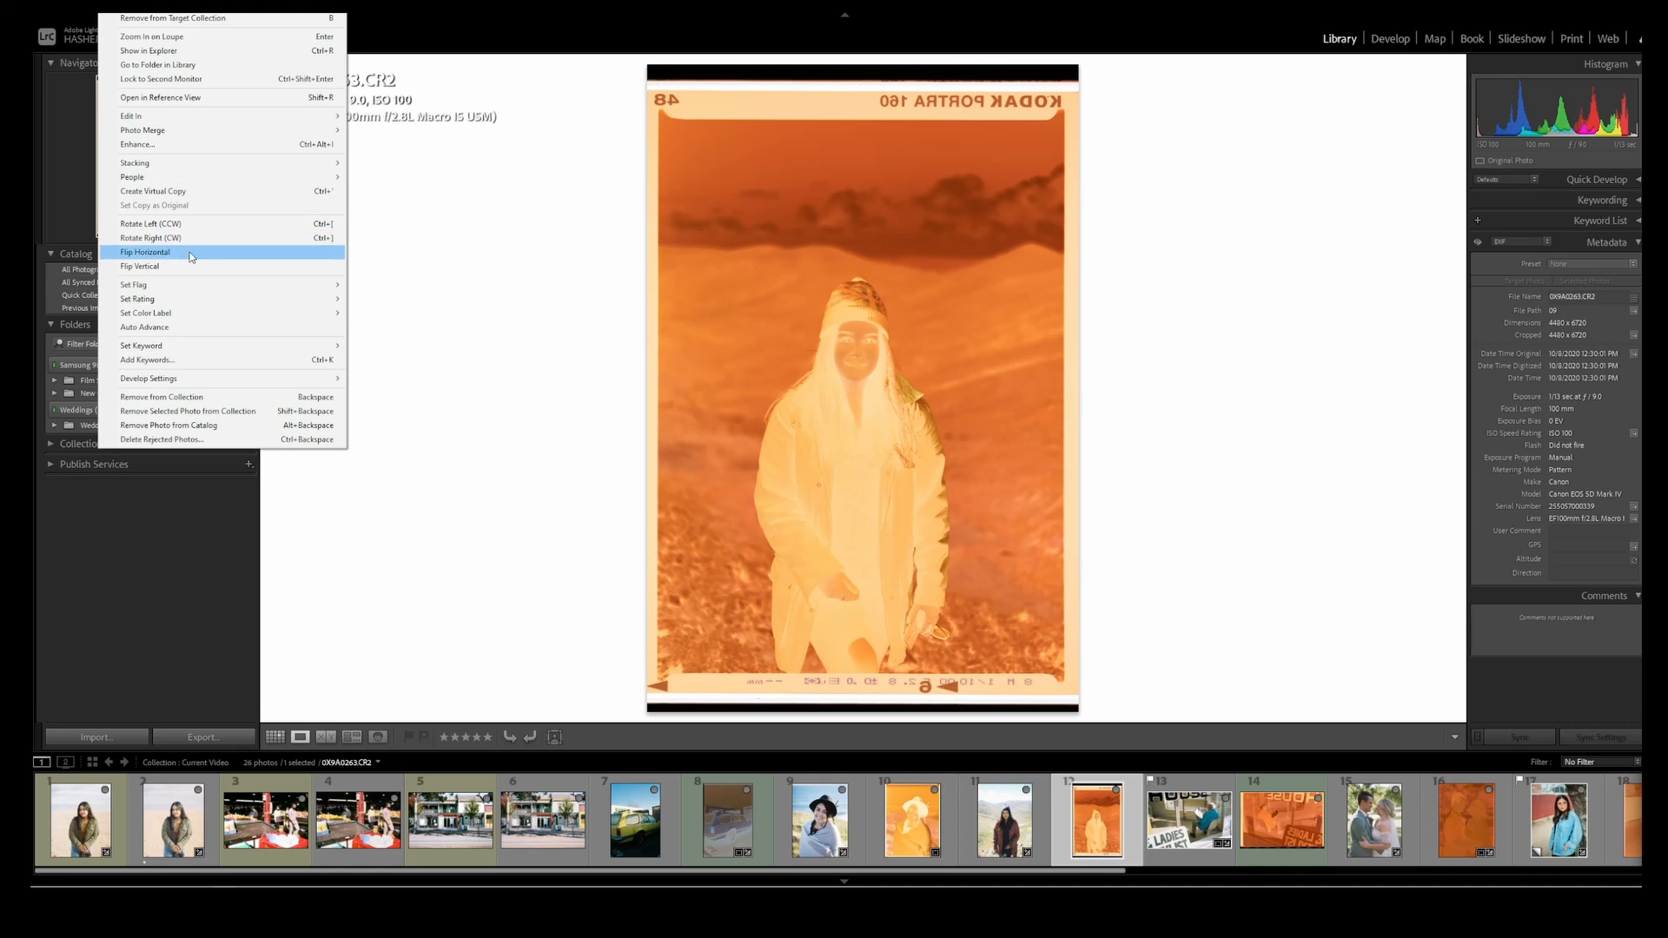
click(144, 251)
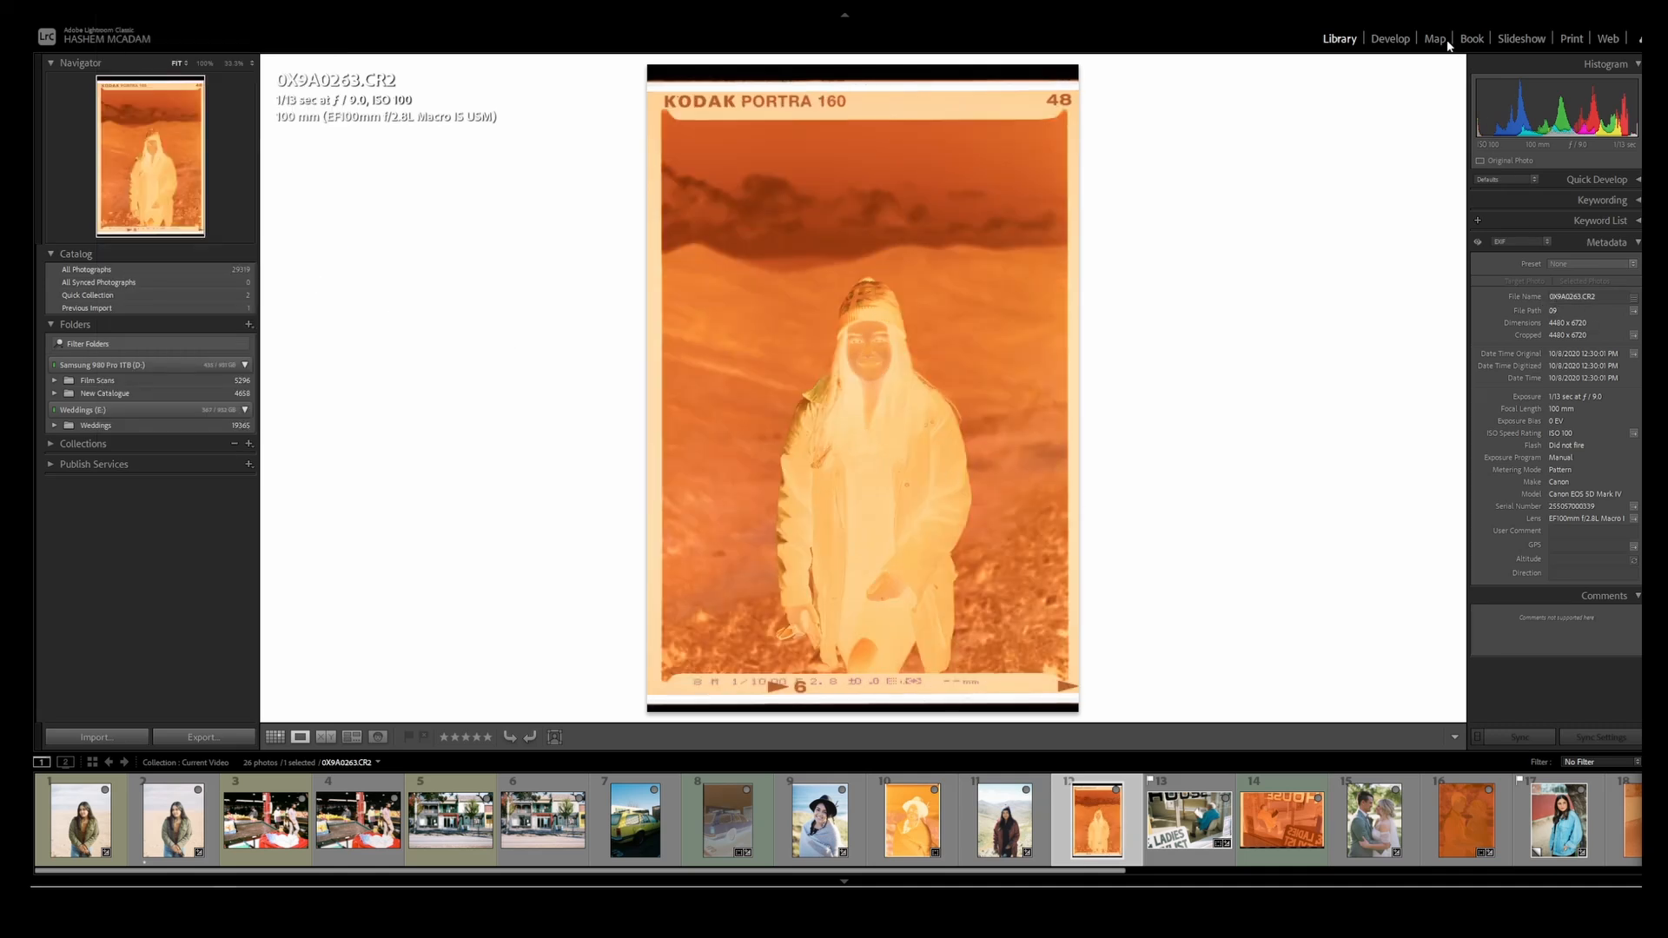
- In Develop, sample the white balance from the negative's film border and set 7652-08.JPG as the reference photo
click(1390, 38)
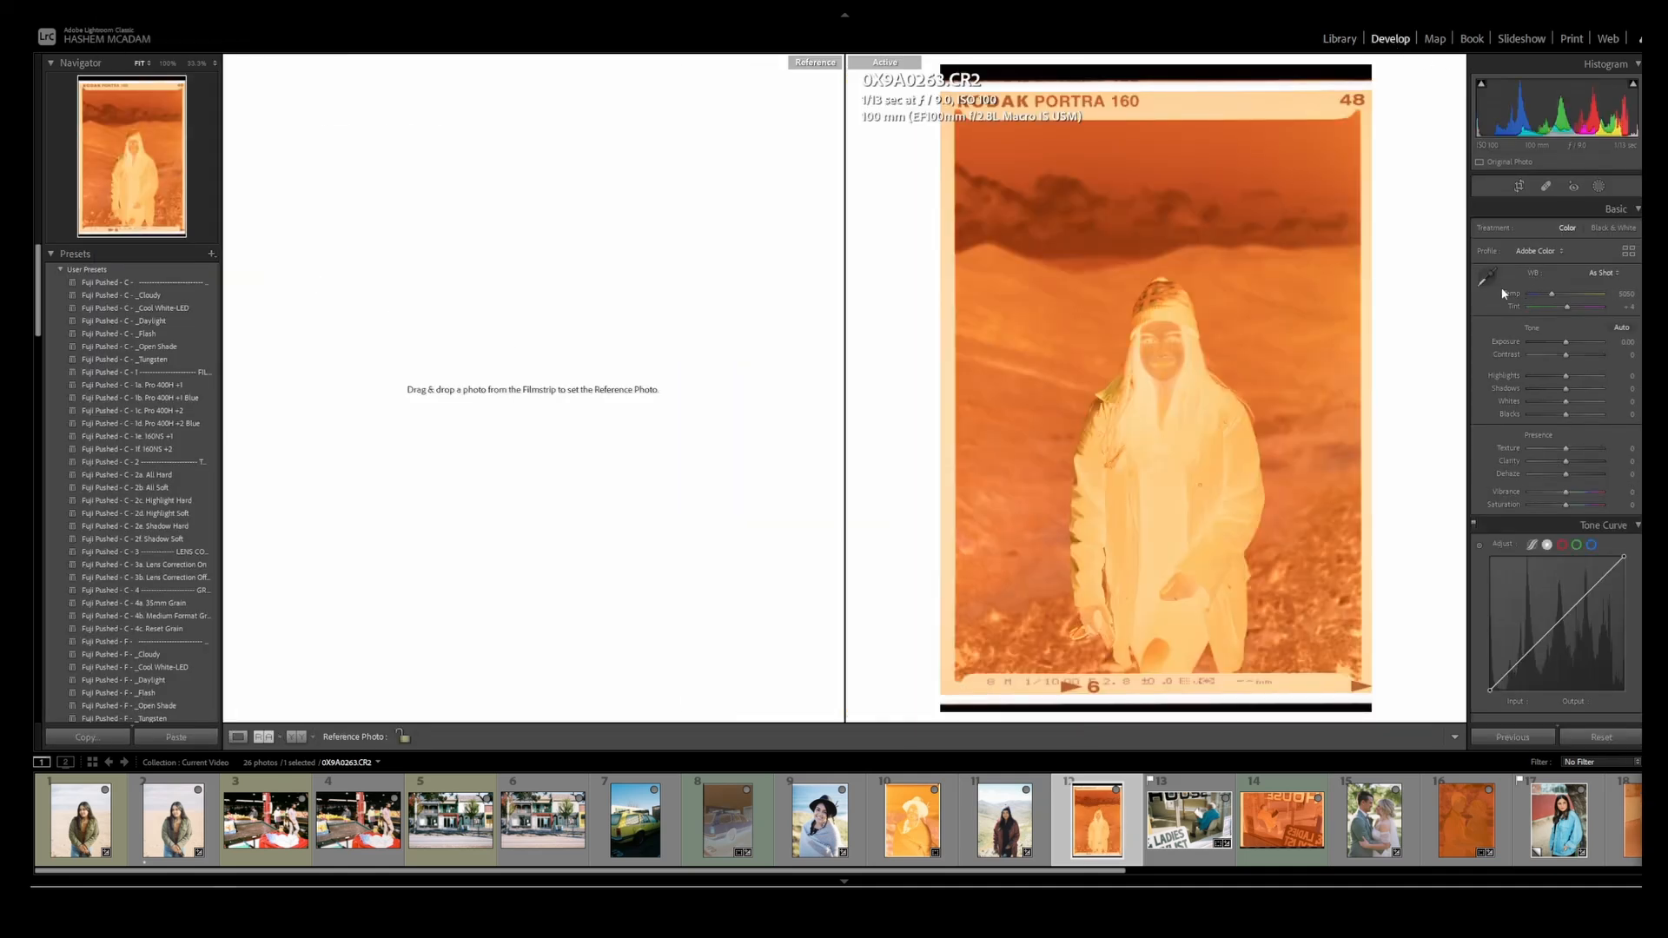
click(1487, 276)
click(1240, 111)
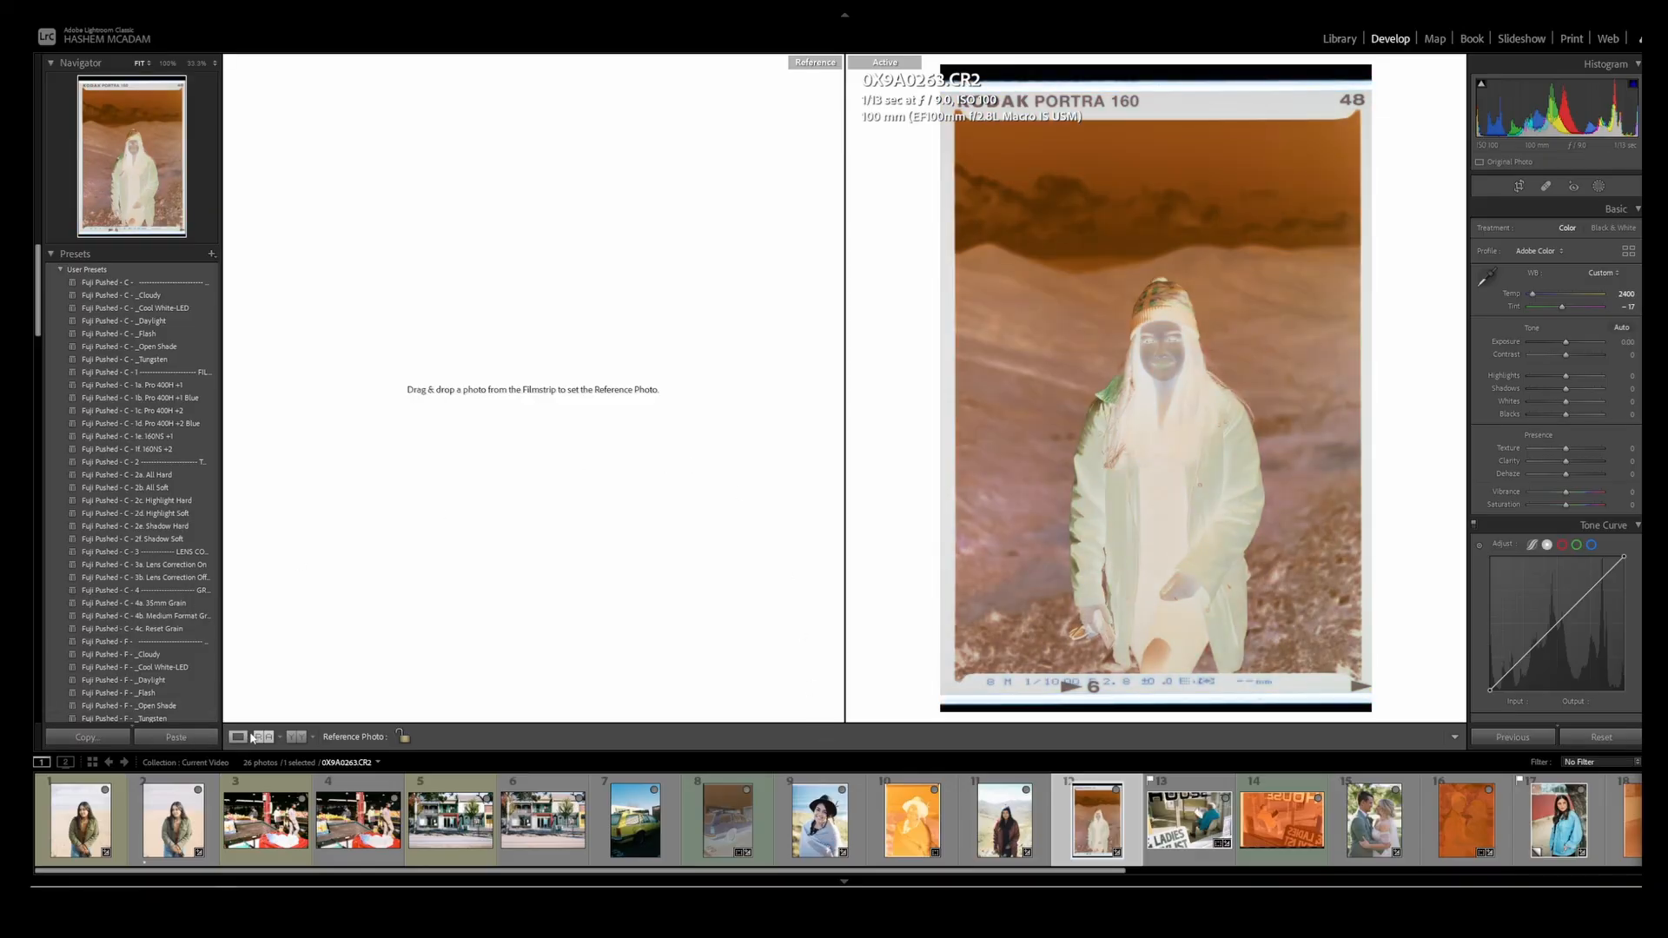
drag(819, 820, 530, 378)
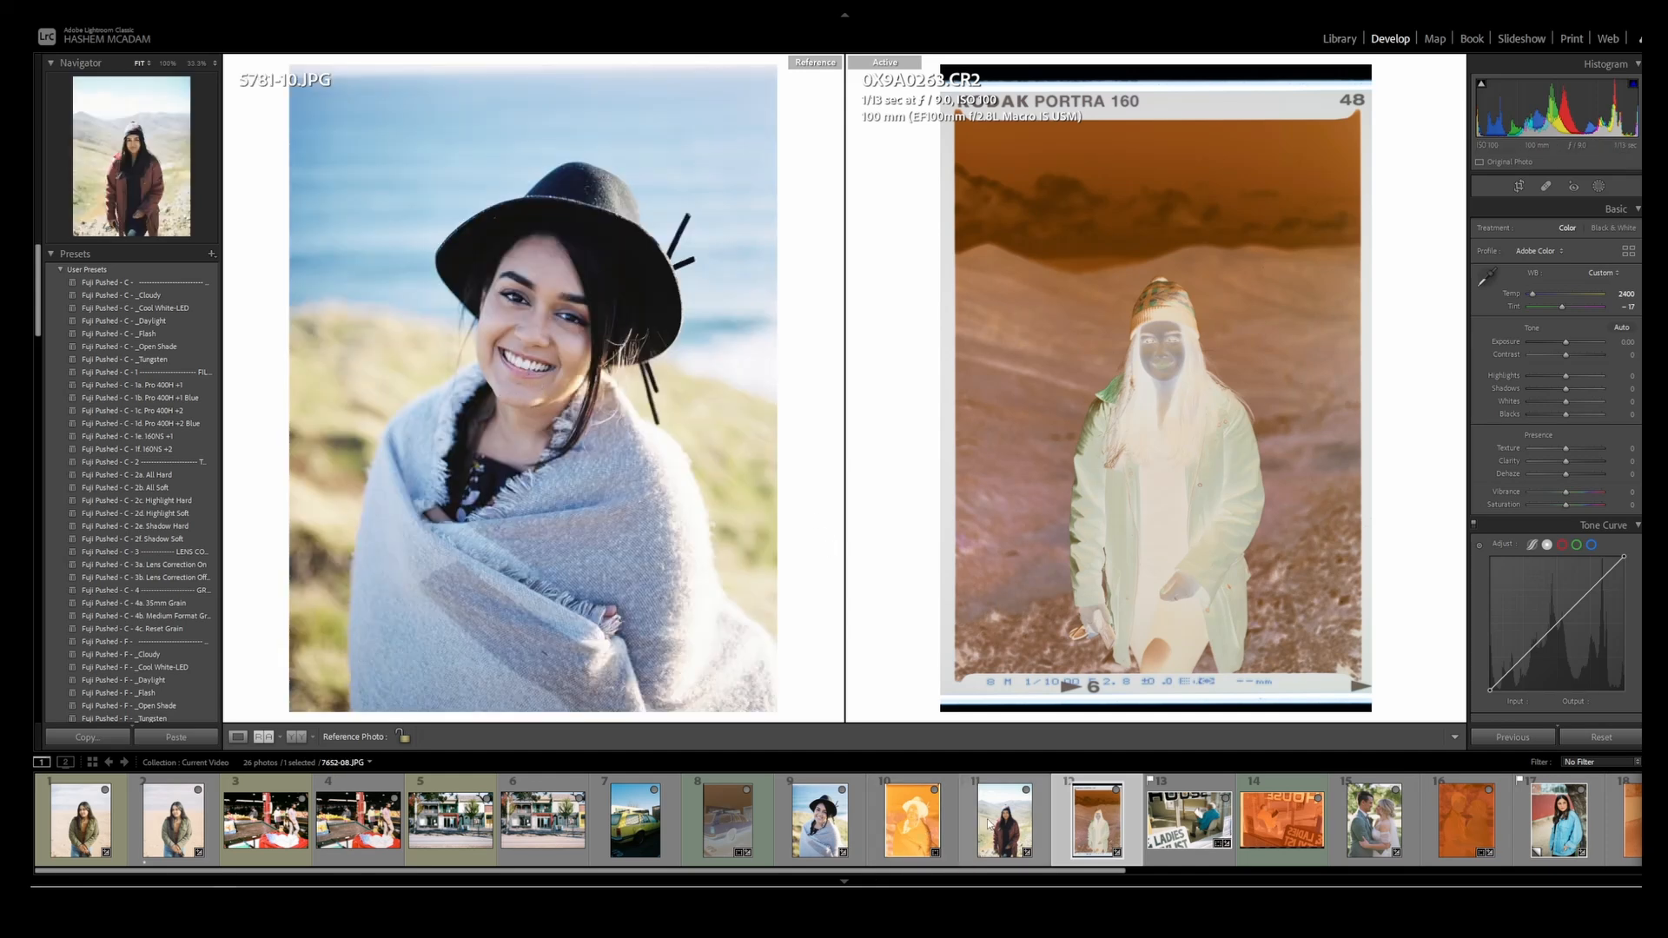
drag(1004, 820, 606, 514)
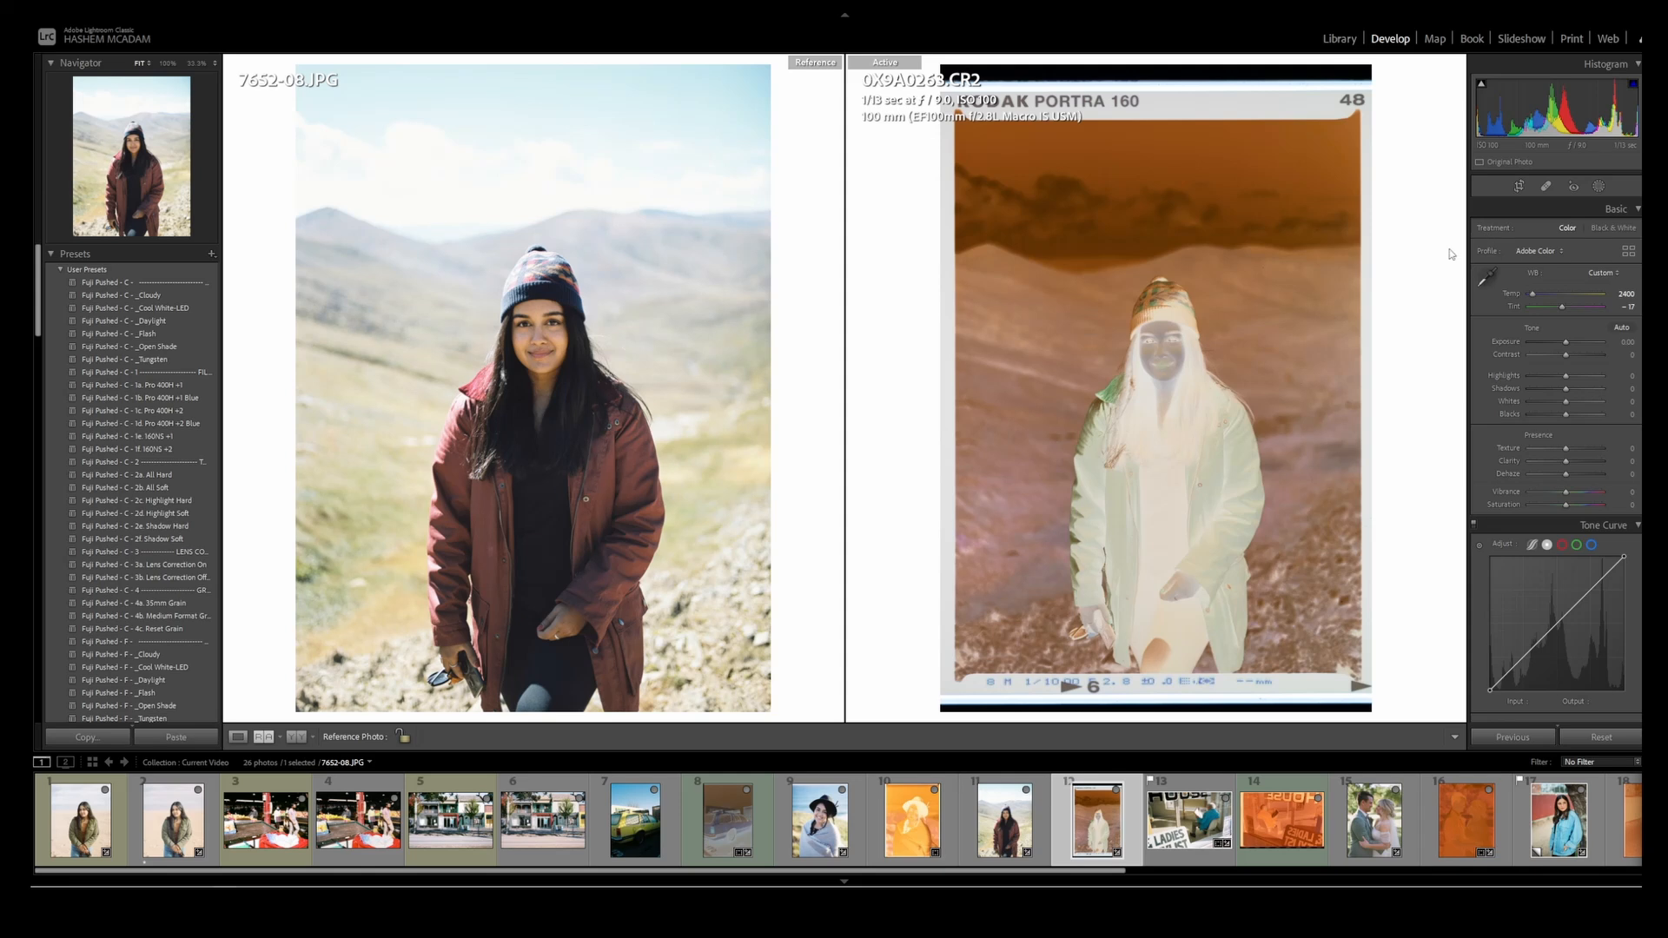
- Crop the negative to a 4 x 3 aspect ratio, trimming off the black strips beyond the film border
key(r)
click(968, 435)
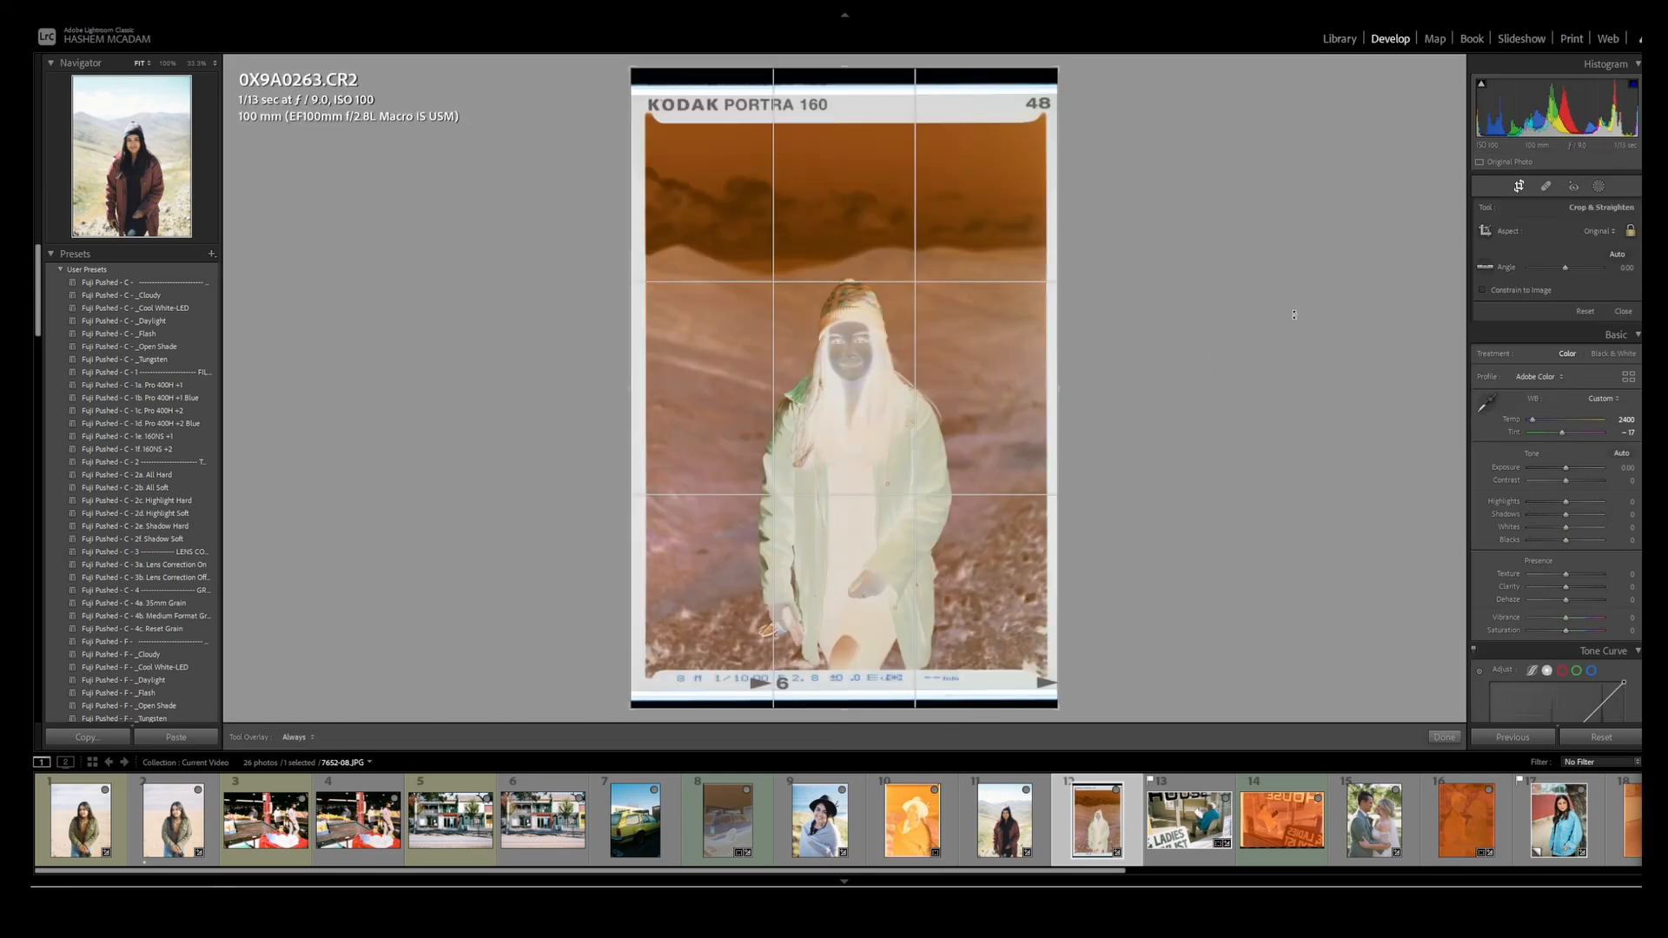
click(1597, 231)
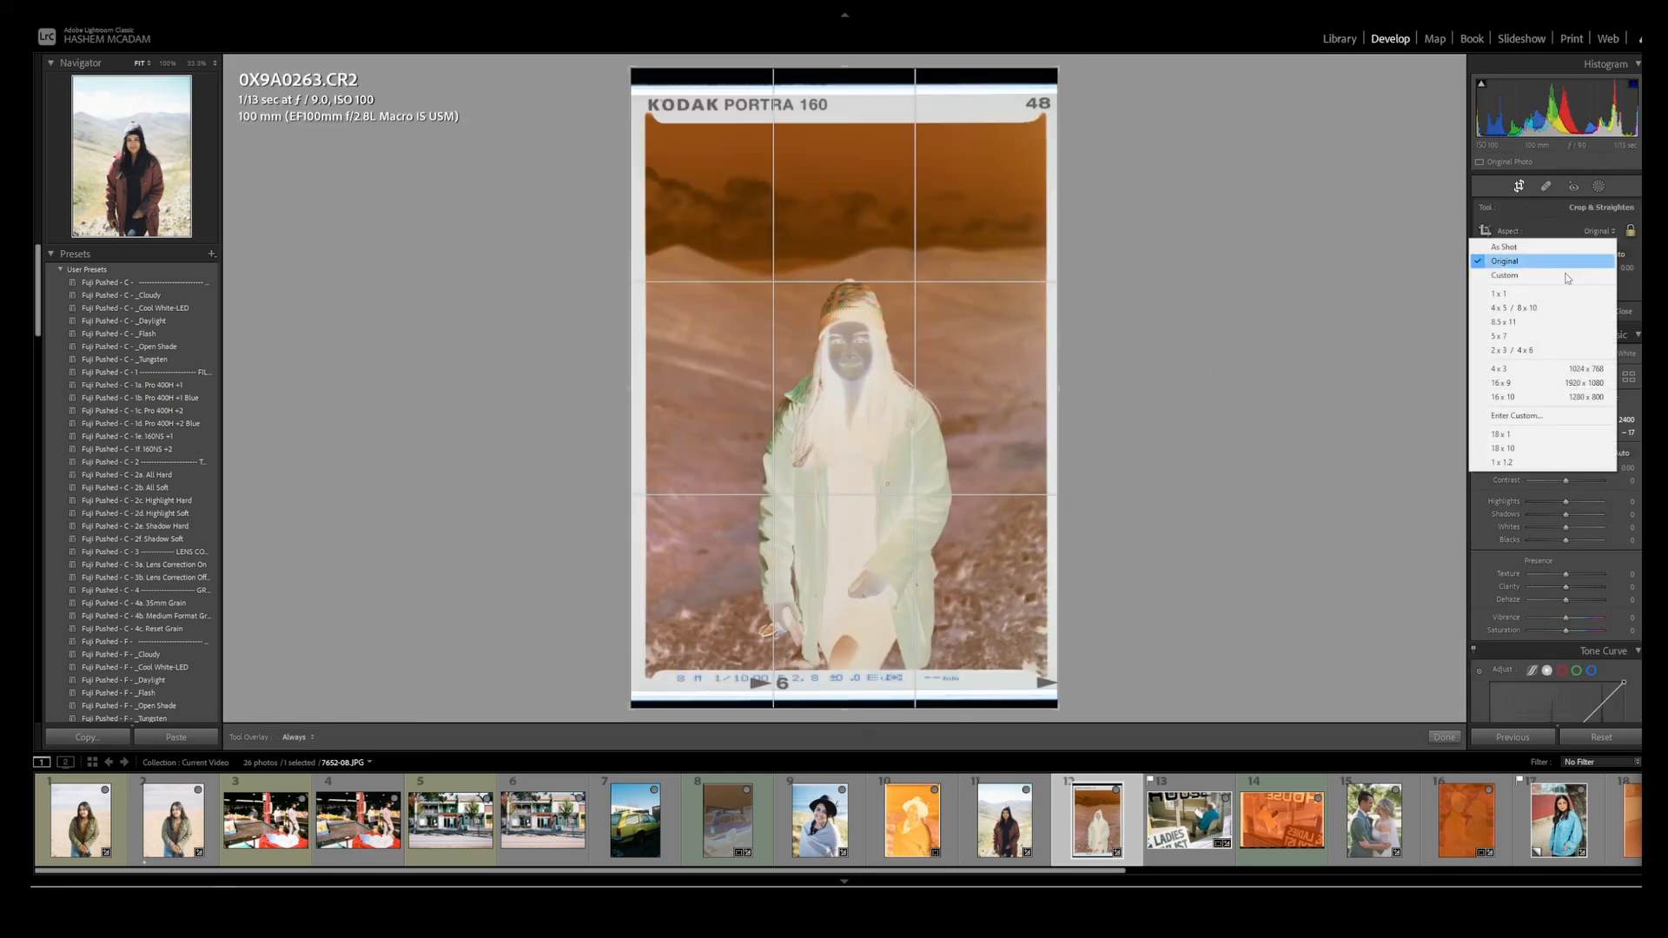
click(1518, 372)
drag(962, 140, 961, 144)
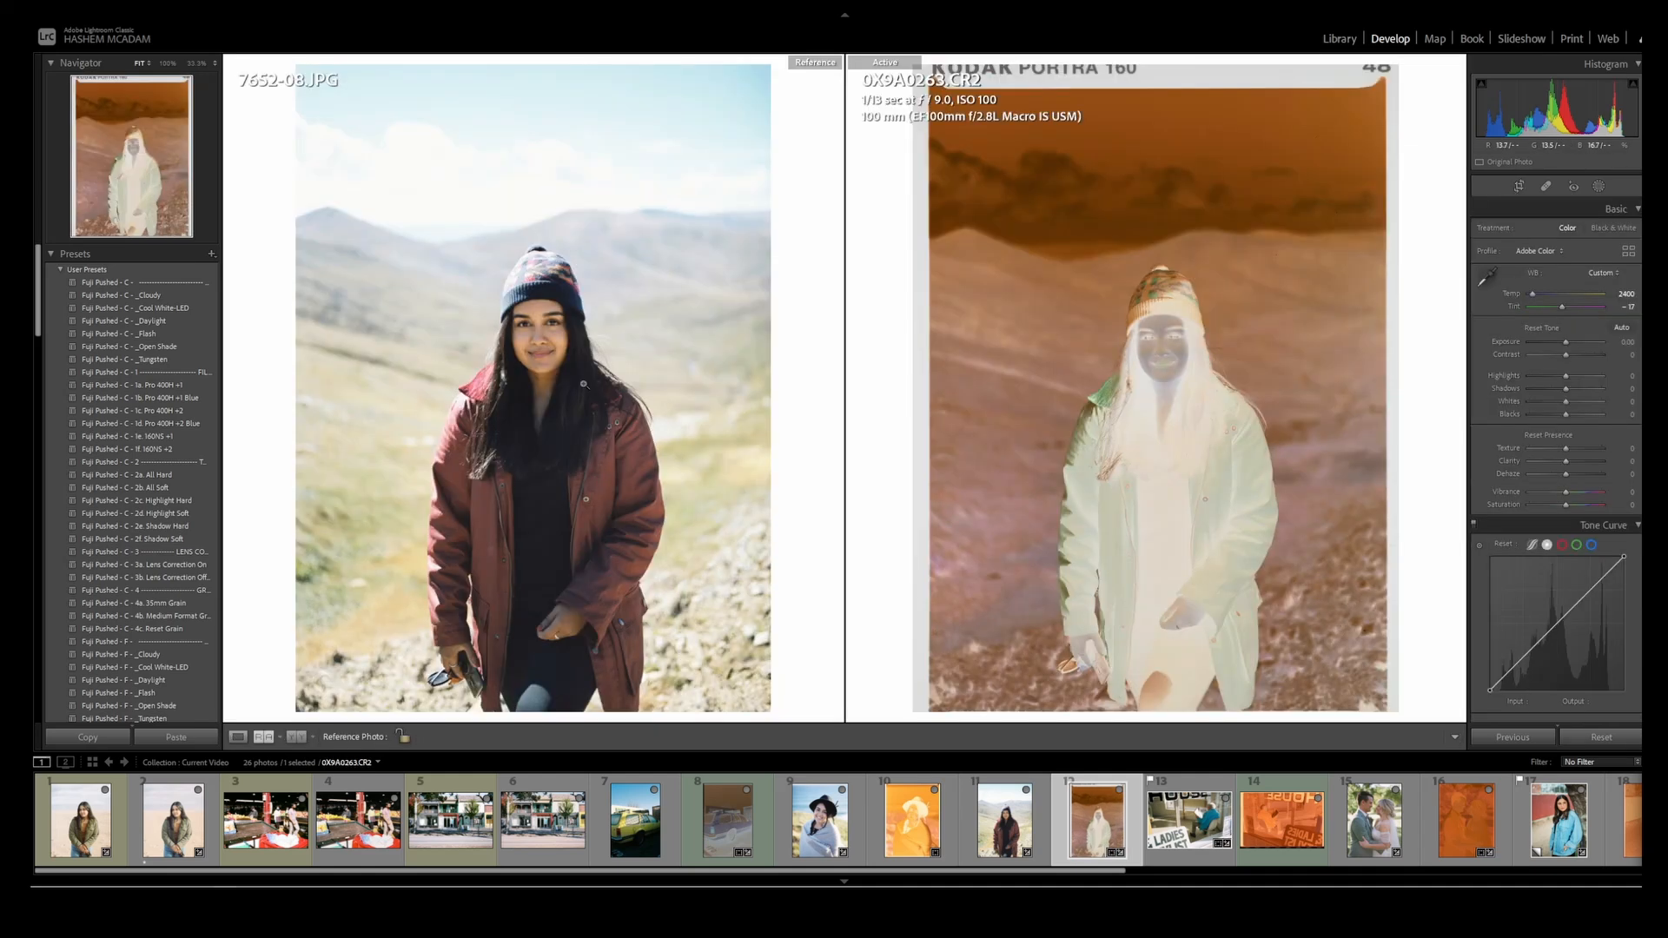
- Convert the cropped negative with Negative Lab Pro, using Digital Camera as source and the Frontier color model
key(alt+shift+n)
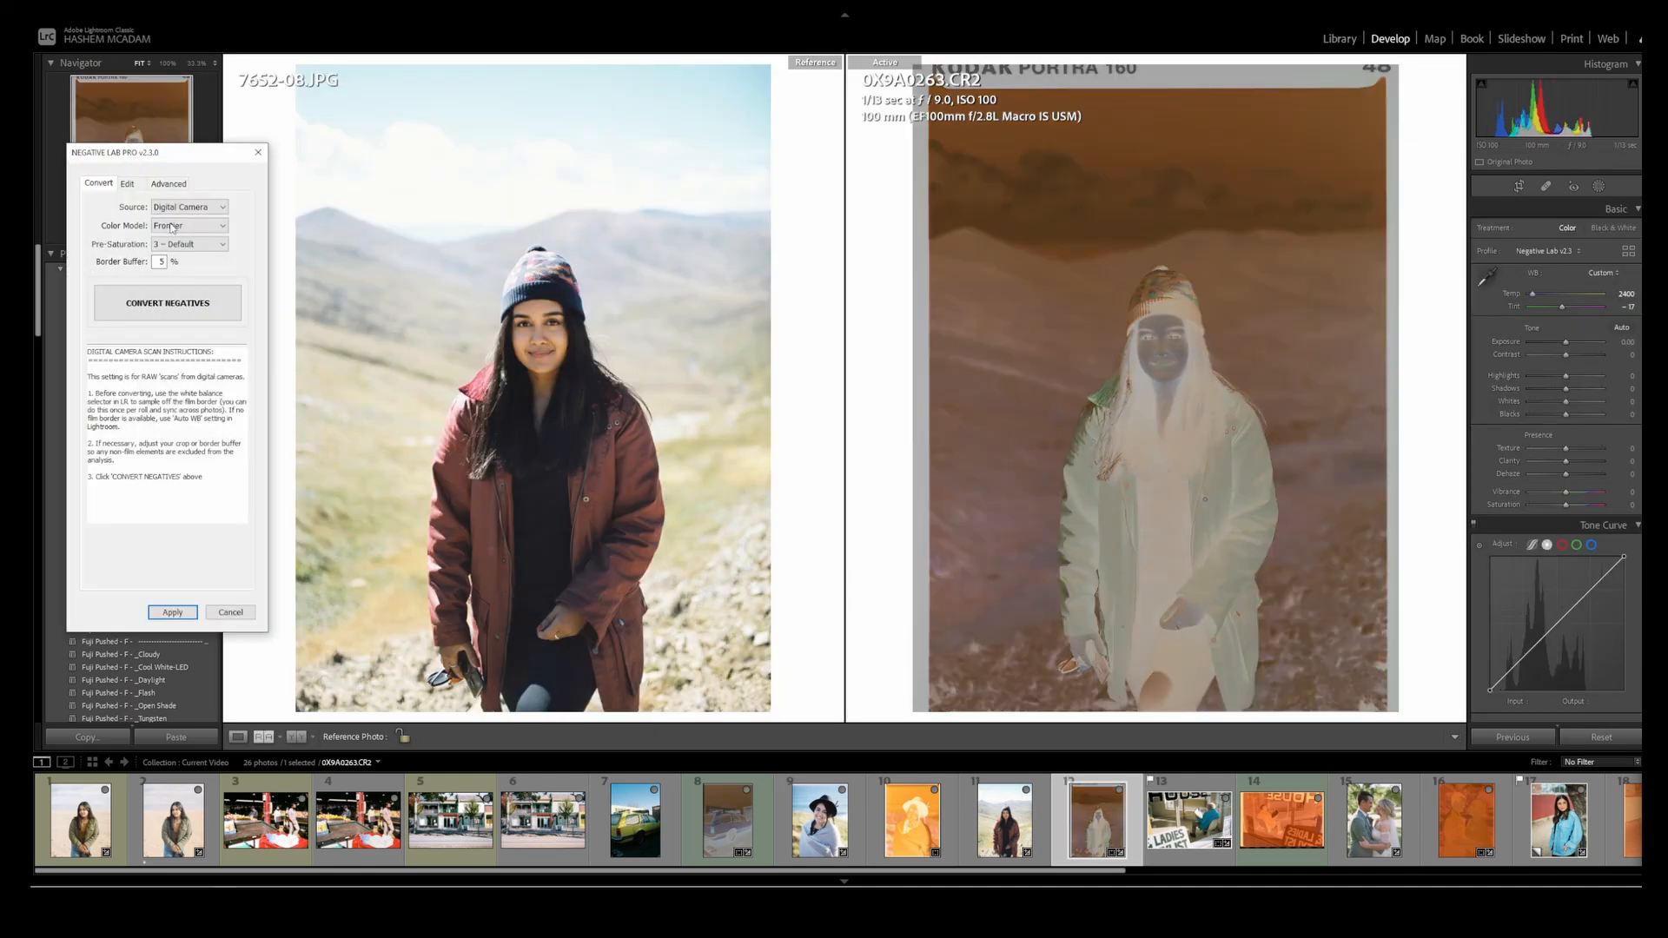
double_click(162, 262)
click(167, 228)
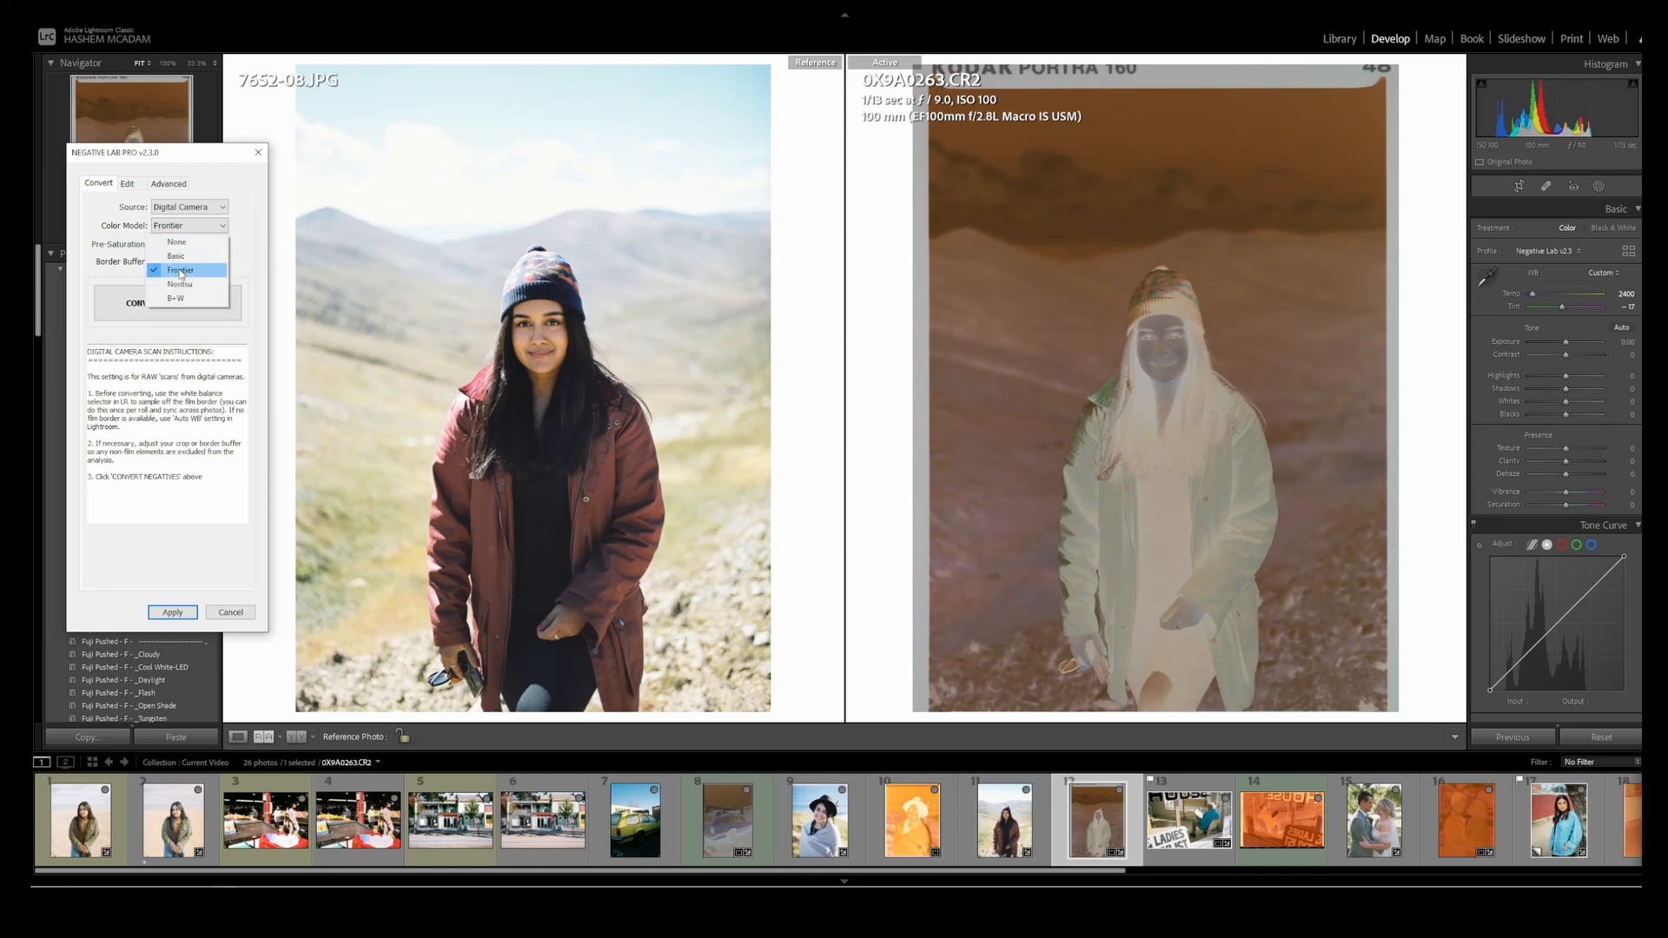
click(180, 265)
click(179, 302)
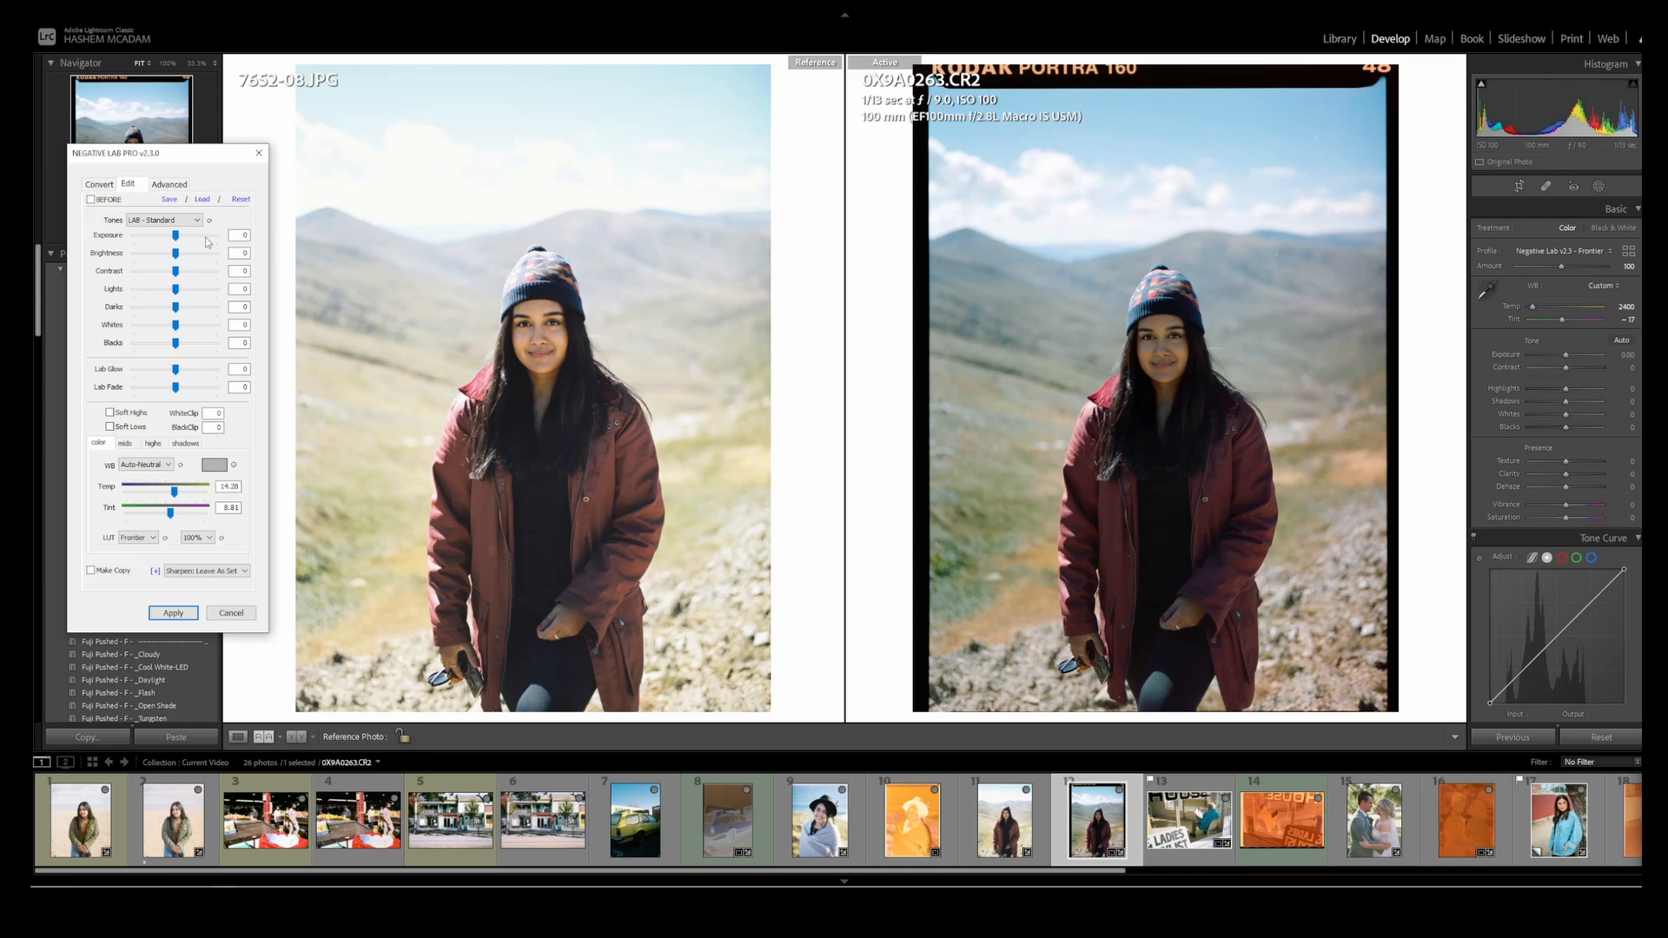
- Set the conversion's Exposure to 15, Brightness to 10, Lab Glow to 17 and Lab Fade to 17
mouse_move(176, 235)
mouse_down()
mouse_move(197, 235)
mouse_move(191, 251)
mouse_up()
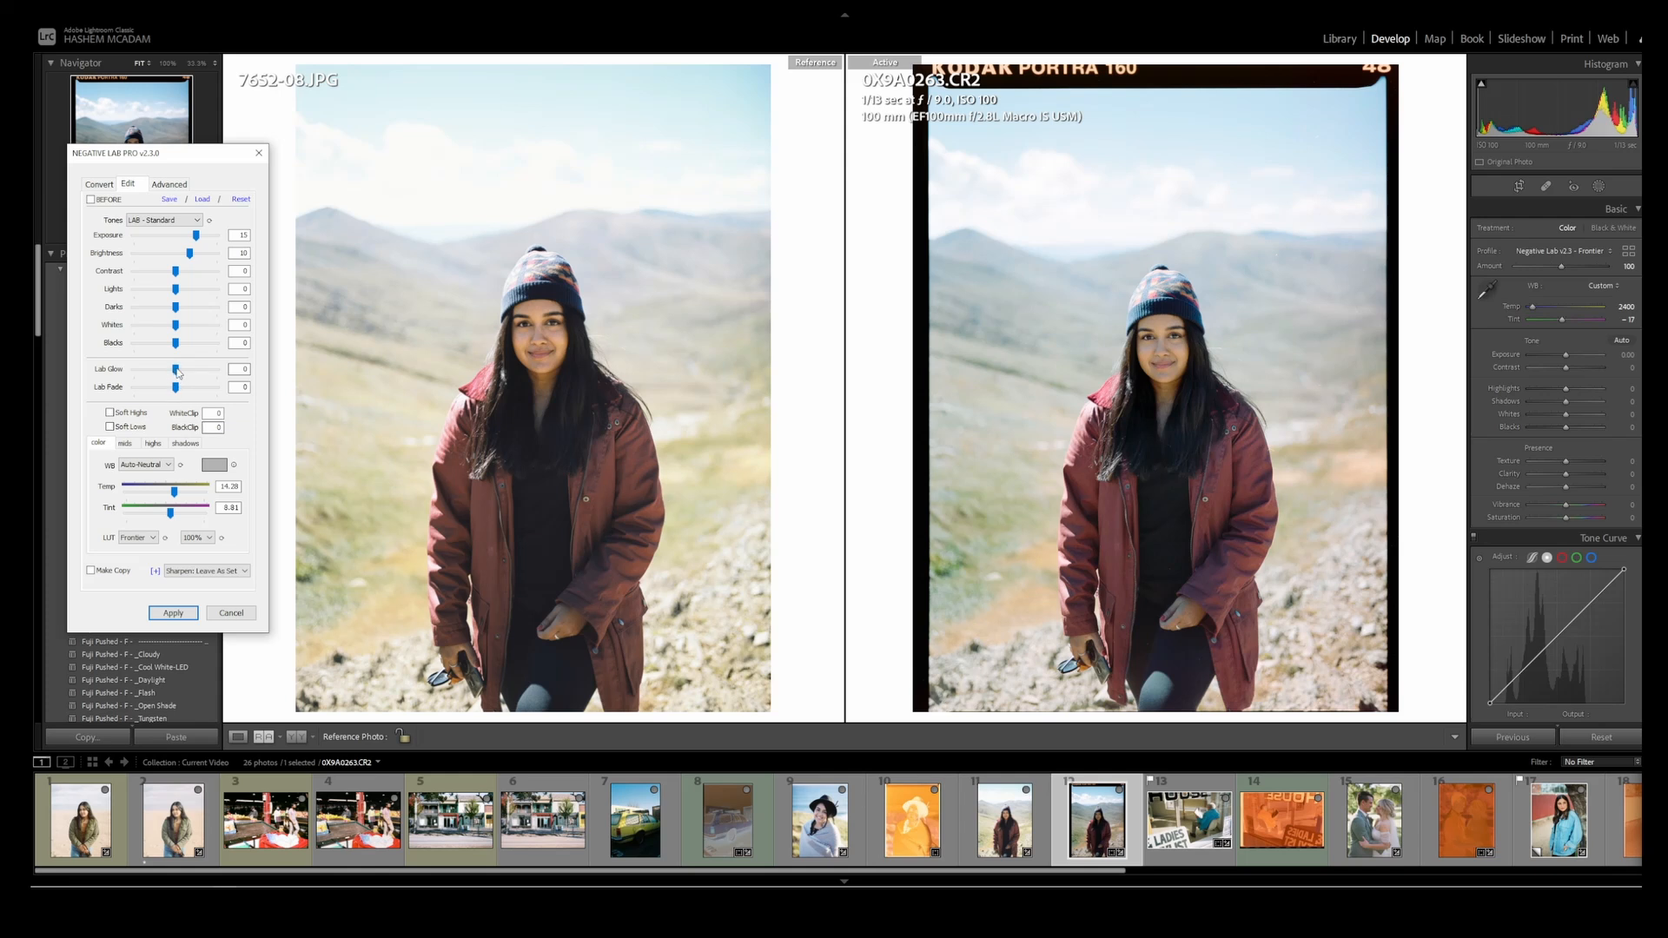
drag(176, 371, 186, 378)
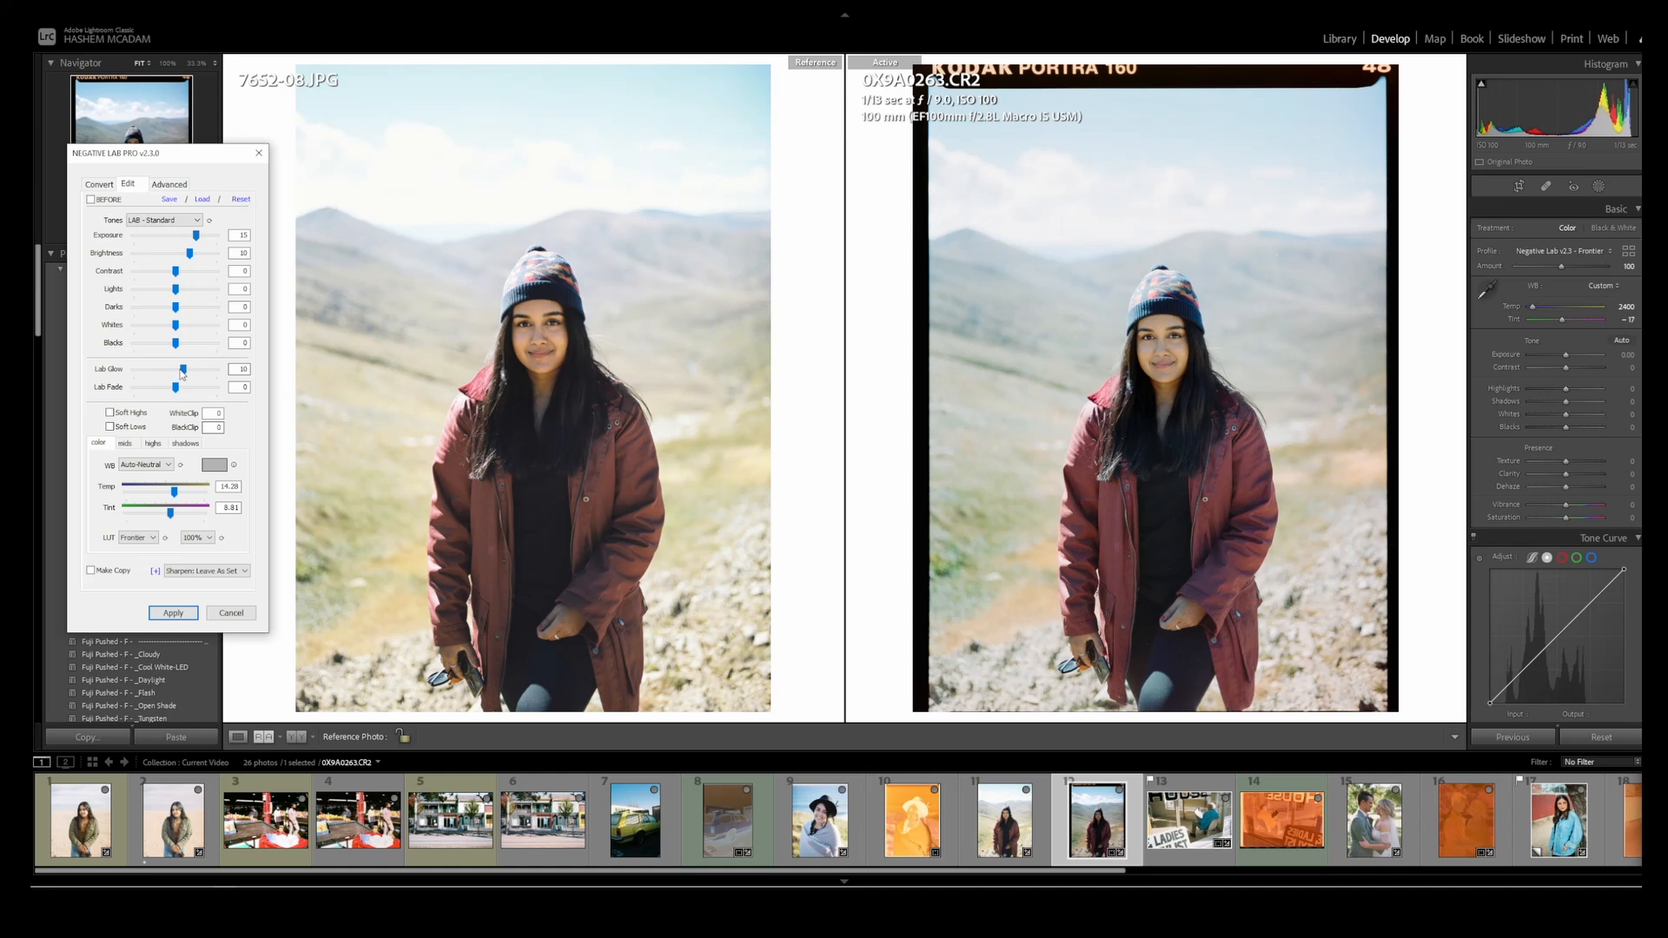
drag(181, 371, 194, 383)
drag(178, 394, 195, 397)
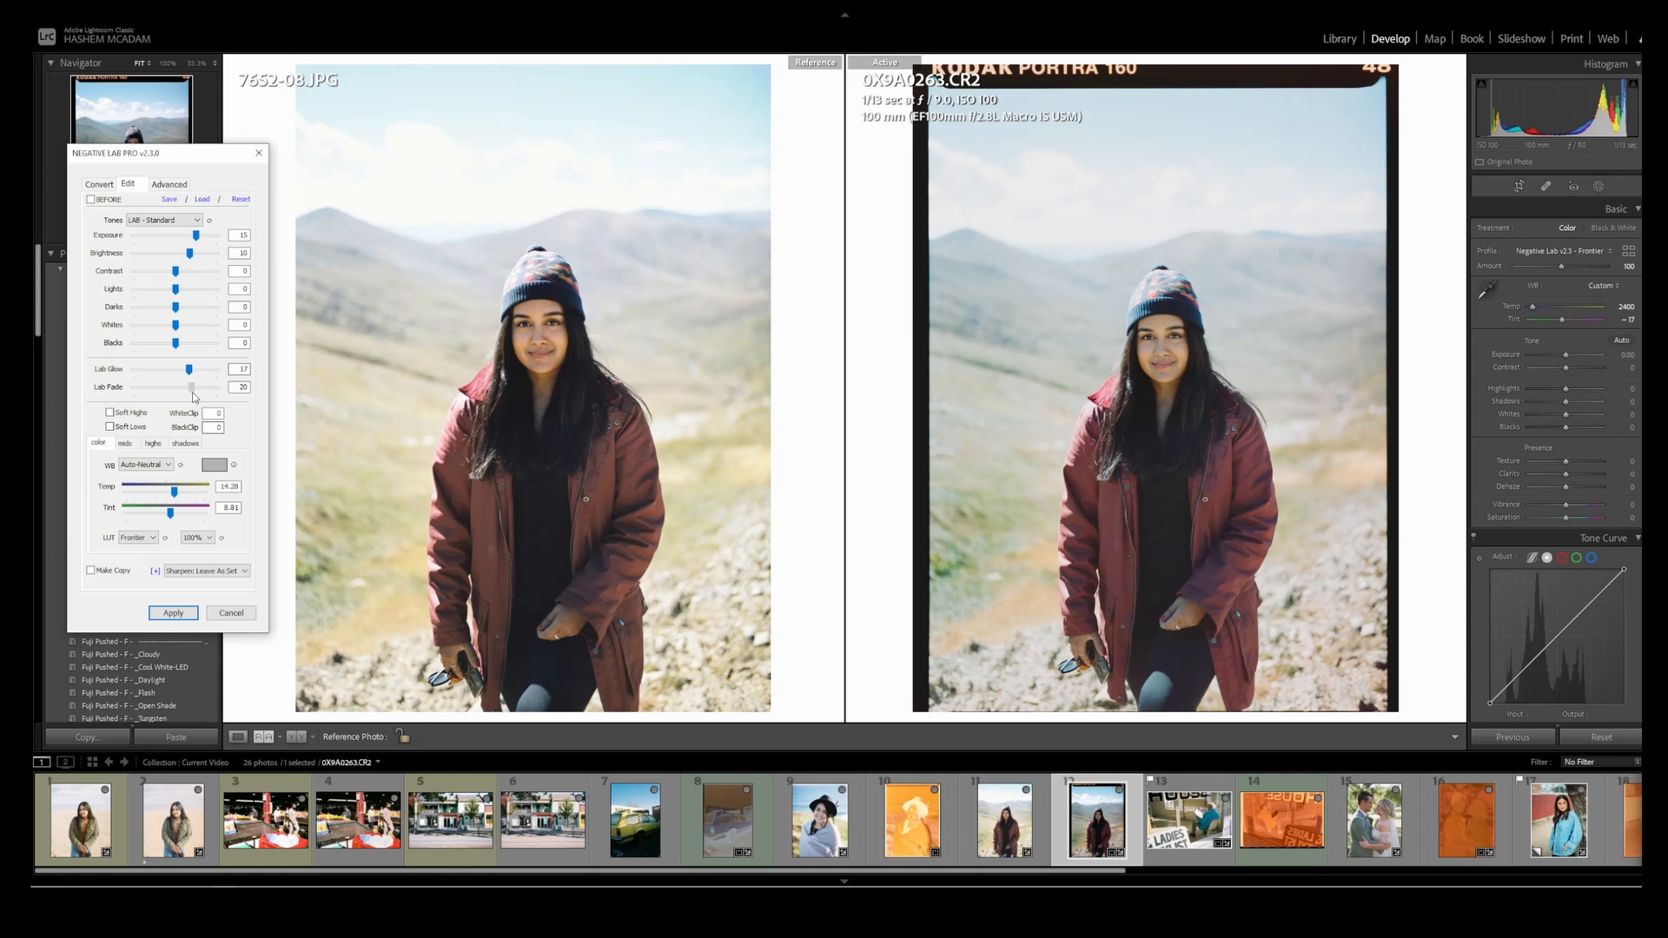
drag(194, 397, 192, 398)
- Set the LUT to Natural and shift the mids' blue/yellow balance to 1
click(150, 538)
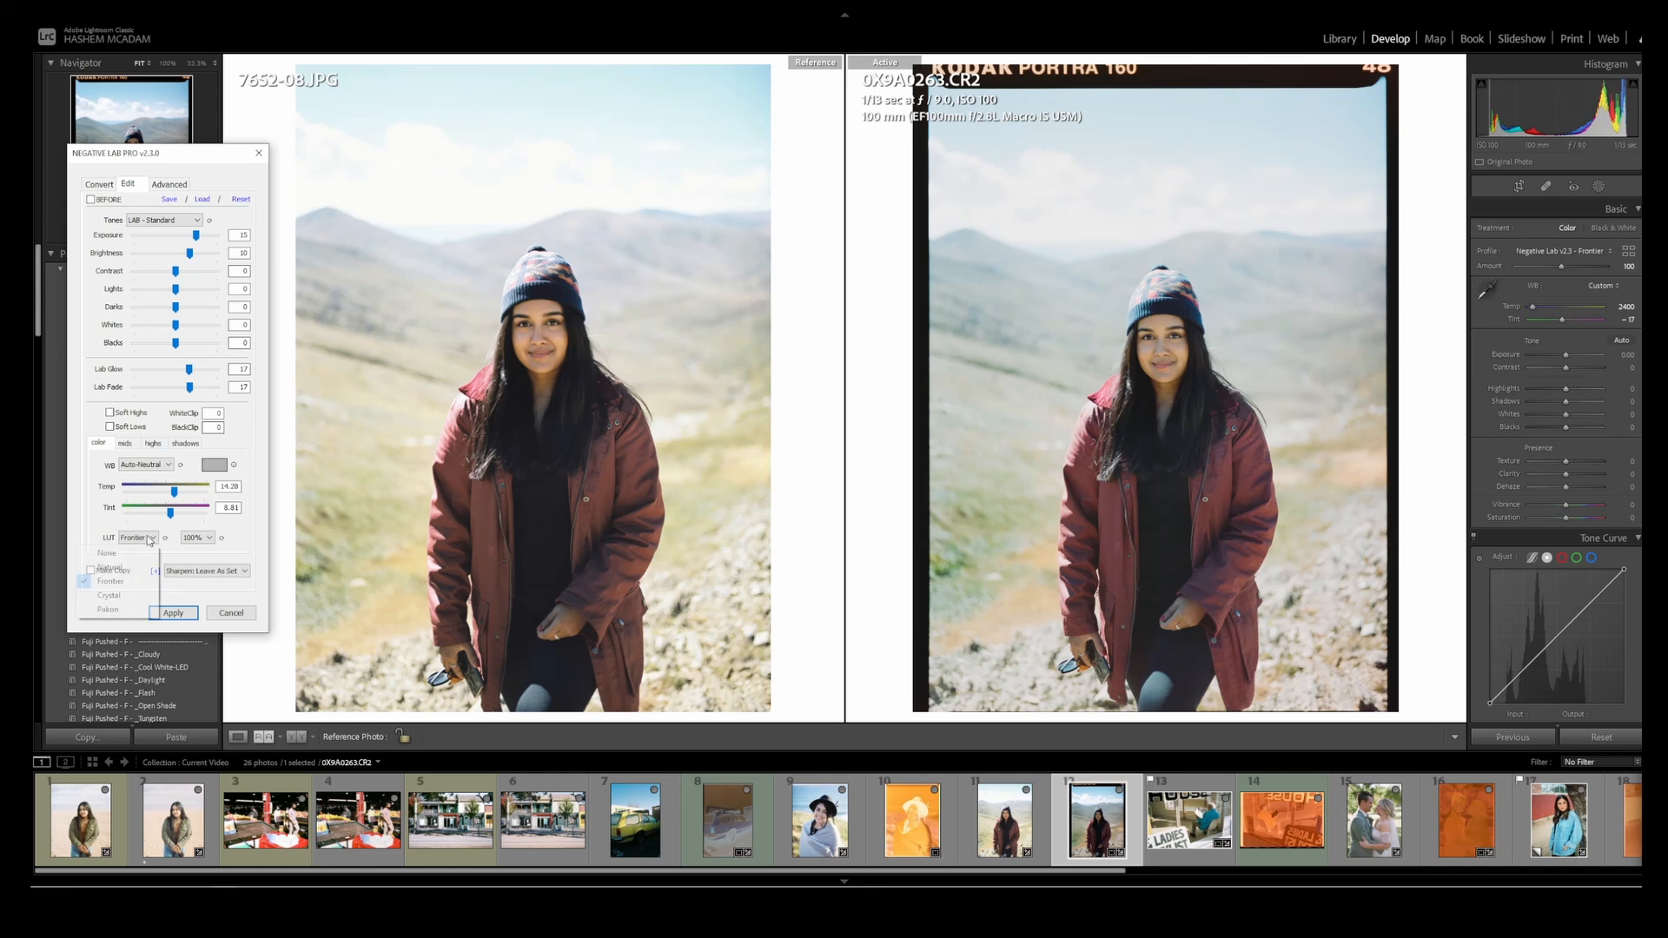
click(126, 568)
click(137, 539)
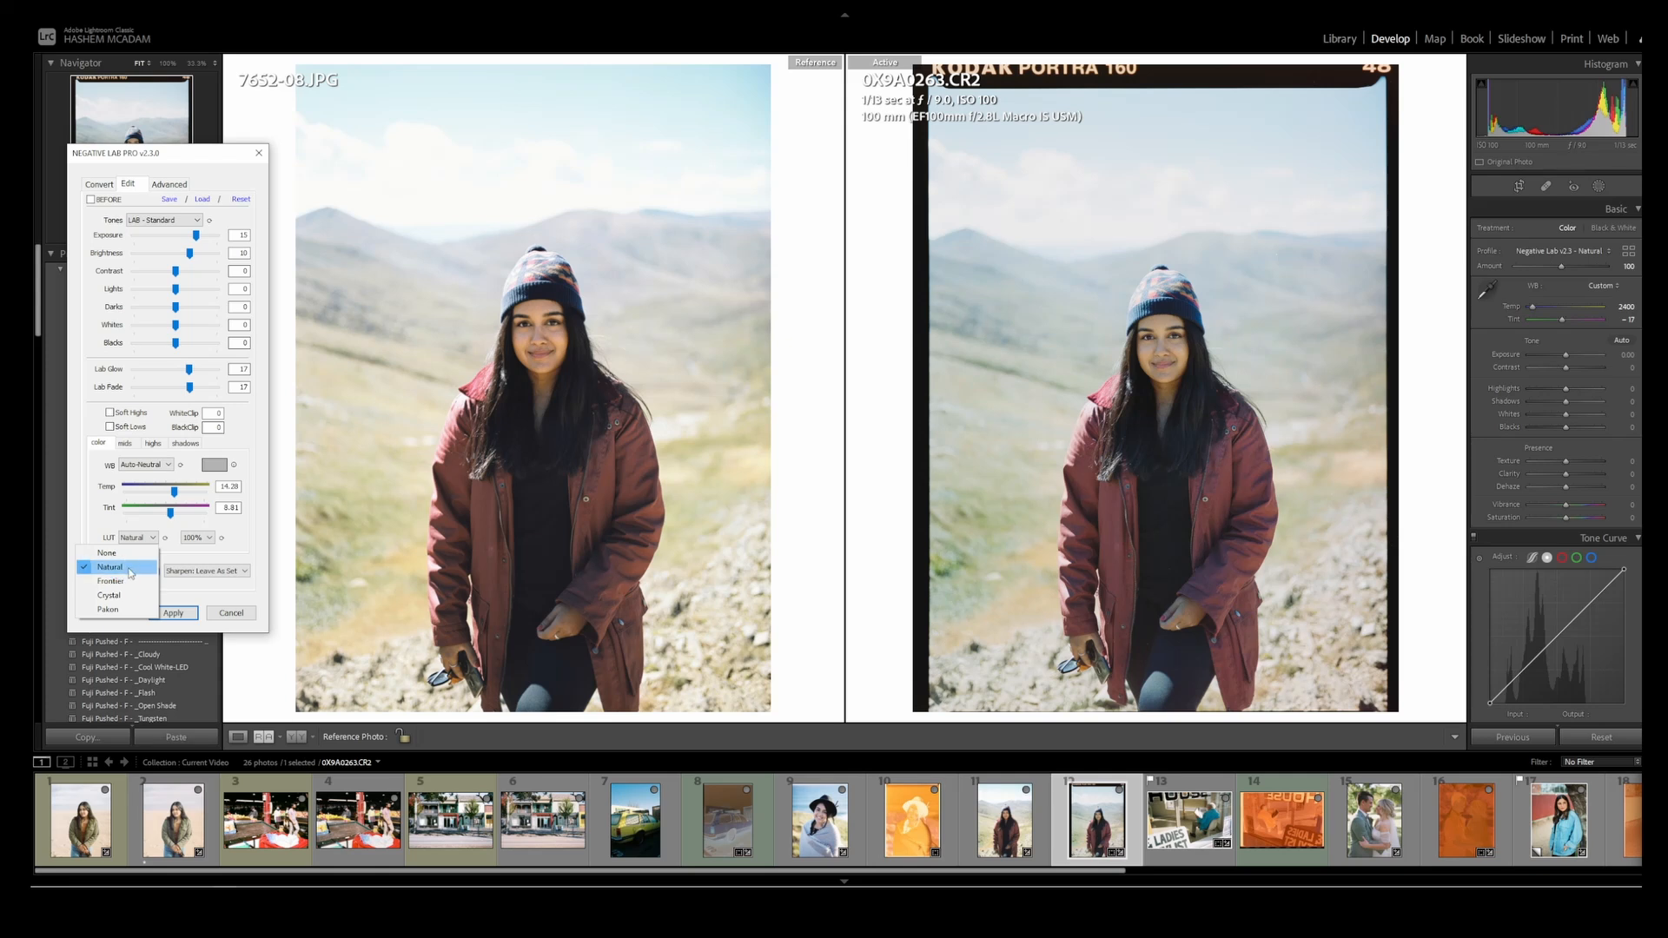
click(132, 567)
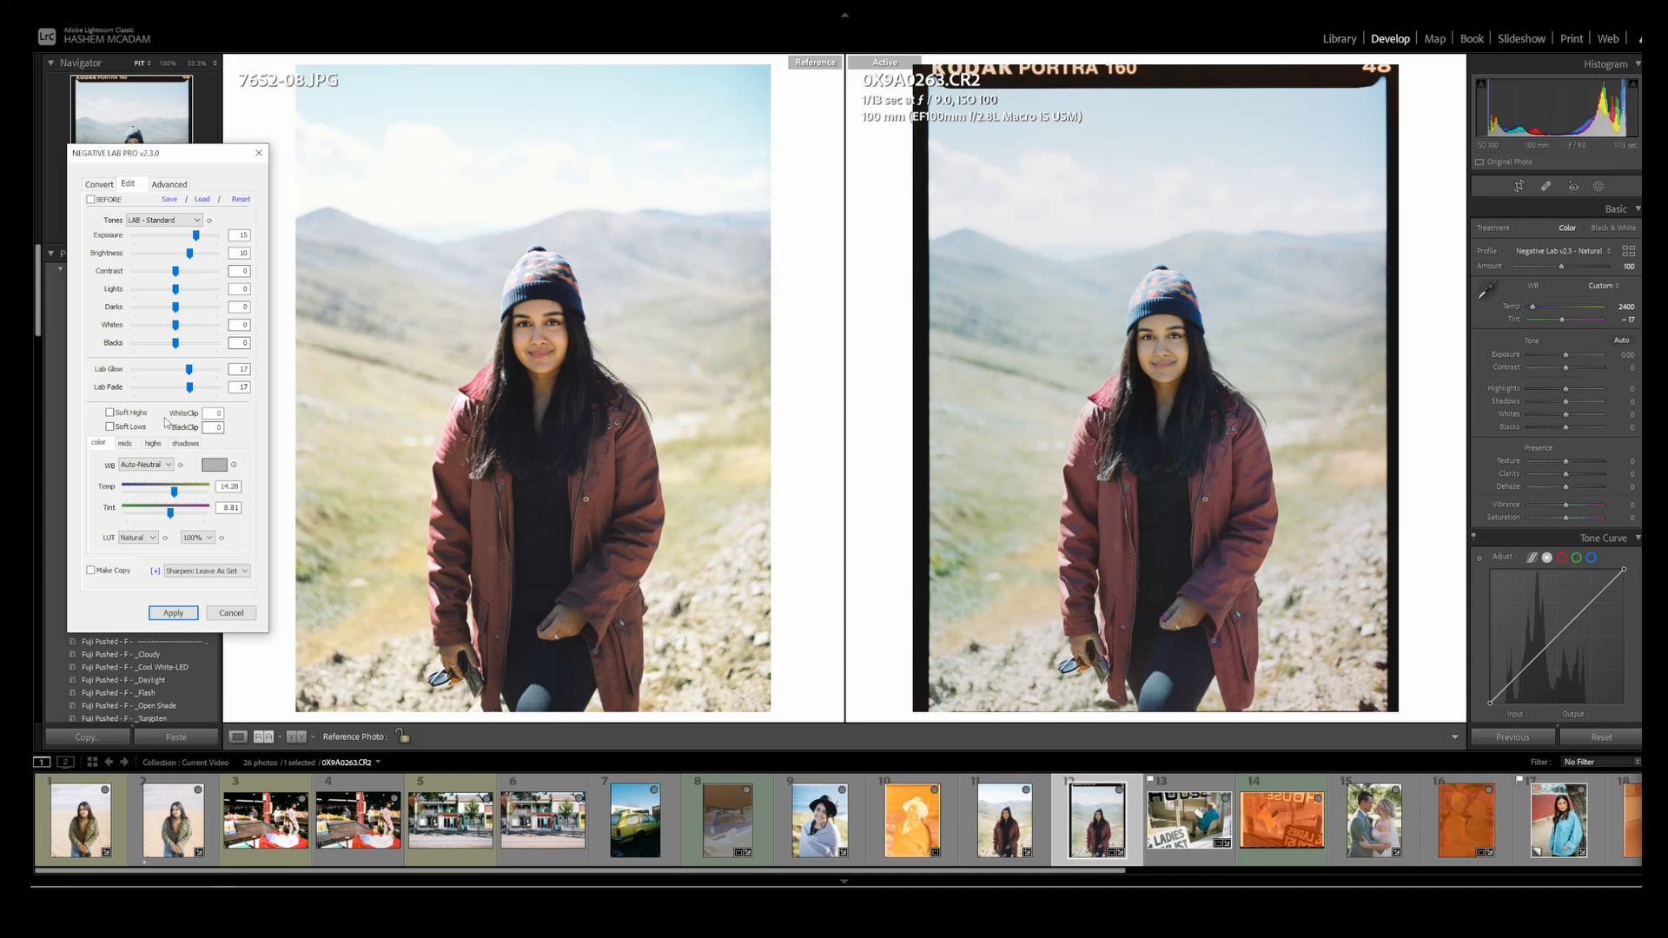
click(125, 444)
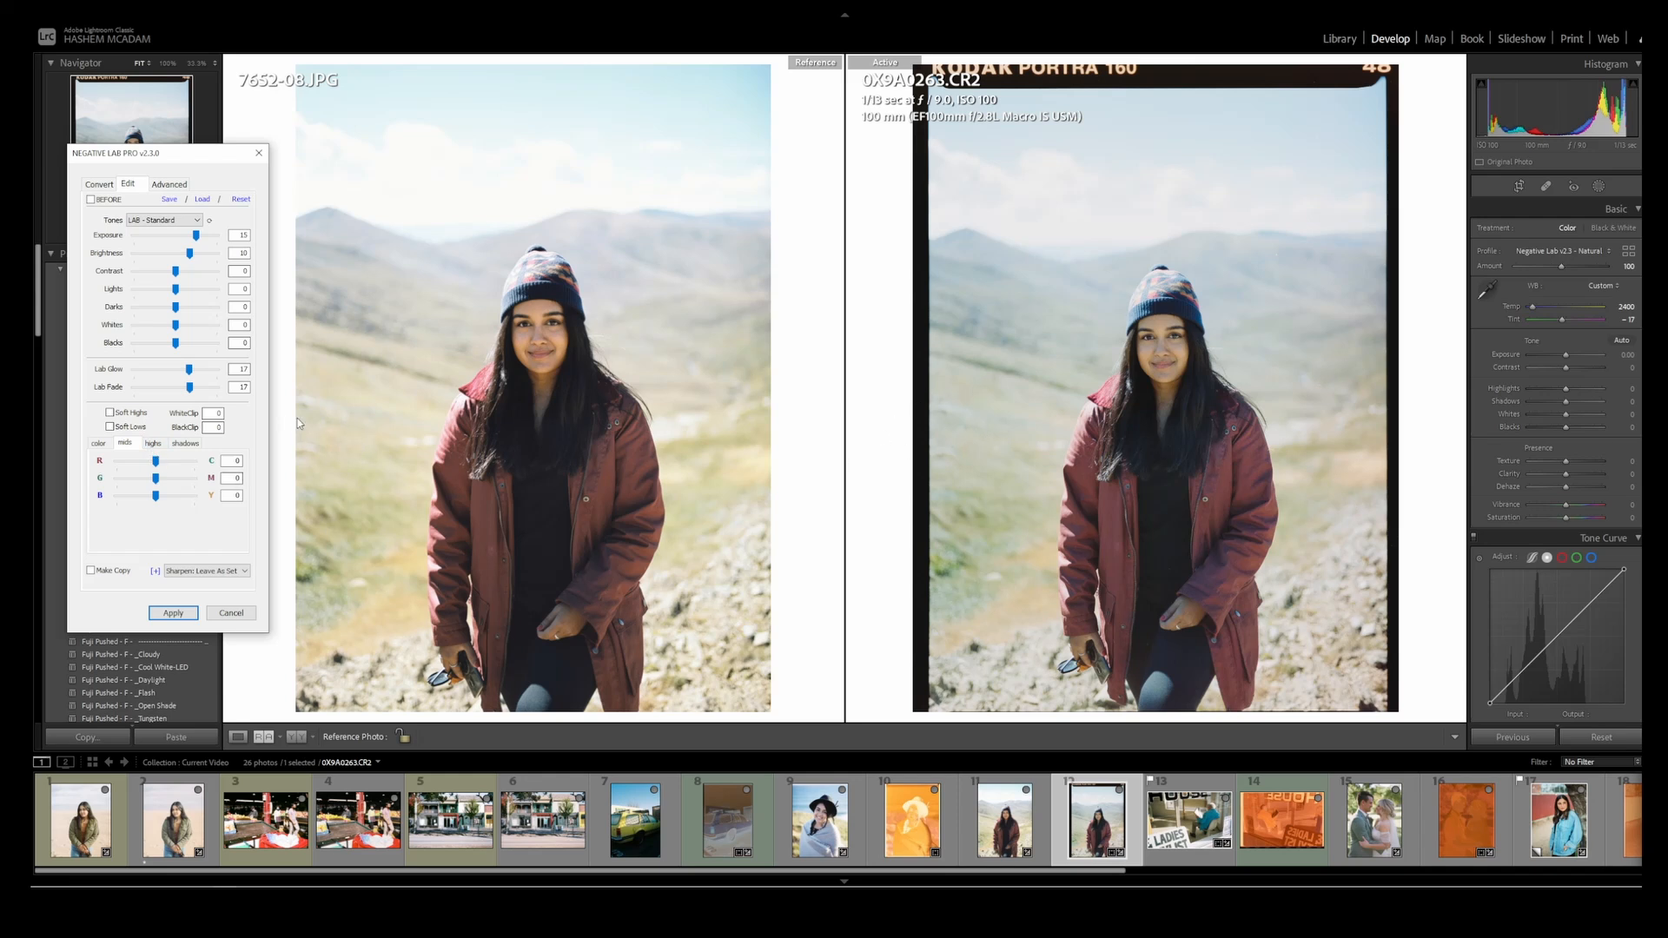
drag(155, 496, 159, 505)
- Choose the placement for positive copies in the advanced settings and enable Make Copy for this conversion
click(171, 185)
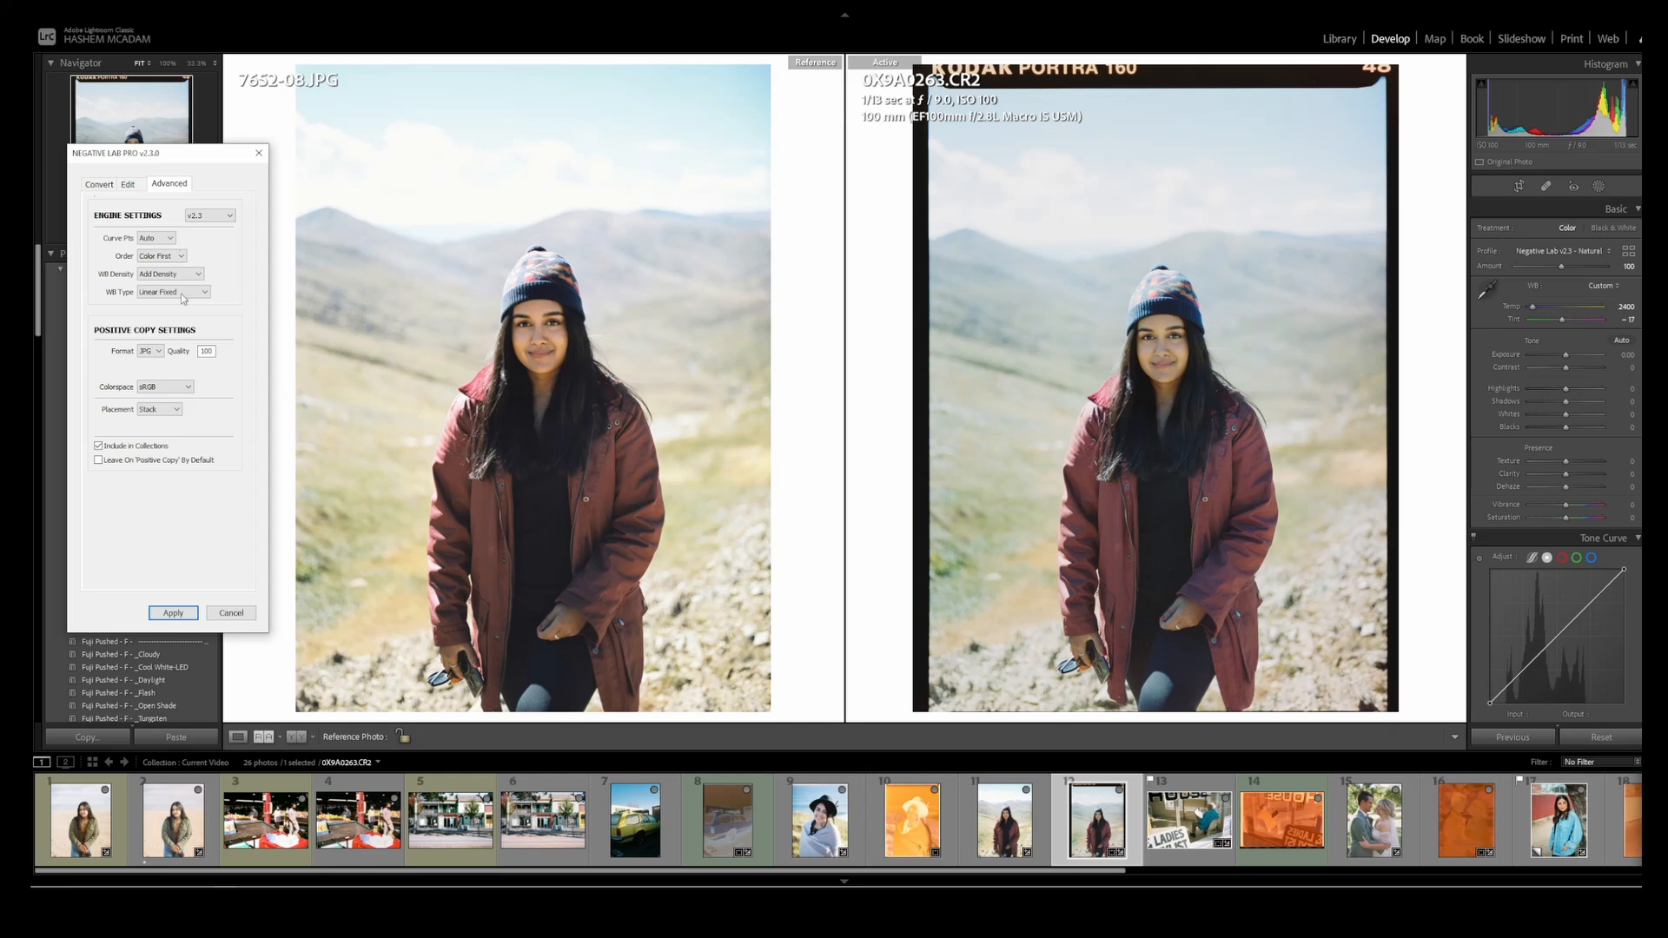
click(162, 411)
click(156, 423)
click(130, 185)
click(92, 571)
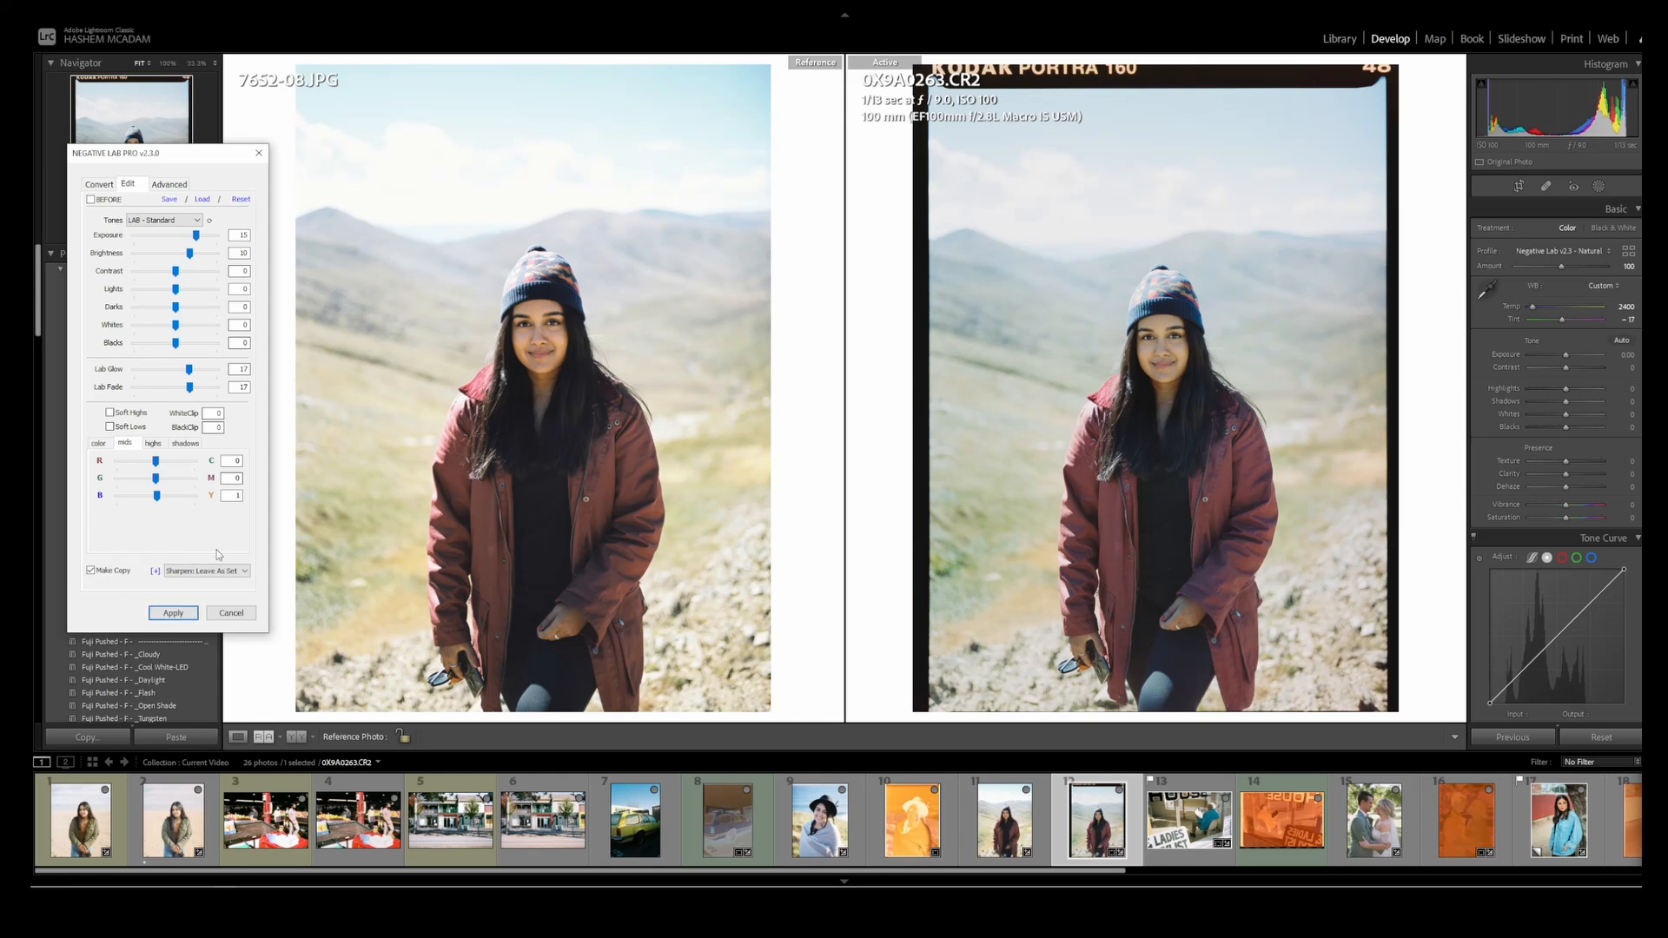
- Set the conversion's sharpening to Lab and apply the conversion with its positive copy
click(240, 574)
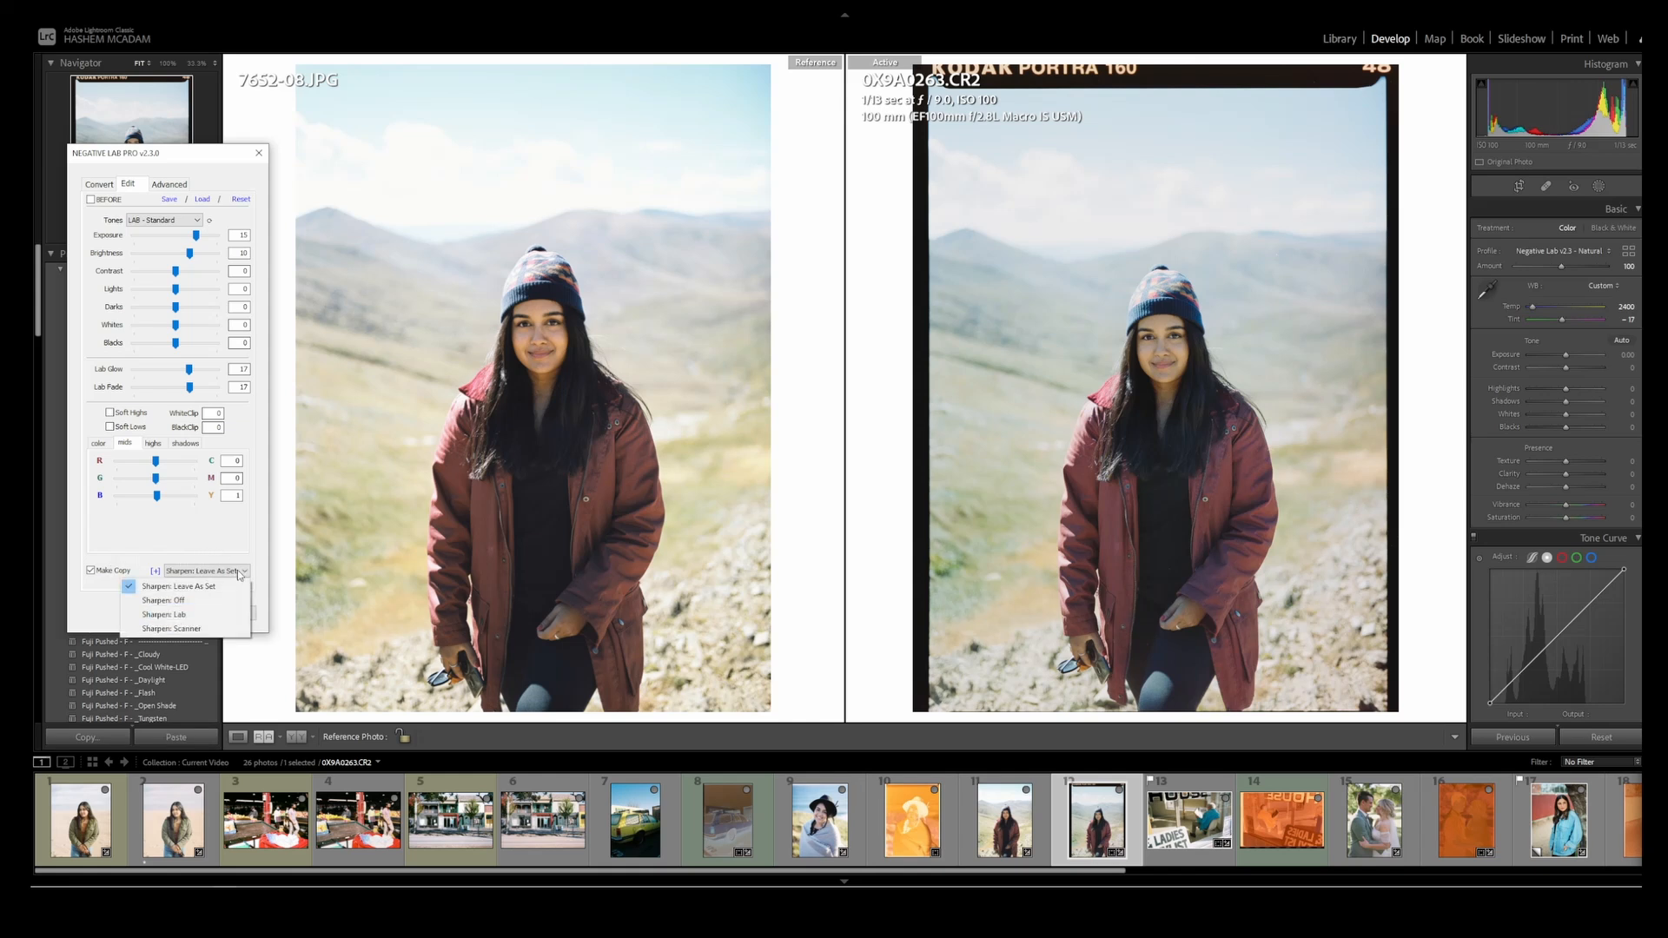
click(192, 618)
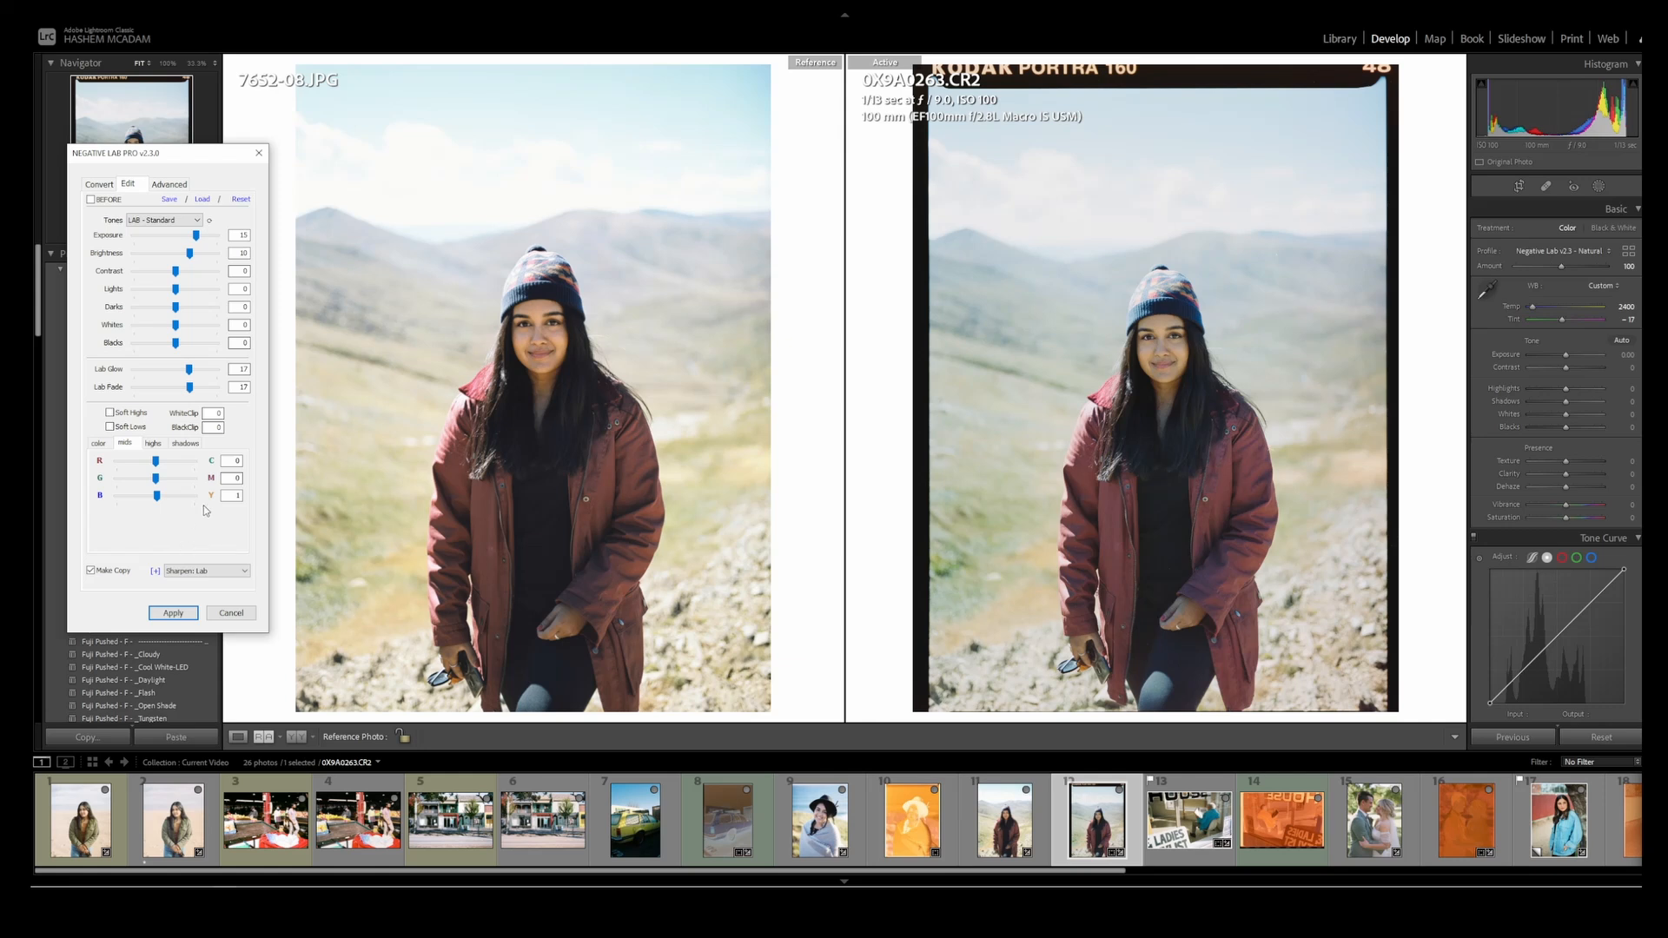
click(175, 614)
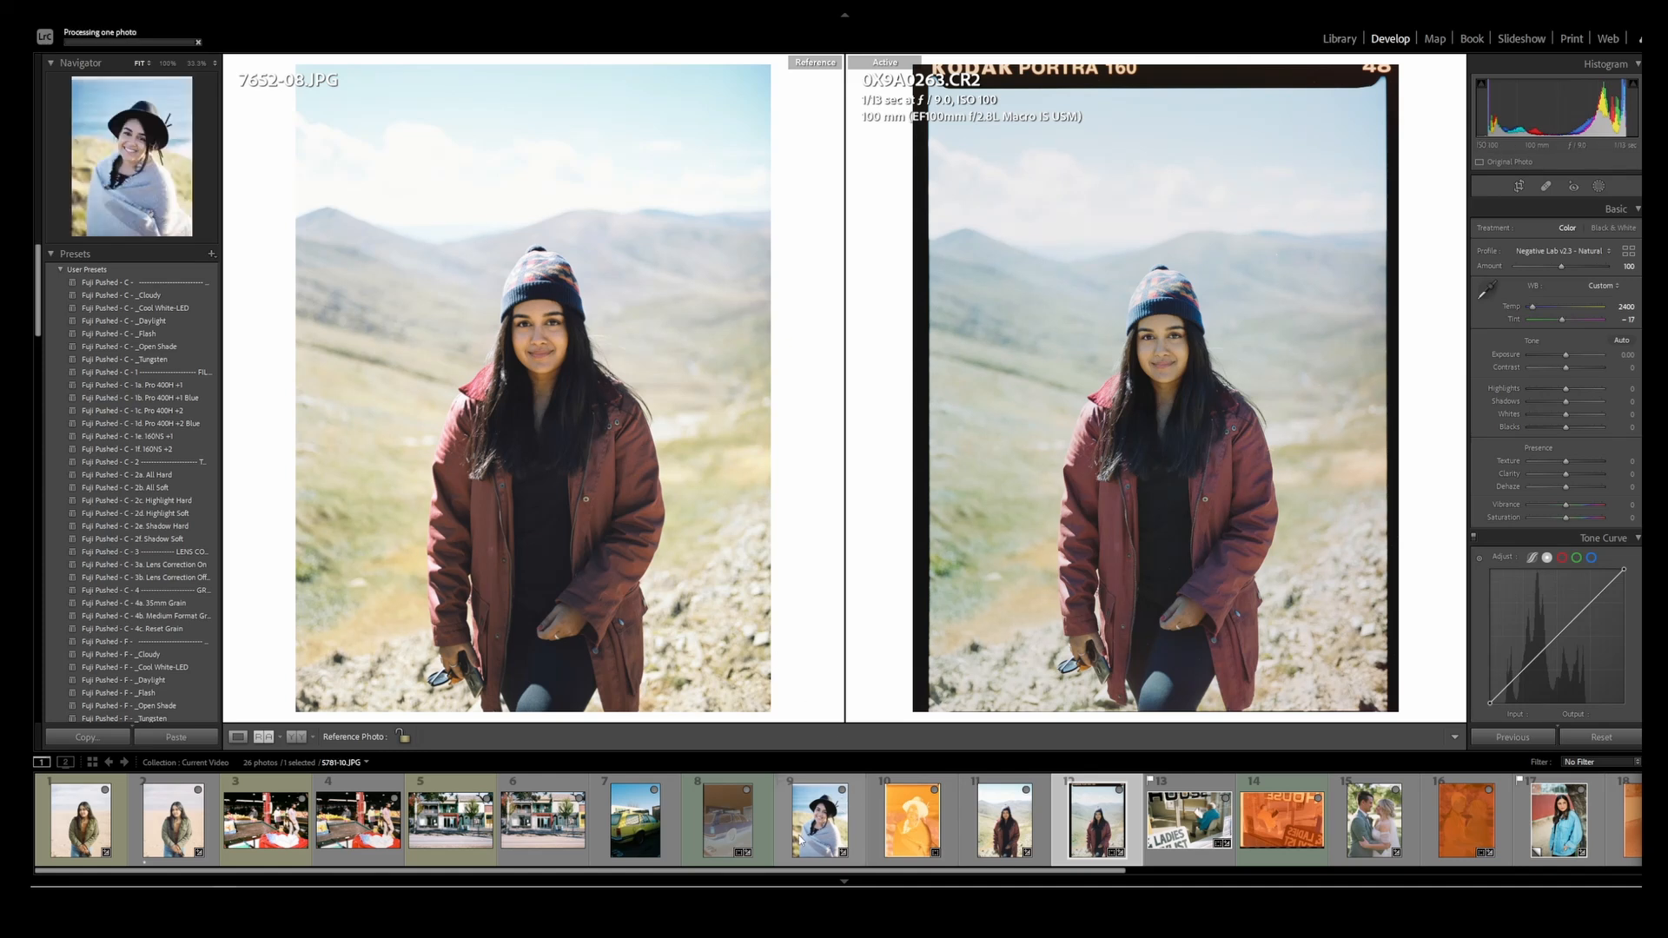
- Open the positive copy 0X9A0263-positive.jpg and apply the Negative Lab - Frontier profile at an amount of 114
drag(783, 870, 1320, 871)
drag(1567, 872, 280, 830)
click(313, 821)
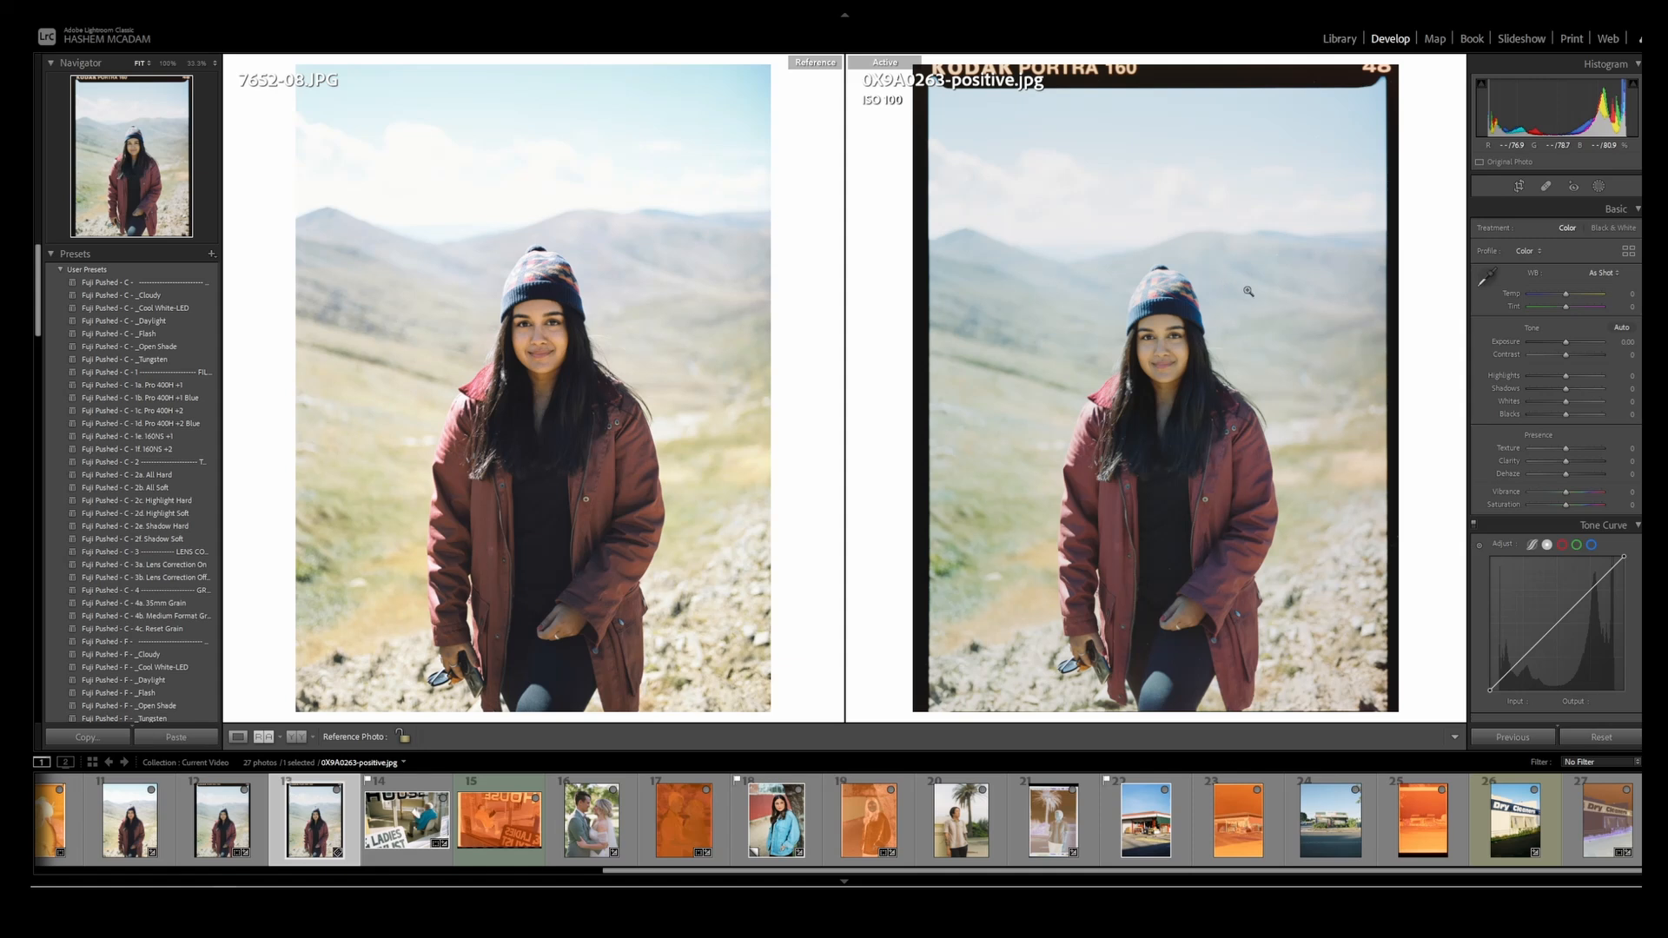
click(1629, 254)
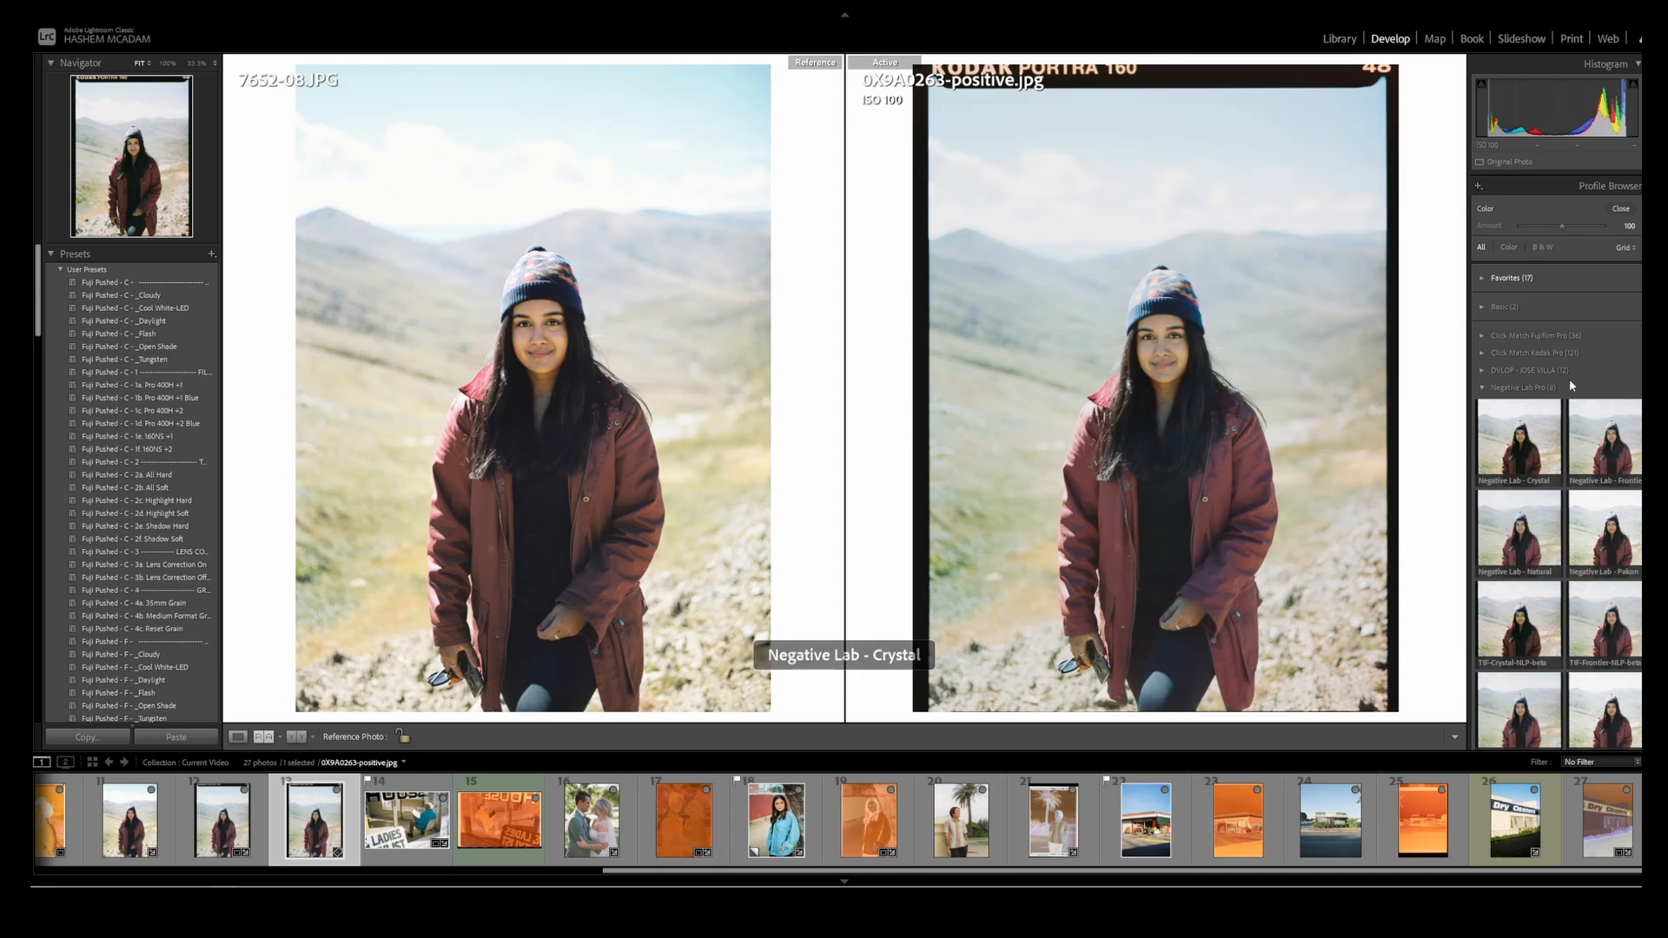
click(1519, 432)
drag(1554, 228, 1496, 223)
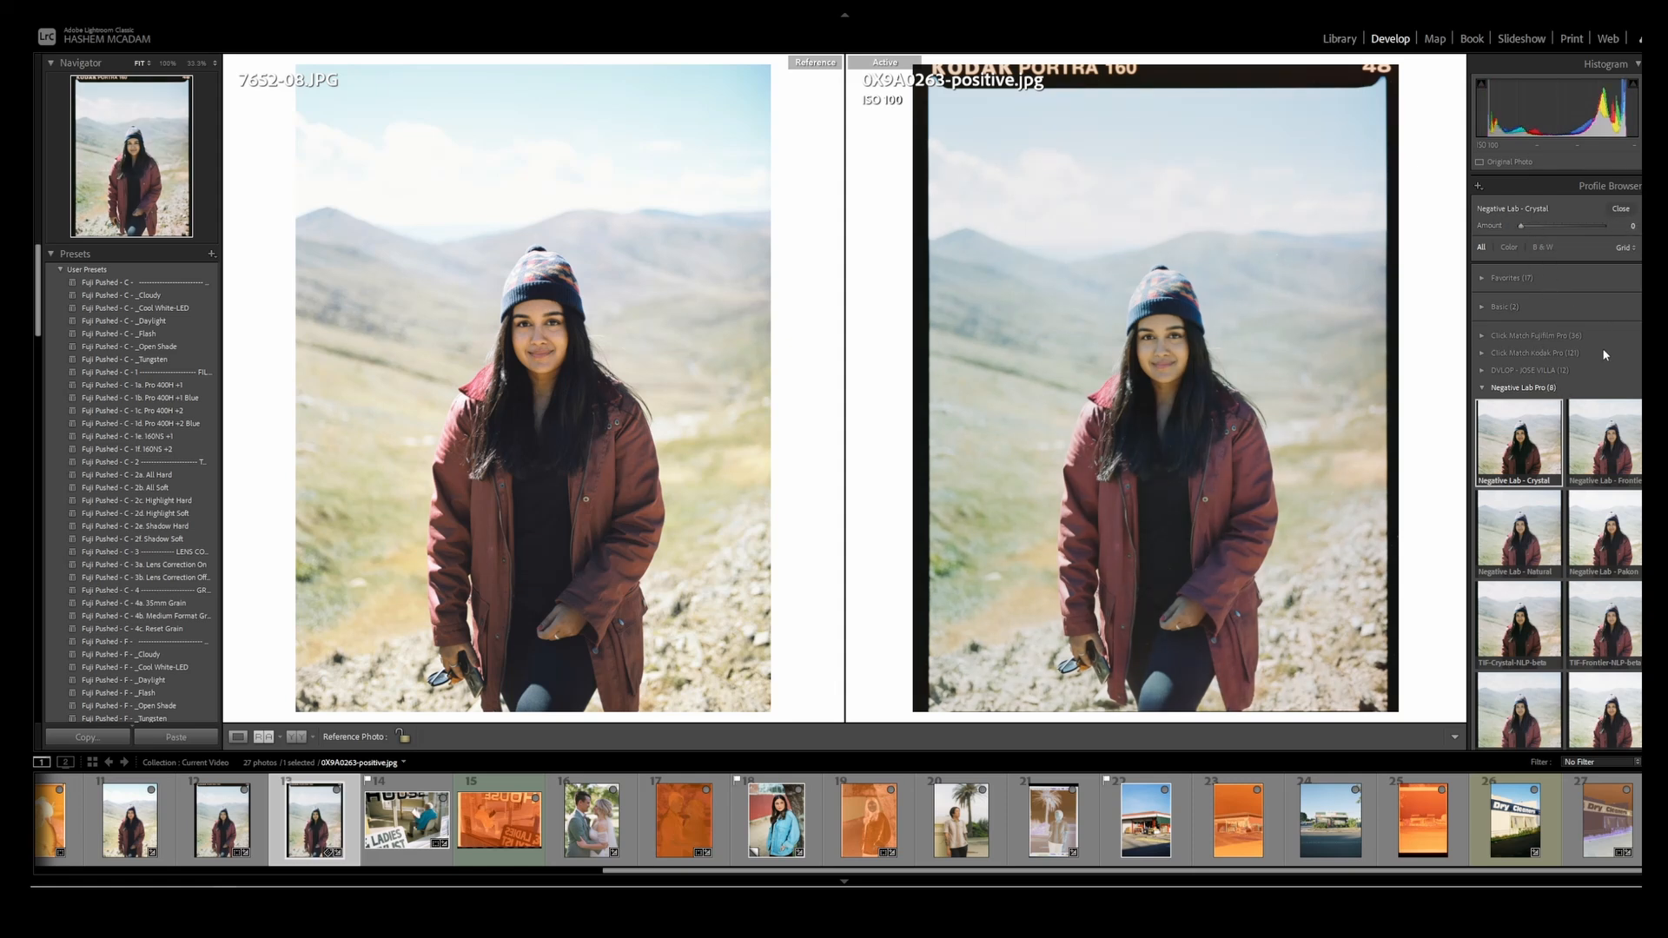
click(1594, 443)
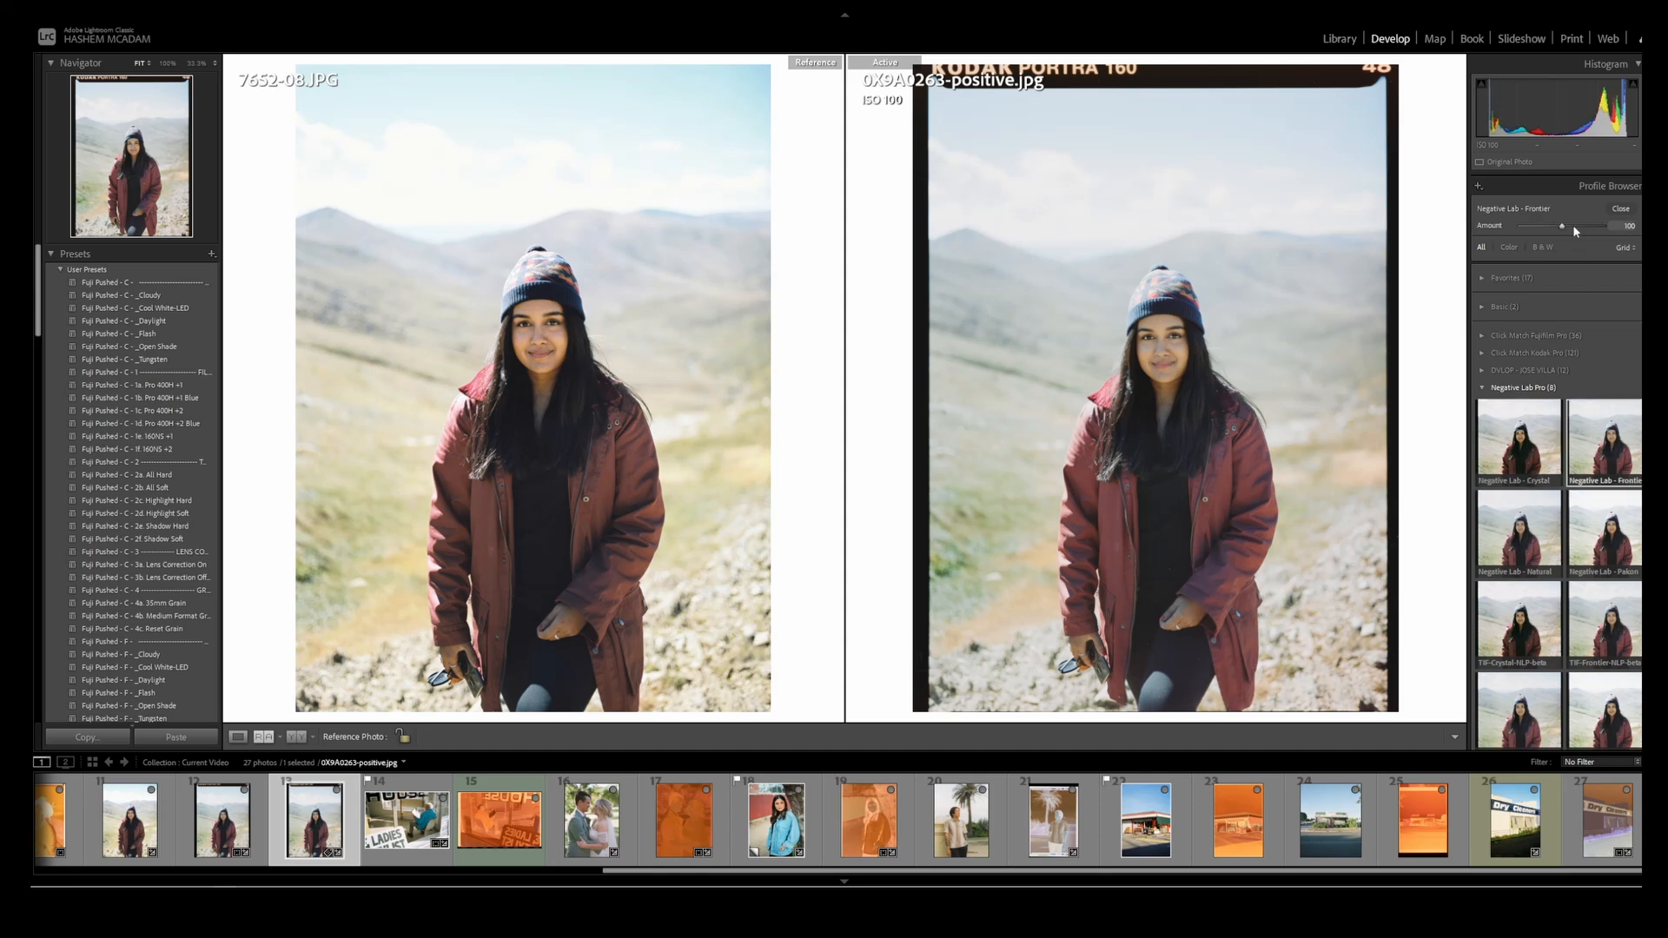
drag(1563, 224, 1565, 227)
click(1608, 209)
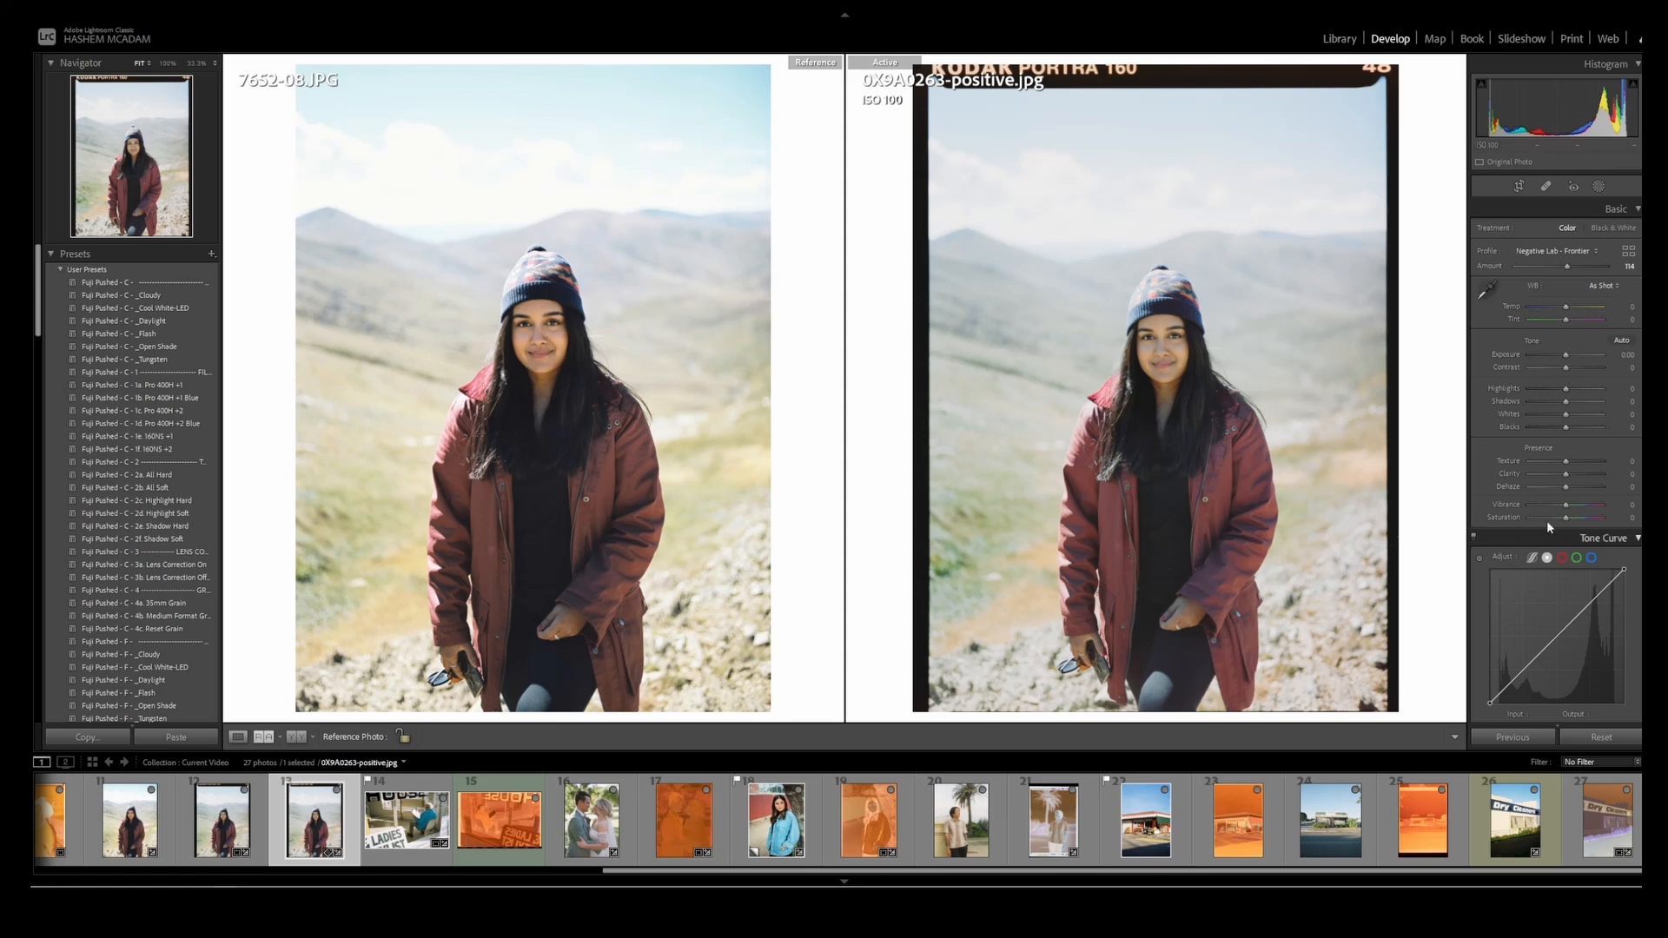
- Set the positive copy's Dehaze to -2 and Saturation to -4, and raise its Vibrance slightly
drag(1565, 486, 1568, 492)
drag(1567, 508, 1568, 511)
drag(1569, 511, 1568, 510)
- Shift the hues of the reds, oranges and yellows to +8 in the HSL adjustments
scroll(1519, 425, down, 5)
scroll(1519, 429, down, 3)
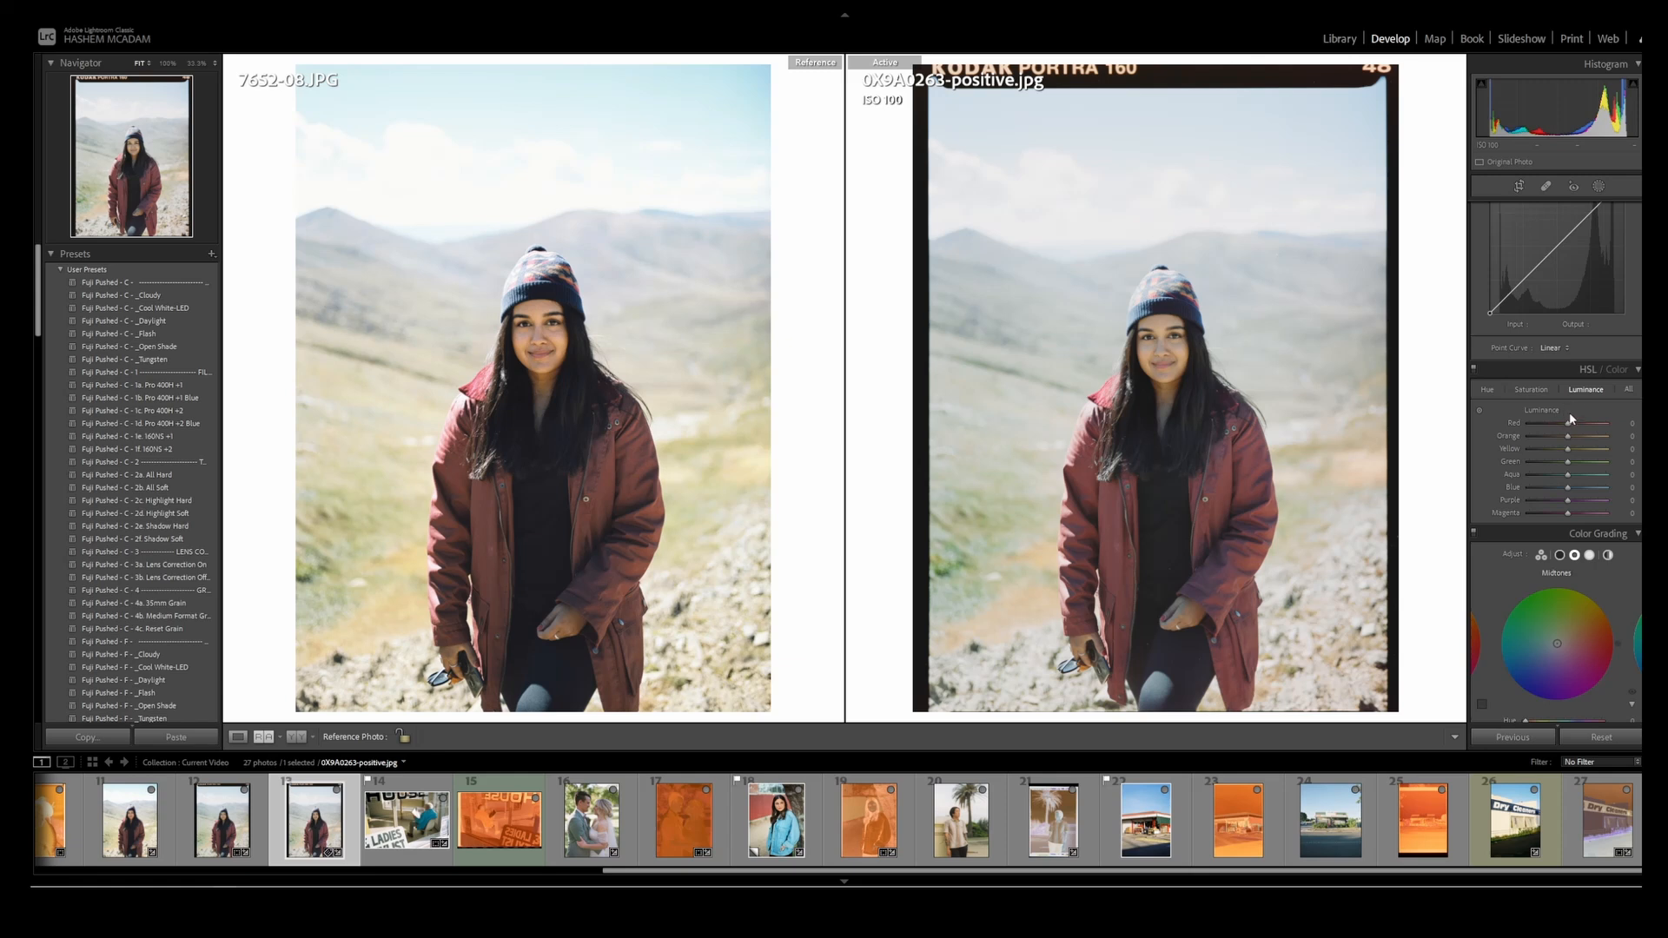
click(1497, 390)
drag(1568, 427, 1574, 452)
- Fine-tune the positive copy's white balance with small Temp and Tint adjustments
scroll(1570, 459, up, 5)
double_click(1566, 310)
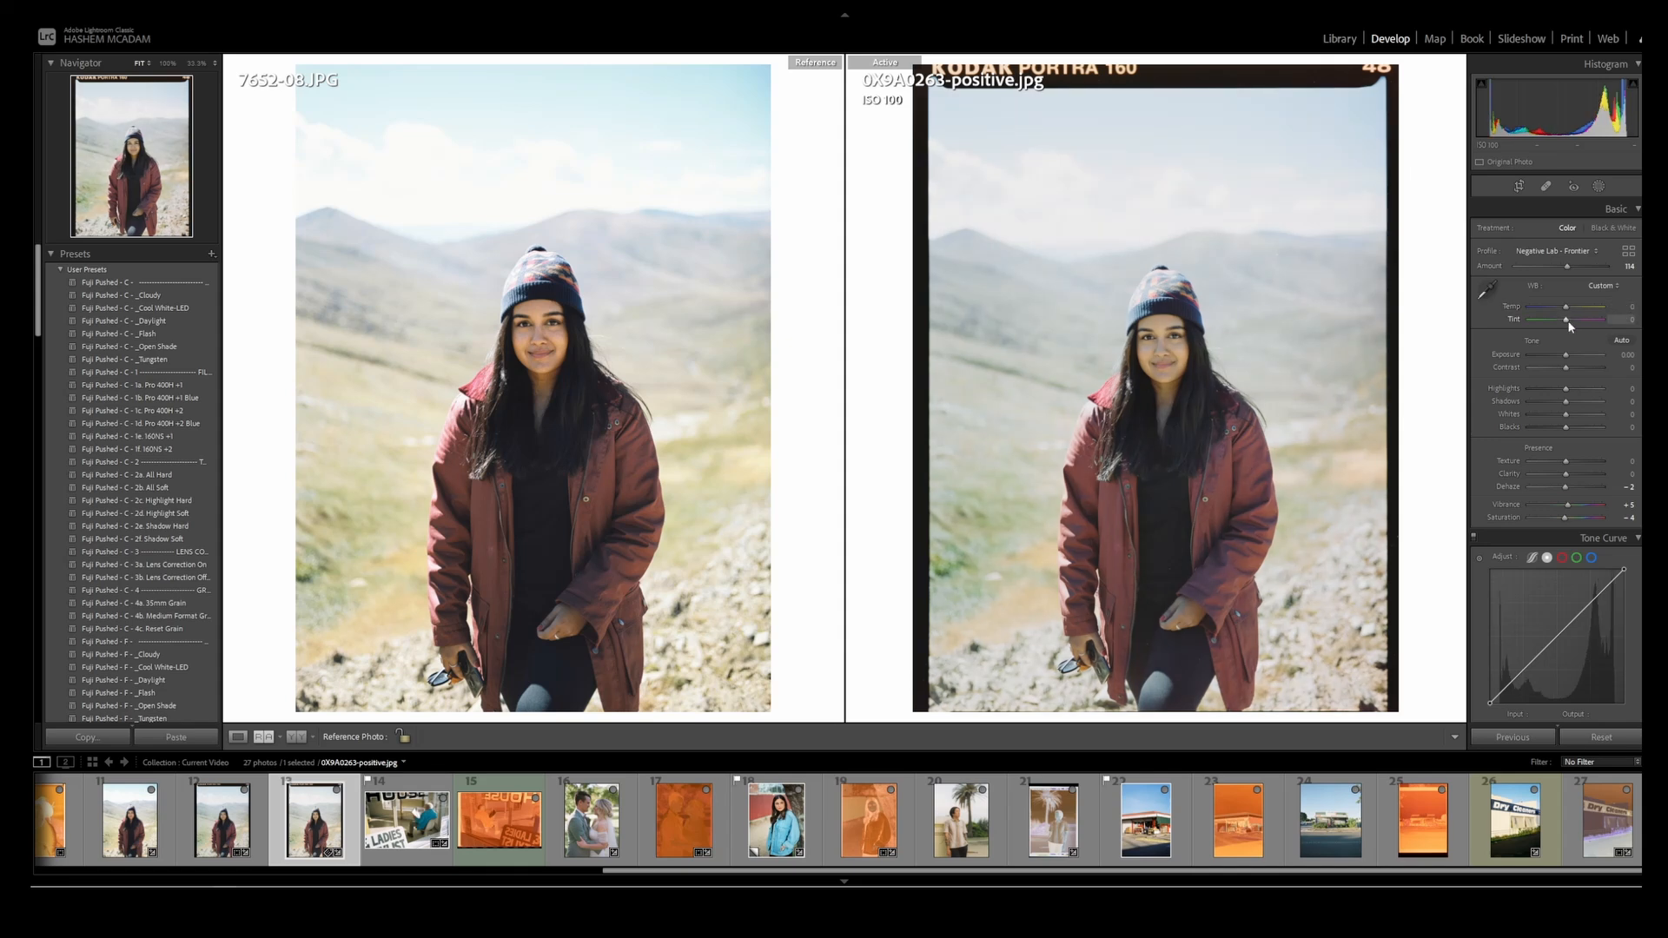
drag(1566, 309, 1567, 313)
- Refine the individual HSL color hues from the reds through the blues and compare the photo before and after
scroll(1568, 347, down, 12)
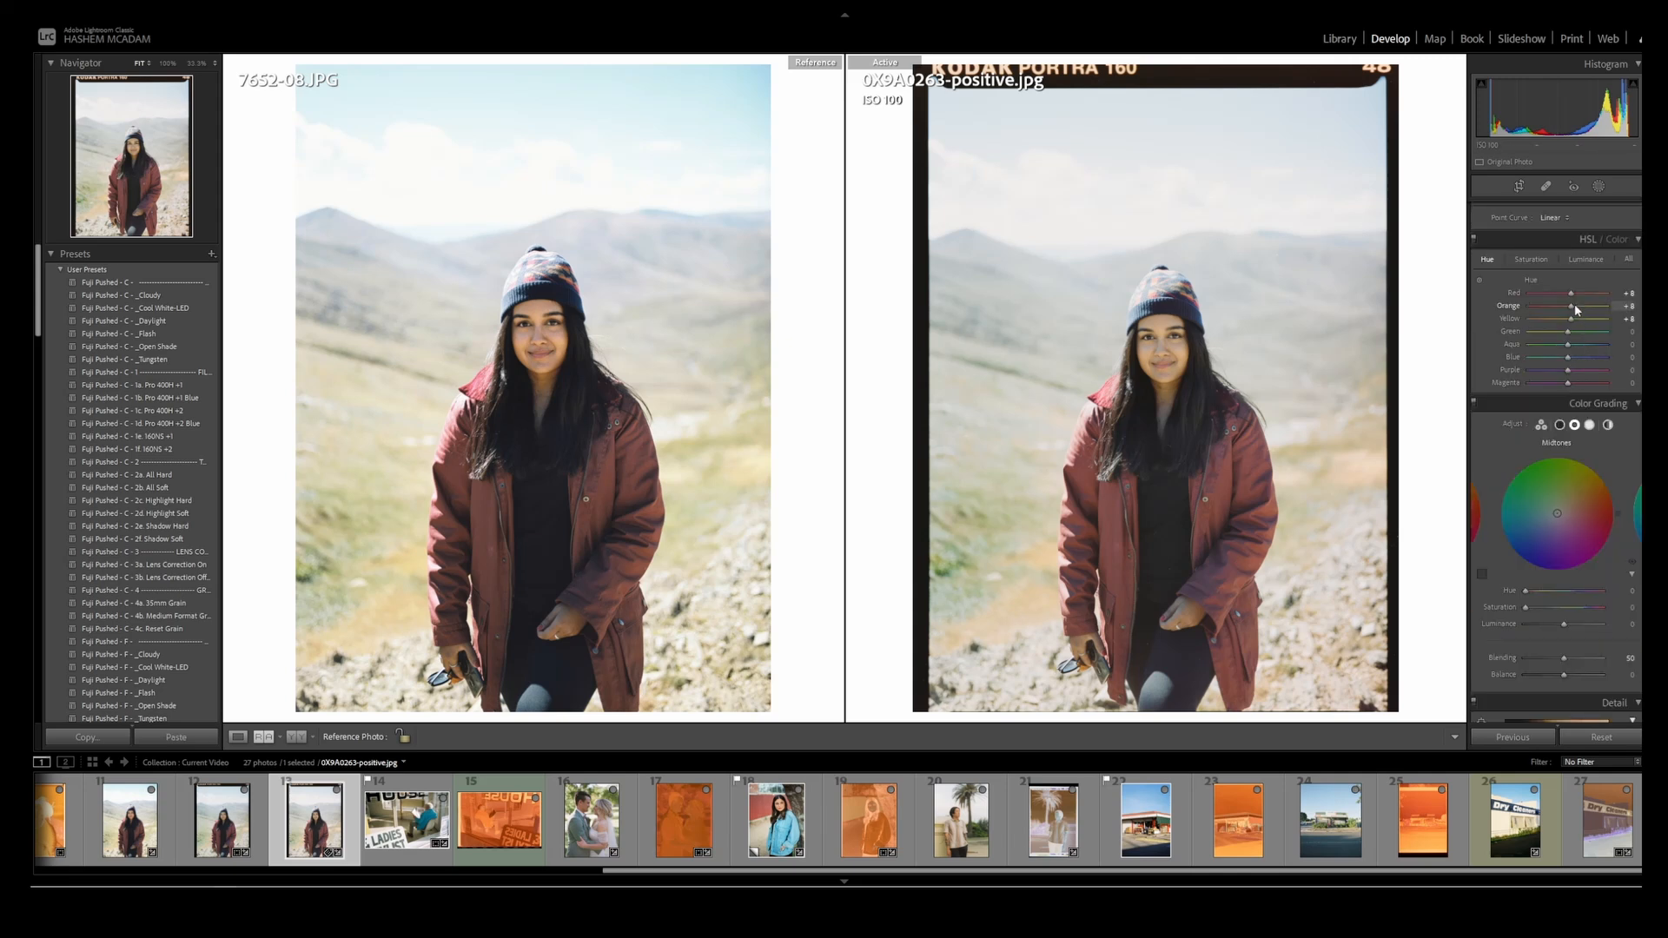
drag(1570, 293, 1571, 314)
drag(1571, 336, 1567, 339)
mouse_move(1569, 349)
mouse_down()
mouse_move(1539, 343)
mouse_move(1578, 347)
mouse_move(1553, 353)
mouse_move(1564, 363)
mouse_up()
click(1552, 358)
drag(1551, 345, 1556, 347)
key(backslash)
key(backslash)
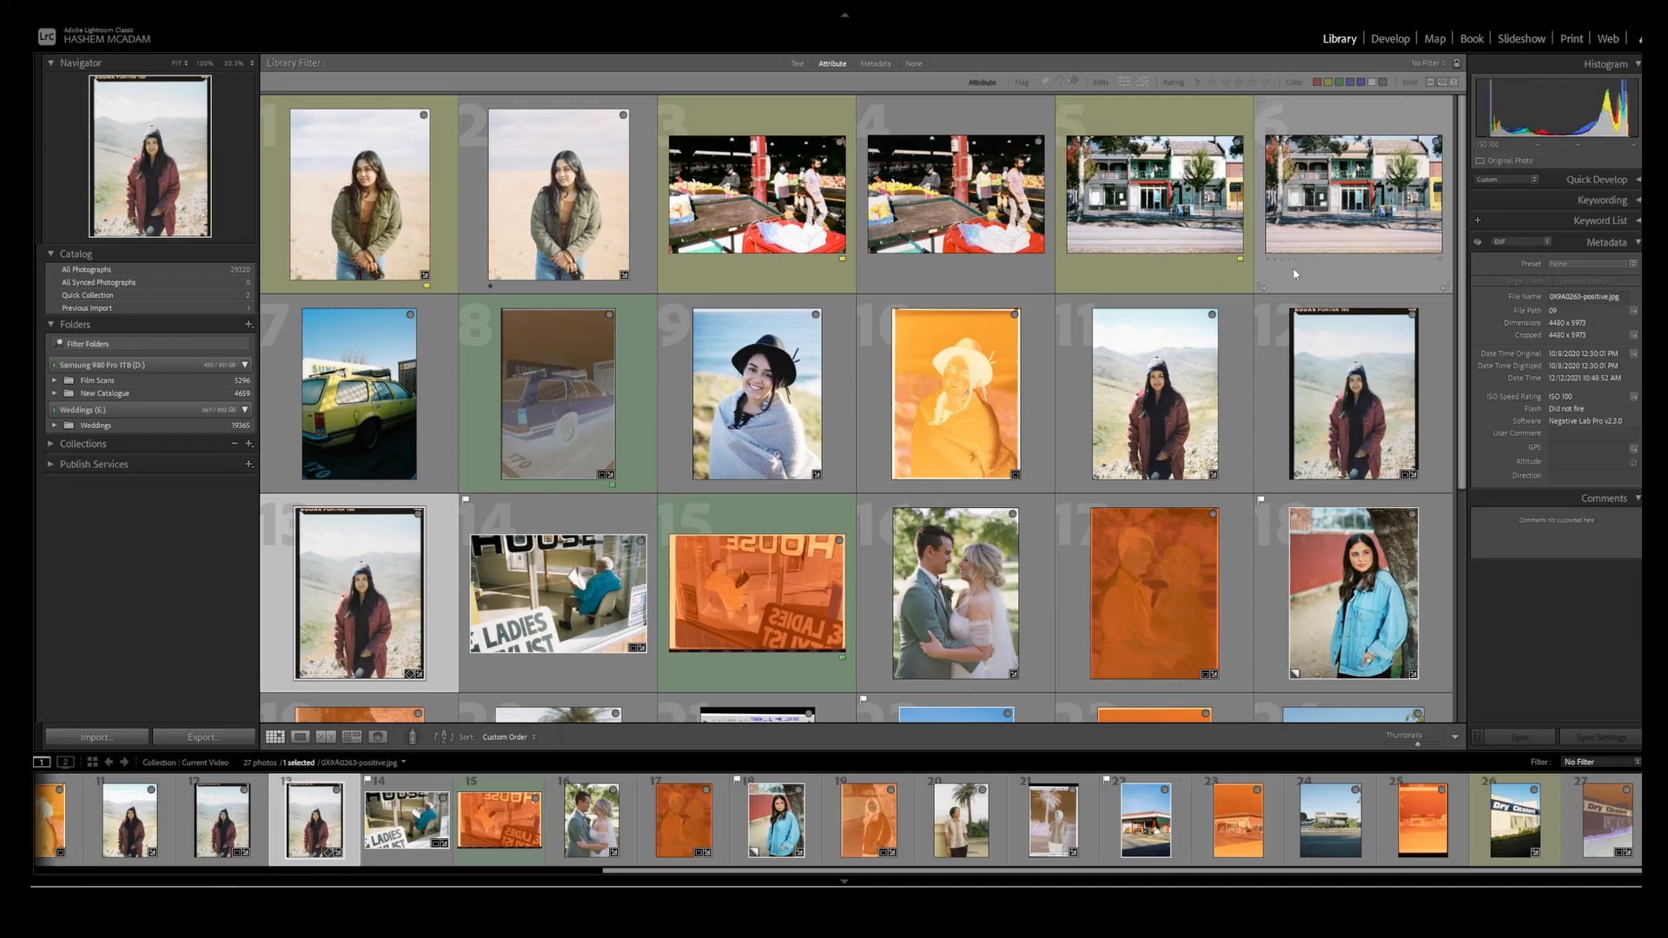
- Find the wedding couple's lab scan 89760011.JPG in the Library, check its scanner metadata and view it enlarged
scroll(999, 274, down, 2)
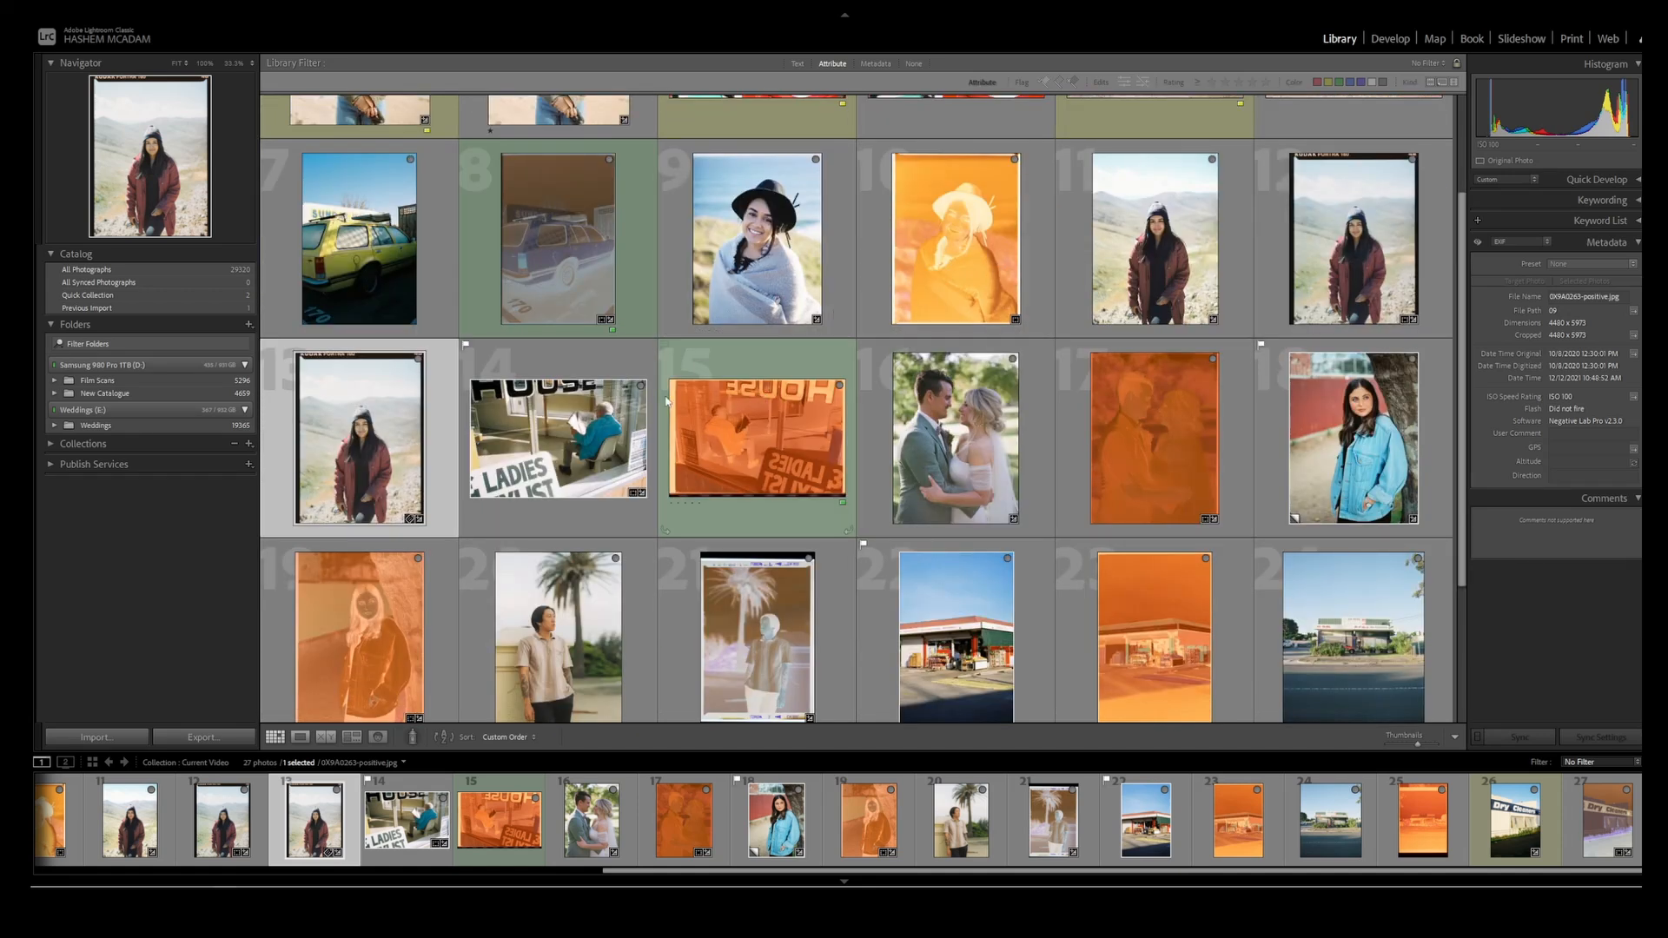
click(549, 478)
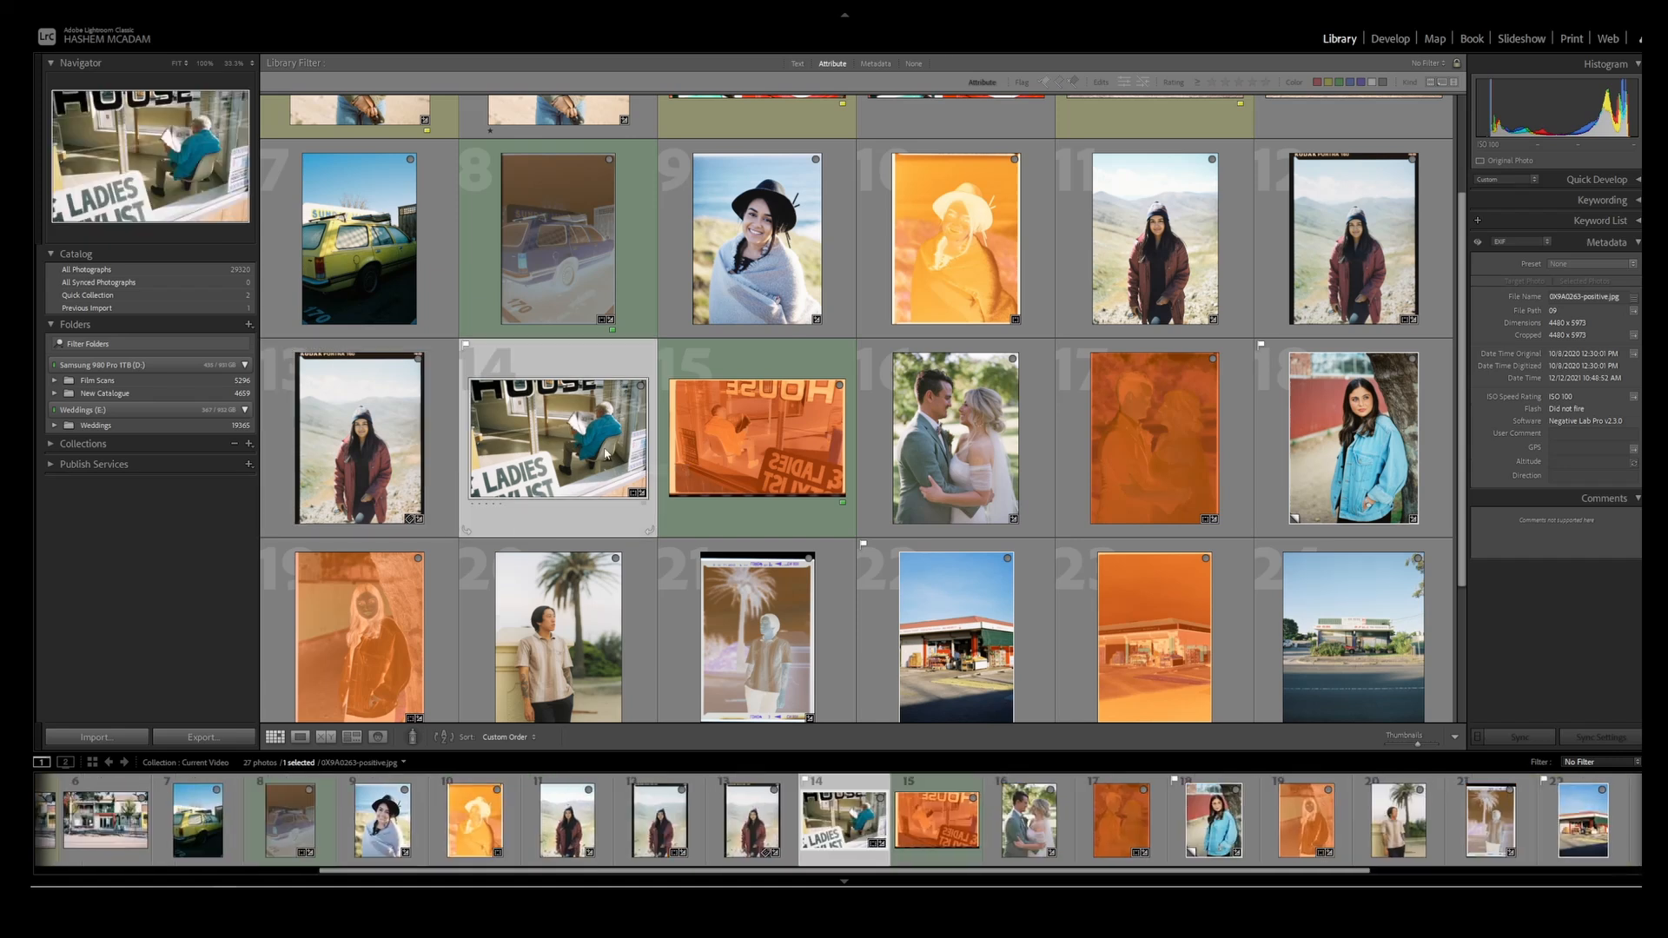
click(956, 418)
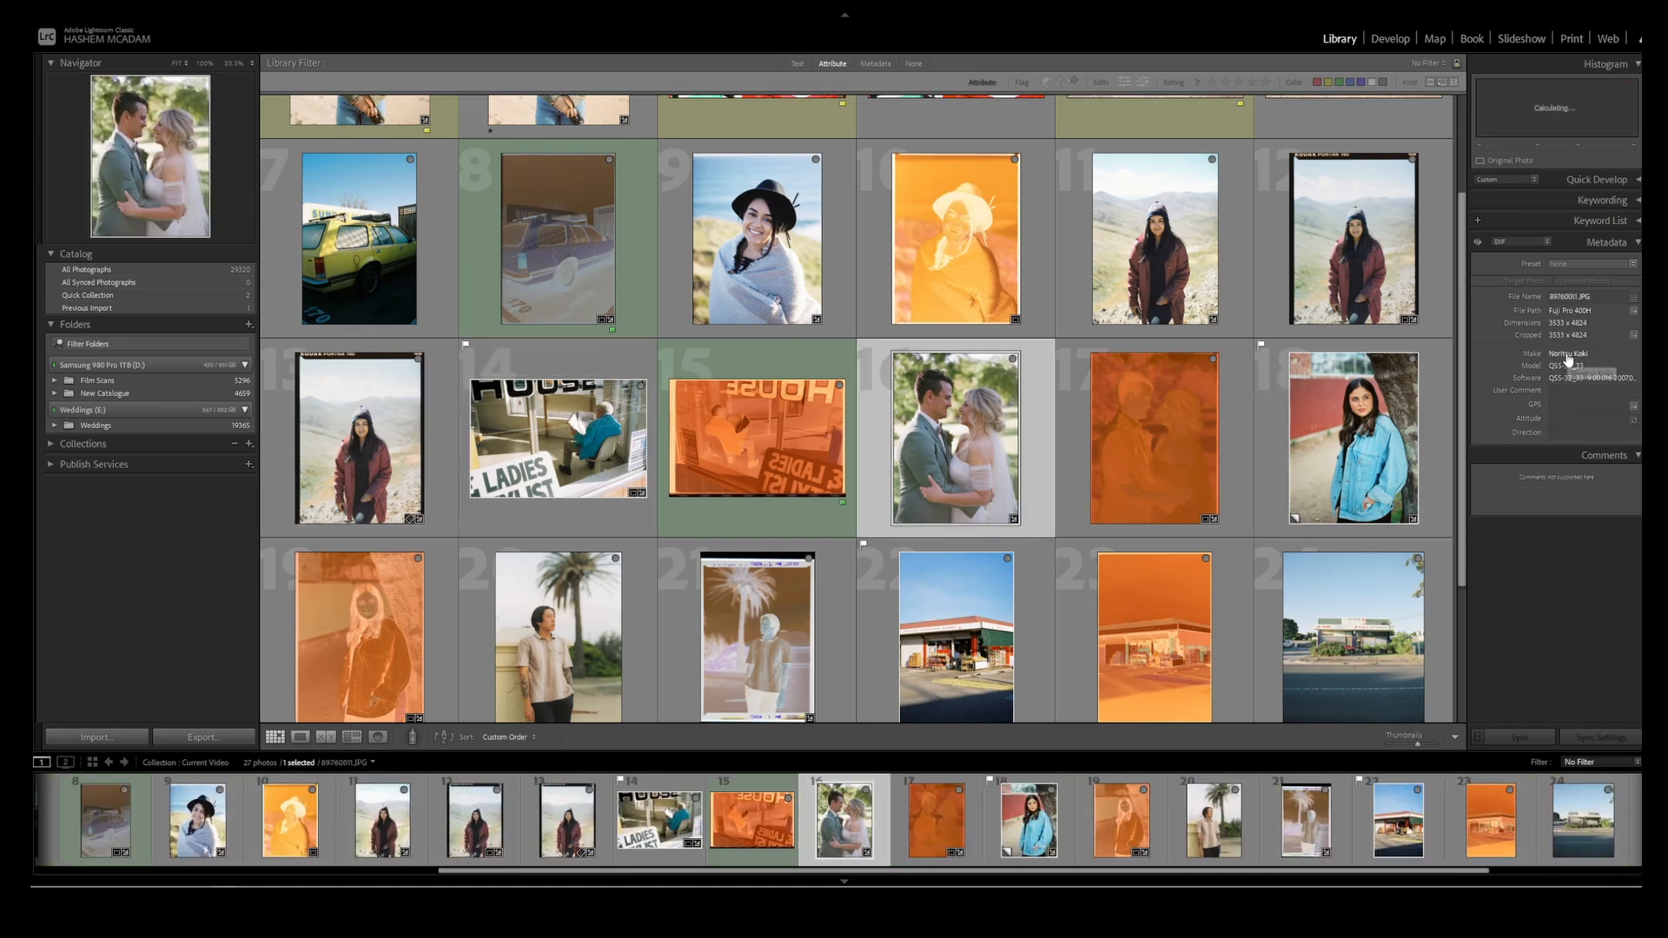
double_click(947, 439)
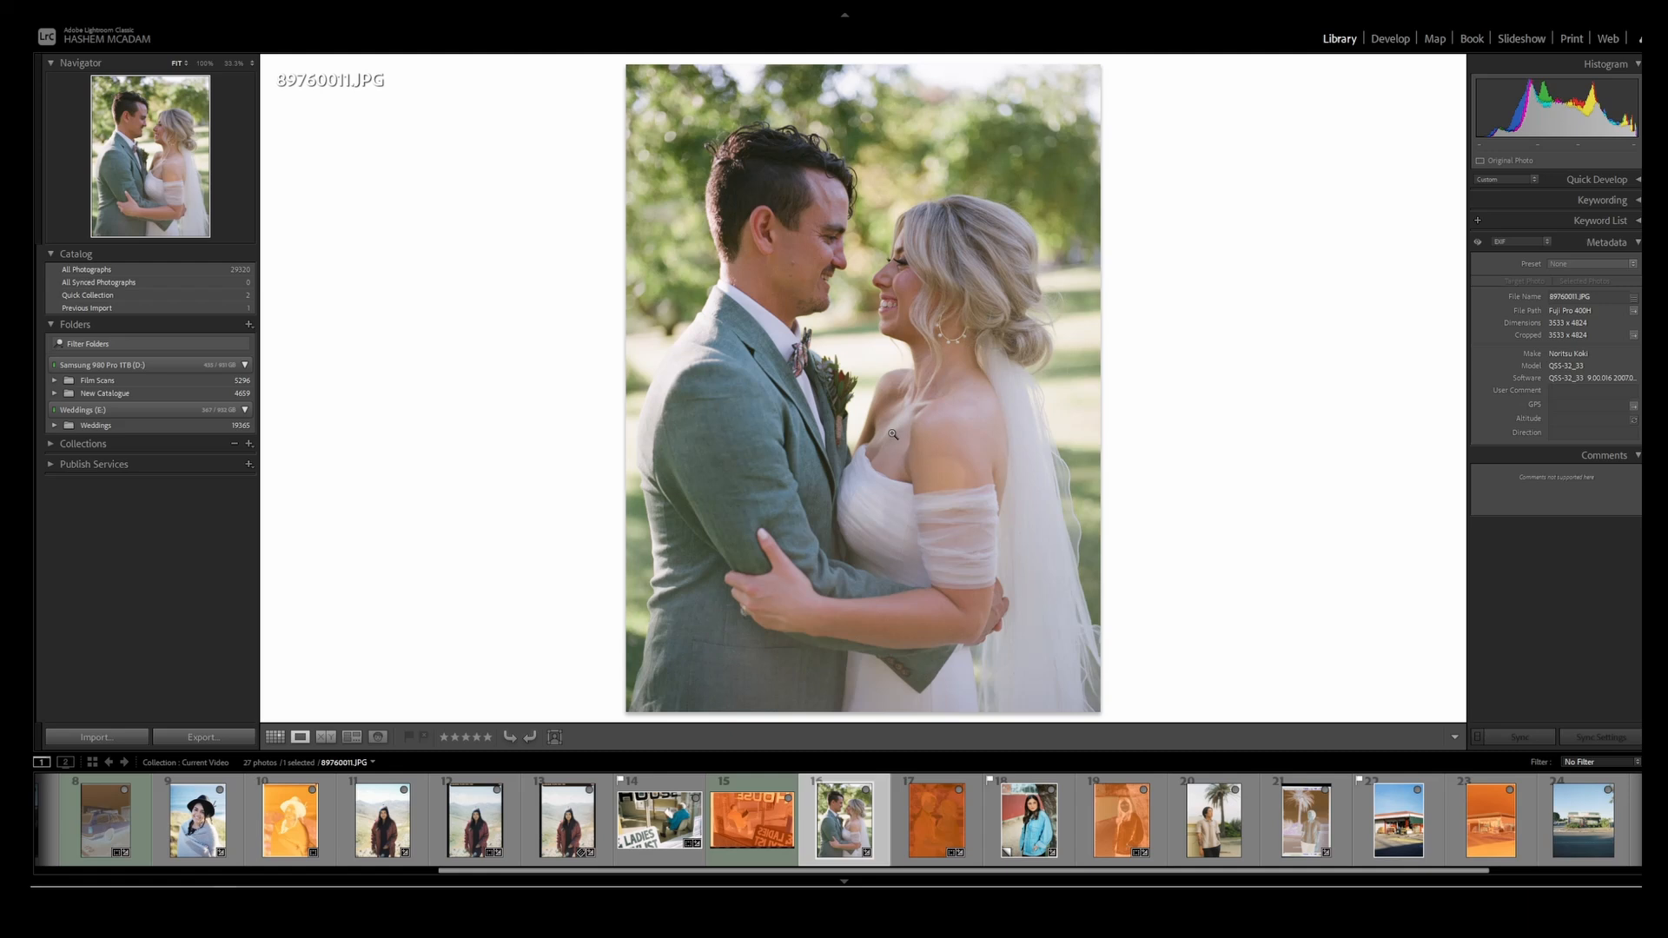
- Sample the white balance of negative 0X9A2362.CR2 from its film border in Develop and set 89760011.JPG as its reference photo
click(919, 811)
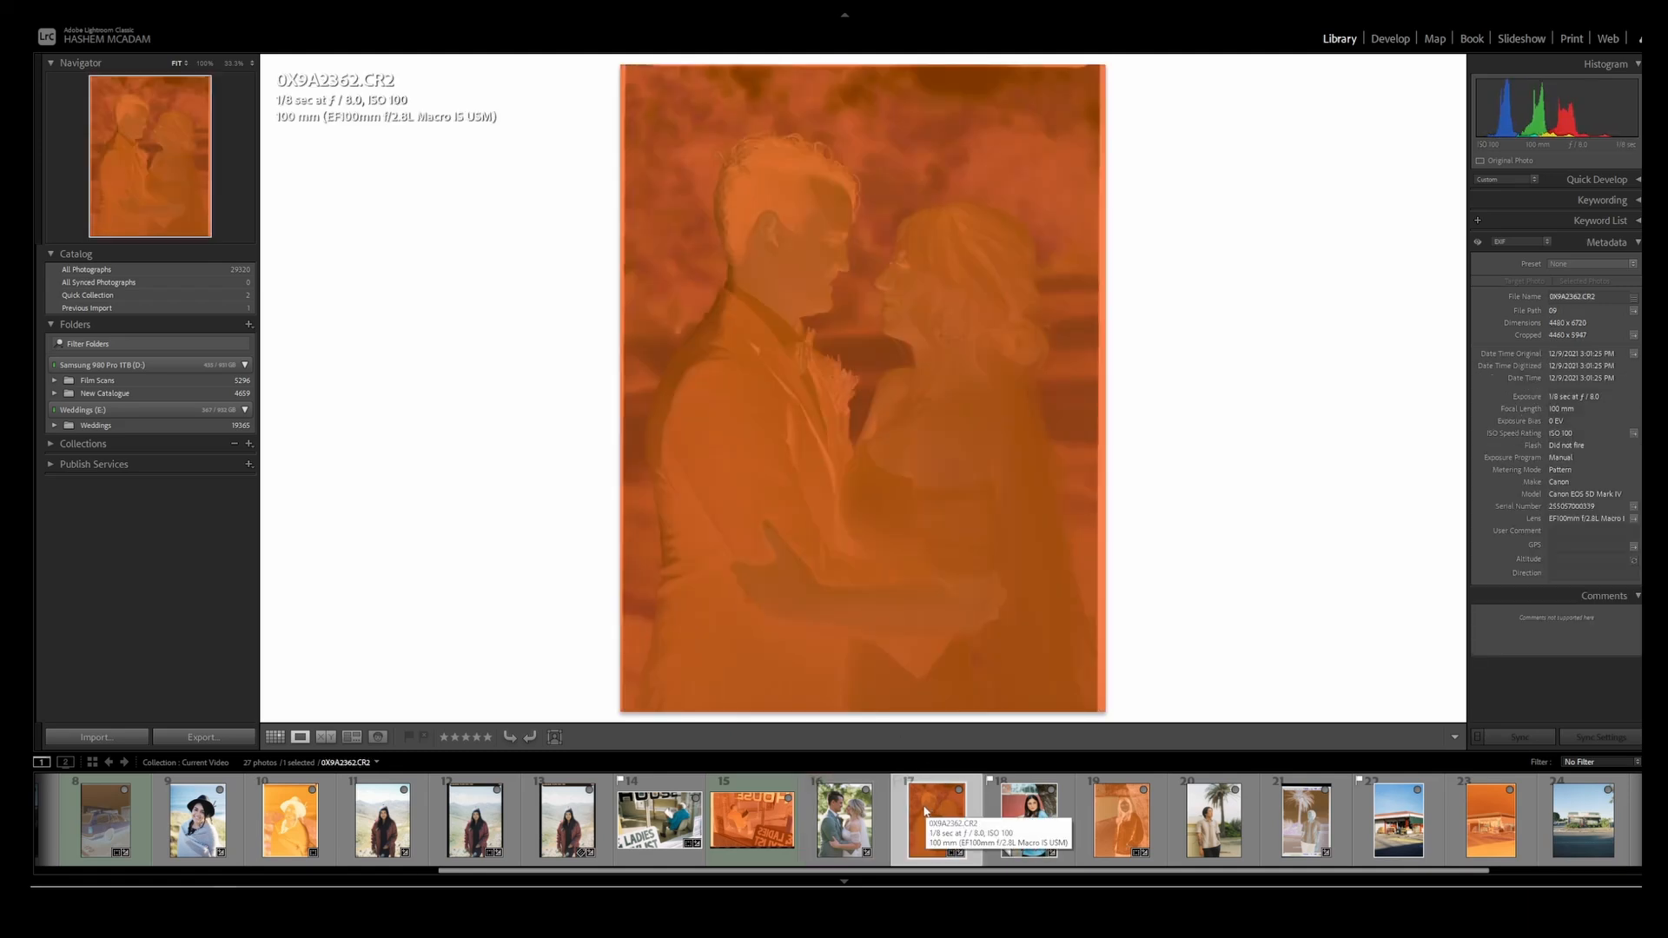
key(d)
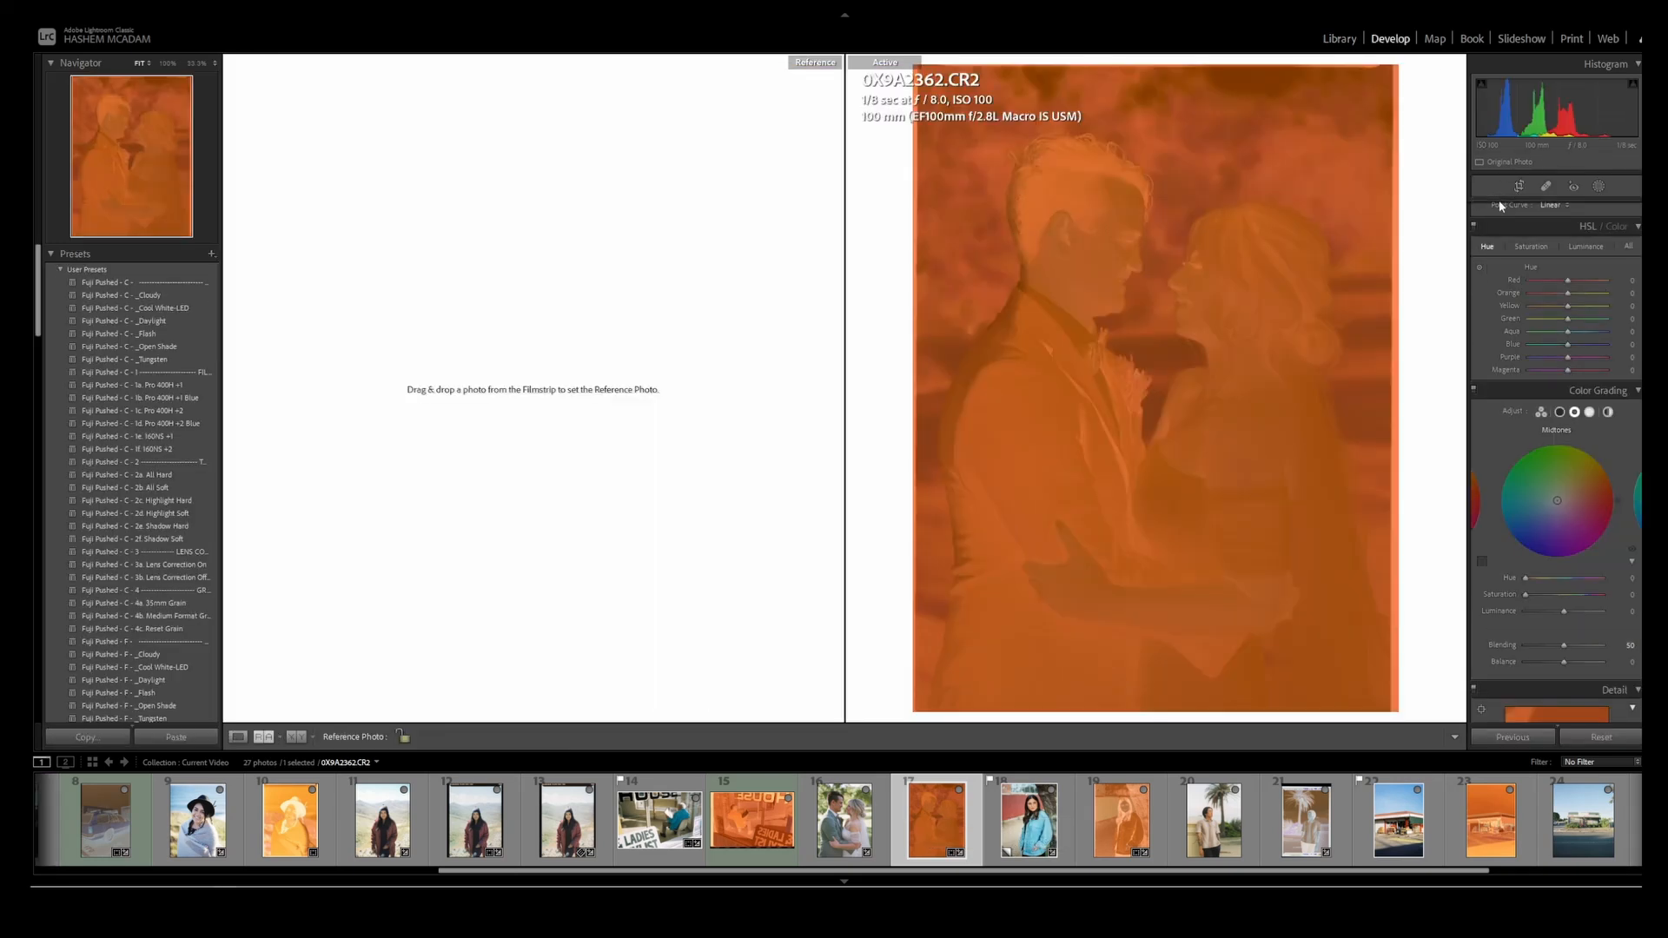
click(1486, 277)
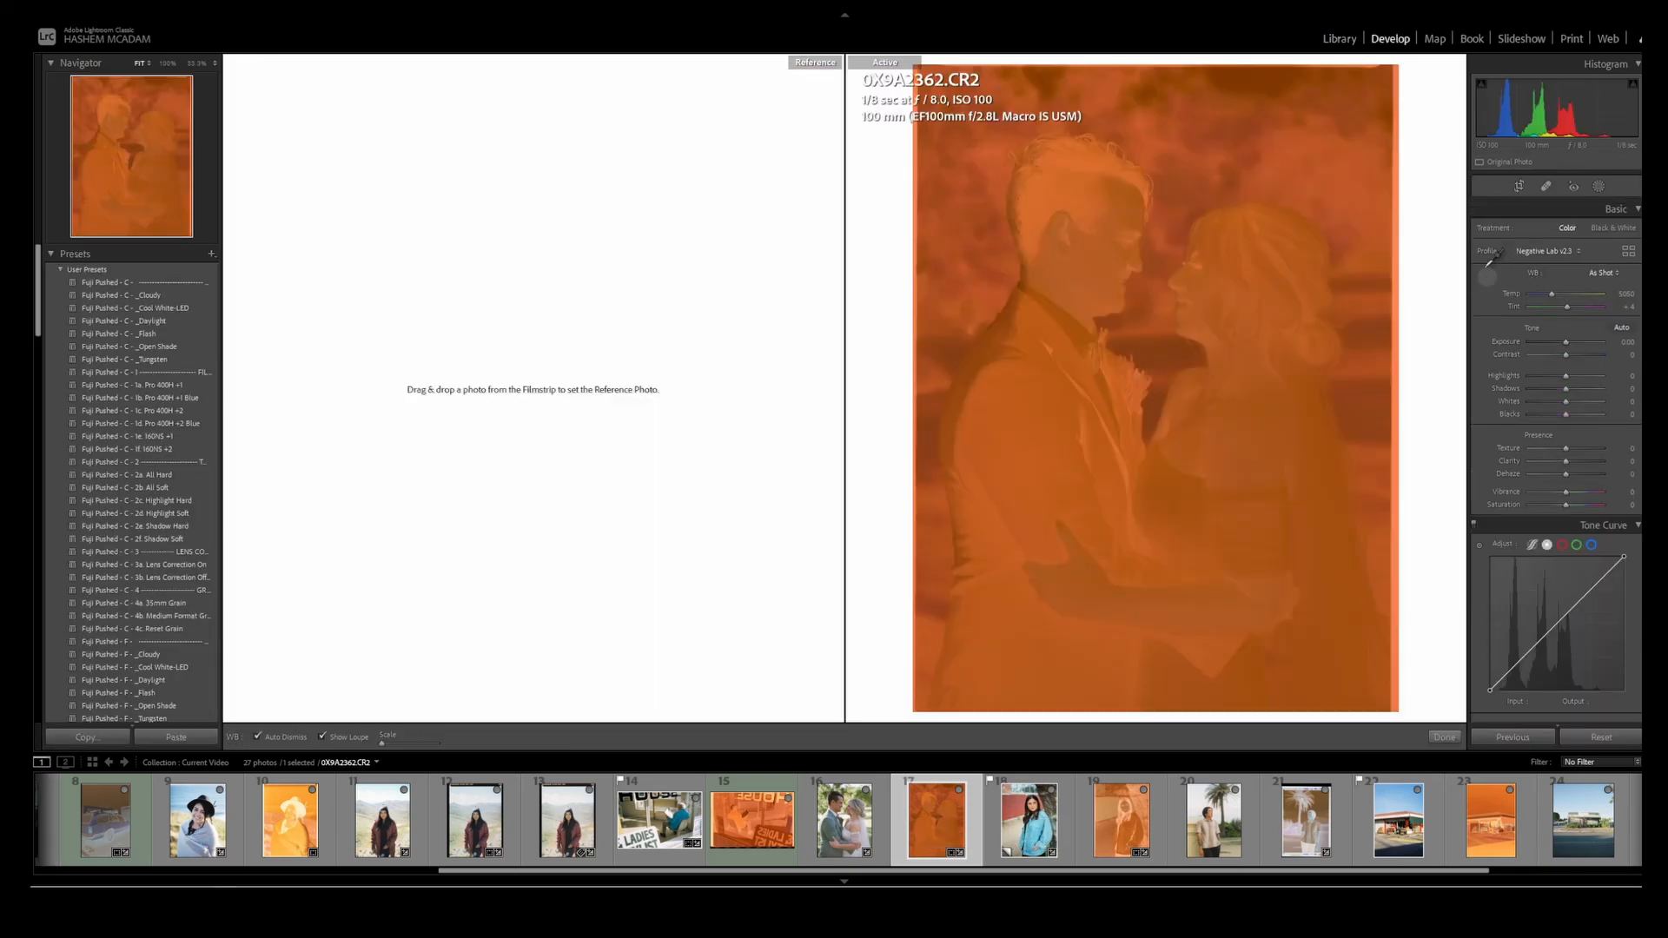
click(1397, 271)
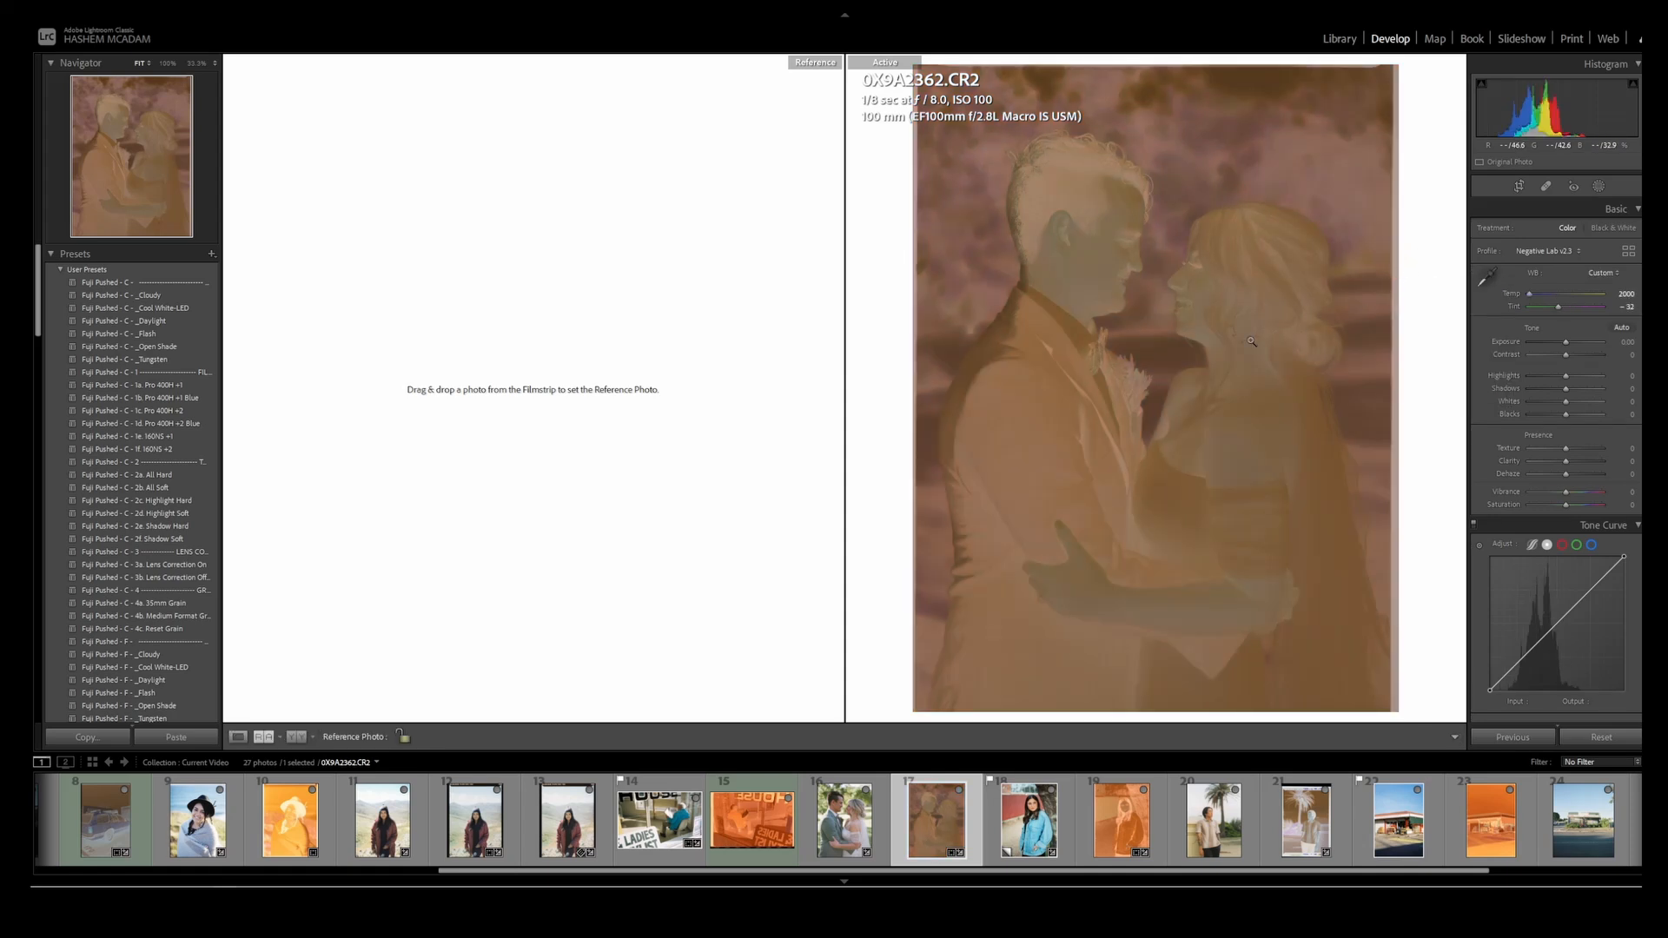
drag(851, 816, 558, 423)
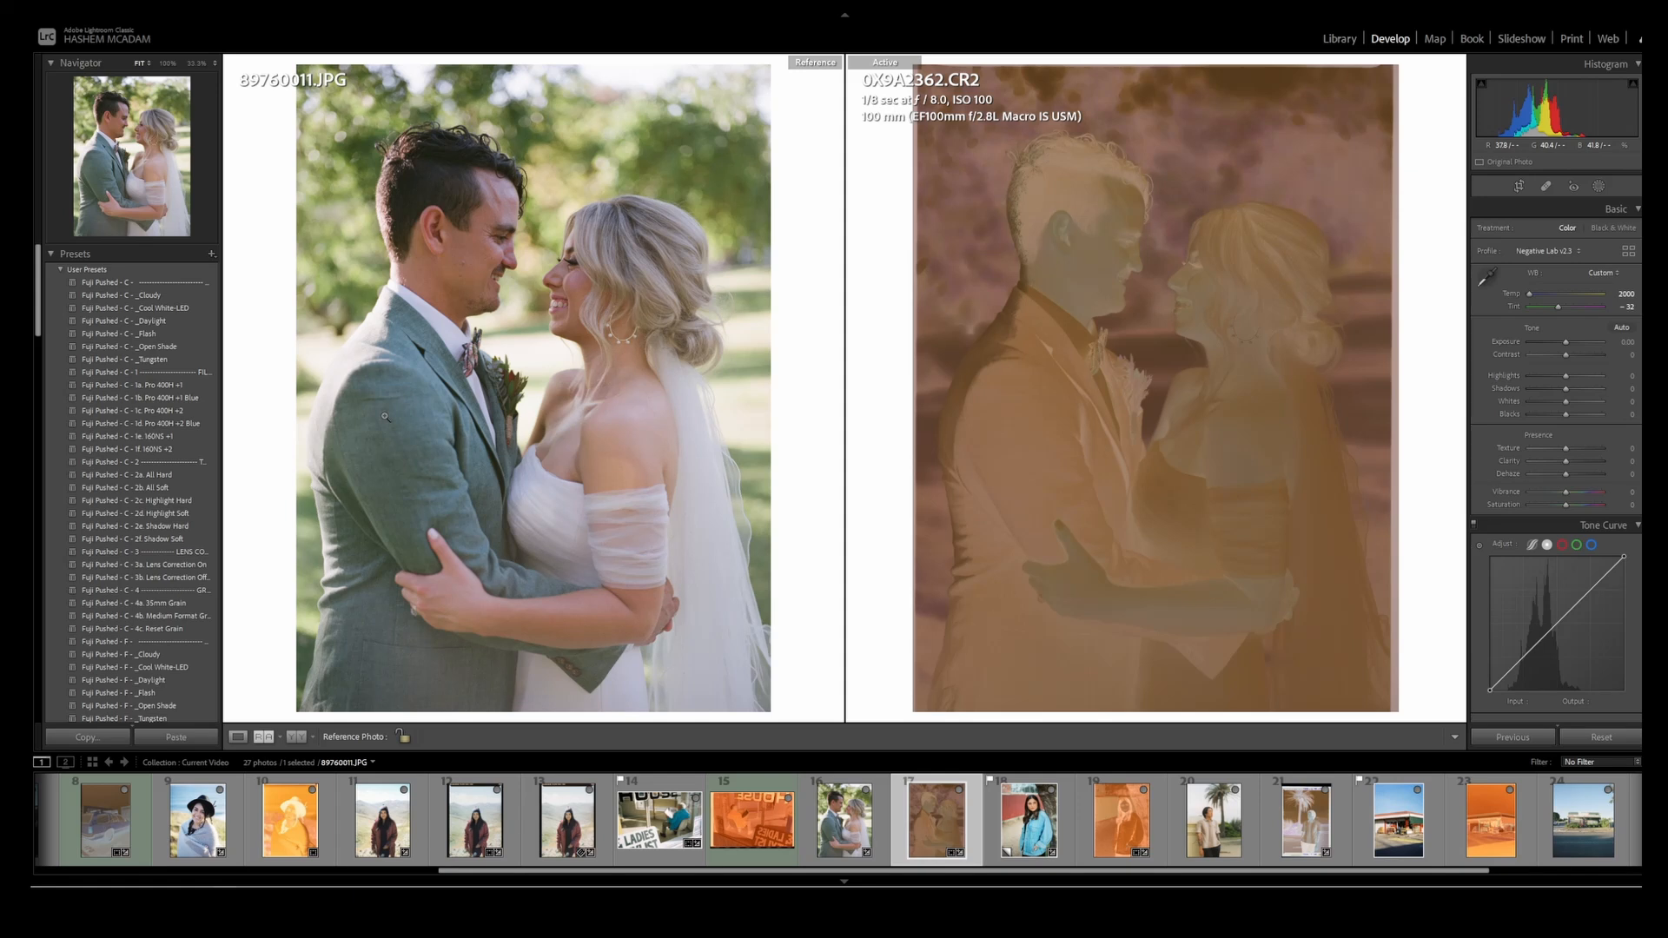
- Convert the negative with Negative Lab Pro, using Digital Camera as source, the Noritsu color model and 3 - Default pre-saturation
key(ctrl+n)
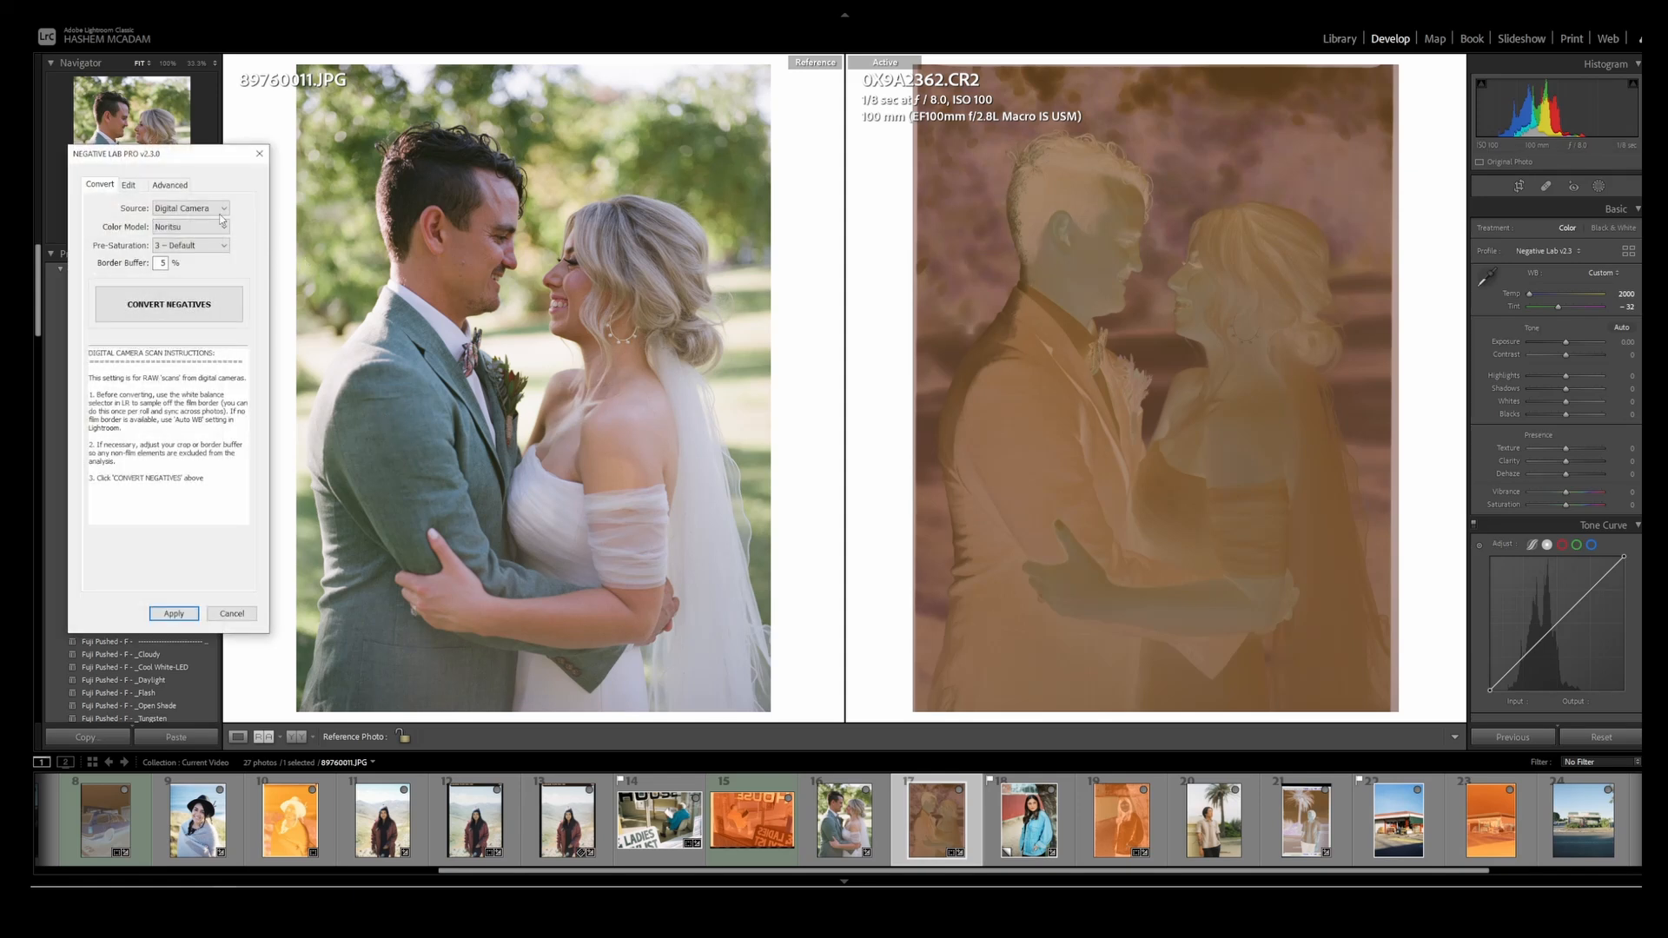
click(199, 227)
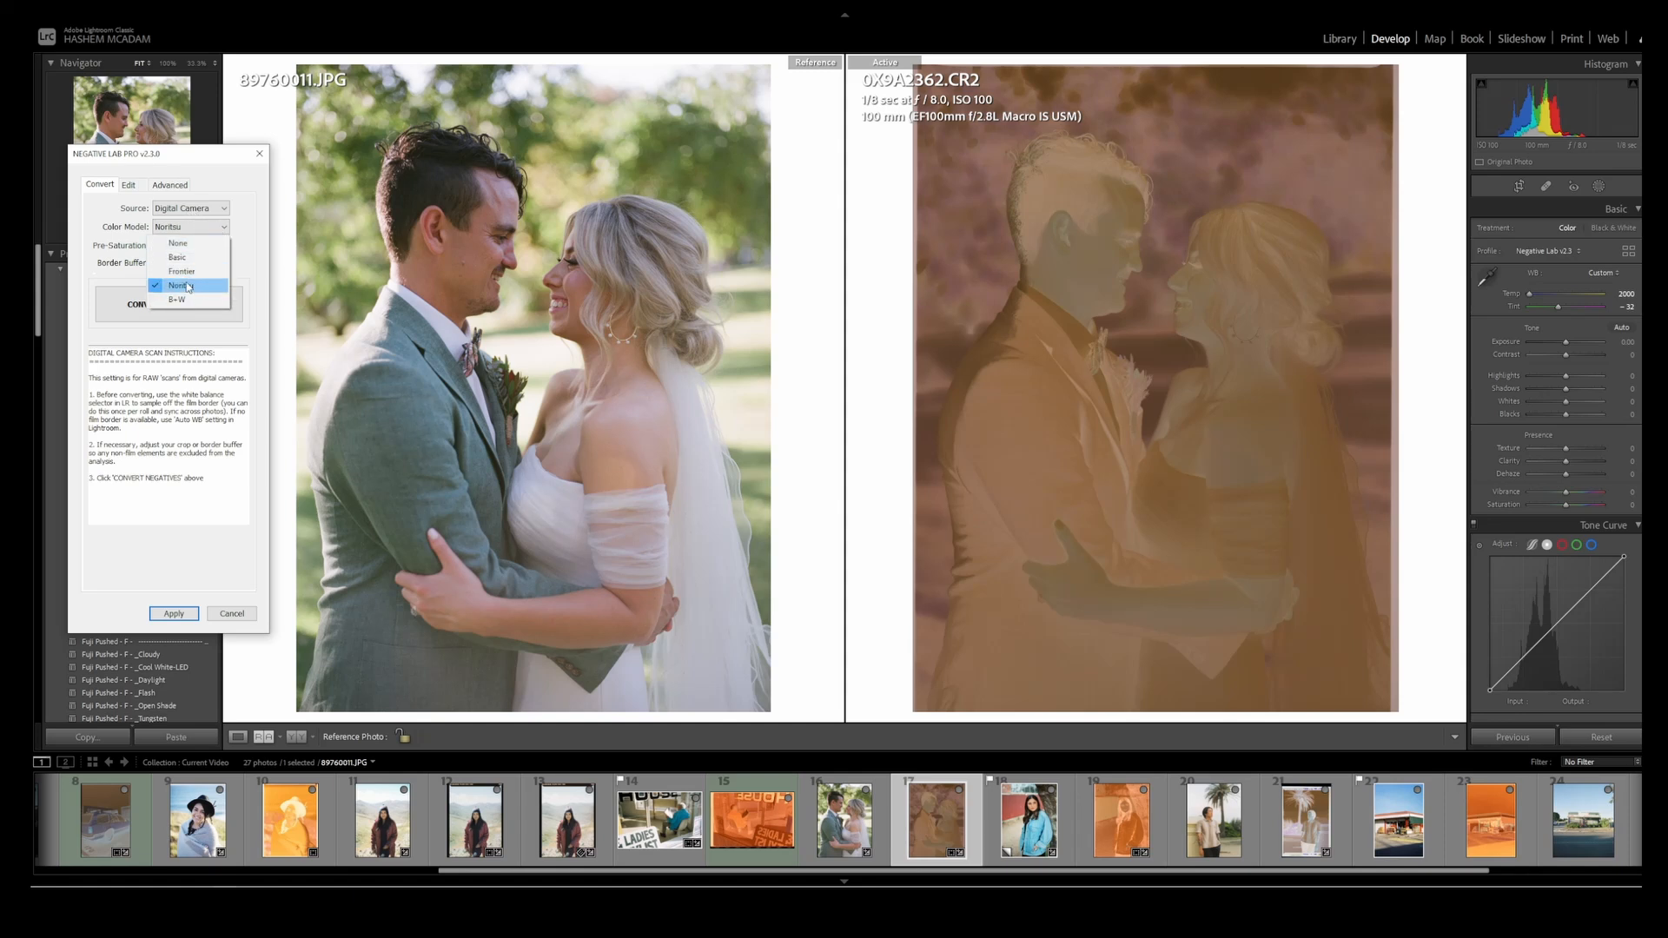
click(186, 284)
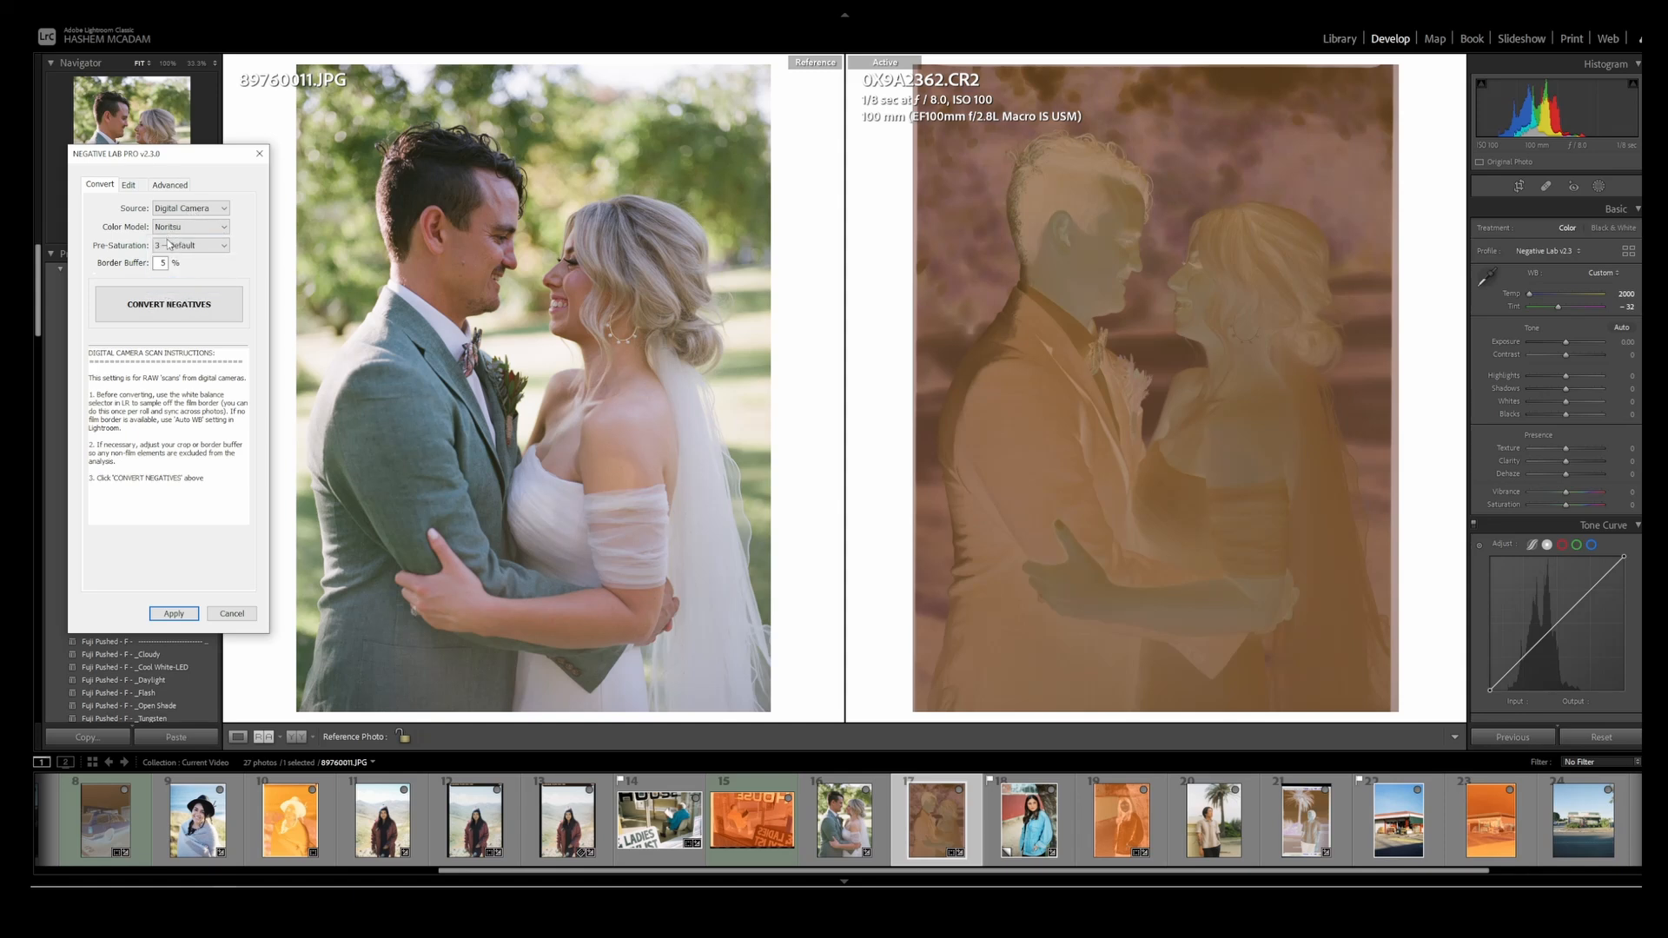
click(193, 310)
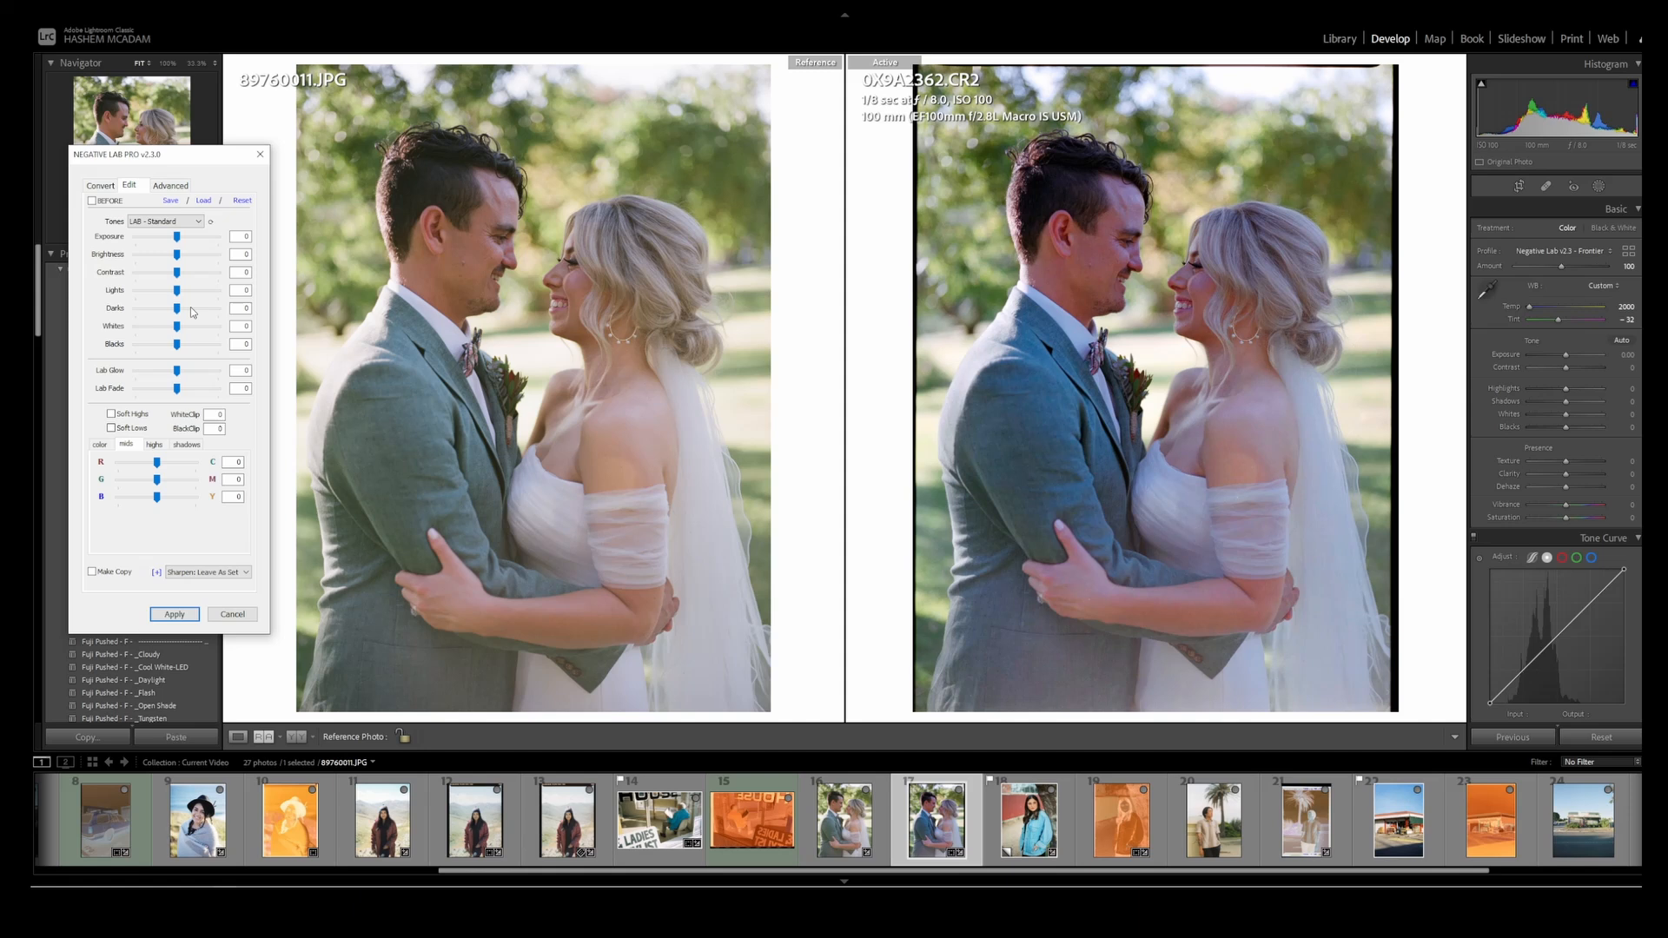
- Compare the LAB - Standard, LAB - Soft and CINEMATIC - Flat tone profiles and set Tones to LAB - Soft
click(100, 444)
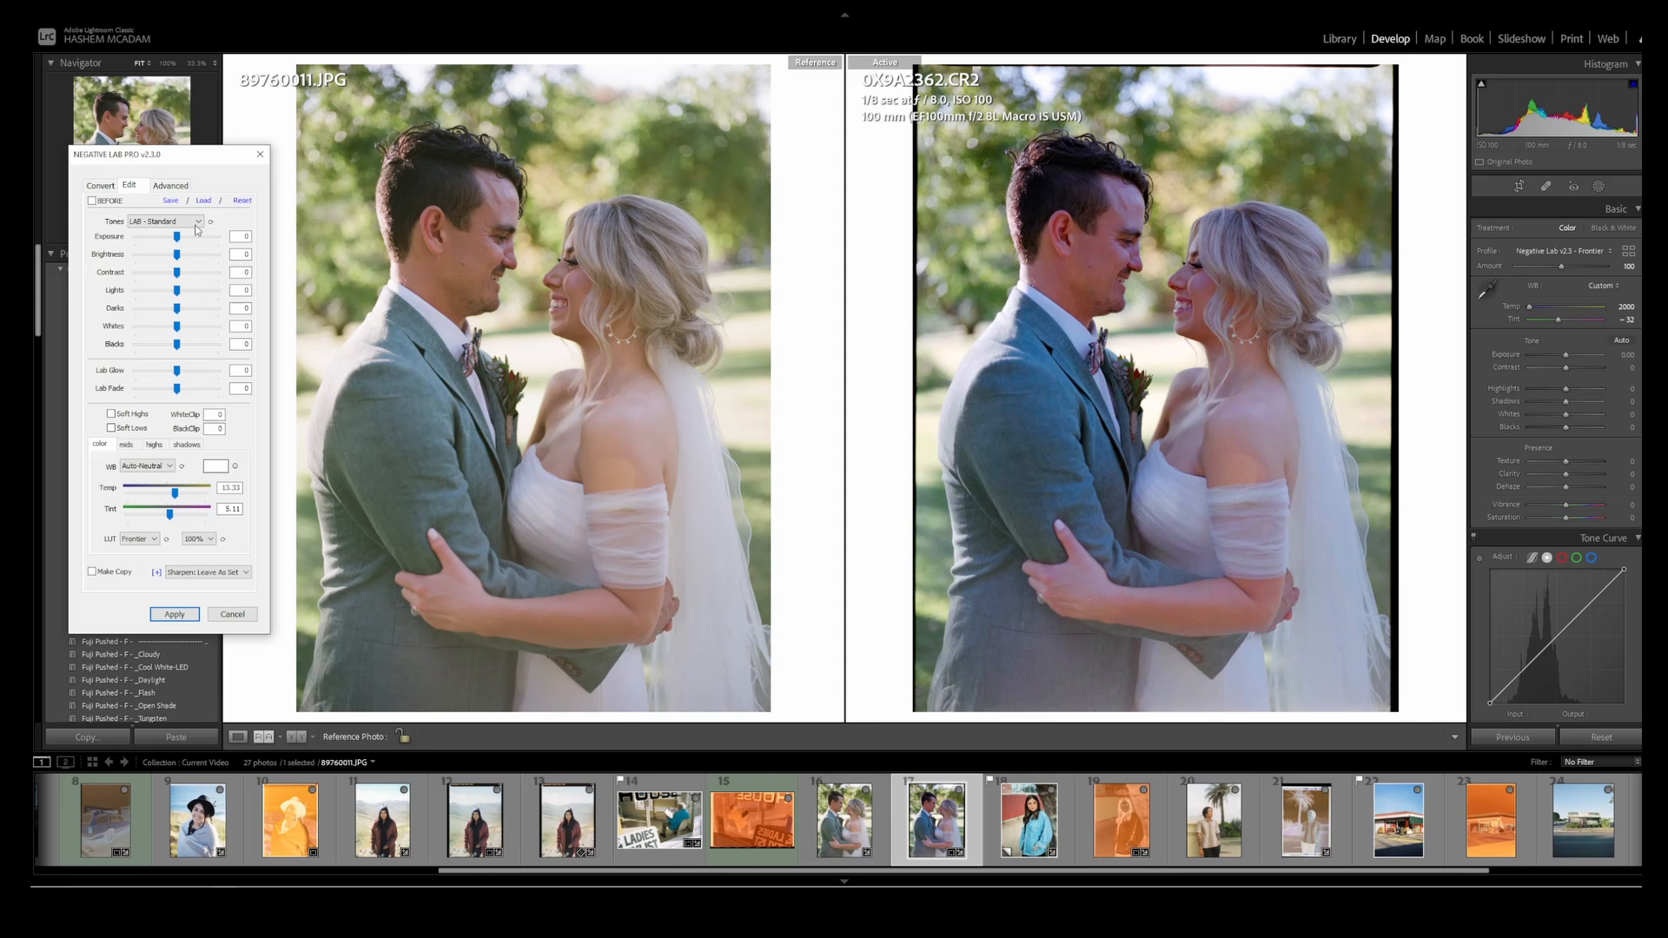
click(198, 222)
click(168, 279)
click(198, 225)
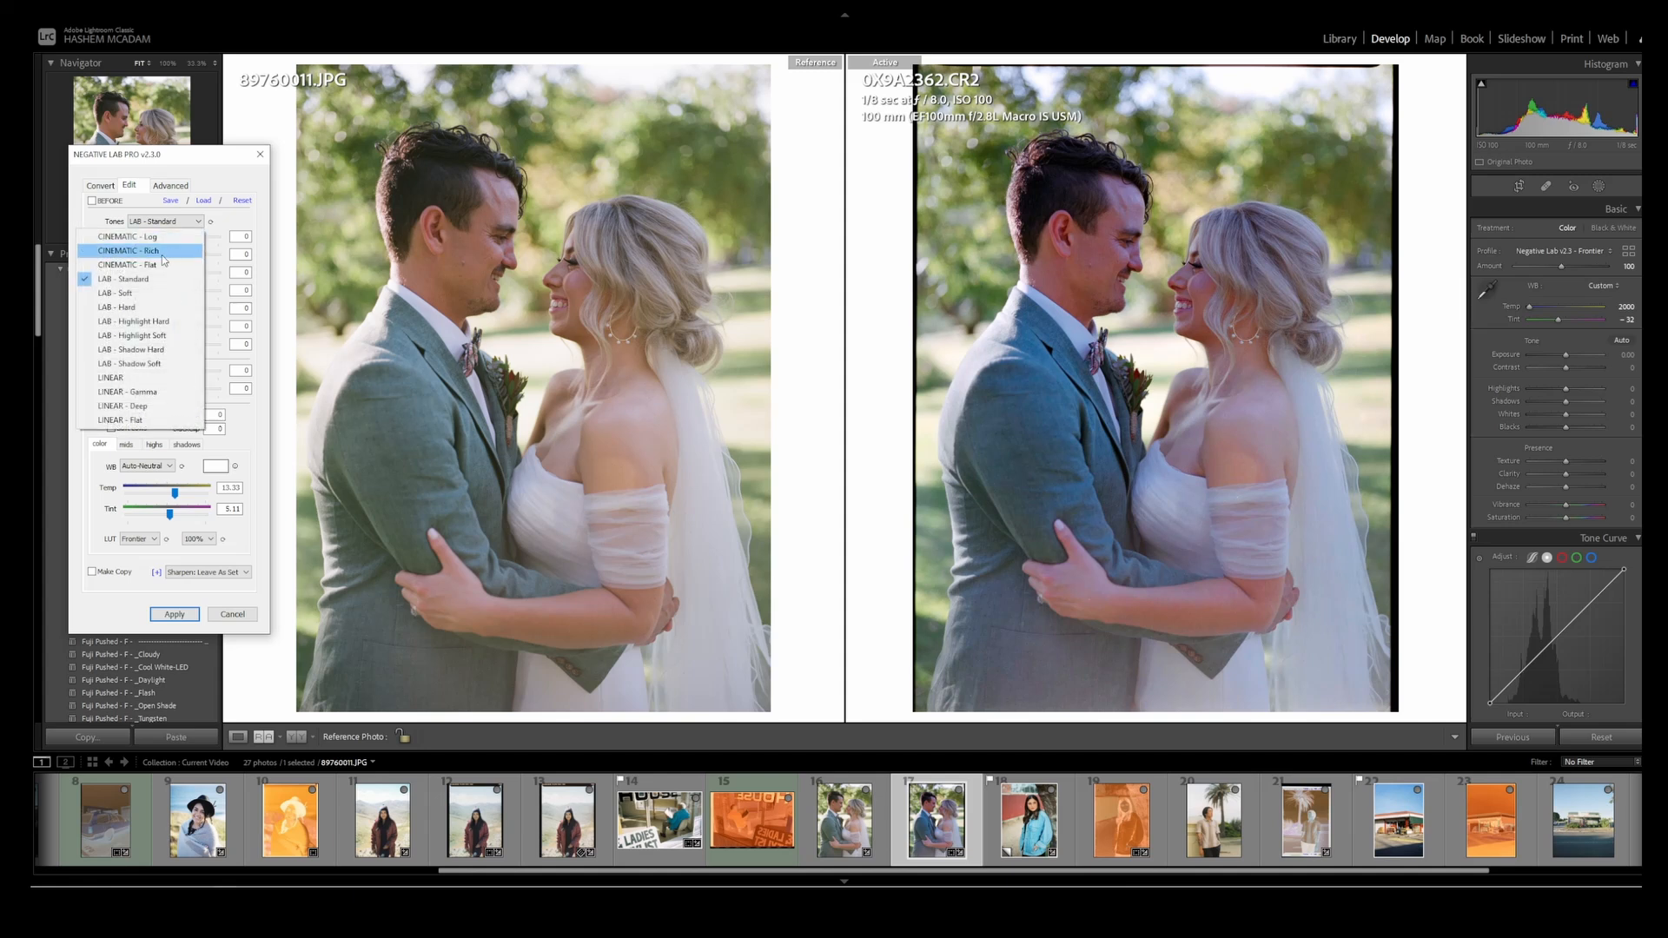
click(148, 296)
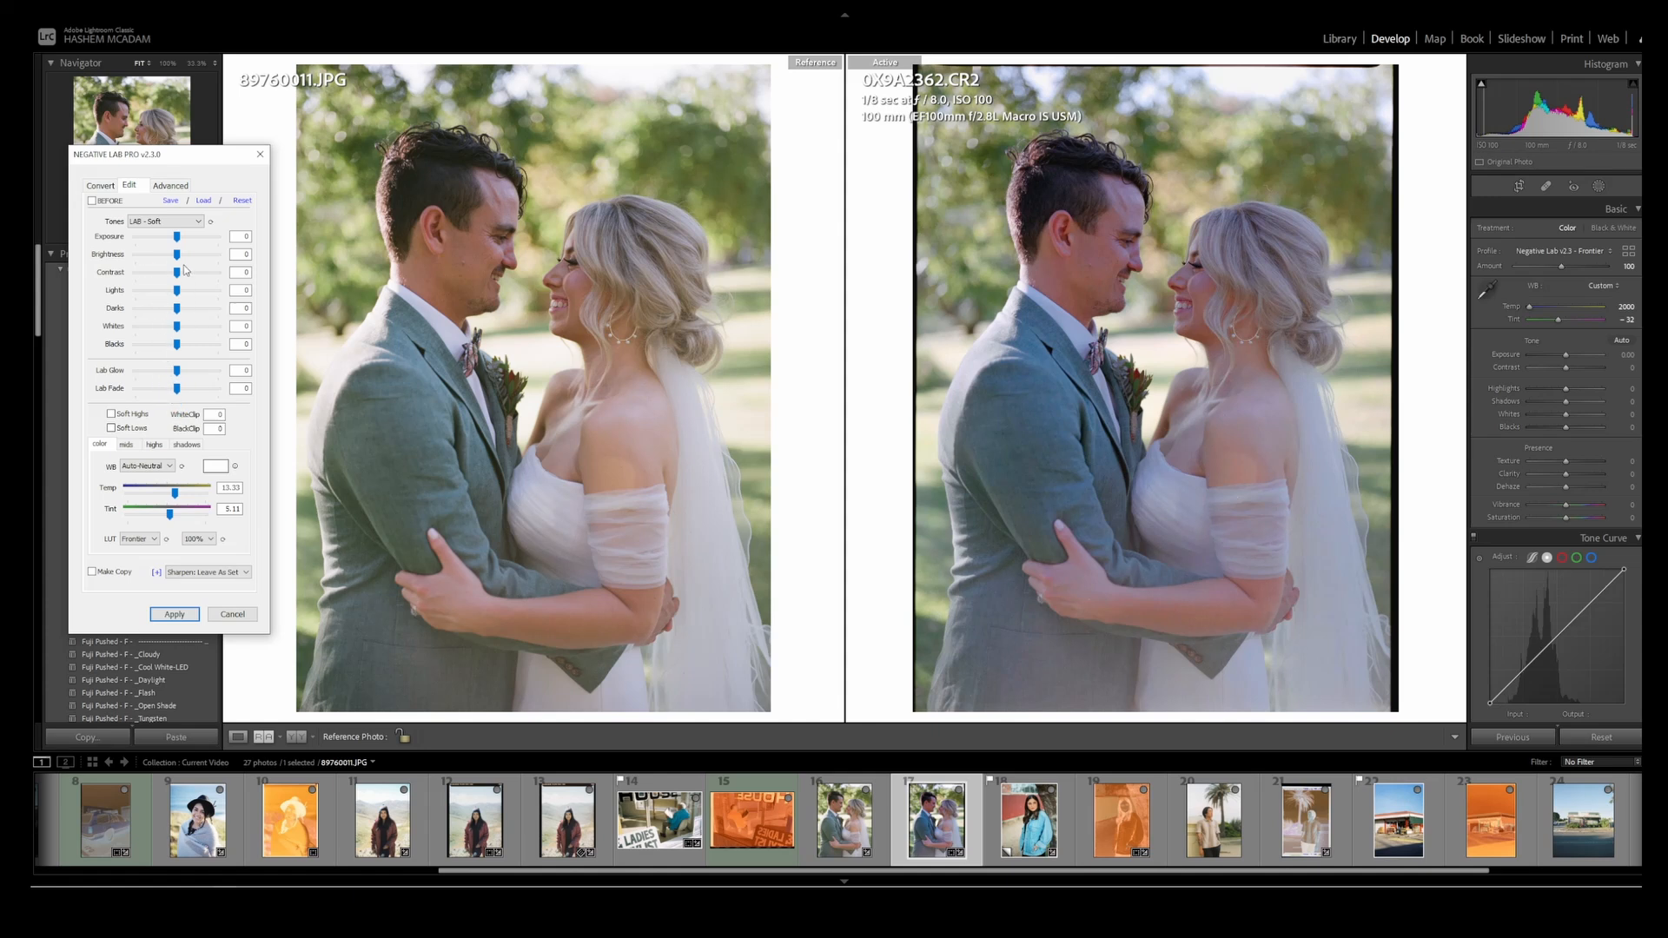
click(188, 223)
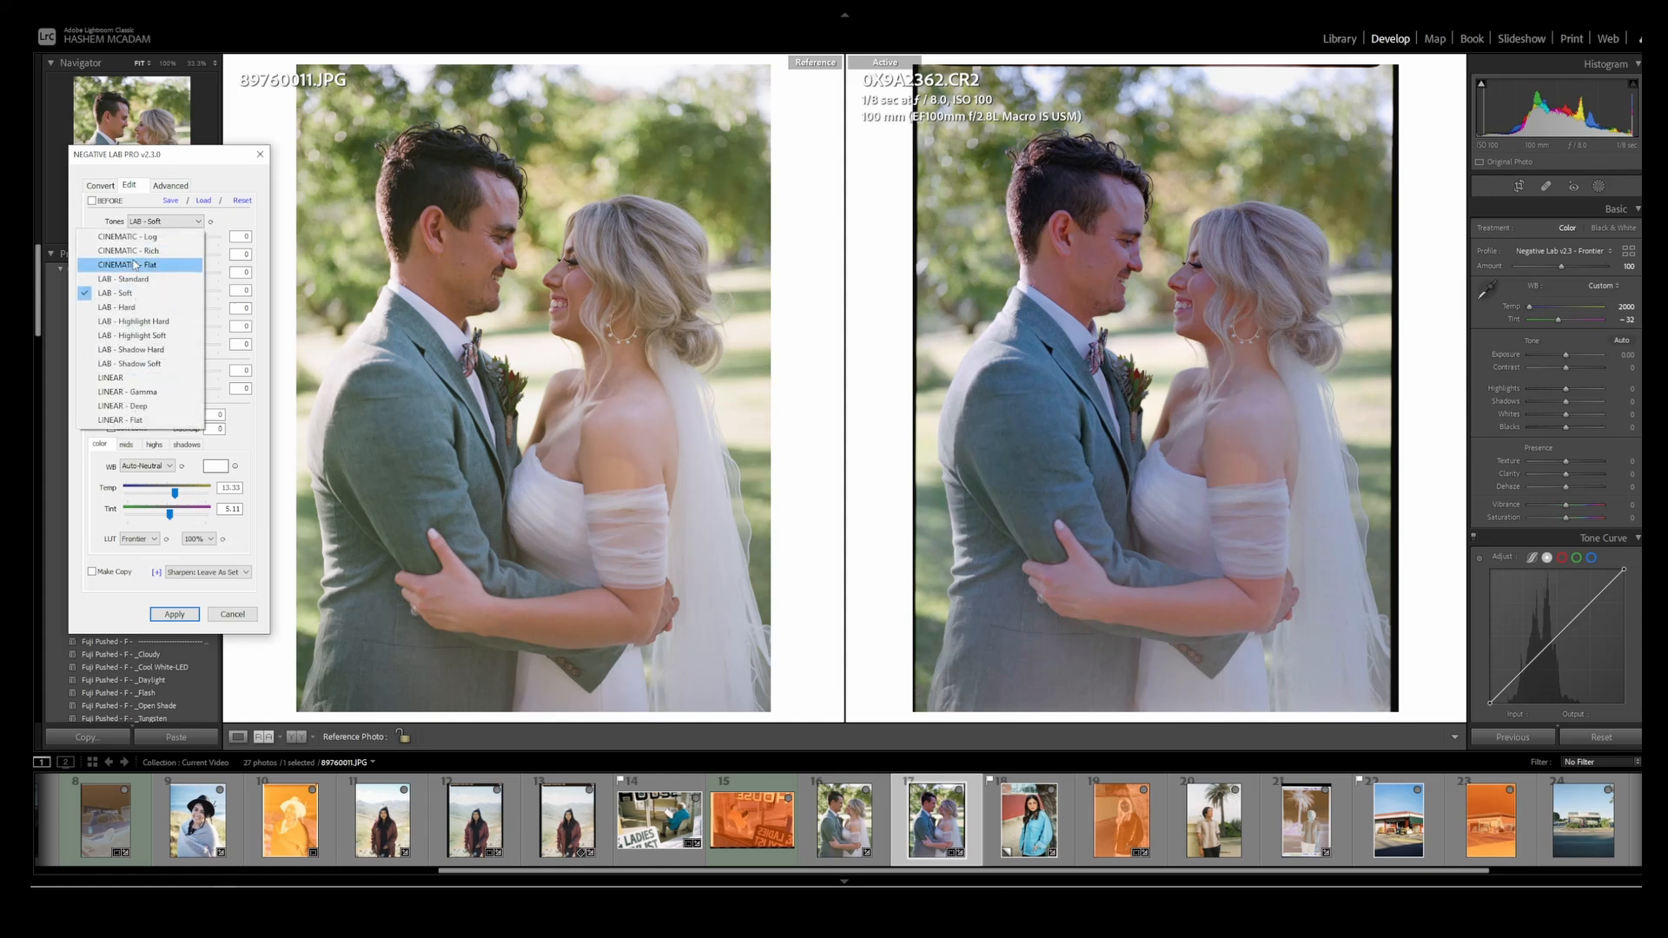
click(132, 264)
click(157, 222)
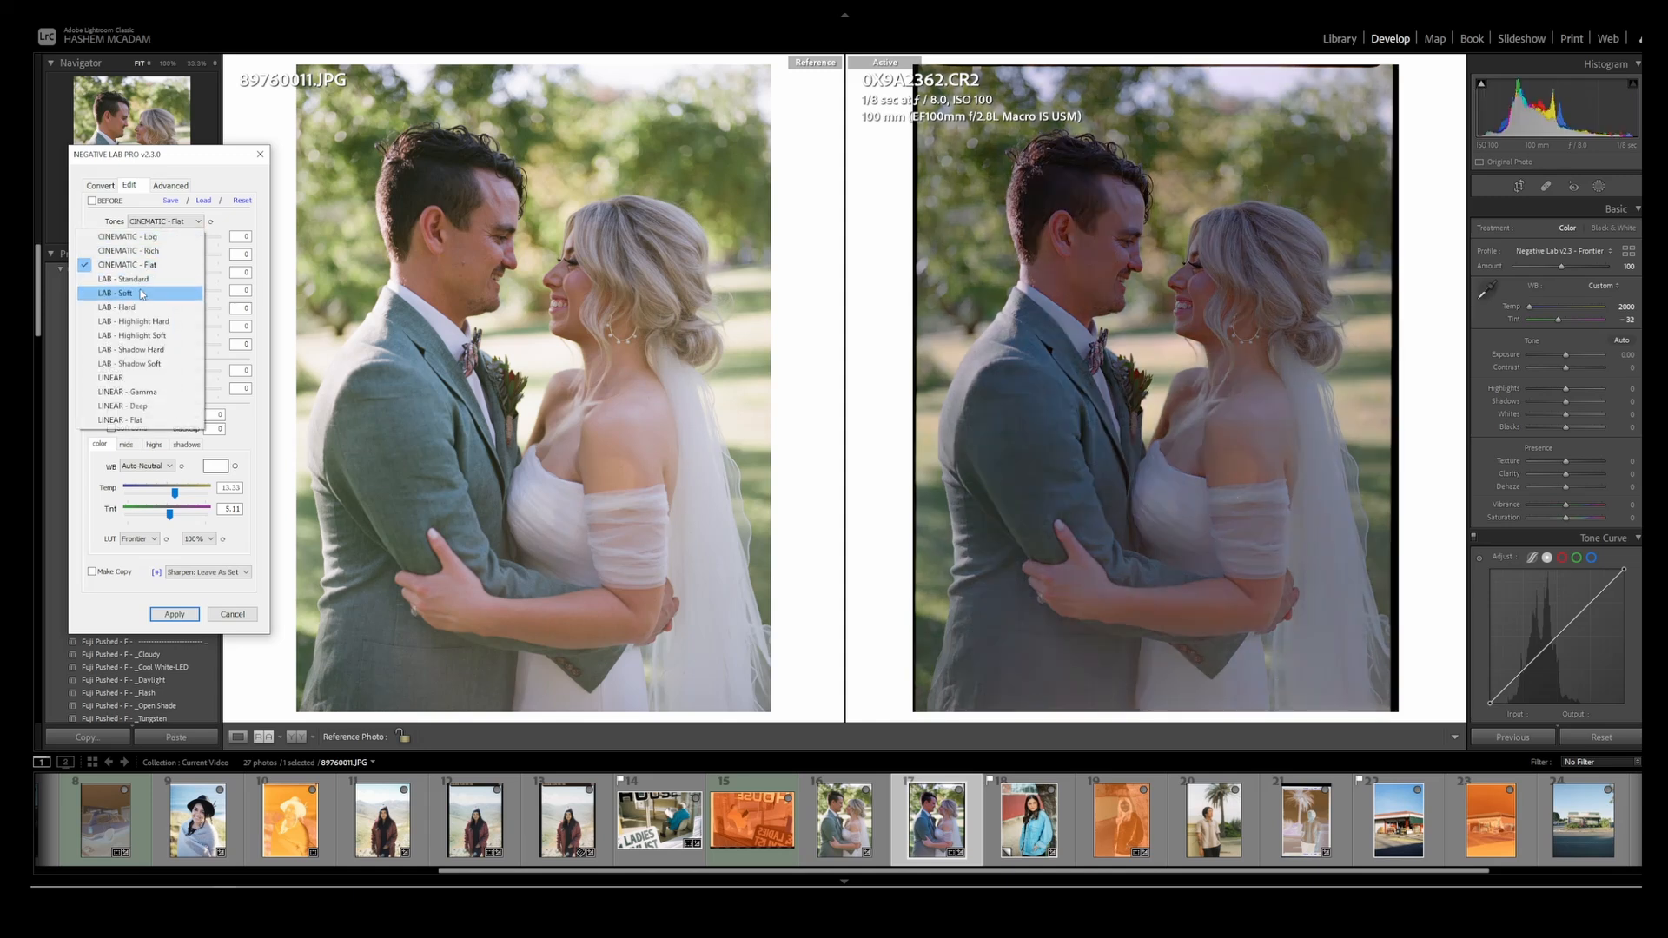
click(142, 295)
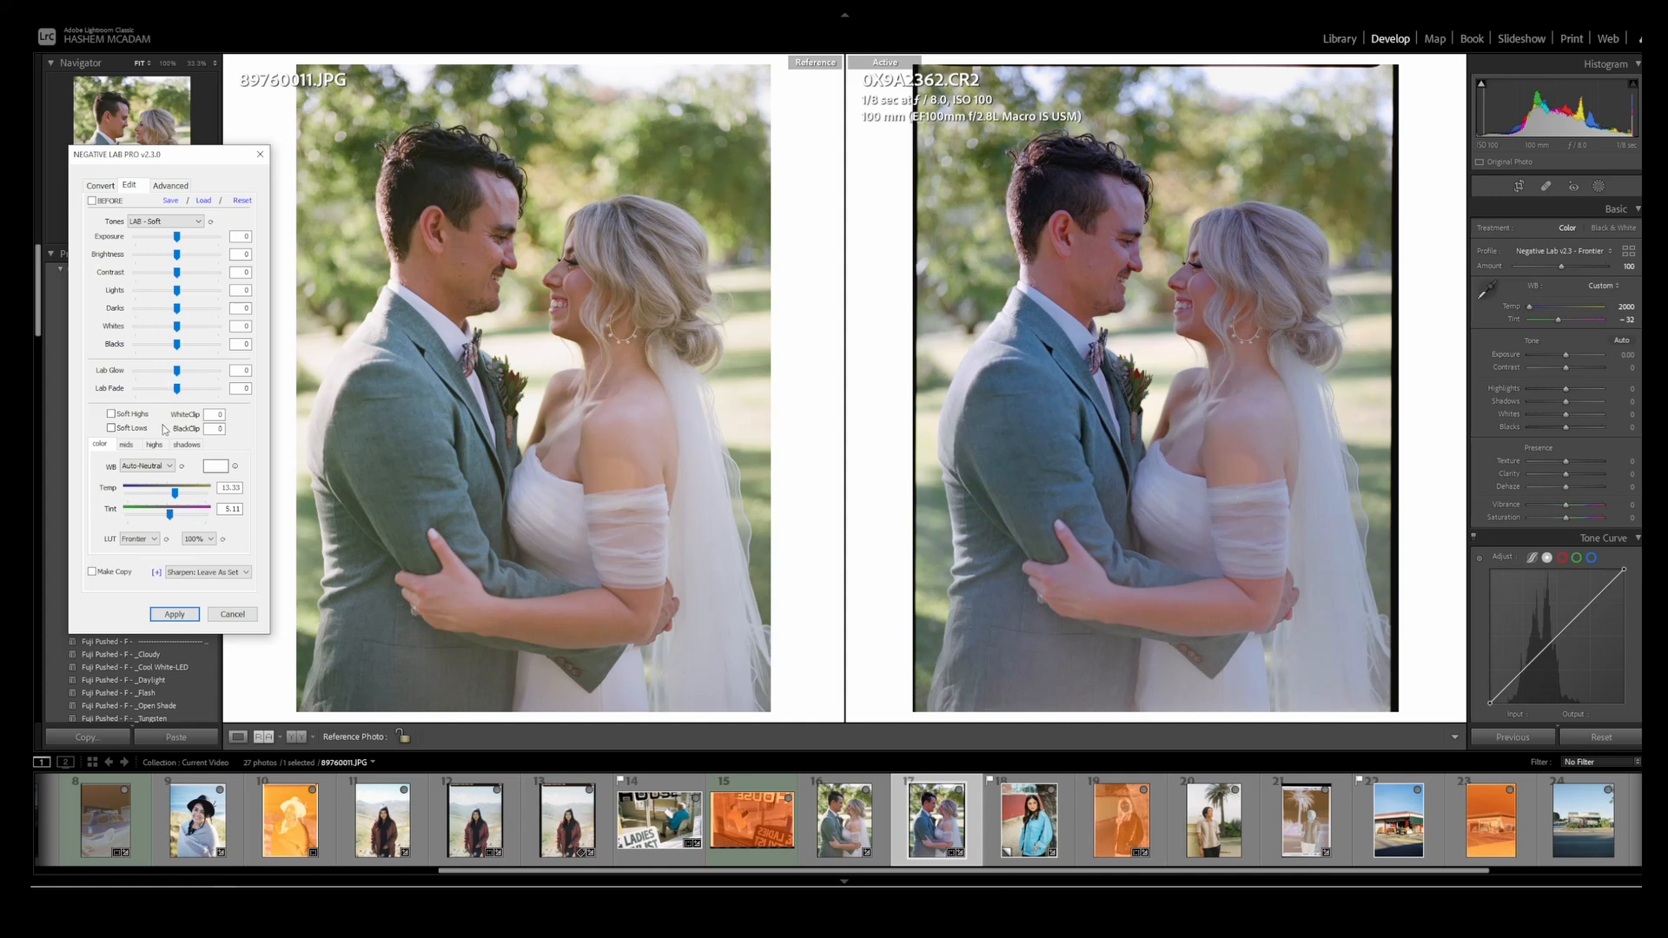
- Try the Auto-Cool white balance, choose Fuji instead, and raise the Exposure slightly with Brightness at 4
click(140, 468)
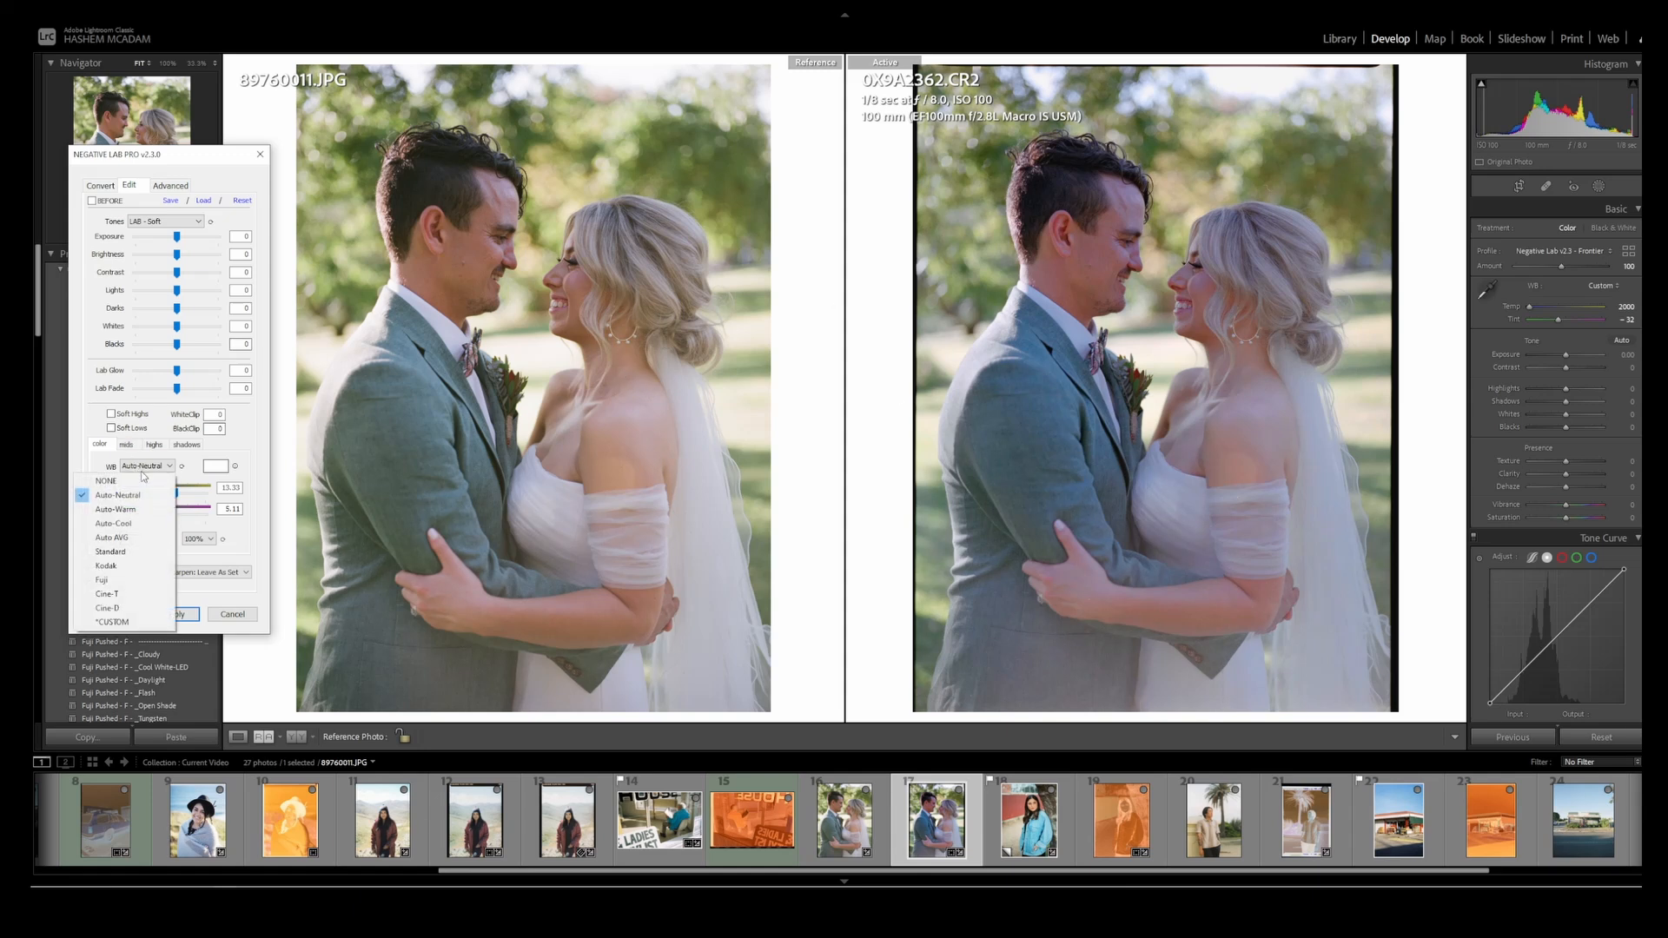
click(139, 524)
click(143, 467)
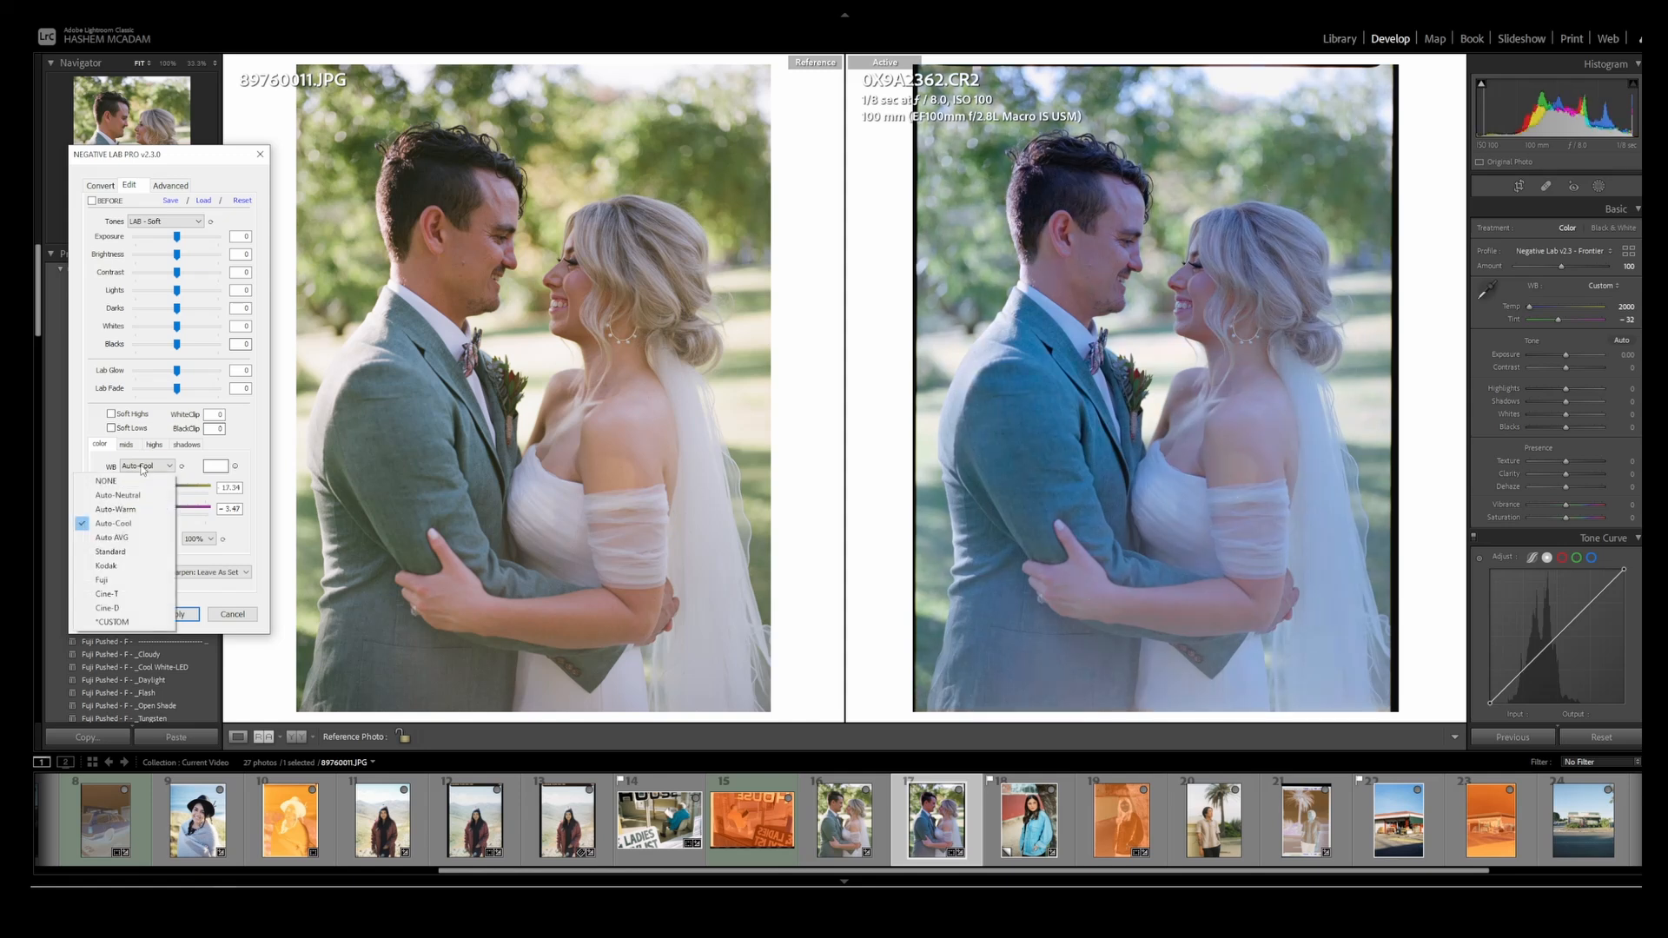
click(131, 580)
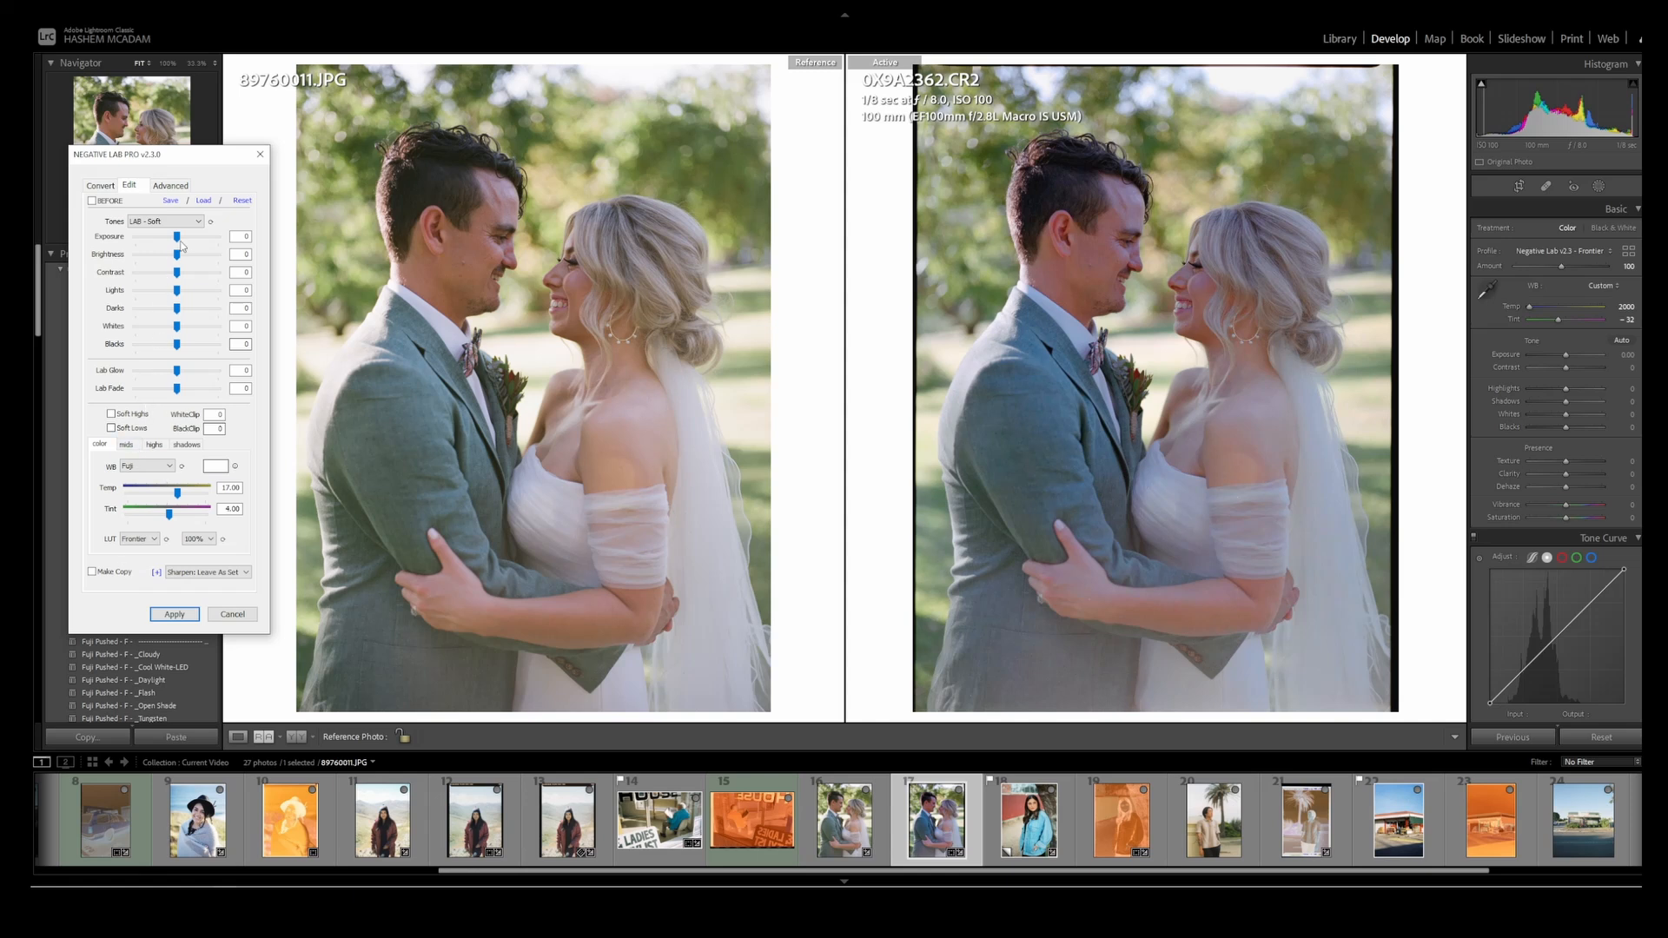
drag(177, 236, 184, 257)
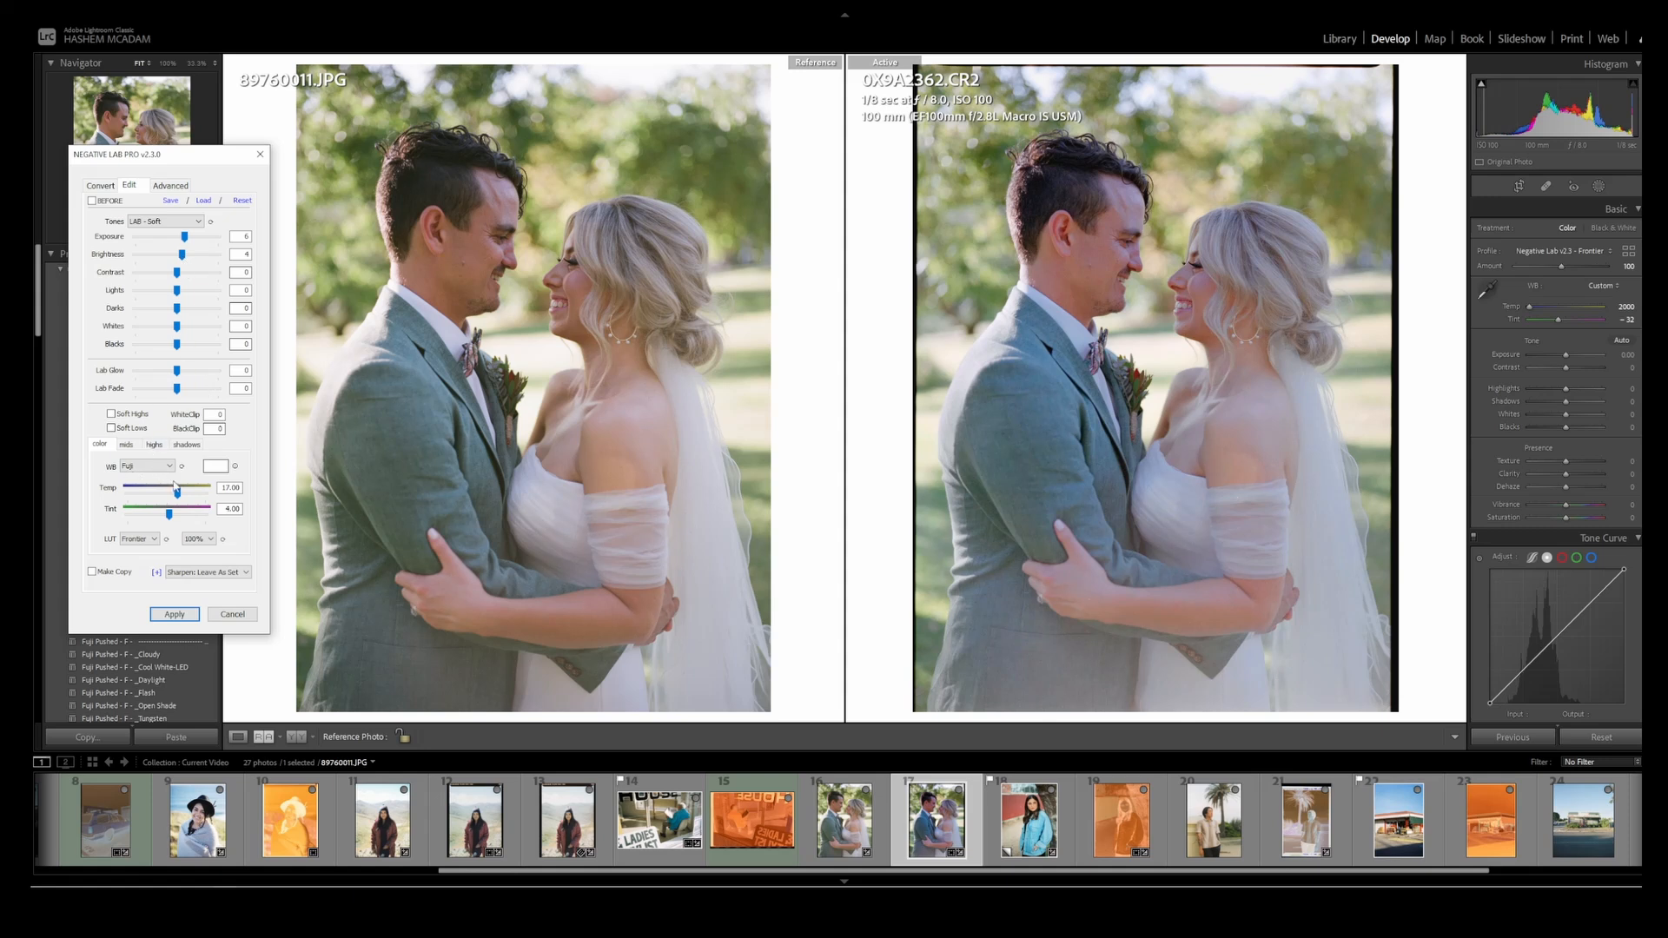
- Set the conversion's Temp to 20 and Tint to 2, raise Lab Glow and Lab Fade slightly, and choose the Natural LUT
click(169, 517)
drag(178, 492, 181, 494)
drag(179, 278, 177, 278)
drag(176, 276, 178, 275)
drag(178, 373, 181, 374)
drag(178, 392, 185, 394)
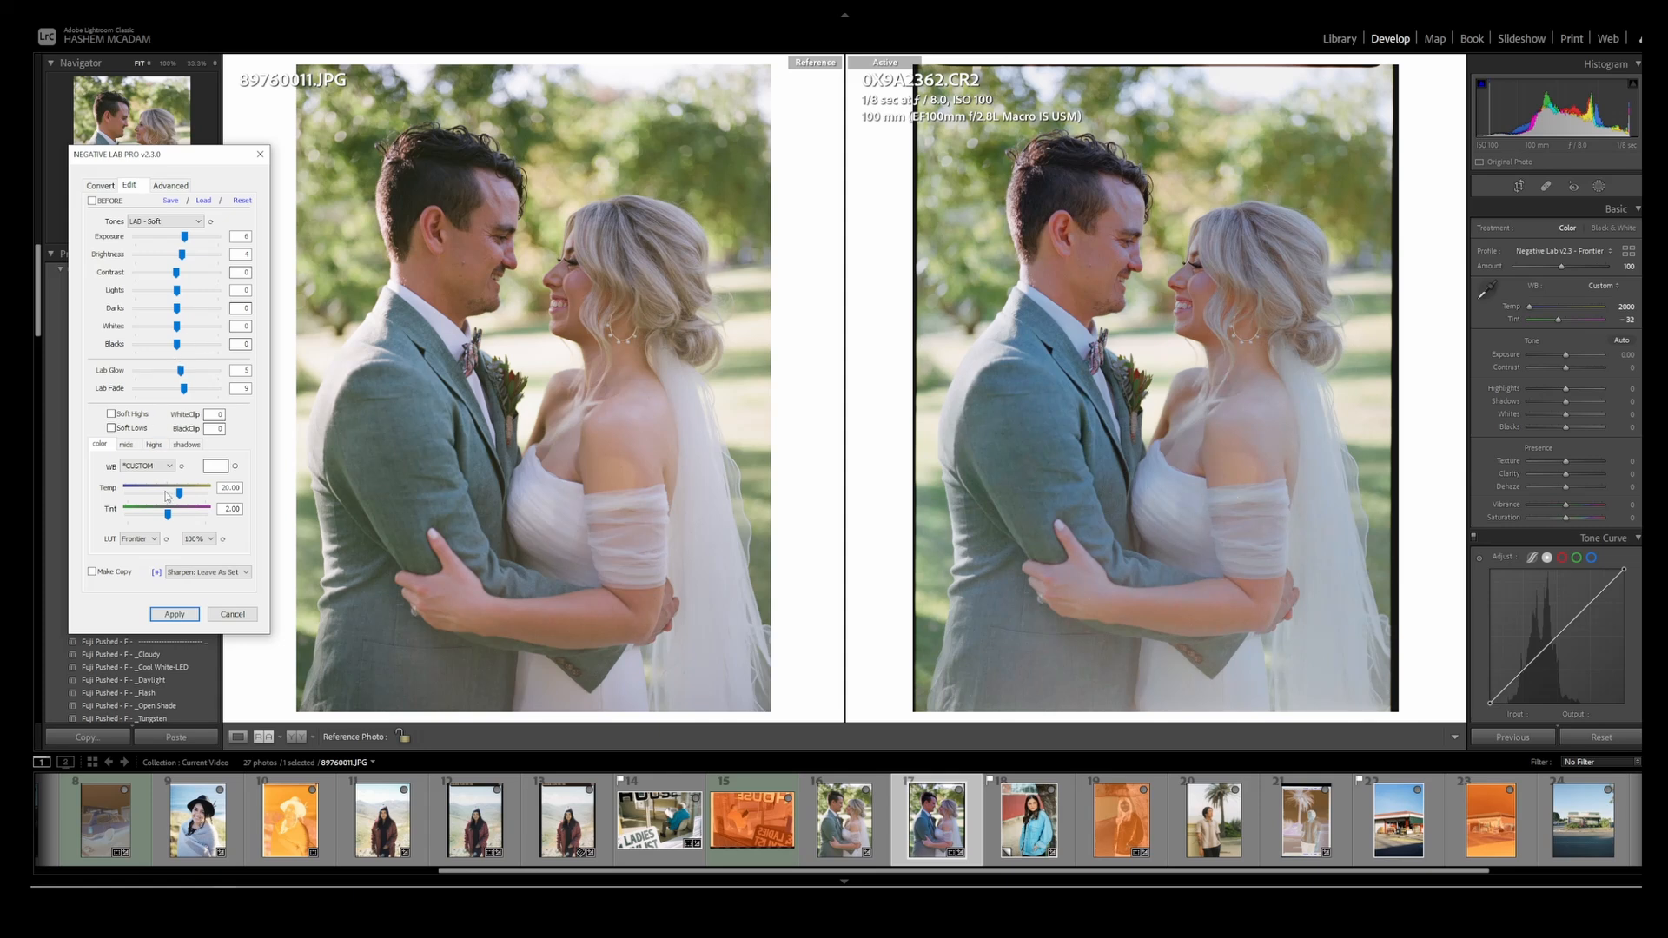
click(146, 545)
click(137, 571)
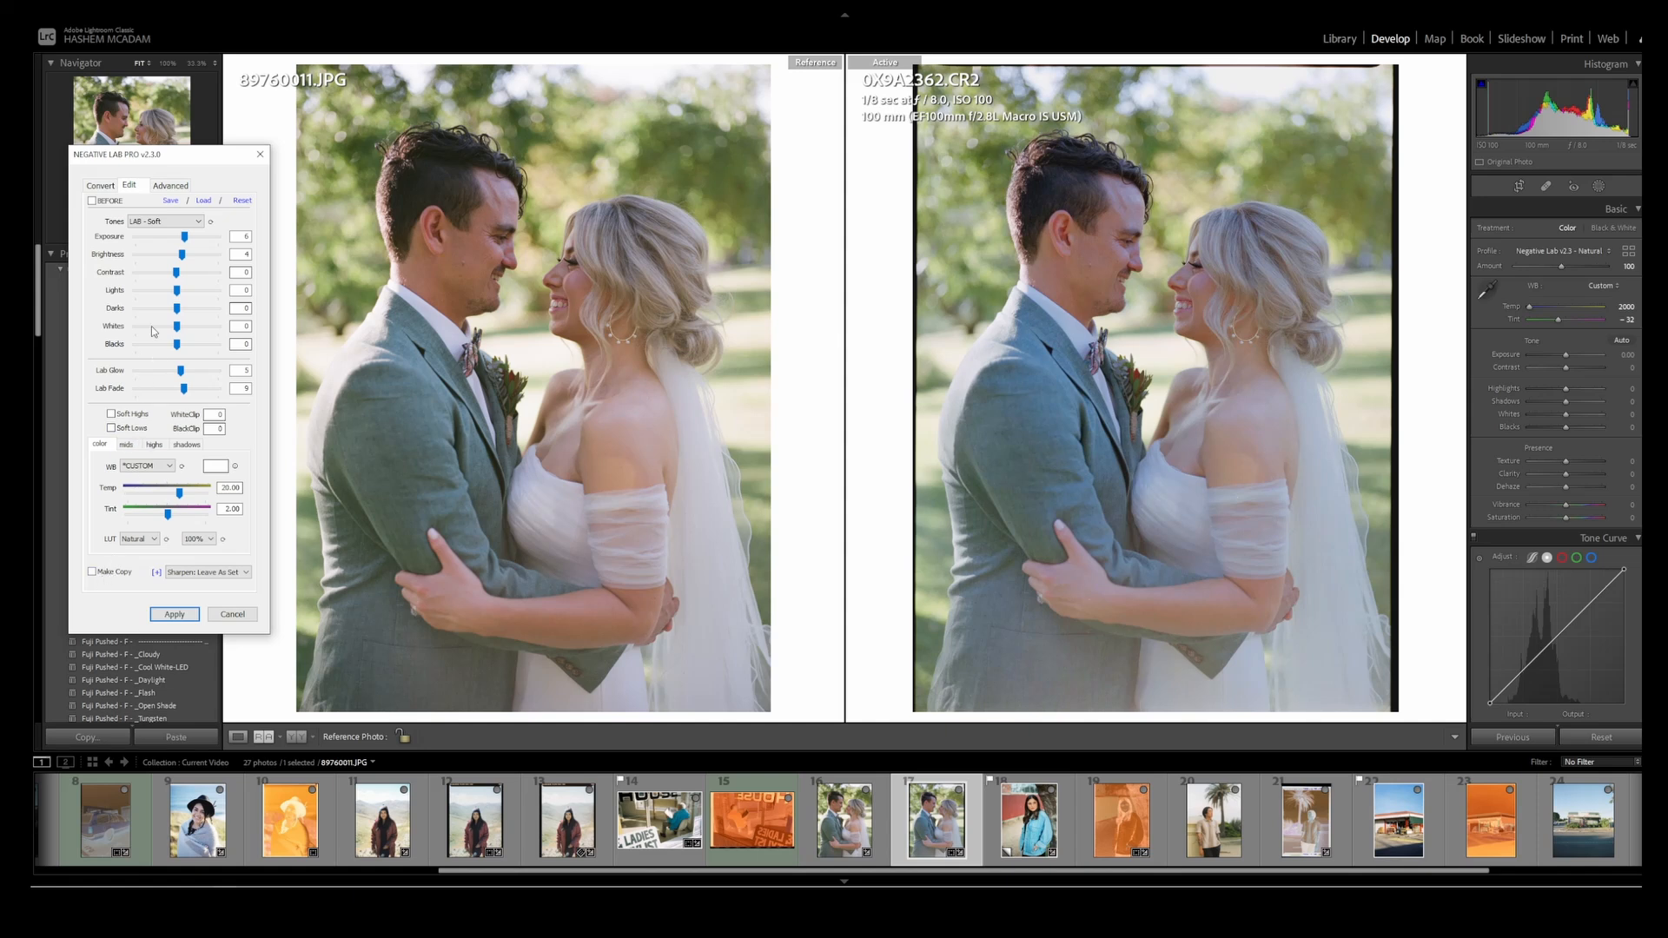
- Apply the conversion with a positive copy and bring up 0X9A2362-positive.jpg beside the reference
click(92, 572)
click(209, 572)
click(179, 622)
click(174, 615)
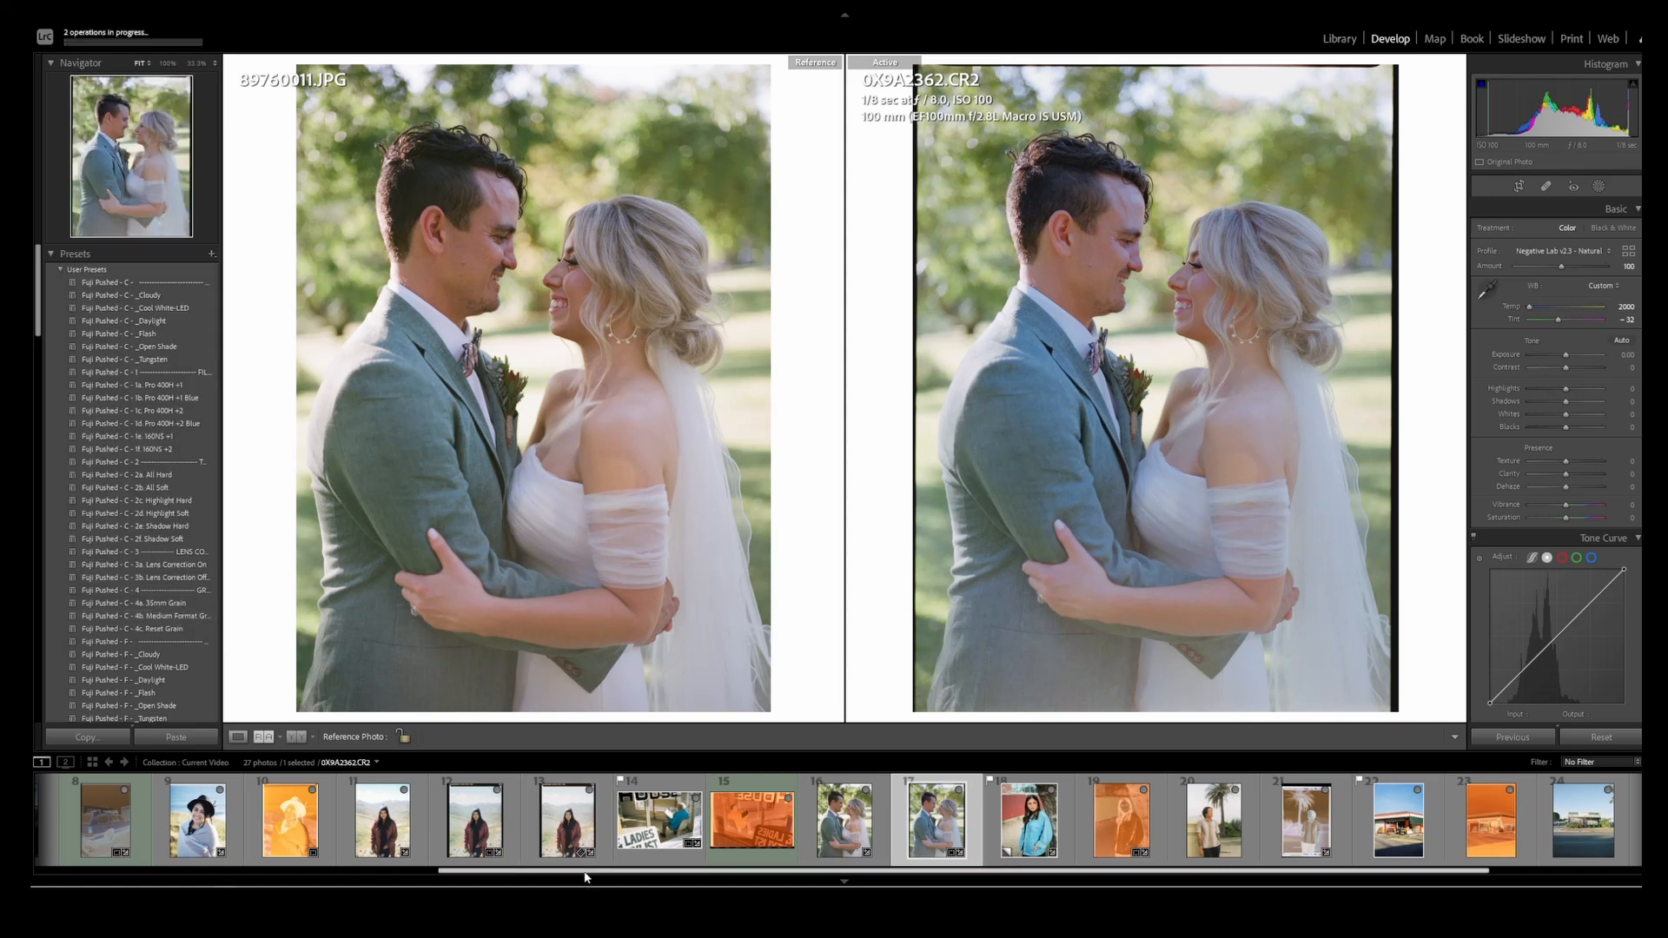
drag(586, 872, 800, 872)
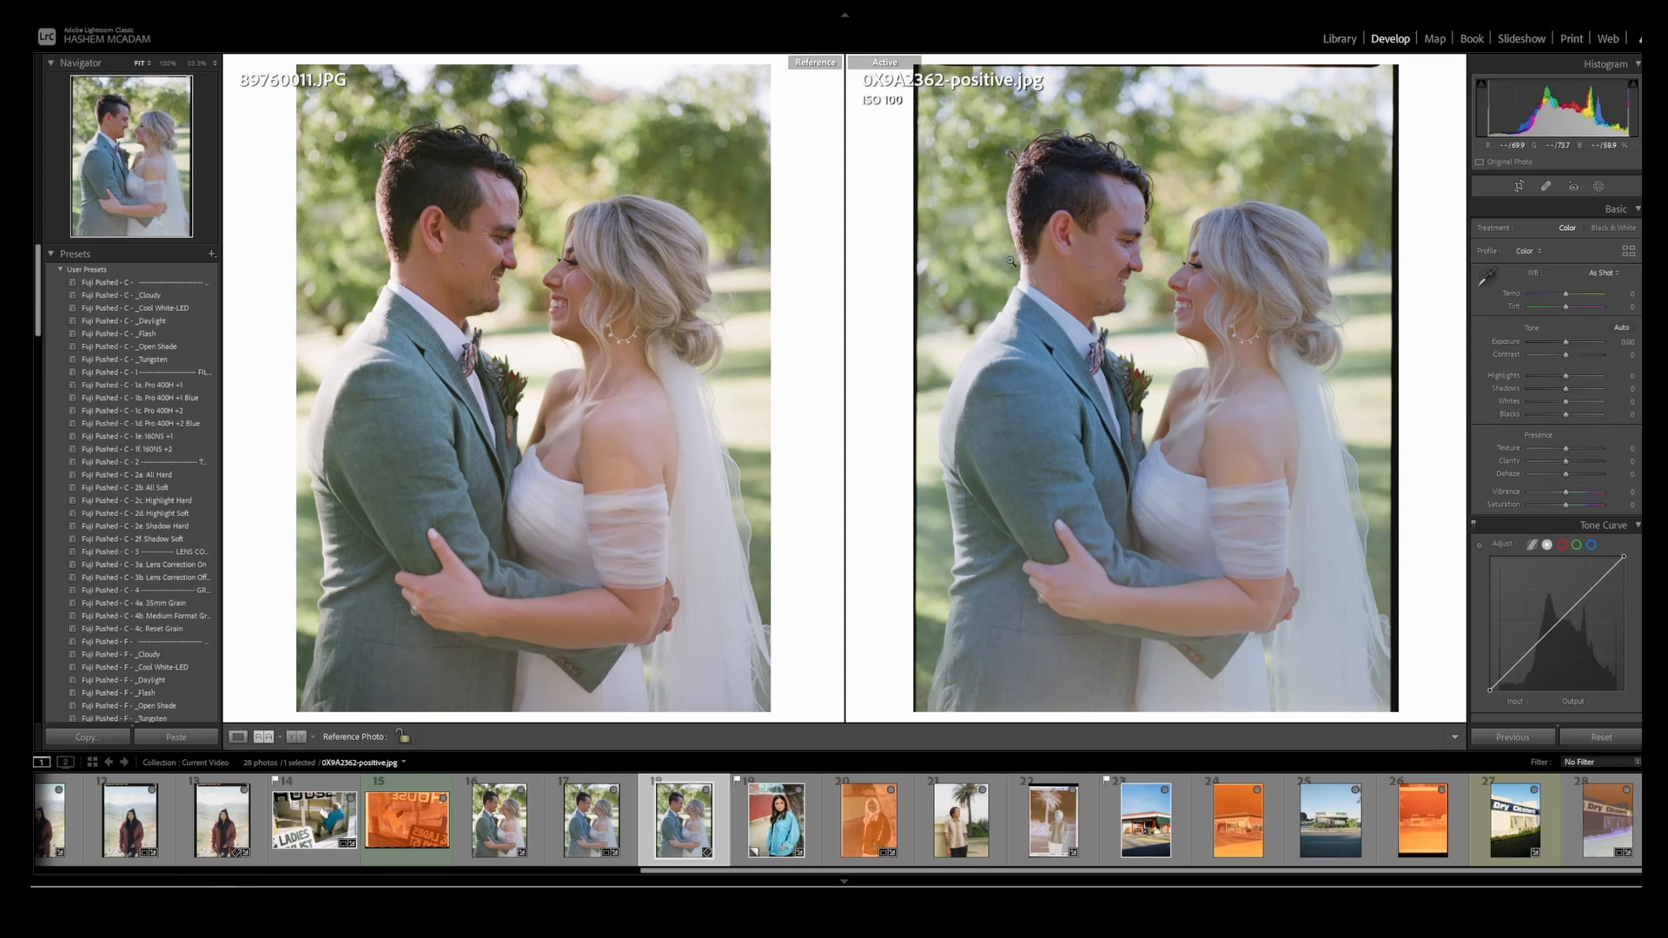
- Apply the Negative Lab - Frontier profile to 0X9A2362-positive.jpg
click(1628, 254)
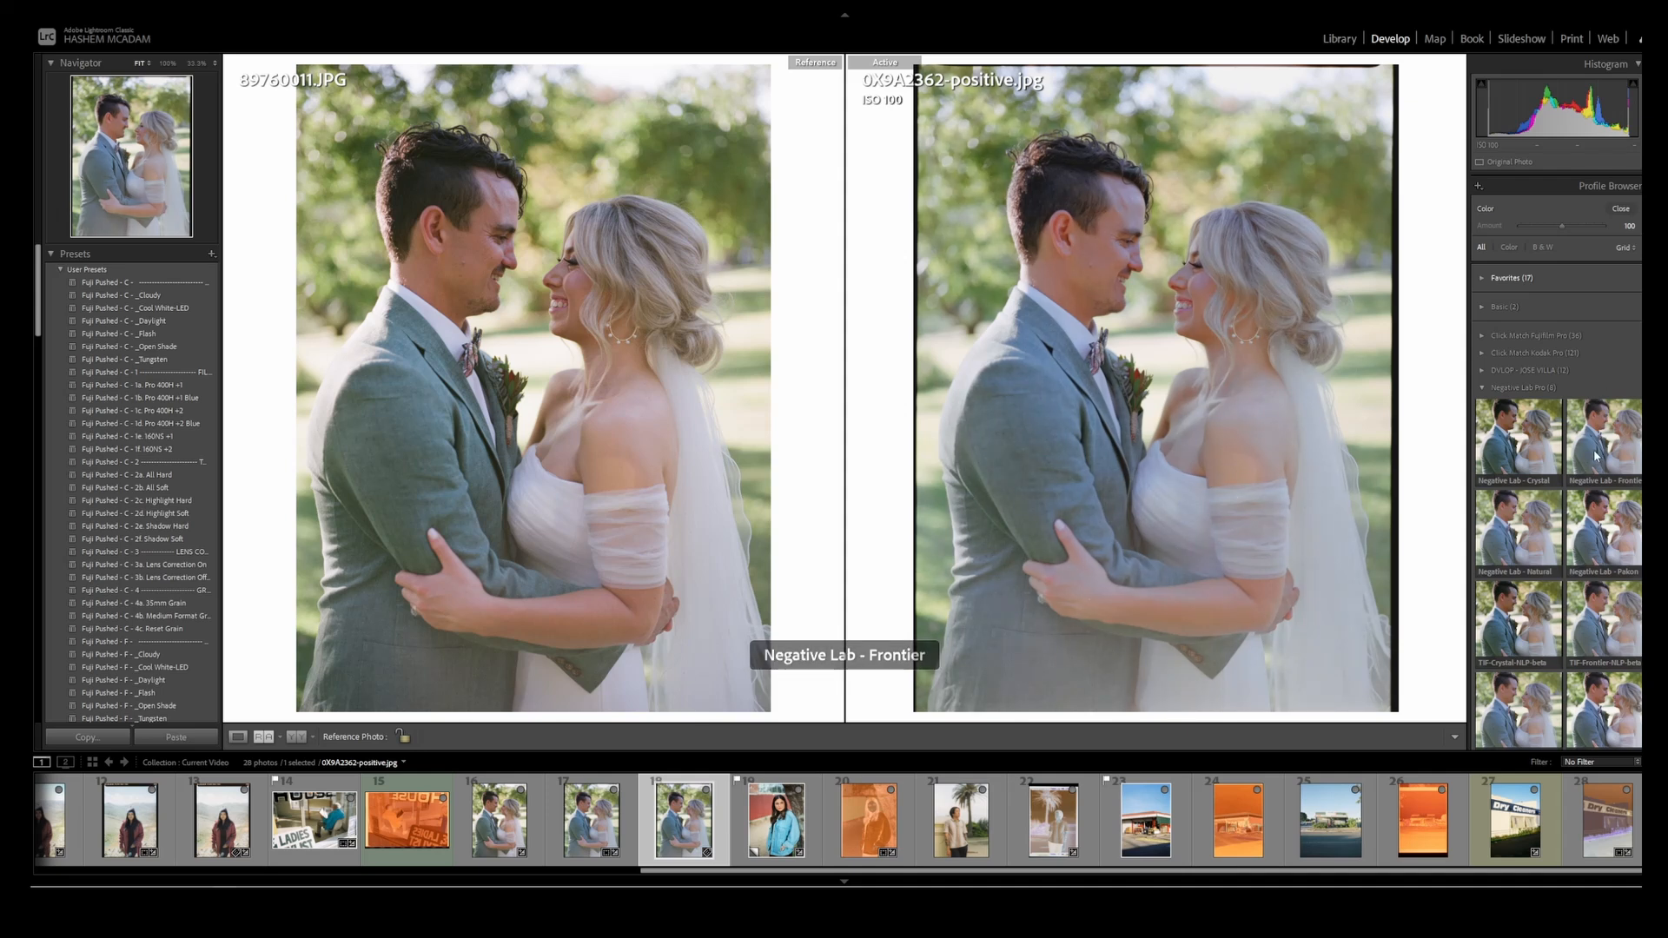
click(1594, 456)
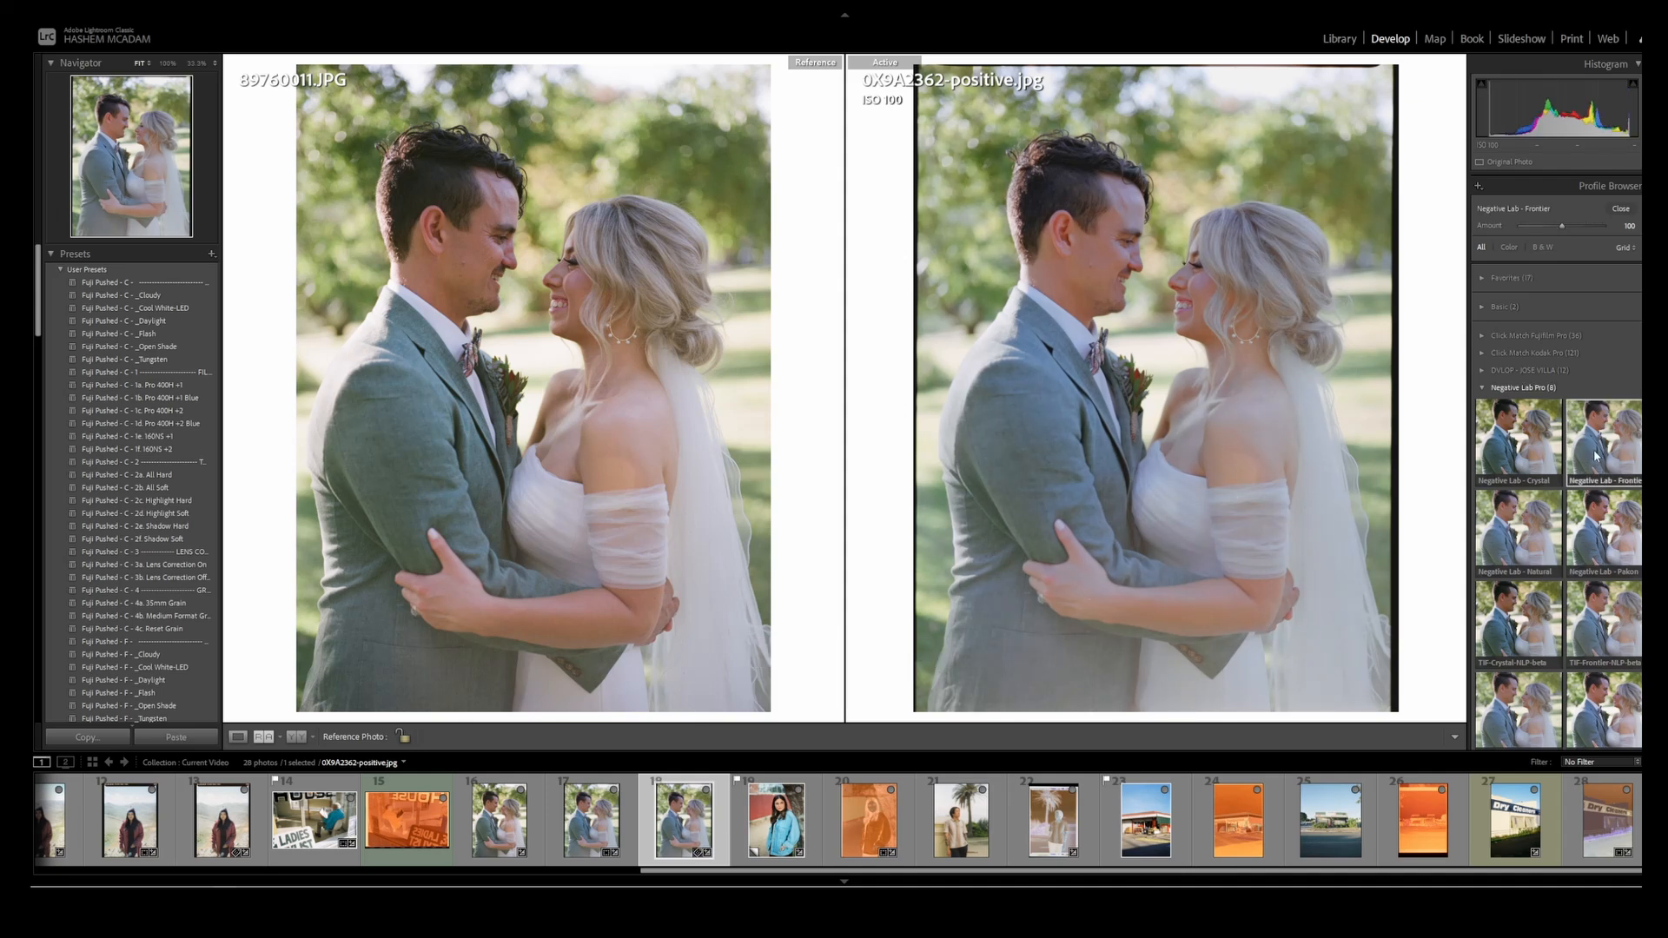
click(1621, 208)
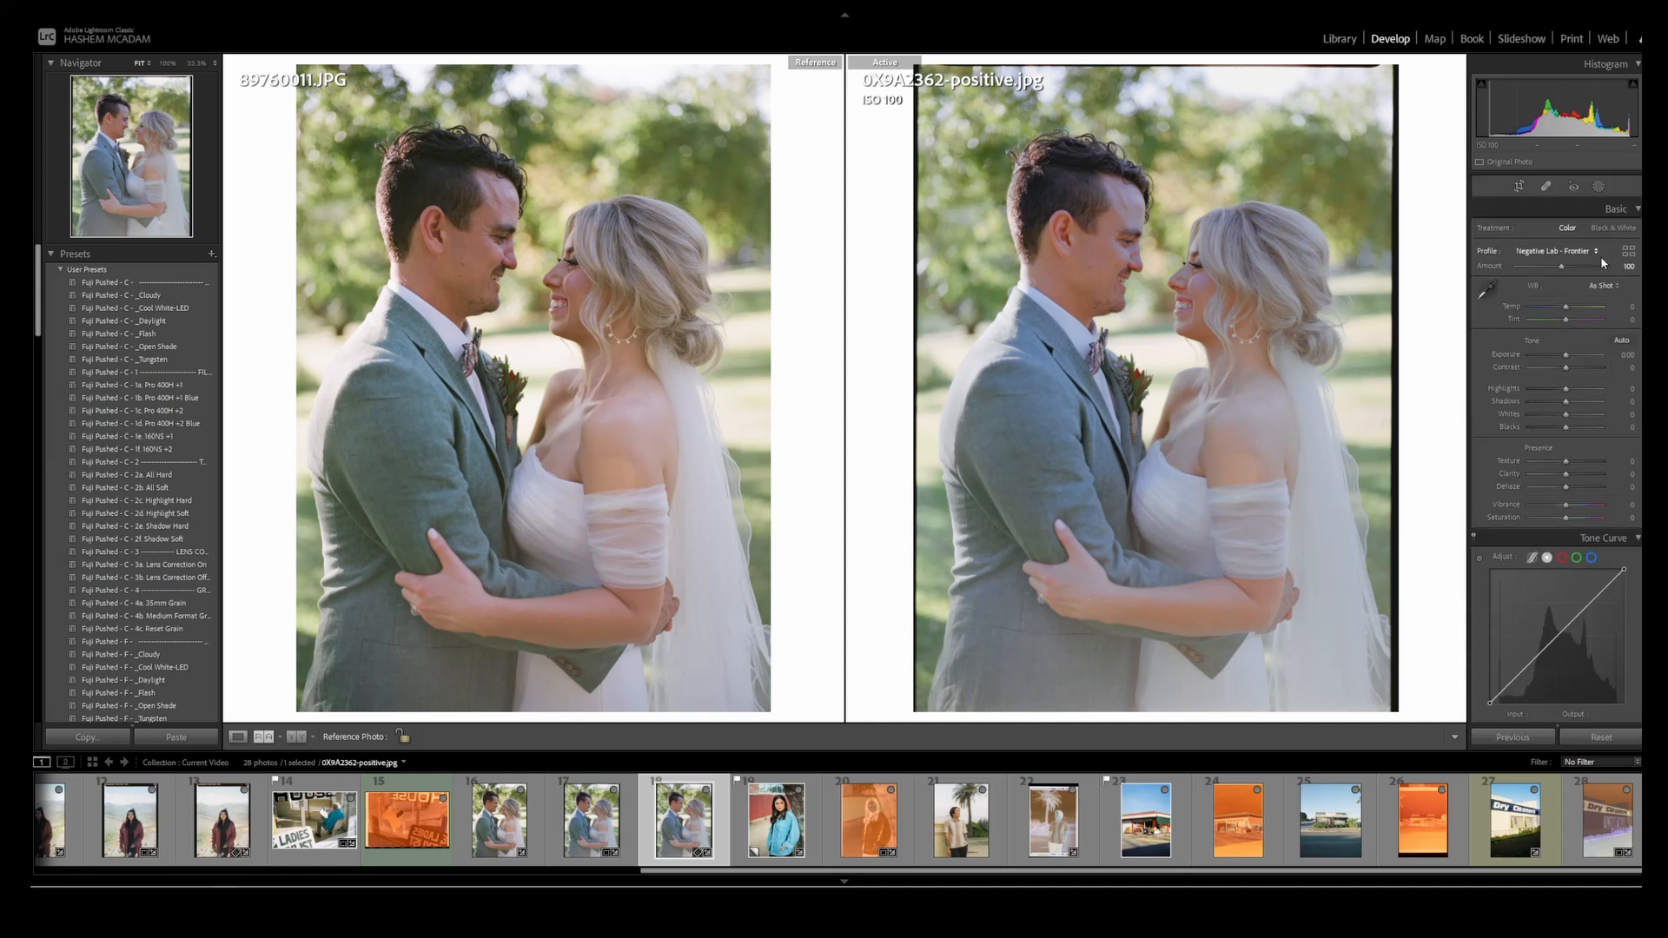
- Warm the positive's Temp slightly and move the tone curve's black point to input 7, output 0
drag(1569, 306, 1567, 308)
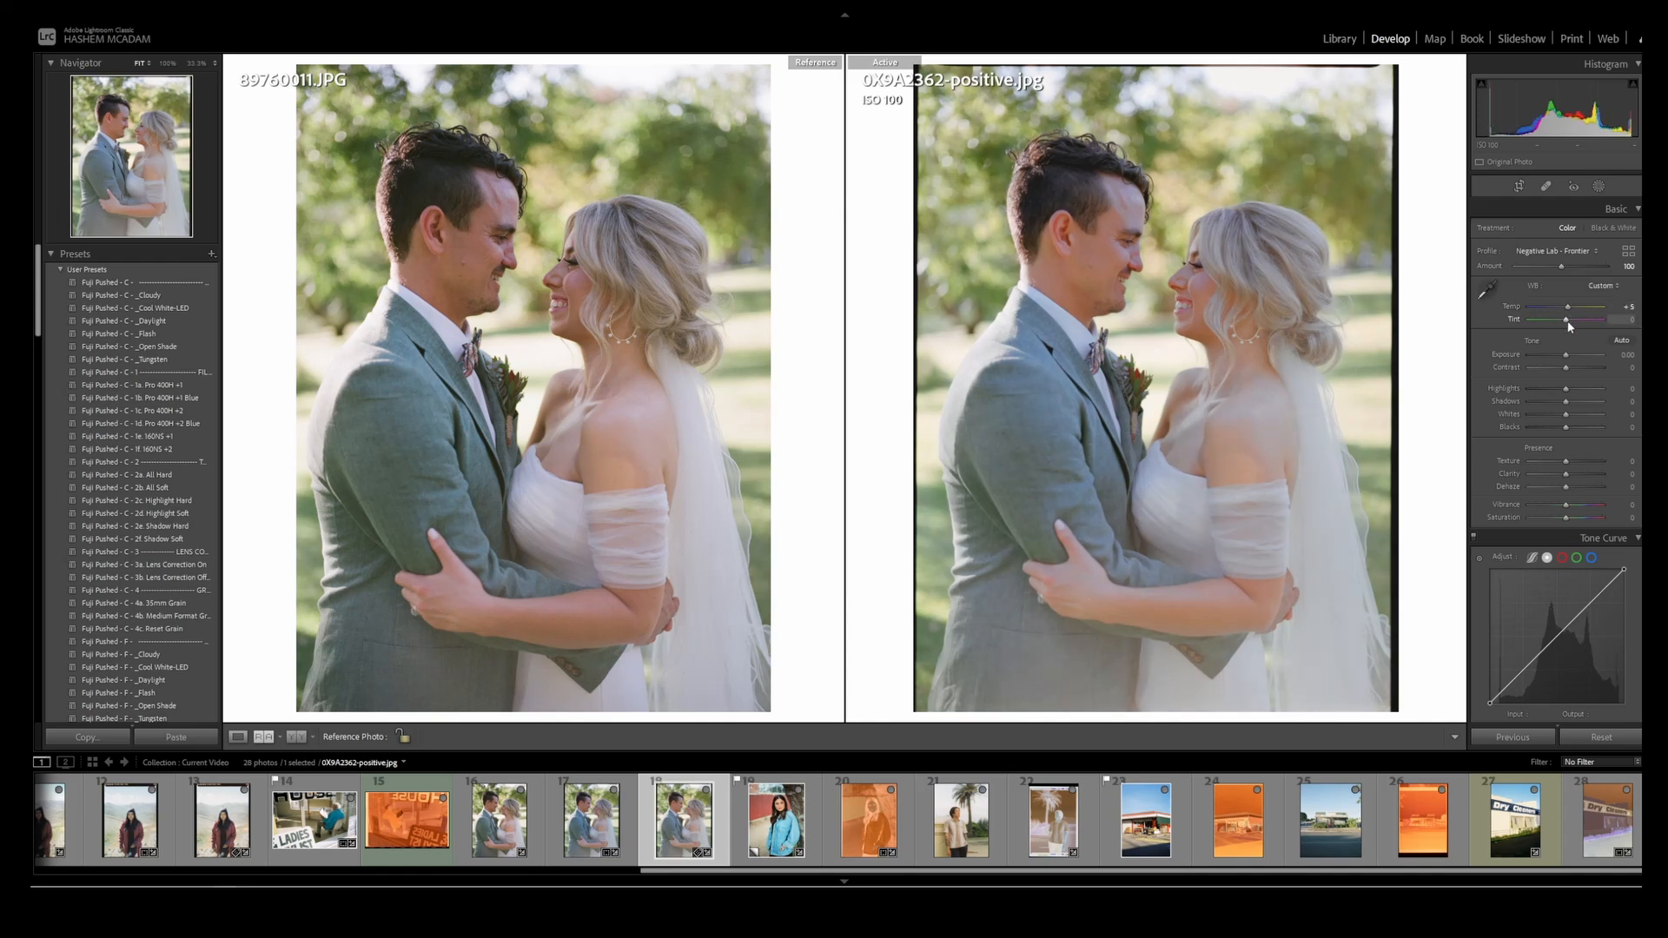
scroll(1545, 528, down, 3)
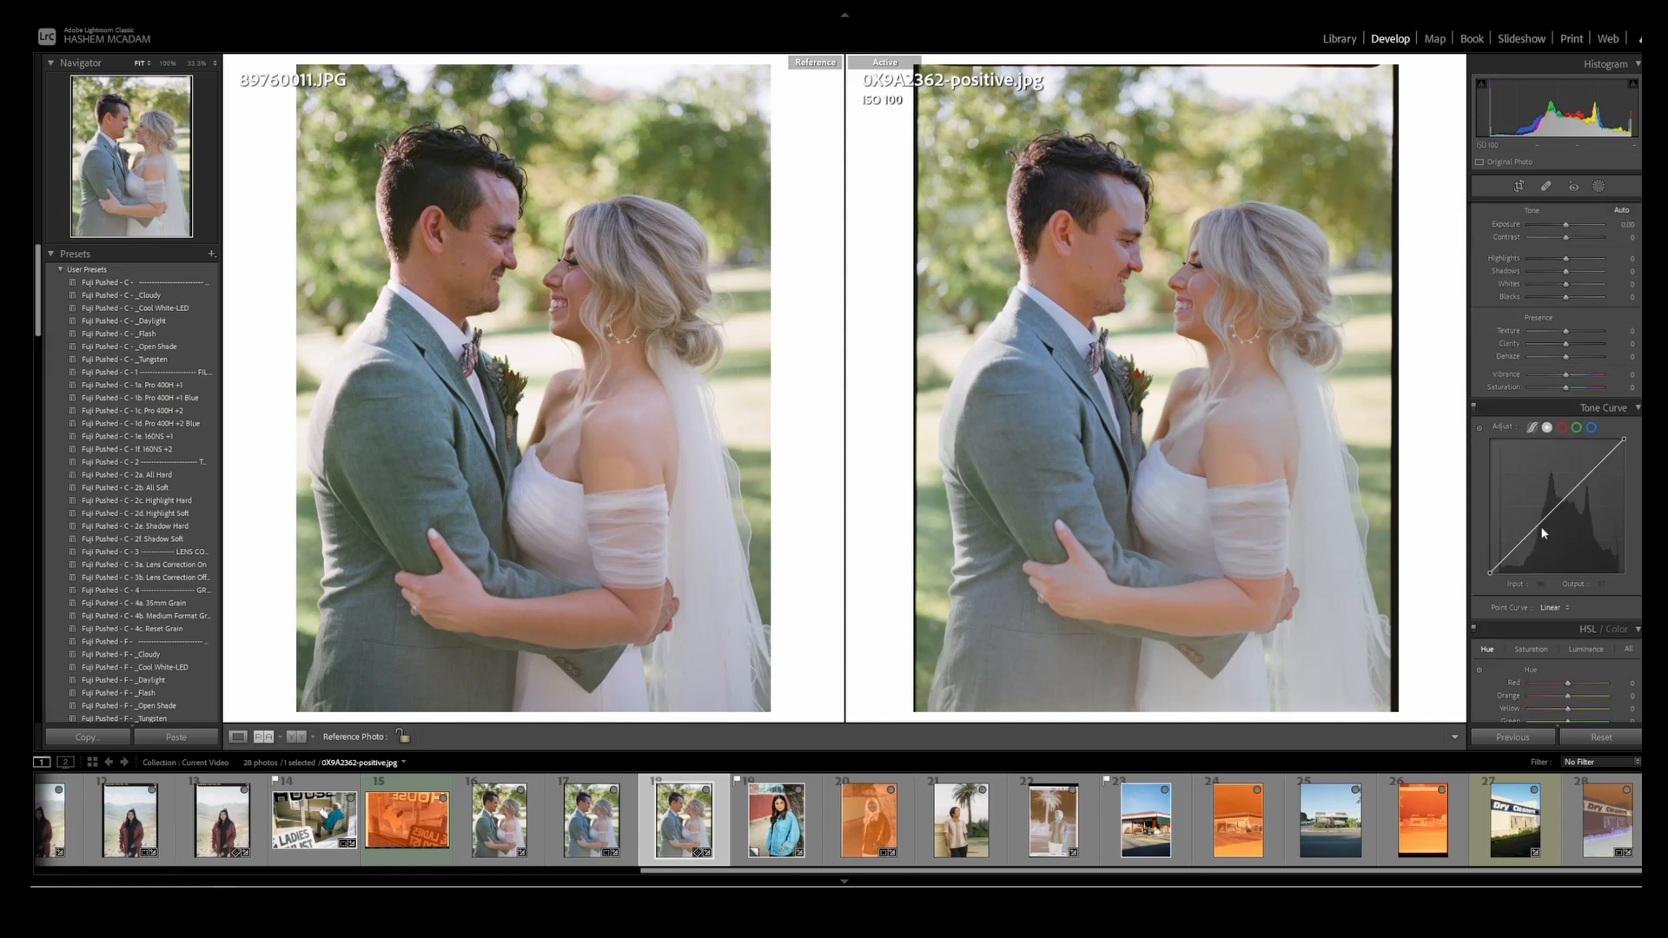
drag(1490, 573, 1492, 581)
- Raise the Red and Orange hues slightly in HSL and fine-tune the suit's color with targeted adjustment
scroll(1541, 474, down, 8)
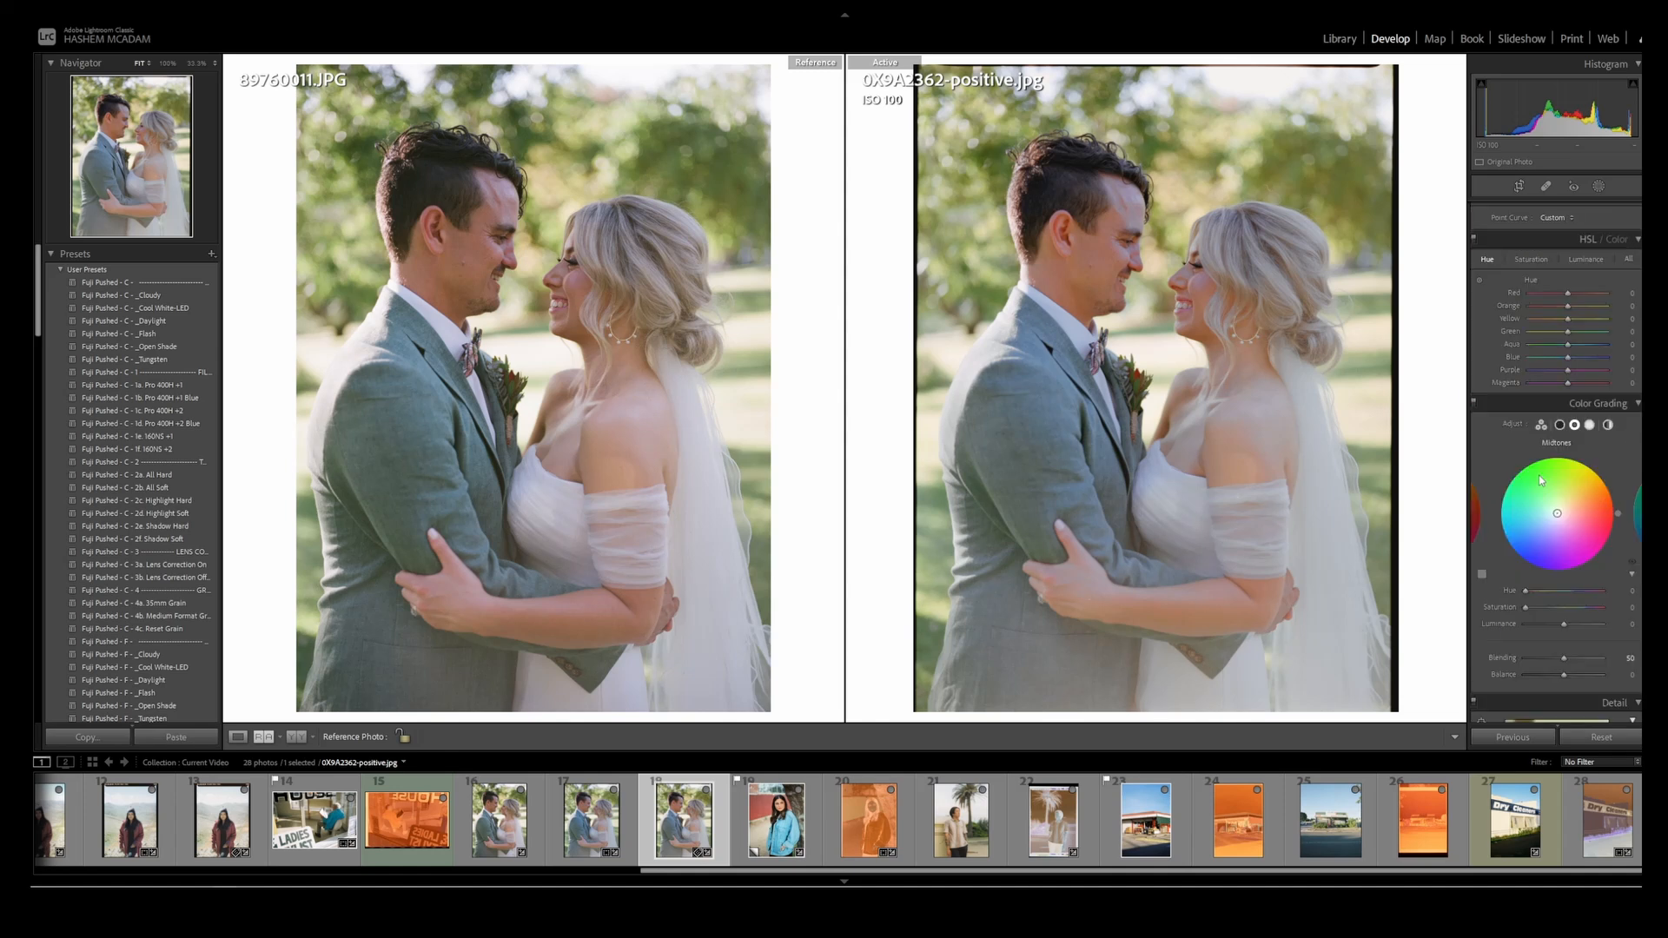
scroll(1539, 476, up, 3)
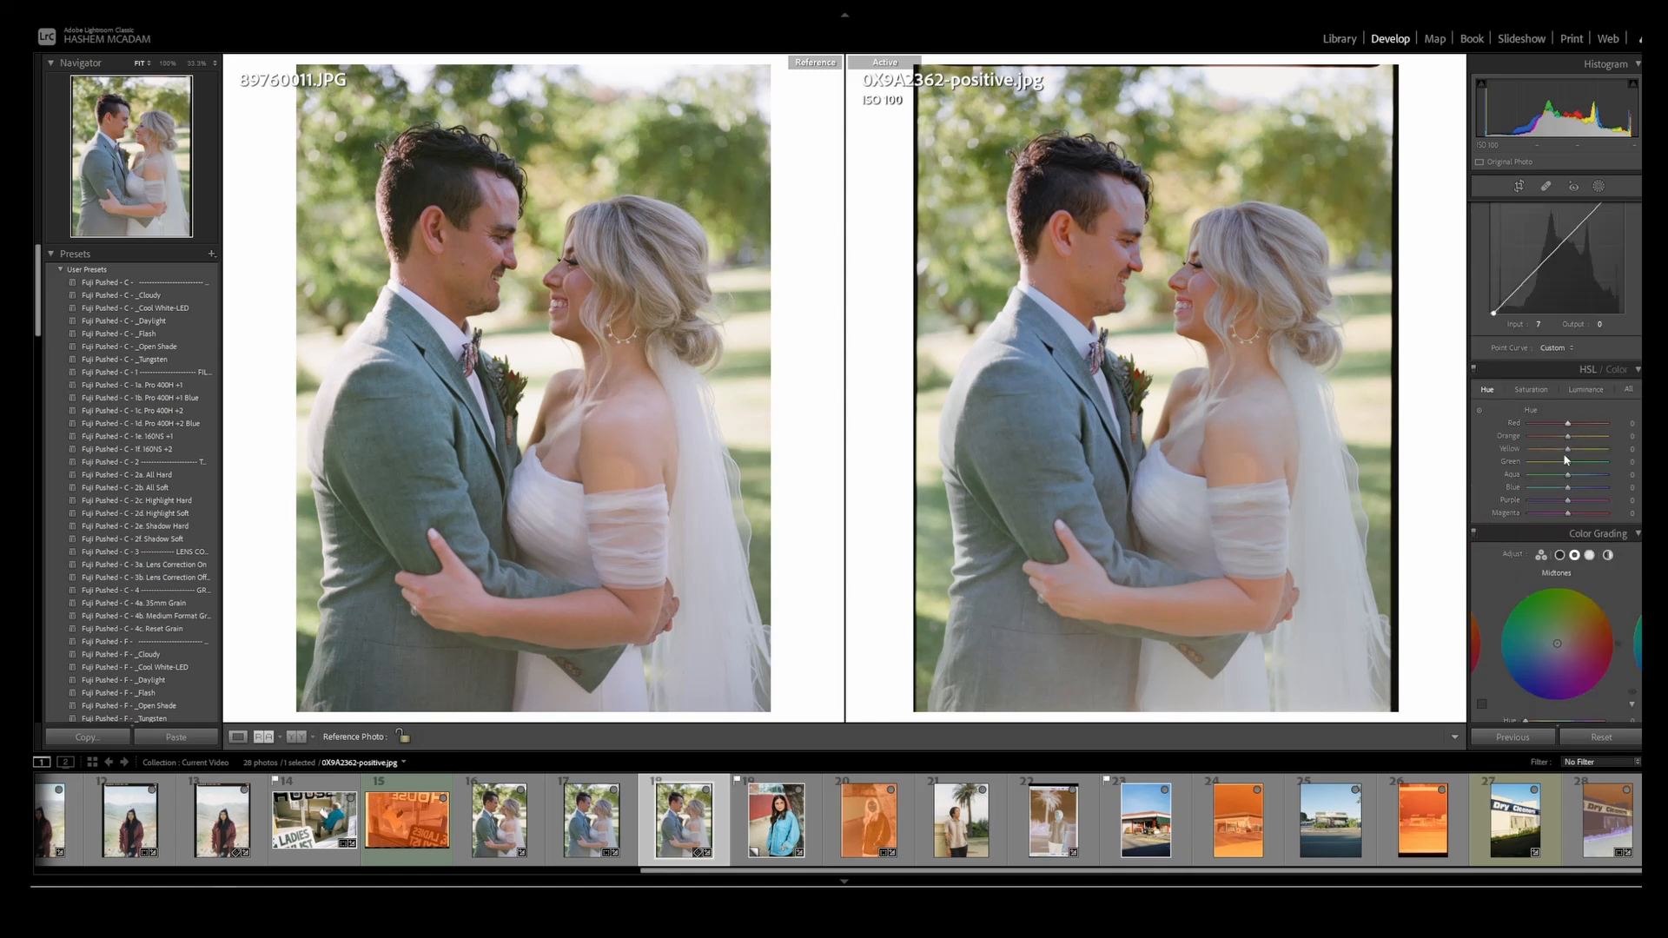
drag(1567, 423, 1578, 425)
drag(1571, 425, 1575, 439)
click(1478, 409)
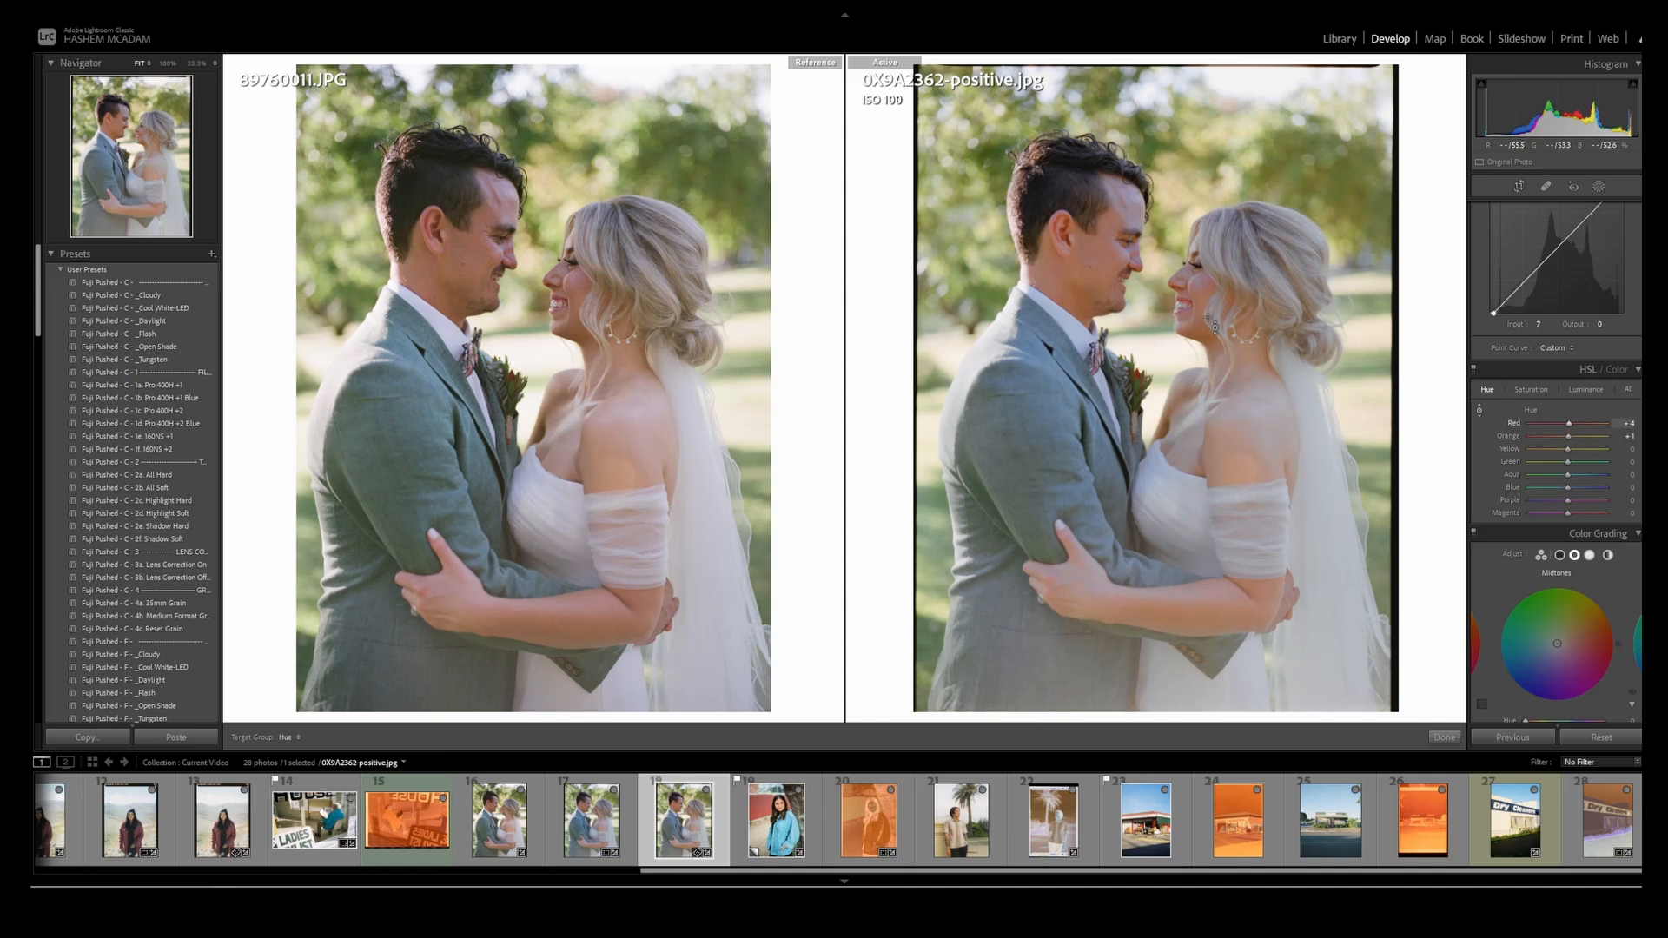
mouse_move(1028, 422)
mouse_down()
mouse_move(1029, 451)
mouse_move(1029, 408)
mouse_move(1029, 437)
mouse_up()
- Raise the Aqua and Blue saturation slightly and lower the luminance of the groom's skin tones with targeted adjustment
click(1546, 393)
drag(1237, 438, 1238, 410)
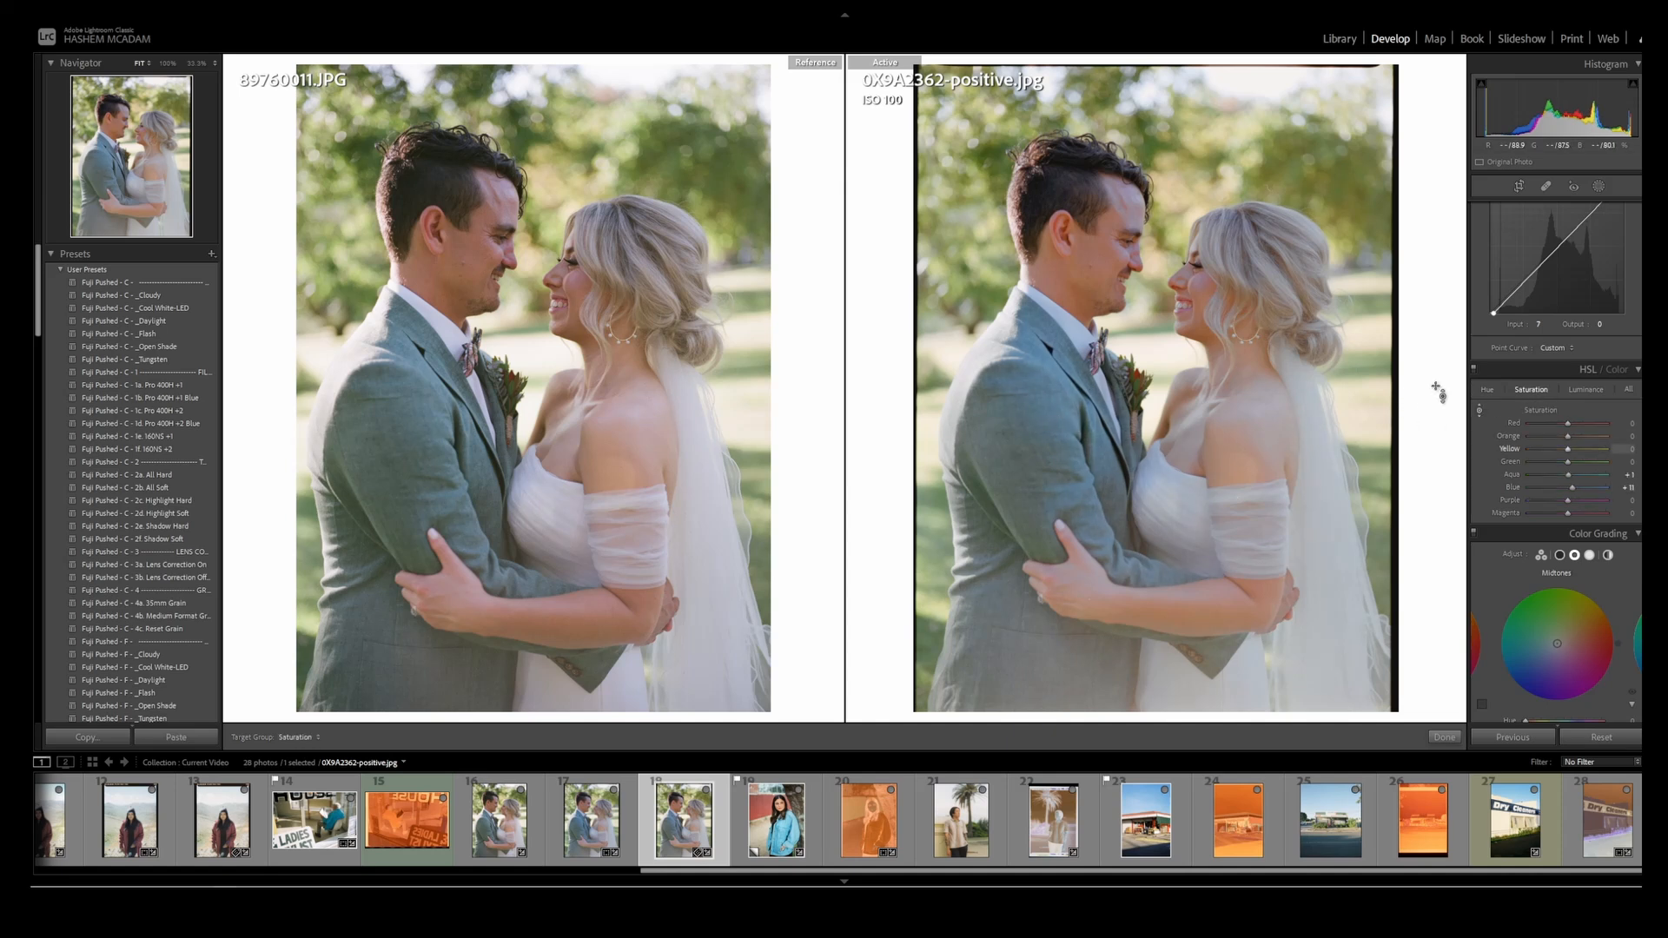
click(1573, 389)
drag(1101, 284, 1101, 304)
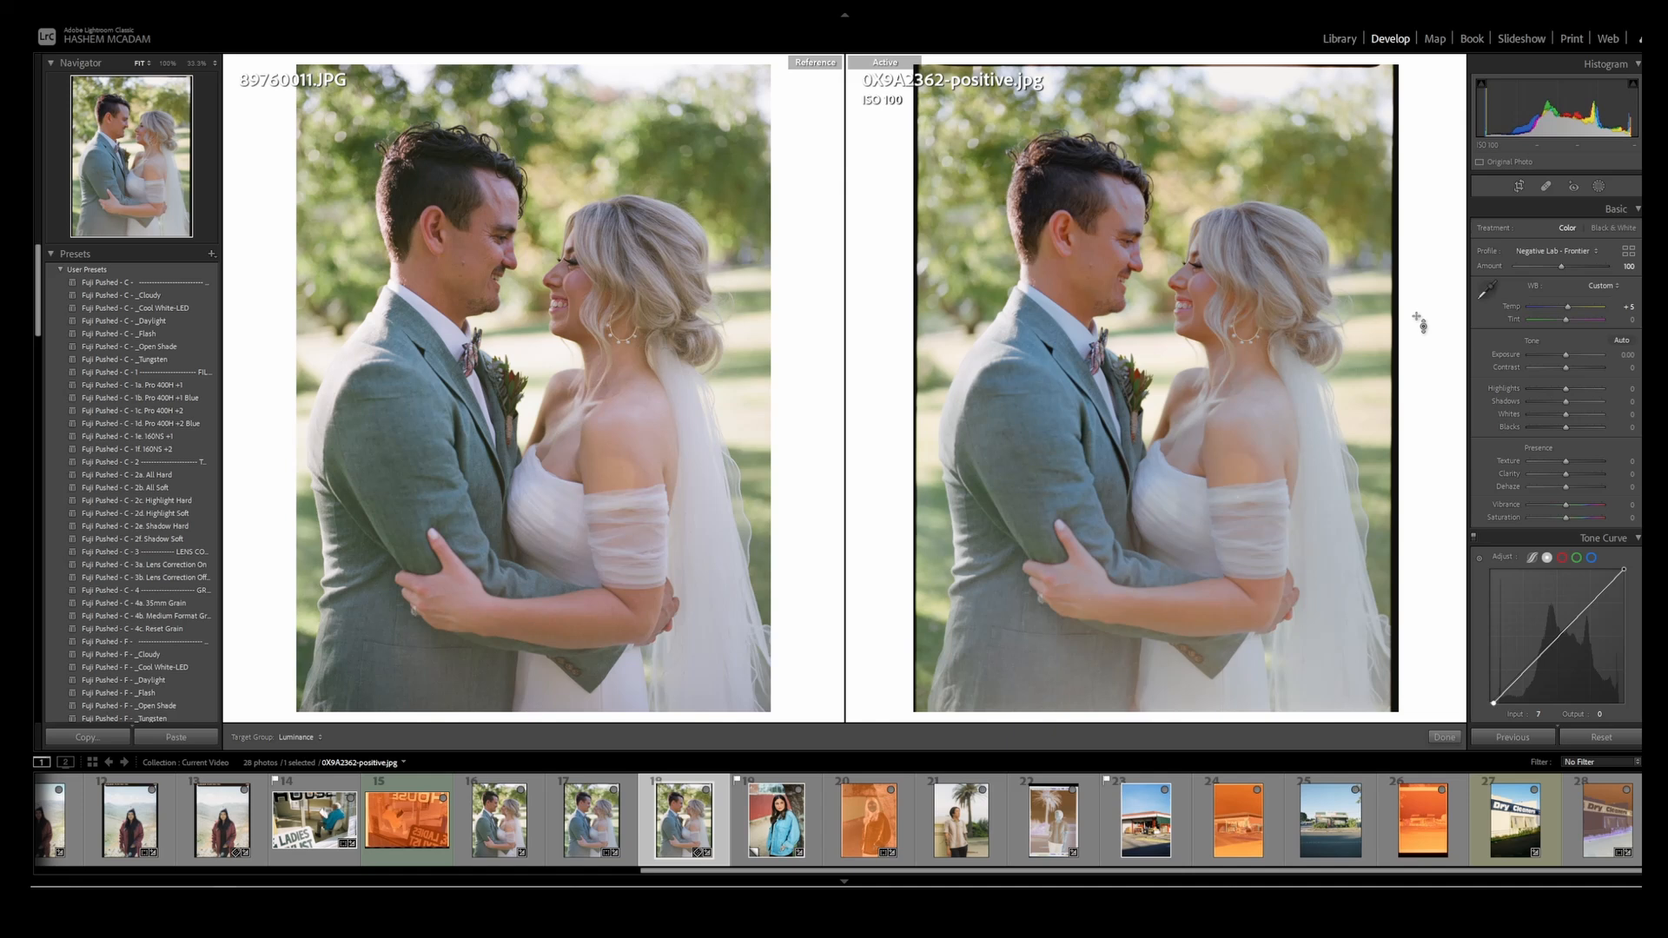
- Return to the Library grid, view lab scan 000069.JPG of the shop window, and open its negative 0X9A0269.CR2
key(g)
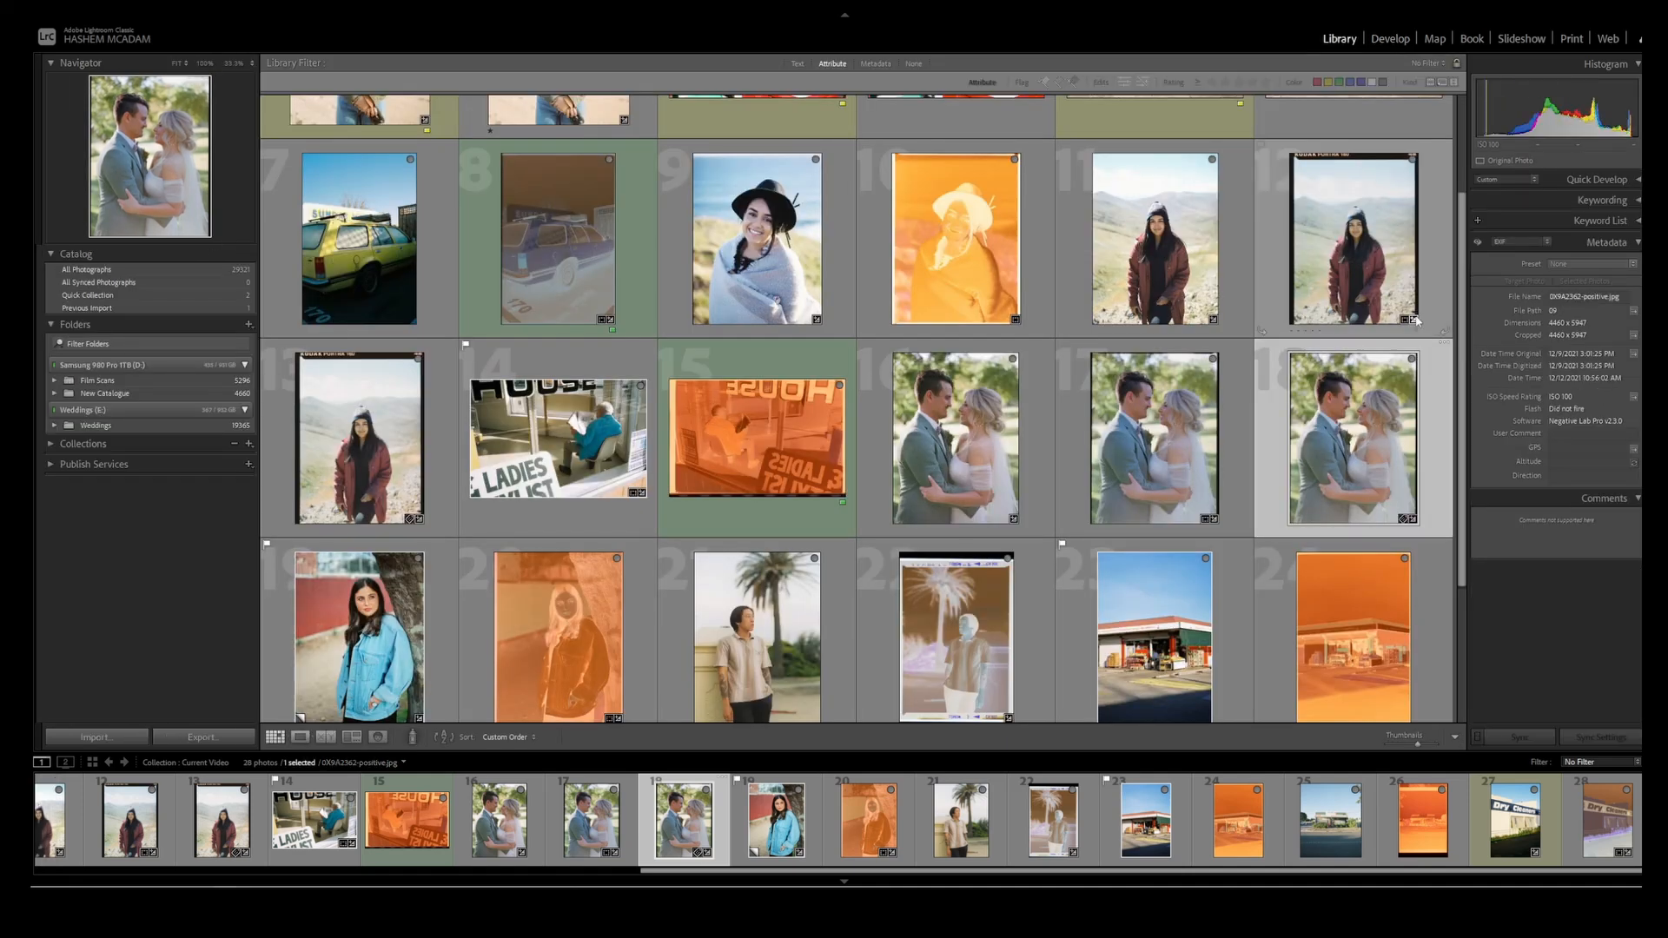
scroll(852, 301, down, 1)
click(560, 343)
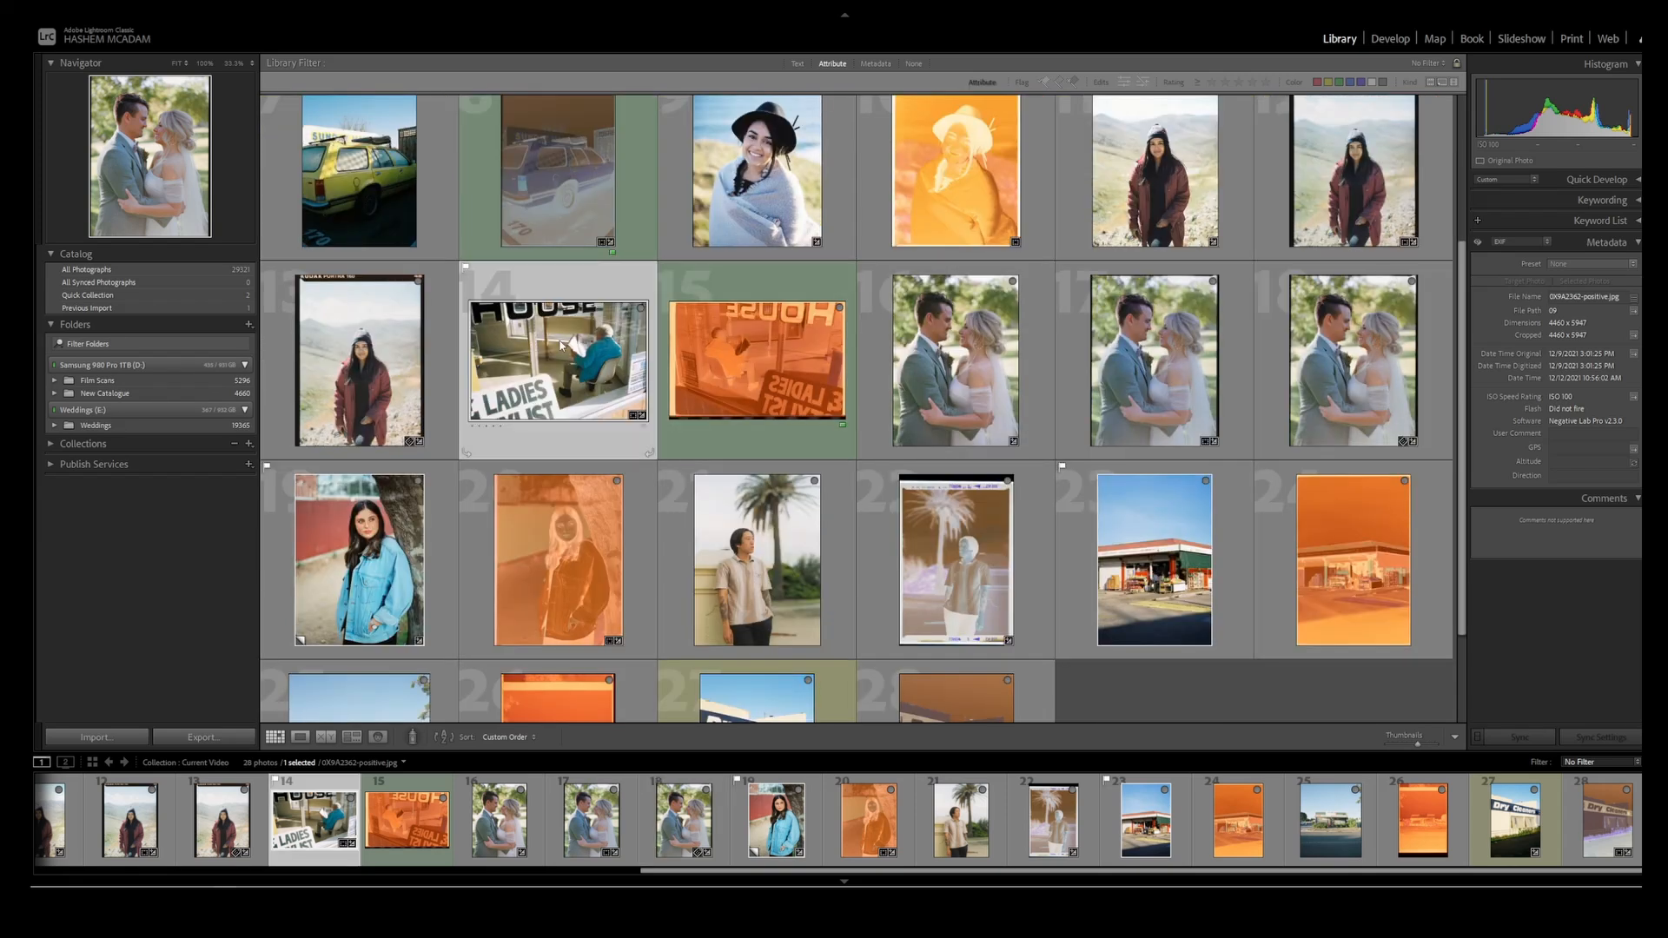
double_click(560, 343)
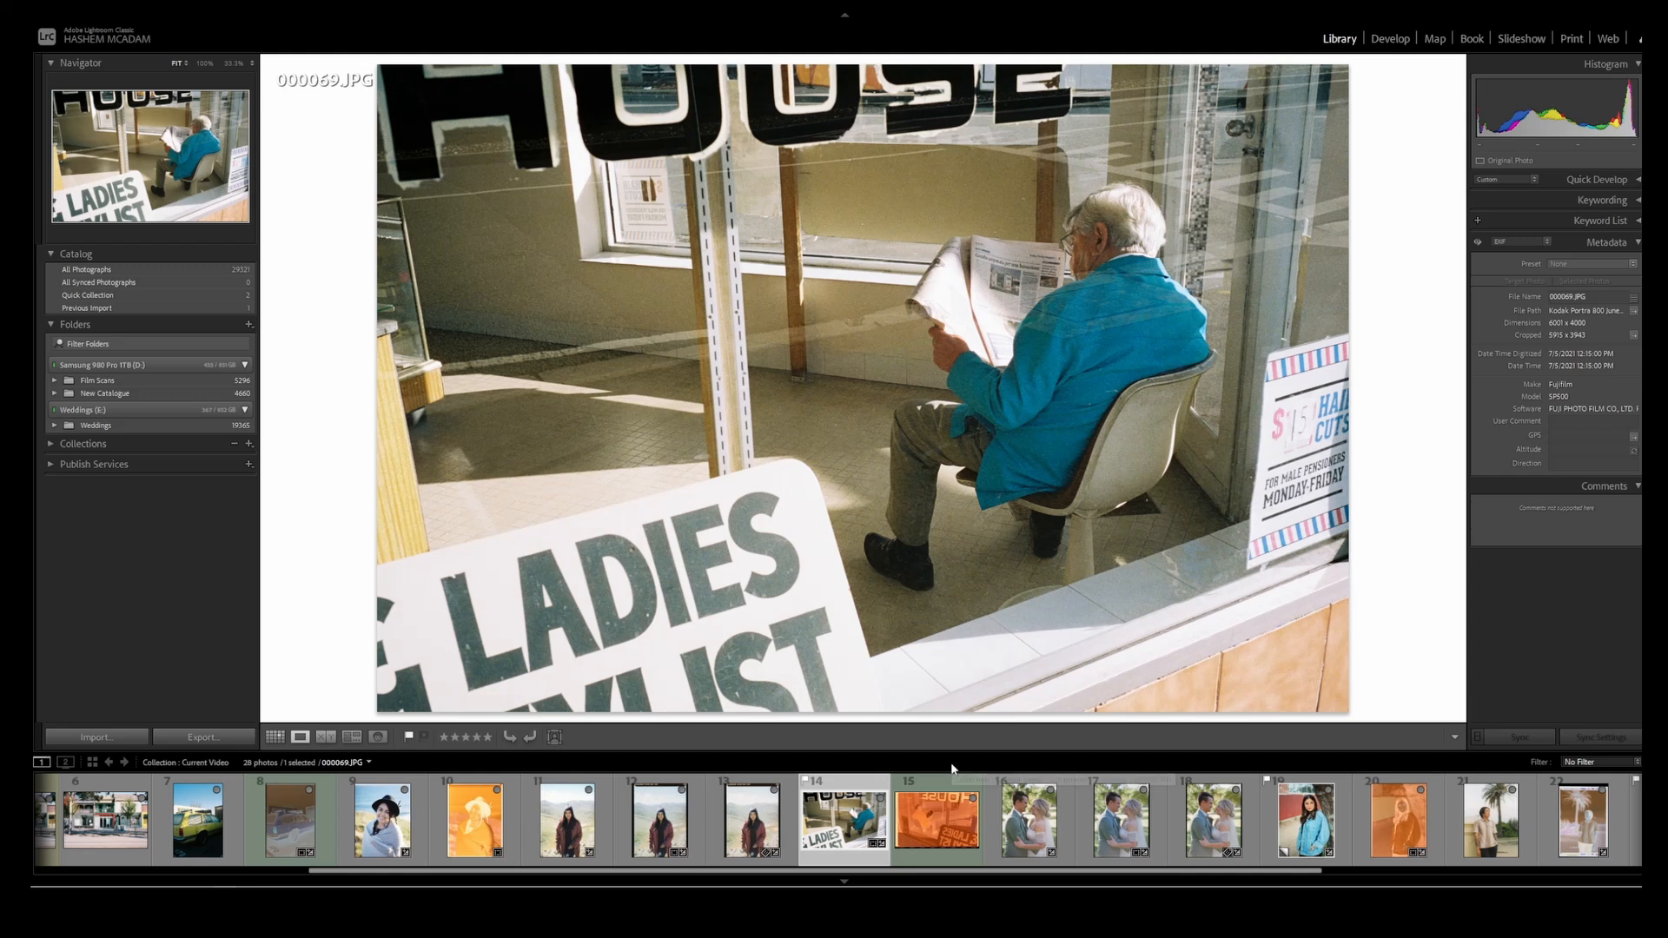
click(939, 811)
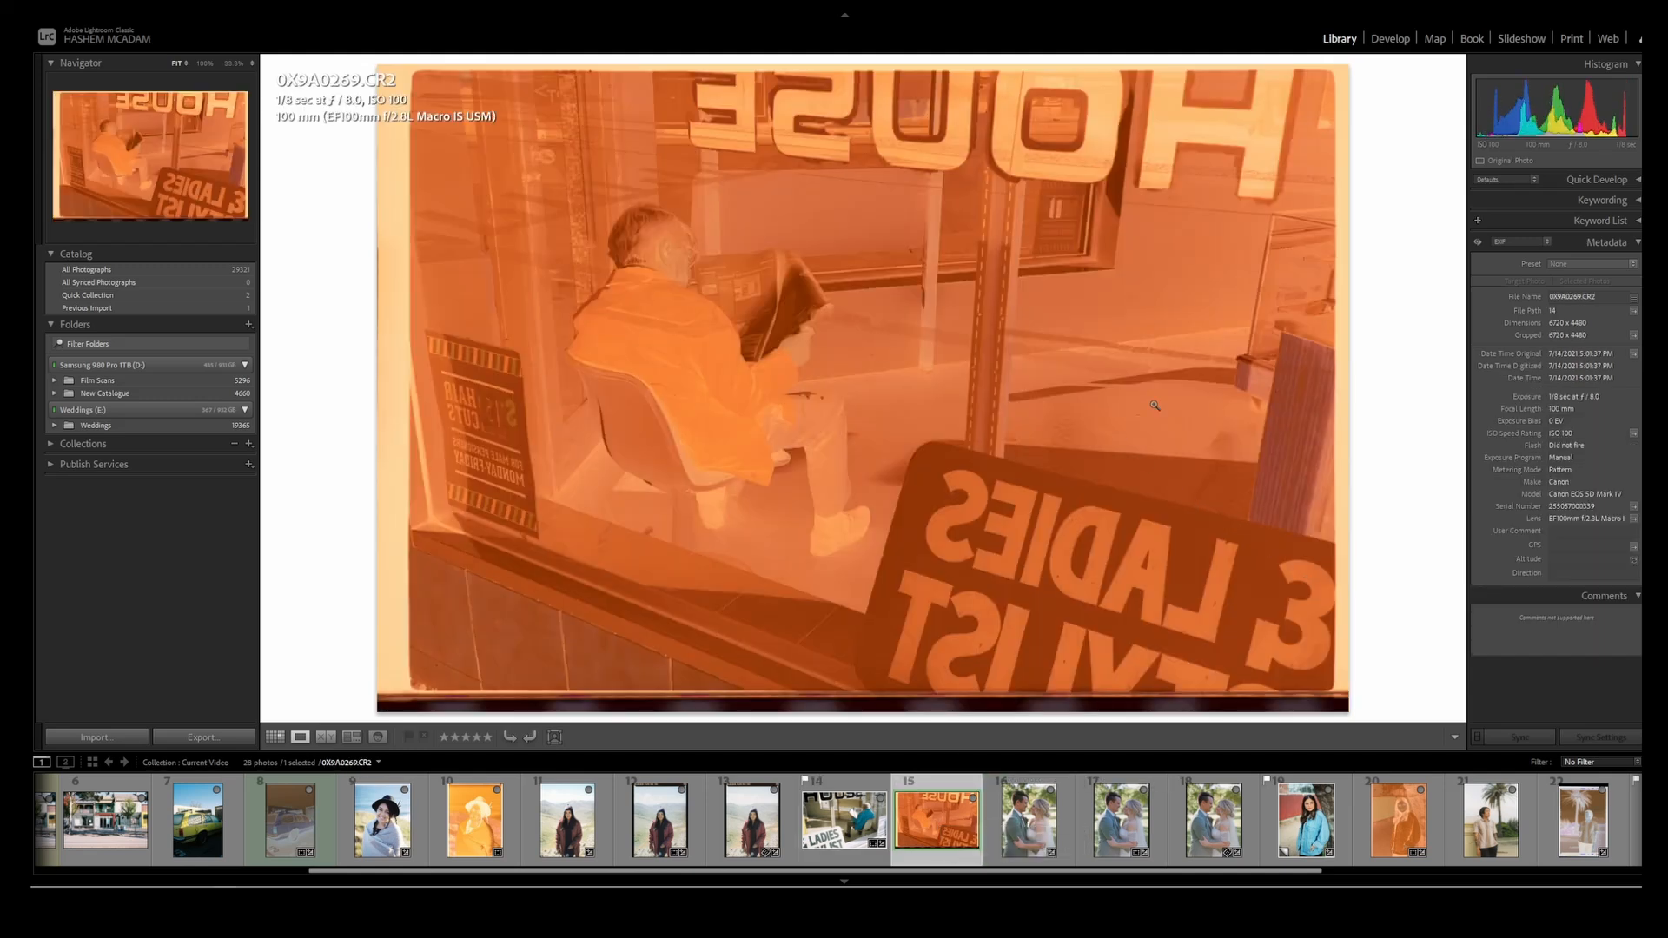
- Show negative 0X9A0269.CR2 in the Develop reference view and sample its white balance from the film border
key(shift+r)
key(w)
click(867, 279)
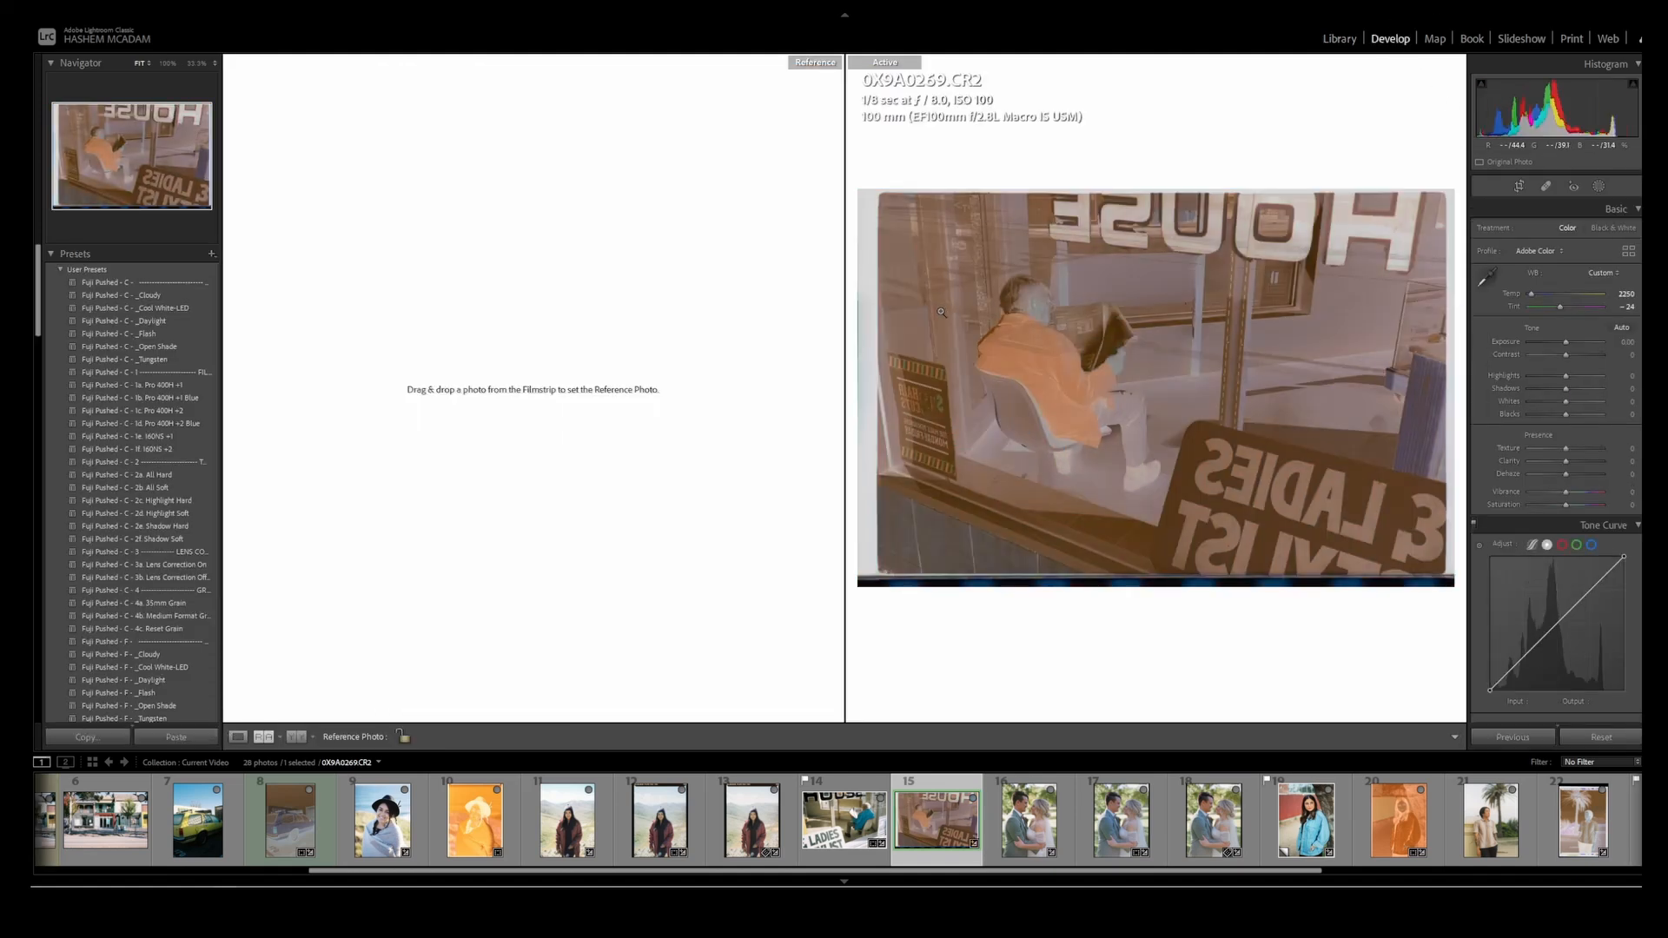
- Crop the negative slightly tighter to cut off the dark strips outside the film frame
key(r)
click(972, 437)
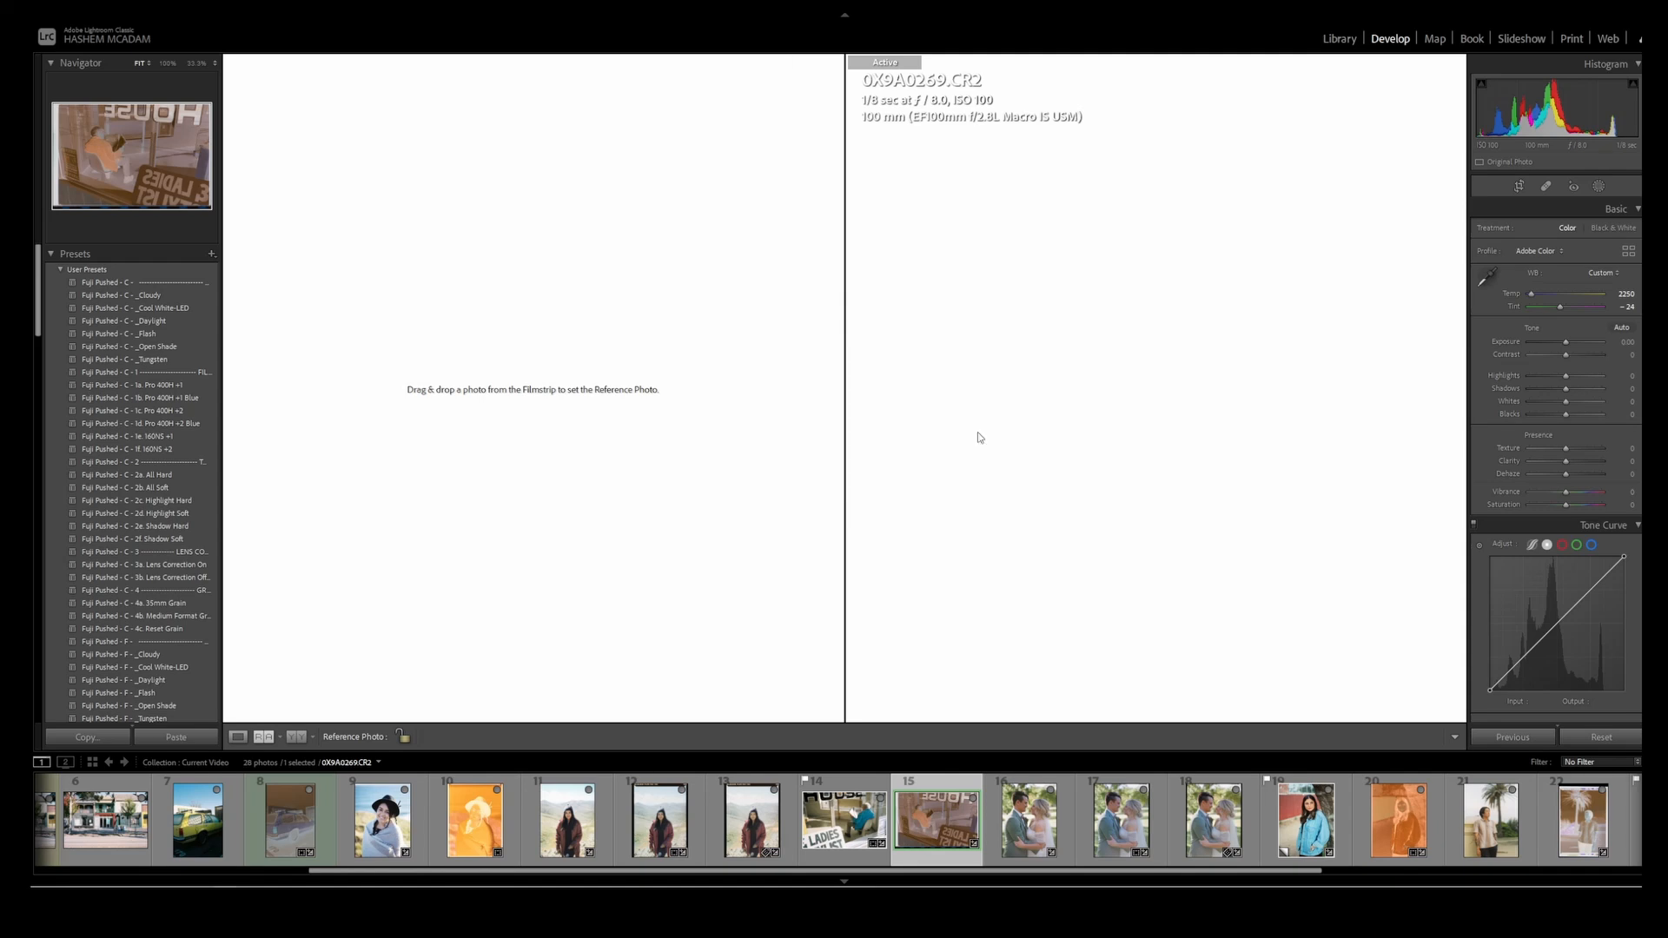
drag(362, 717, 374, 700)
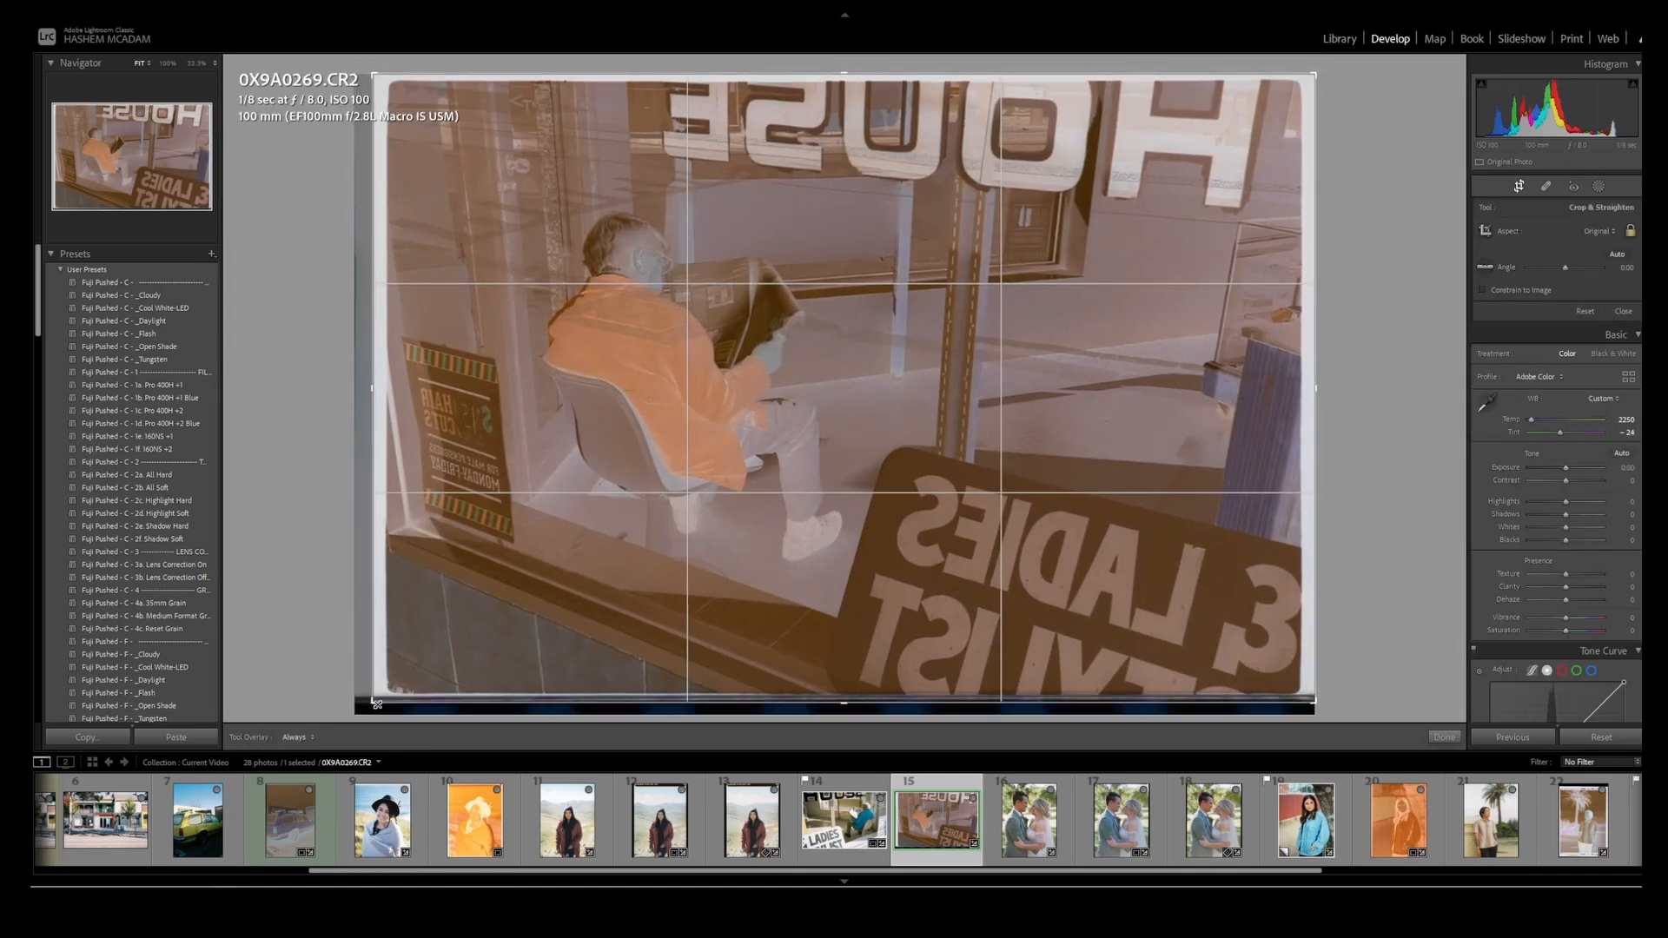
key(Return)
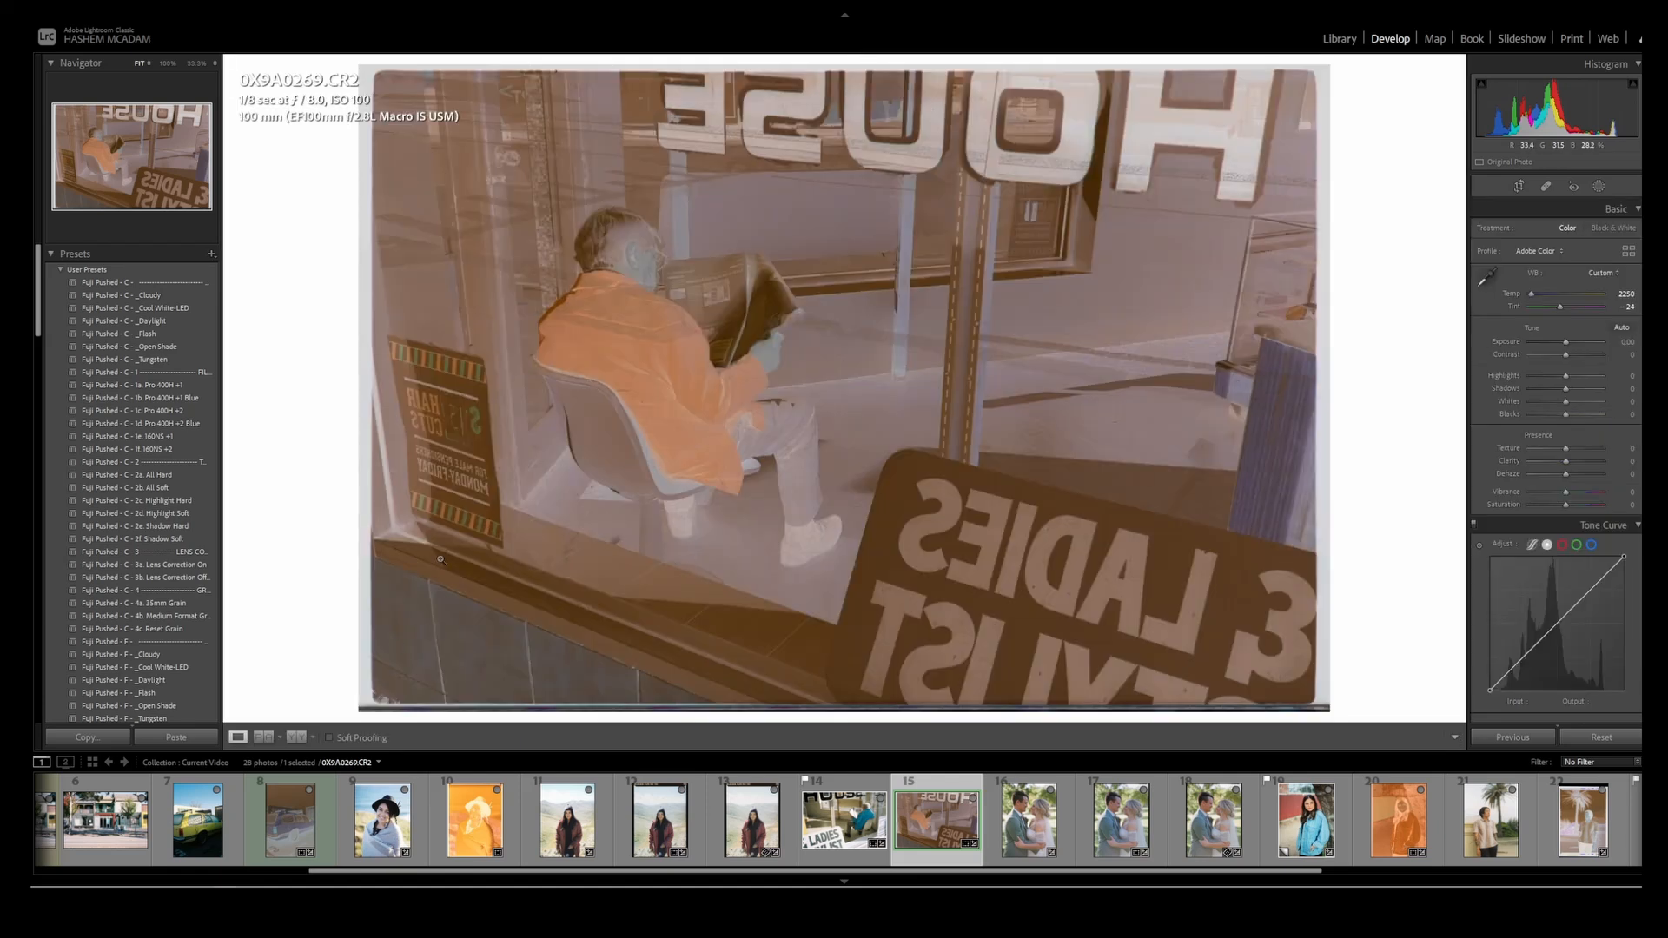
- Set 000069.JPG as the reference photo and flip the negative horizontally to match it
key(shift+r)
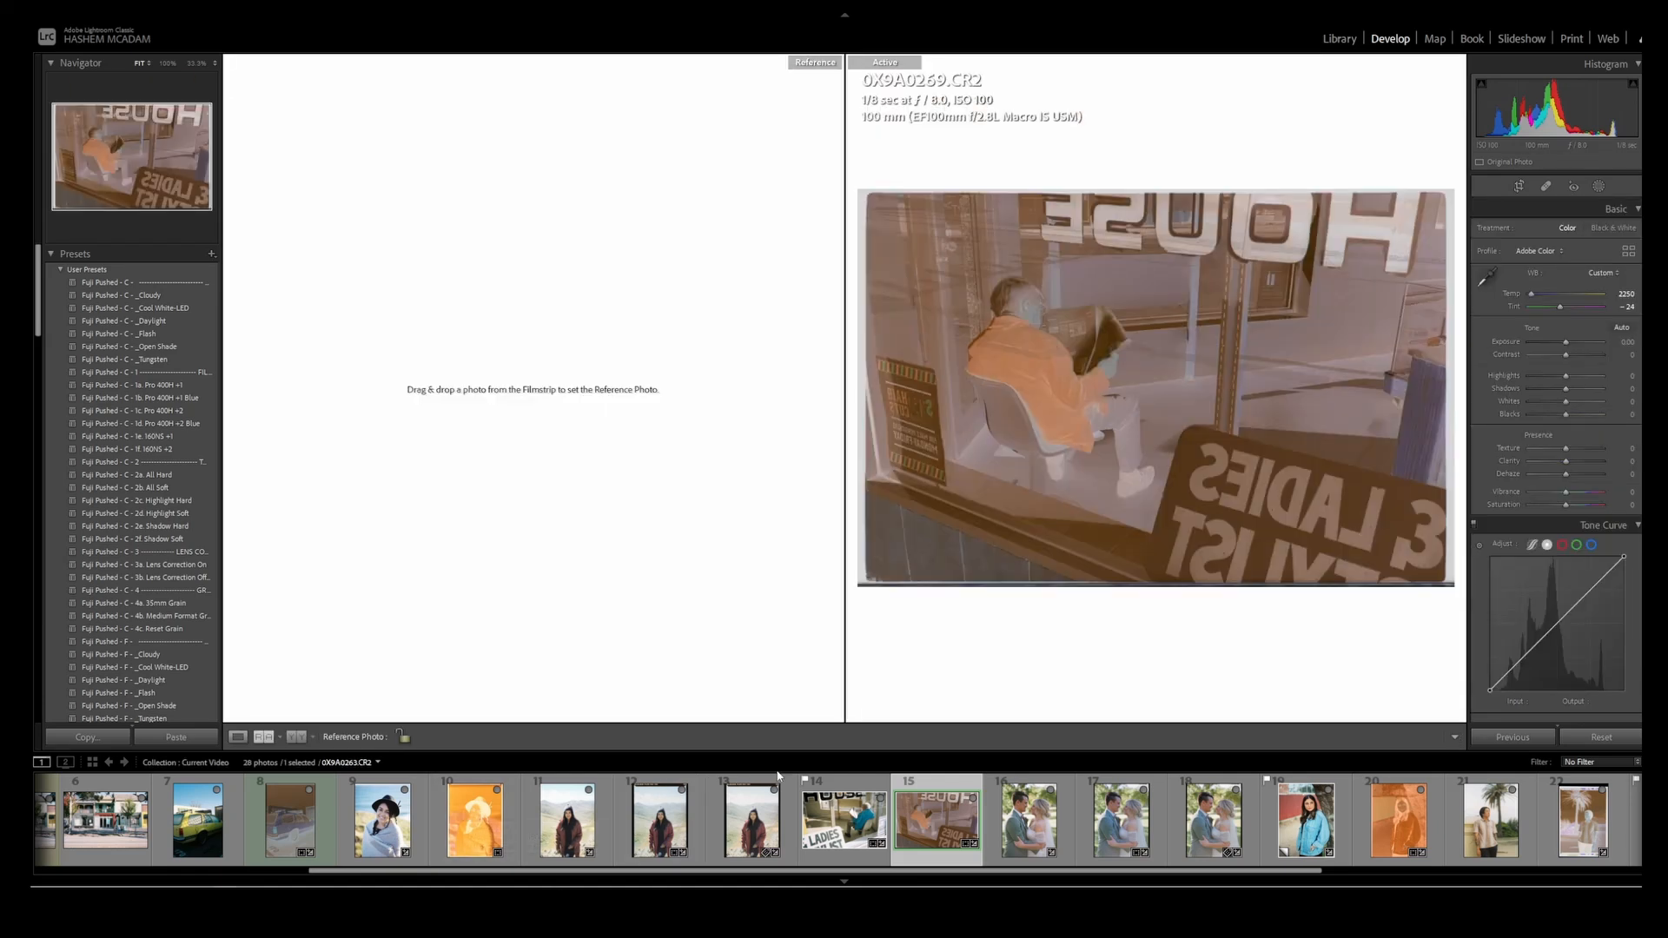
drag(864, 806, 709, 503)
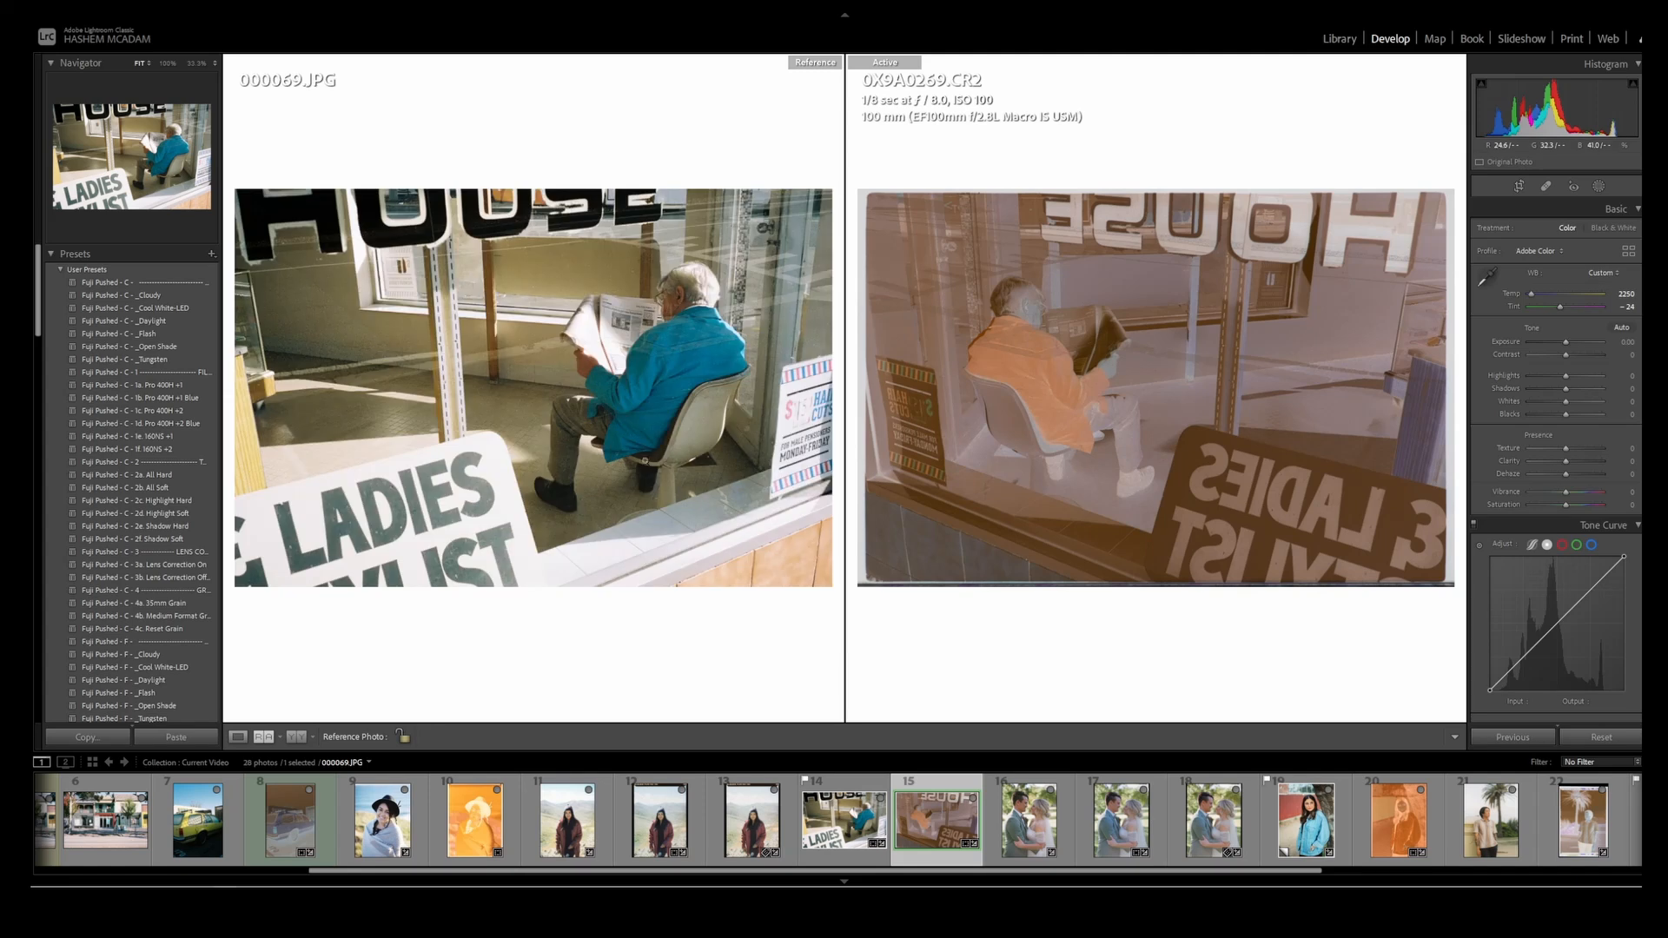
click(119, 7)
click(165, 162)
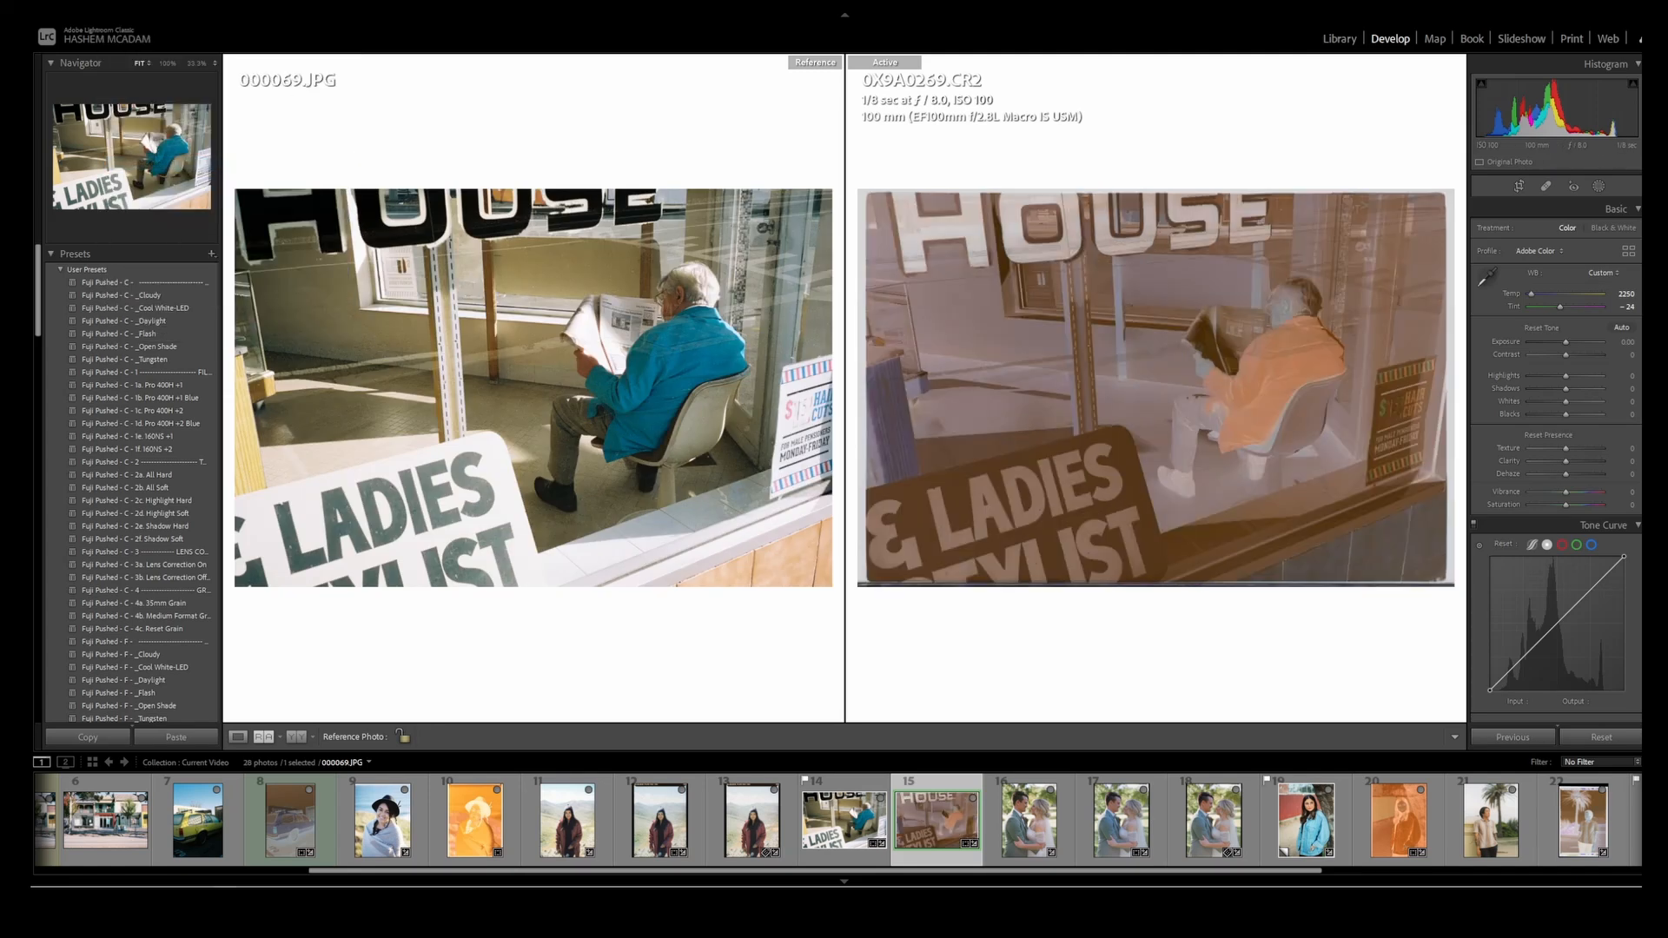
- Convert the negative with Negative Lab Pro, using Digital Camera, the Frontier color model, 3 - Default pre-saturation and a 5% border buffer
key(alt+f)
key(u)
key(n)
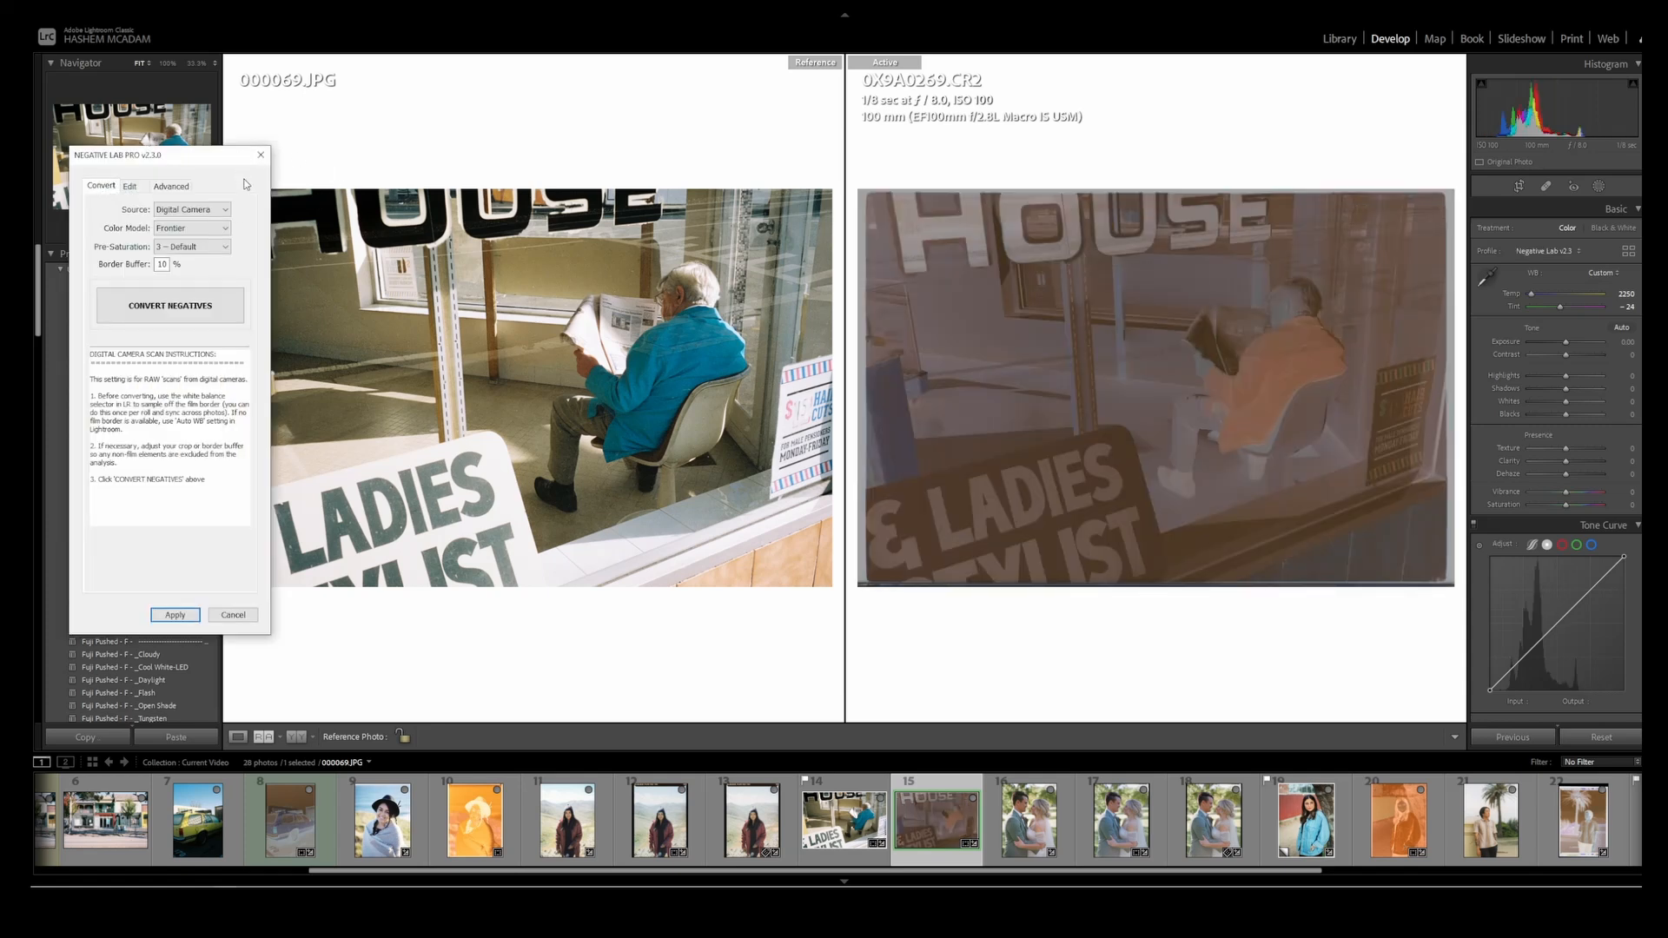
double_click(163, 264)
text(5)
click(181, 307)
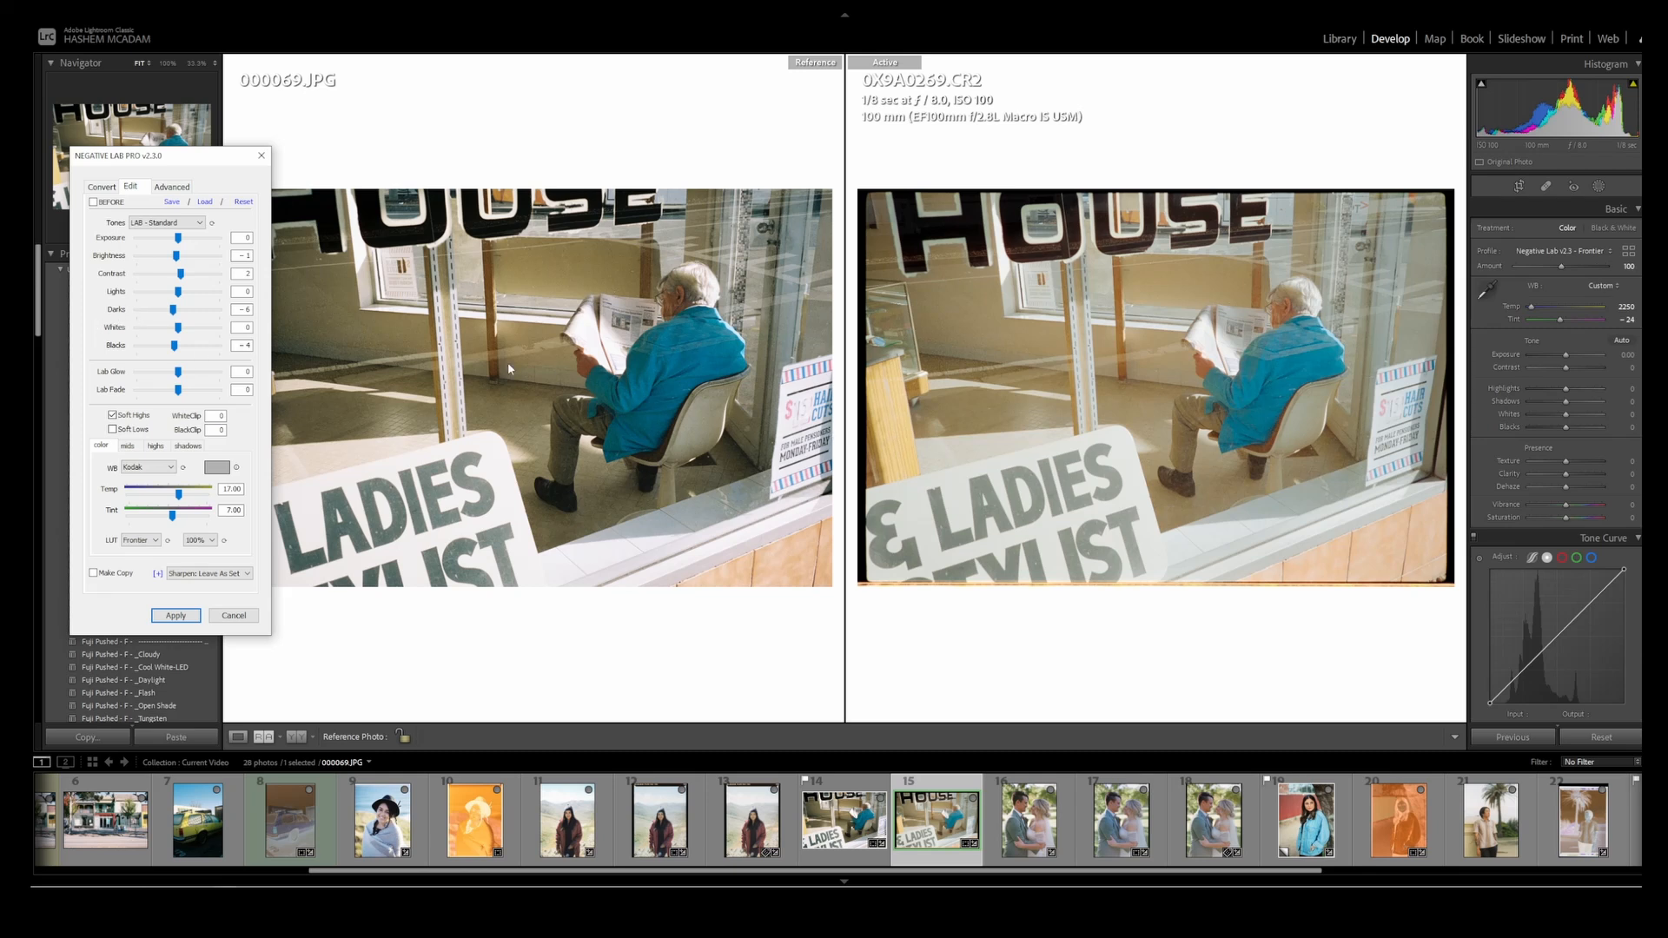
- Reset the edit settings, set Exposure to -6 and Brightness to -4, lower Contrast slightly, and choose the LAB - Hard tone profile
click(243, 203)
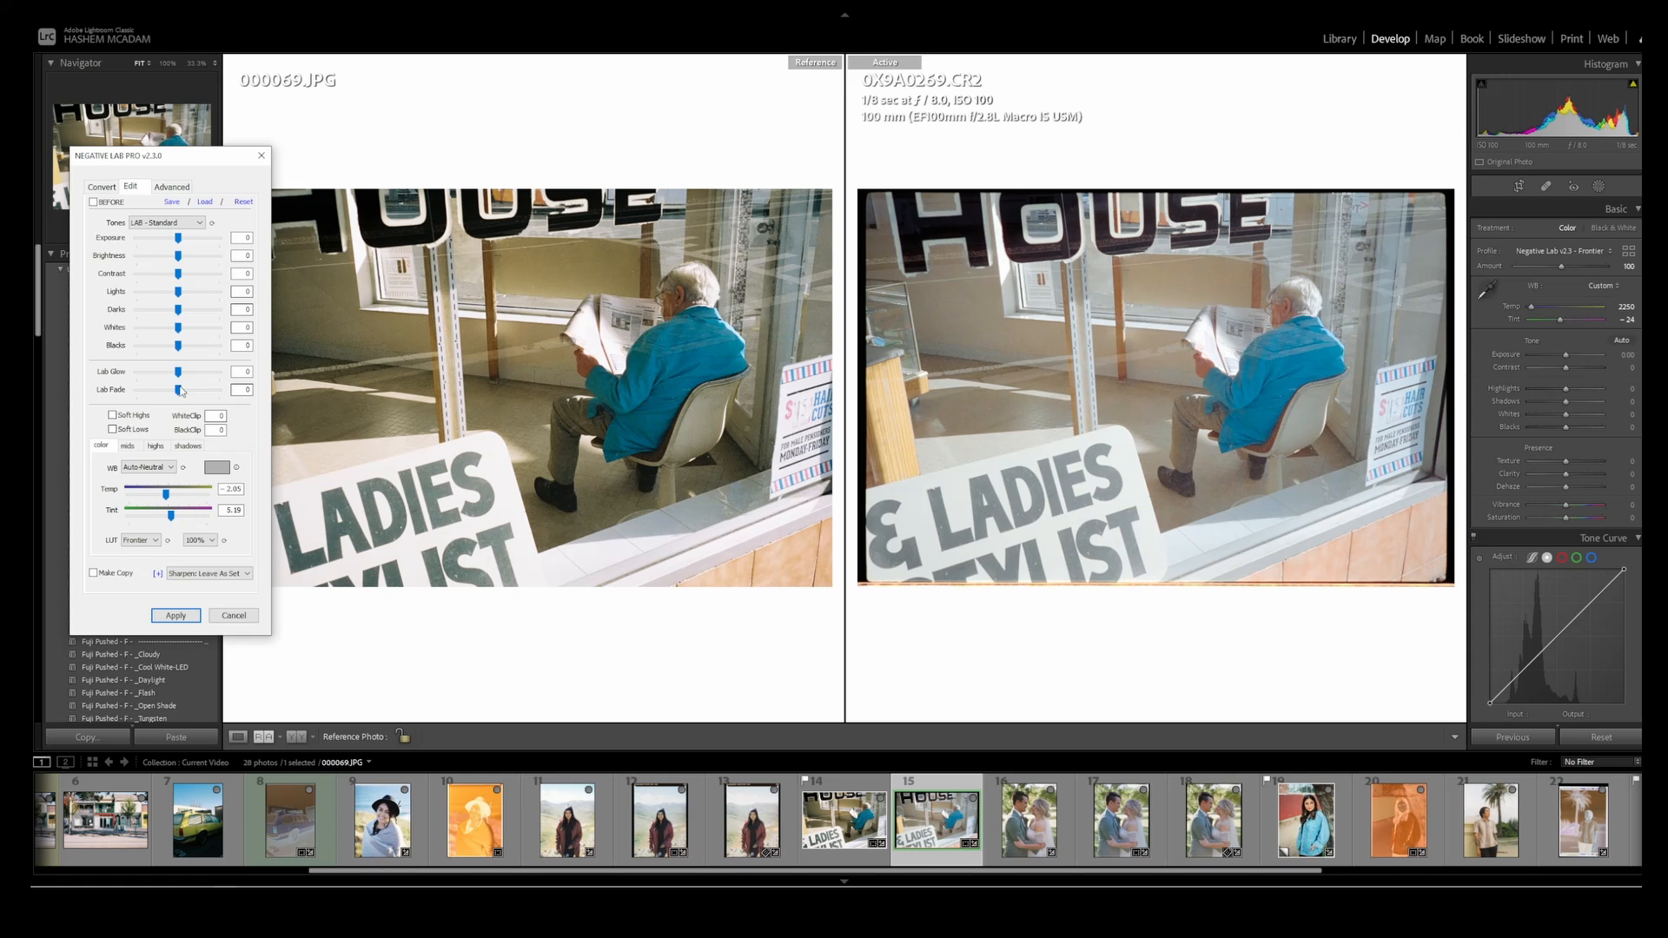
drag(180, 376, 184, 382)
double_click(114, 376)
mouse_move(177, 272)
mouse_down()
mouse_move(202, 286)
mouse_move(174, 243)
mouse_move(162, 264)
mouse_move(183, 267)
mouse_move(170, 239)
mouse_move(174, 273)
mouse_up()
click(183, 225)
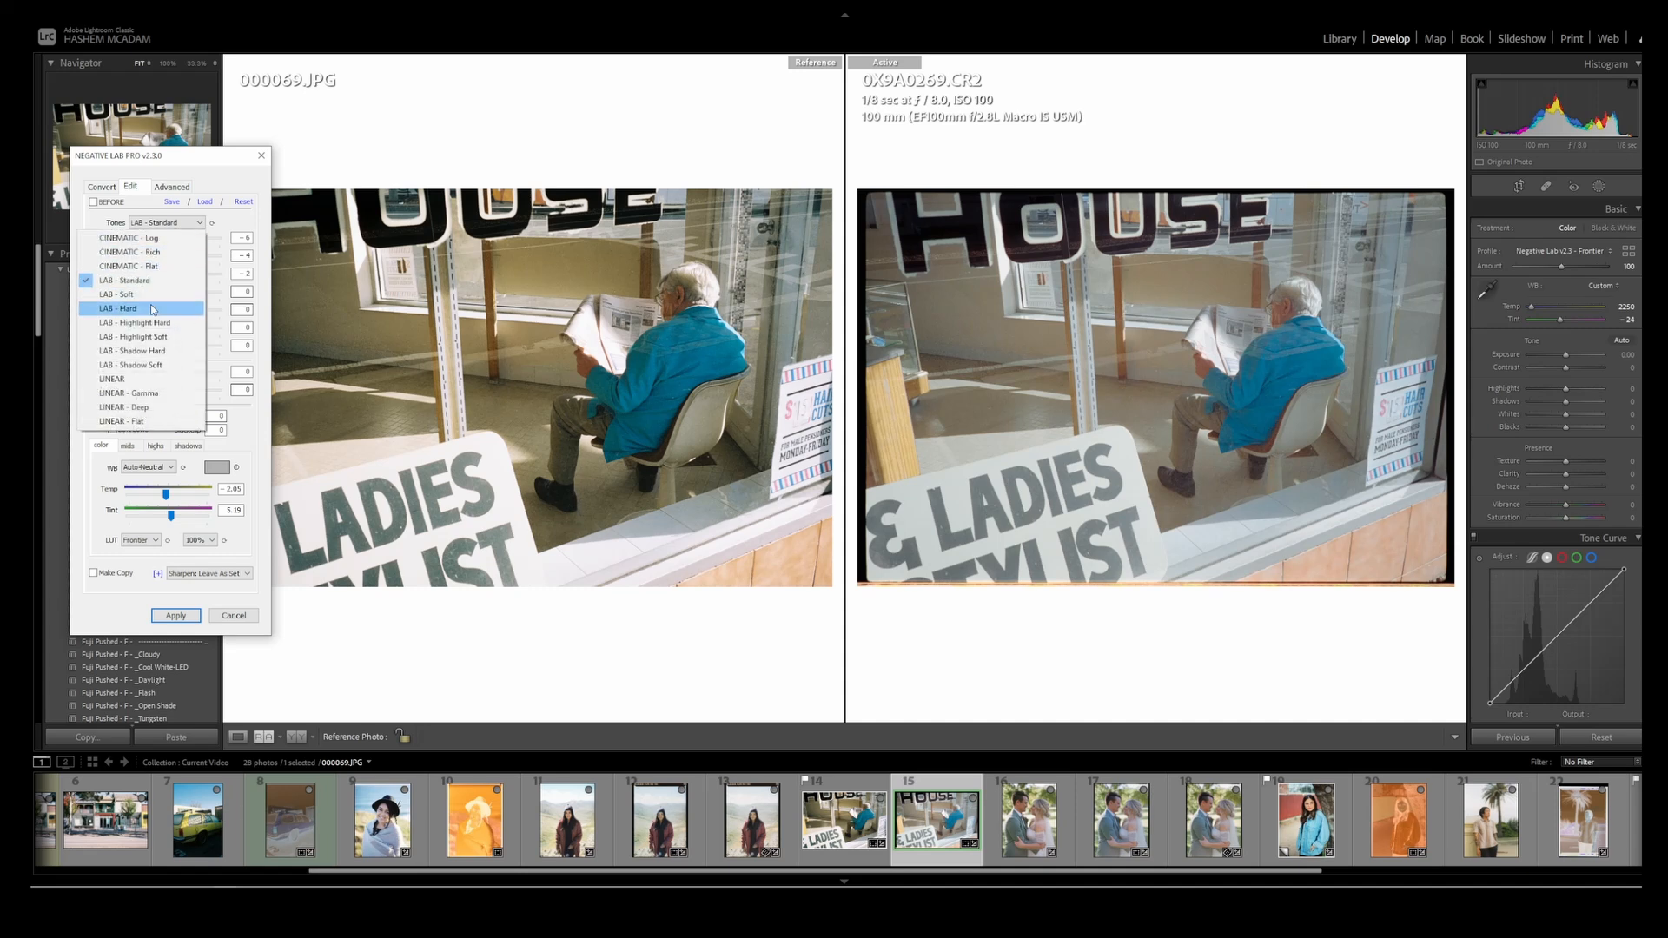
click(153, 295)
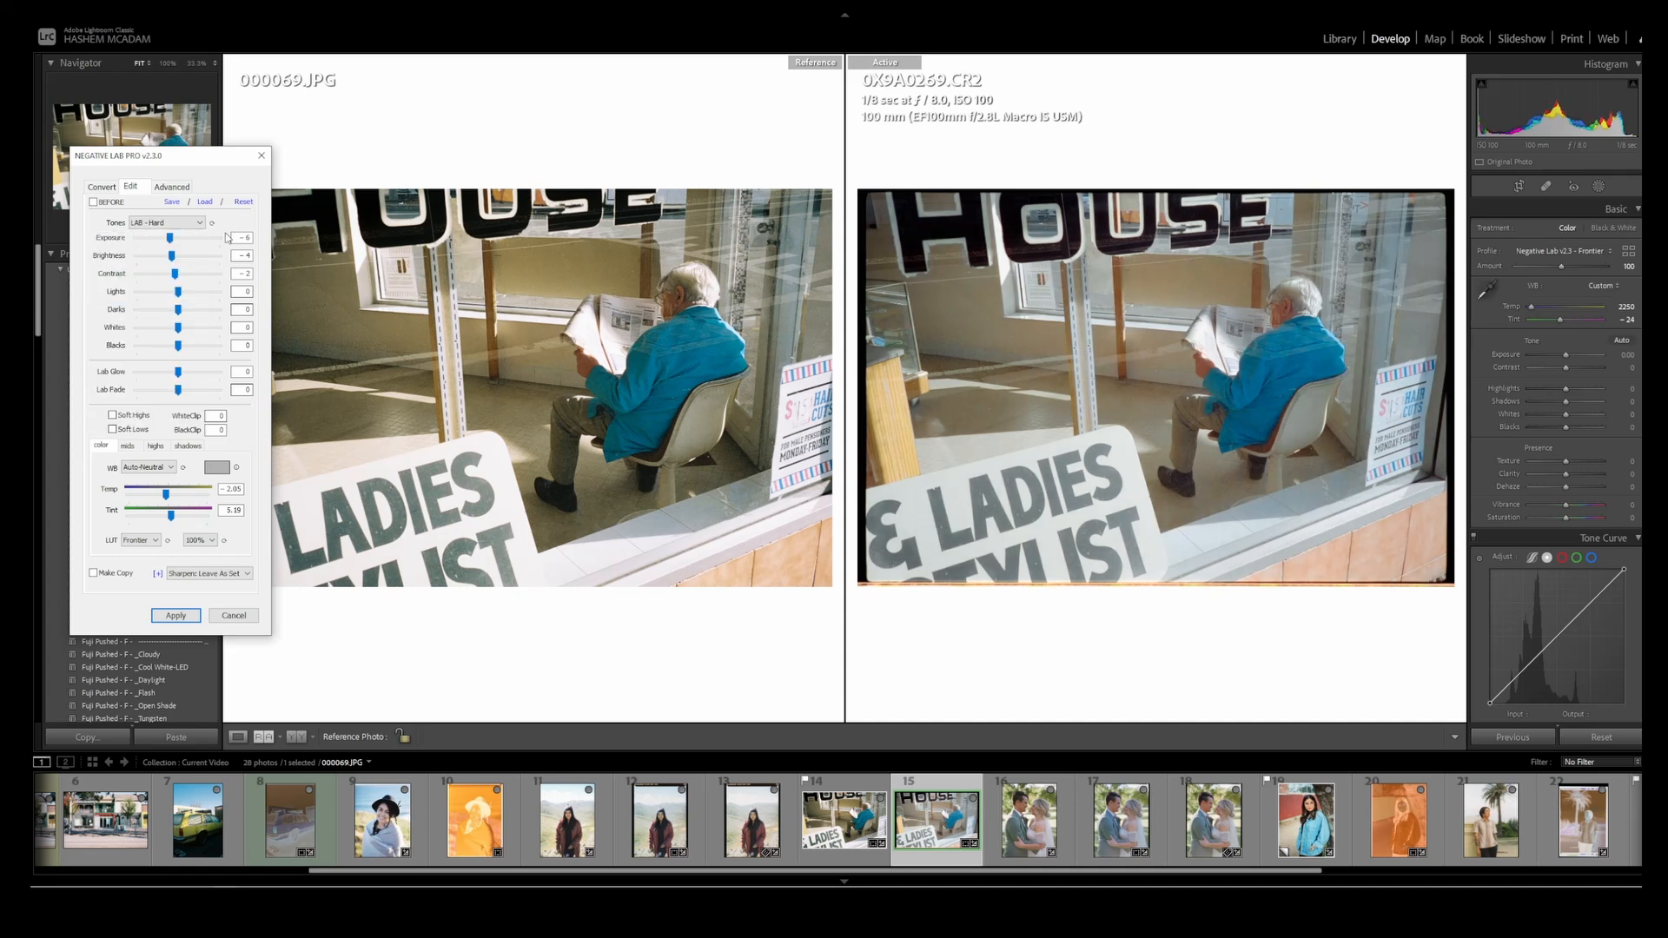
- Set the conversion's Contrast to 4, warm the Temp slightly and set the Tint to 6
drag(177, 276, 185, 283)
click(171, 499)
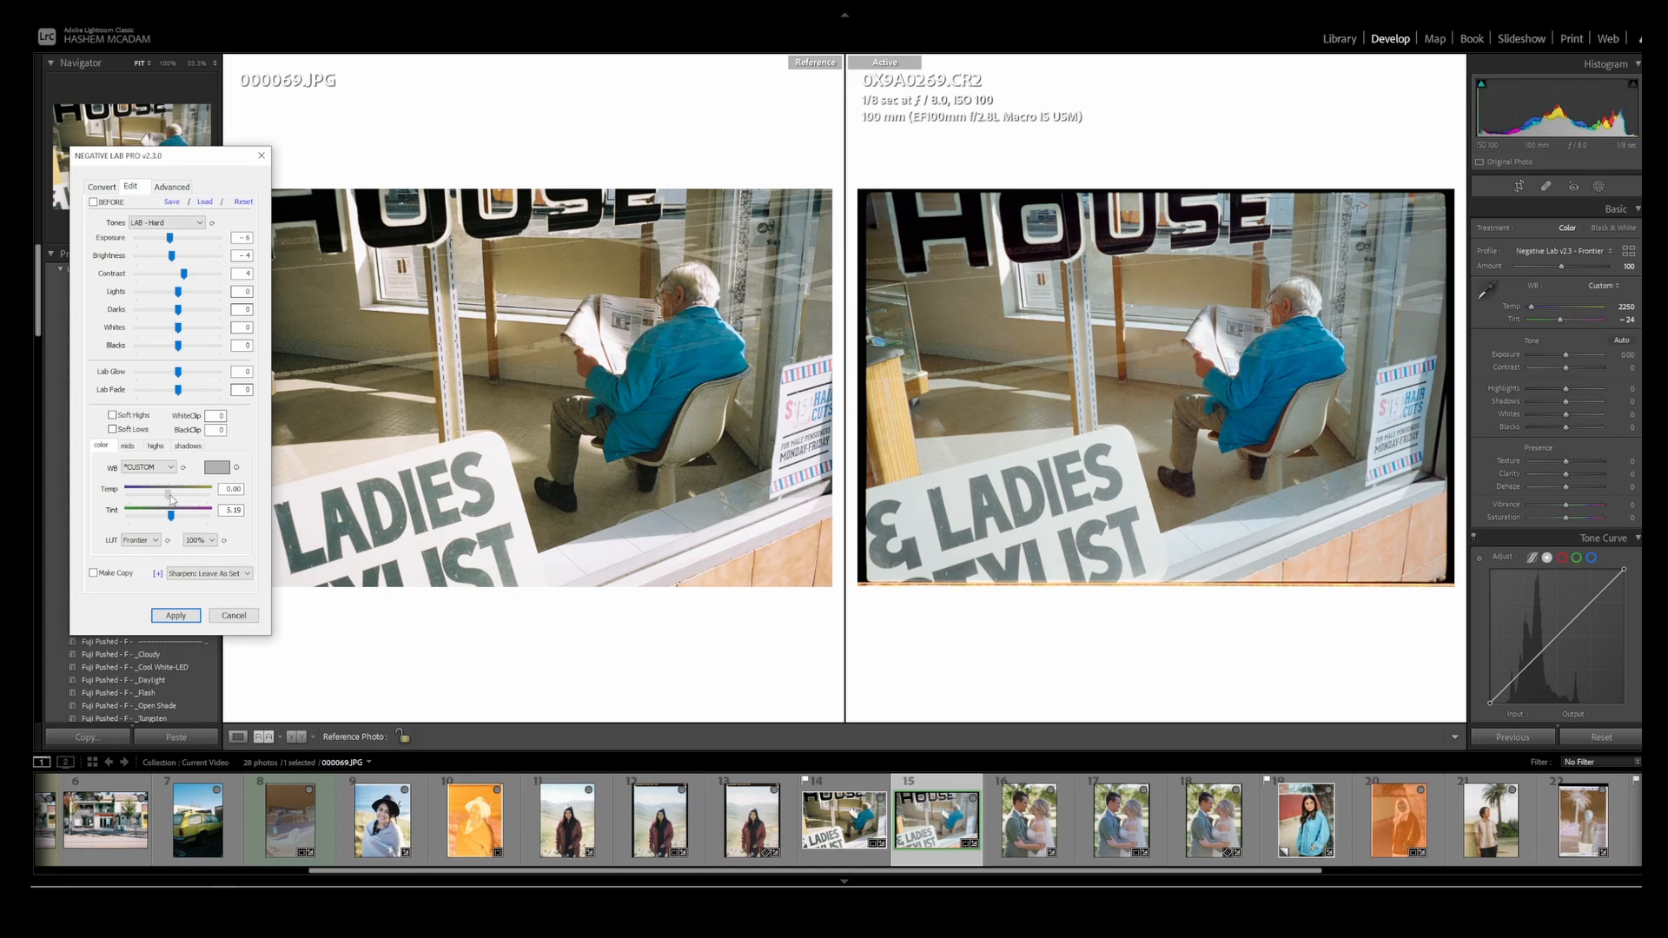
drag(172, 495, 173, 515)
- Set Whites to 14, Blacks to -12, Lab Glow to 14 and Lab Fade to 10, lower Darks slightly, and choose the Natural LUT
drag(185, 376, 190, 335)
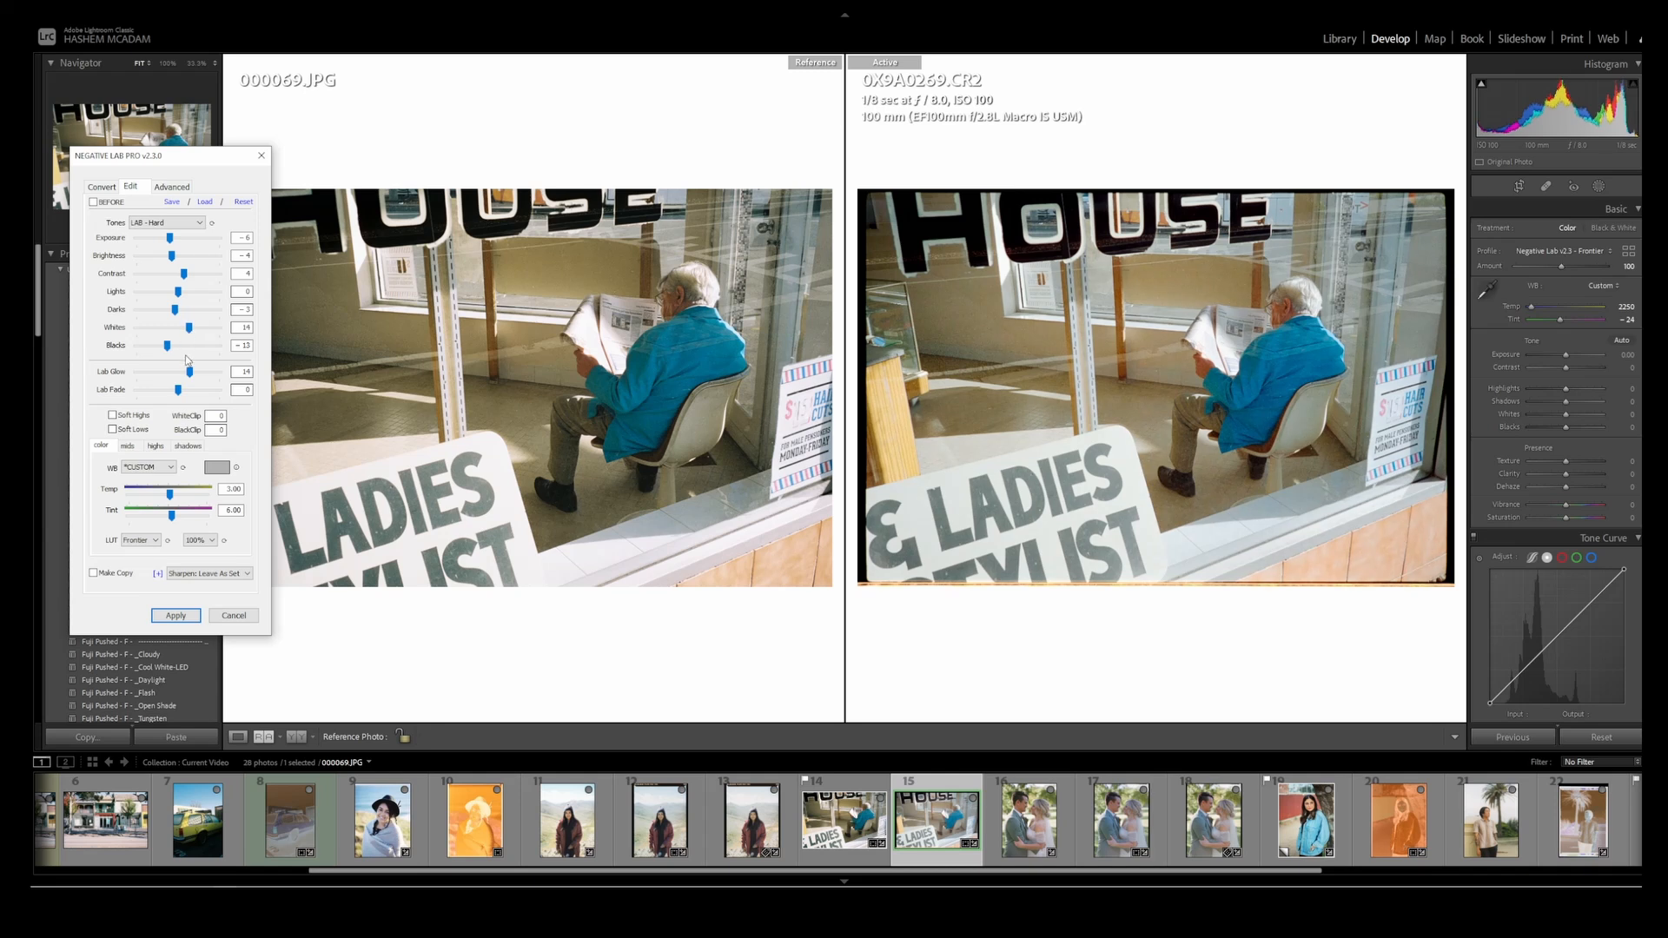
drag(181, 392, 190, 395)
click(134, 541)
click(127, 571)
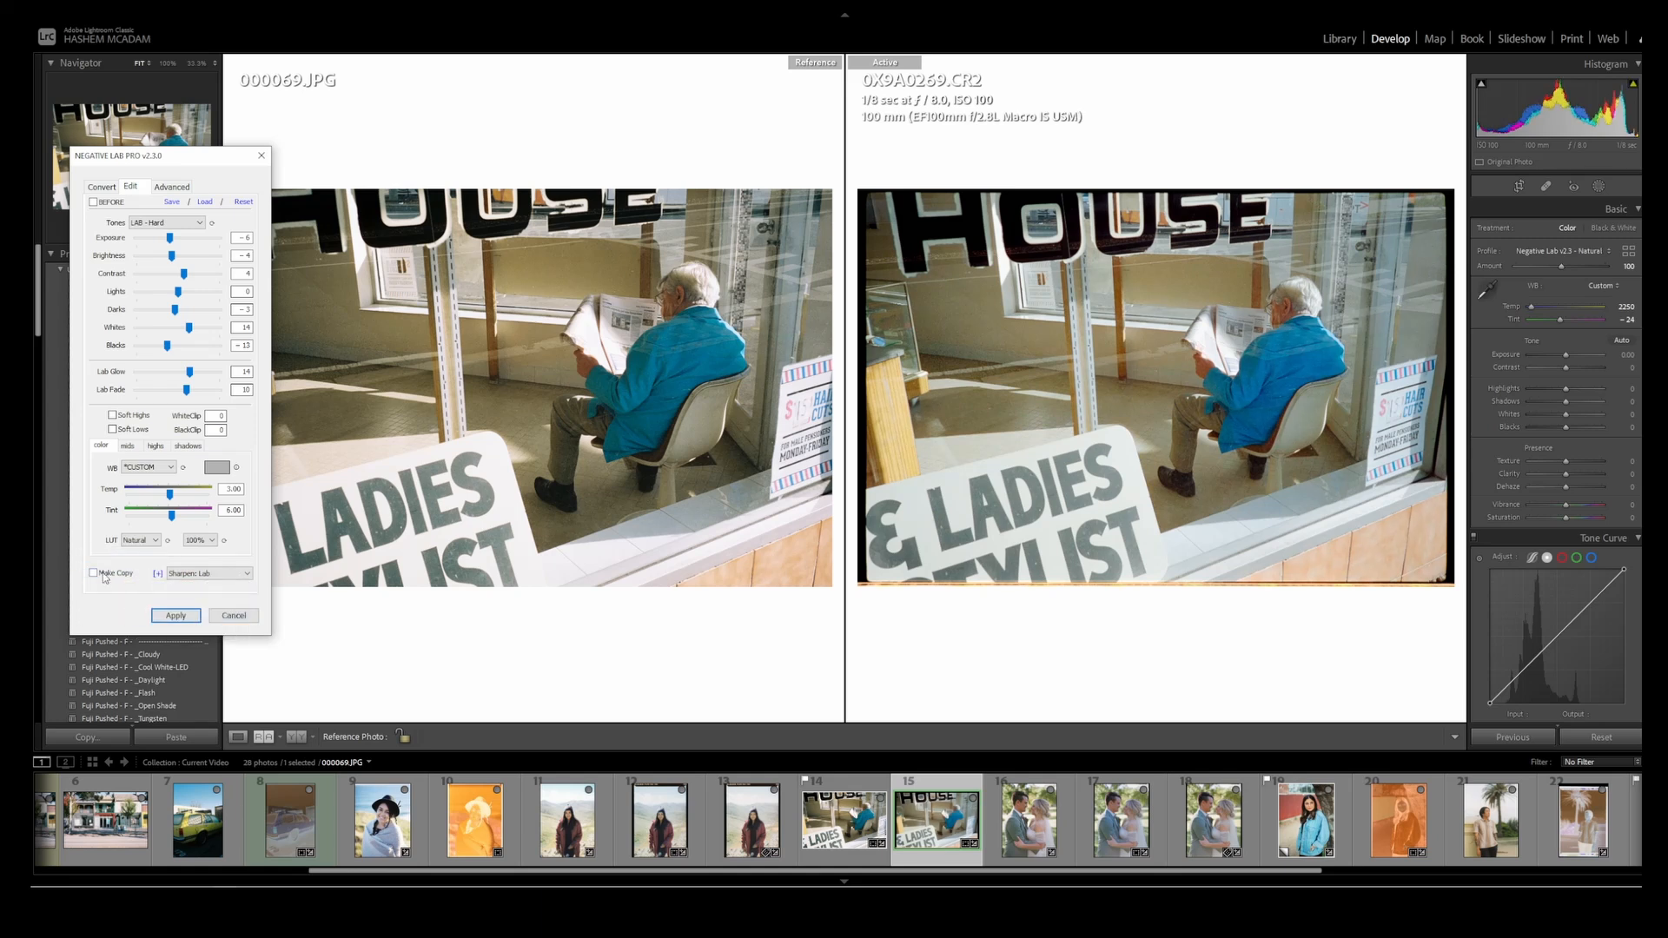
- Apply the conversion with Lab sharpening and a positive copy, and bring up 0X9A0269-positive.jpg beside the reference
click(146, 612)
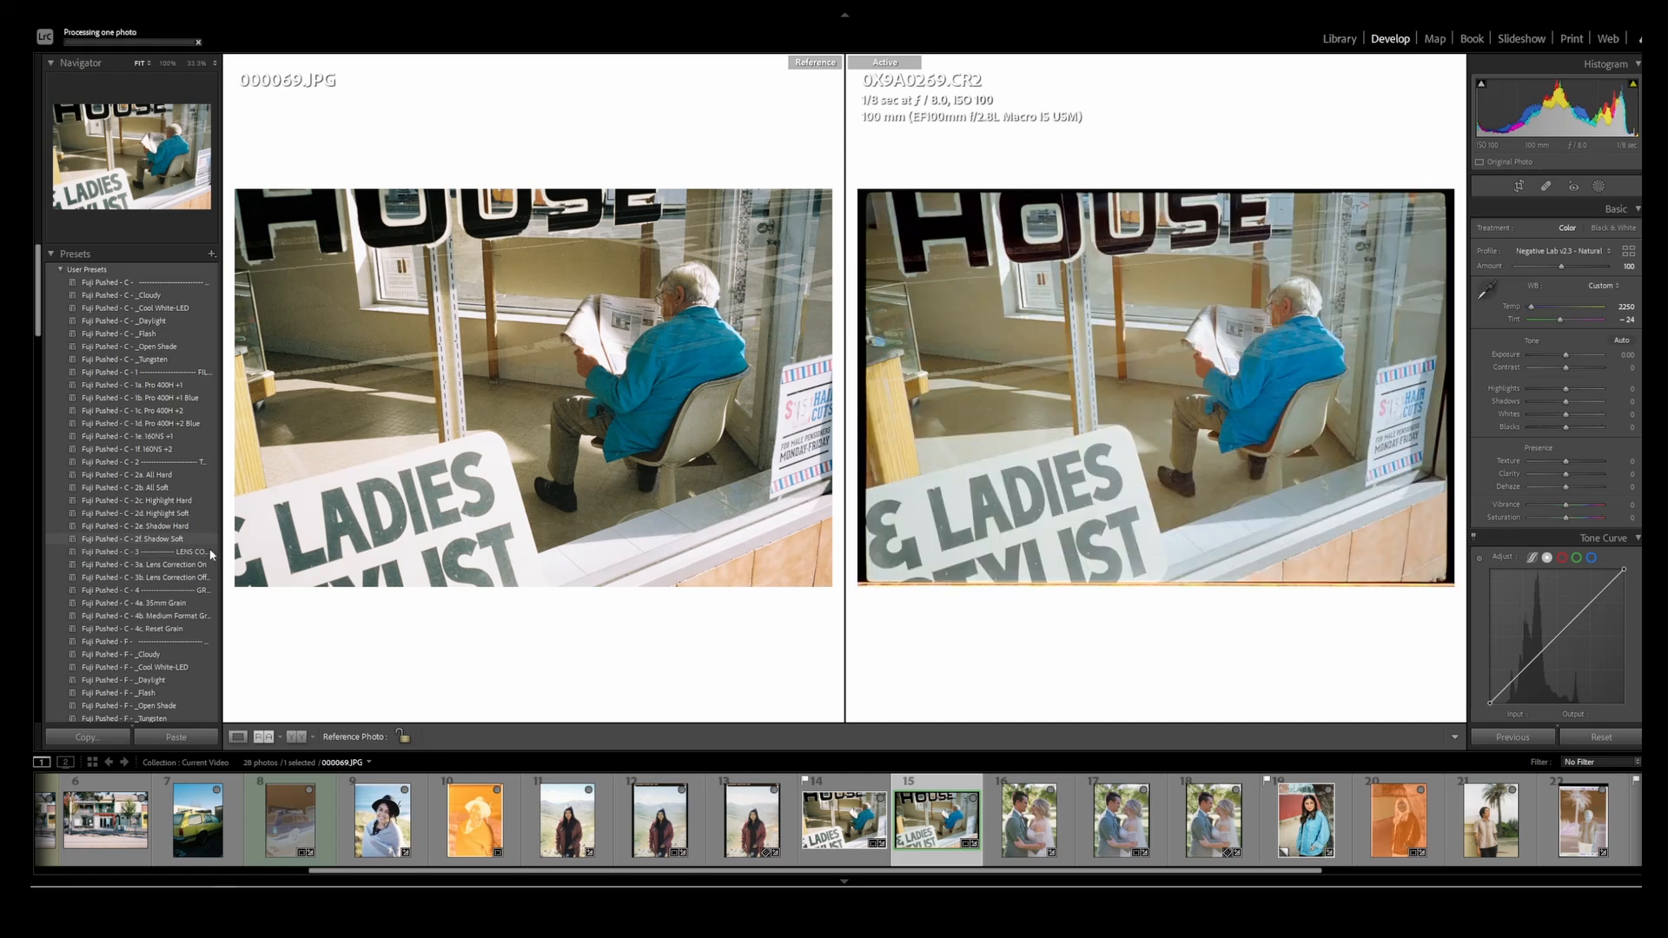
drag(842, 876, 1456, 865)
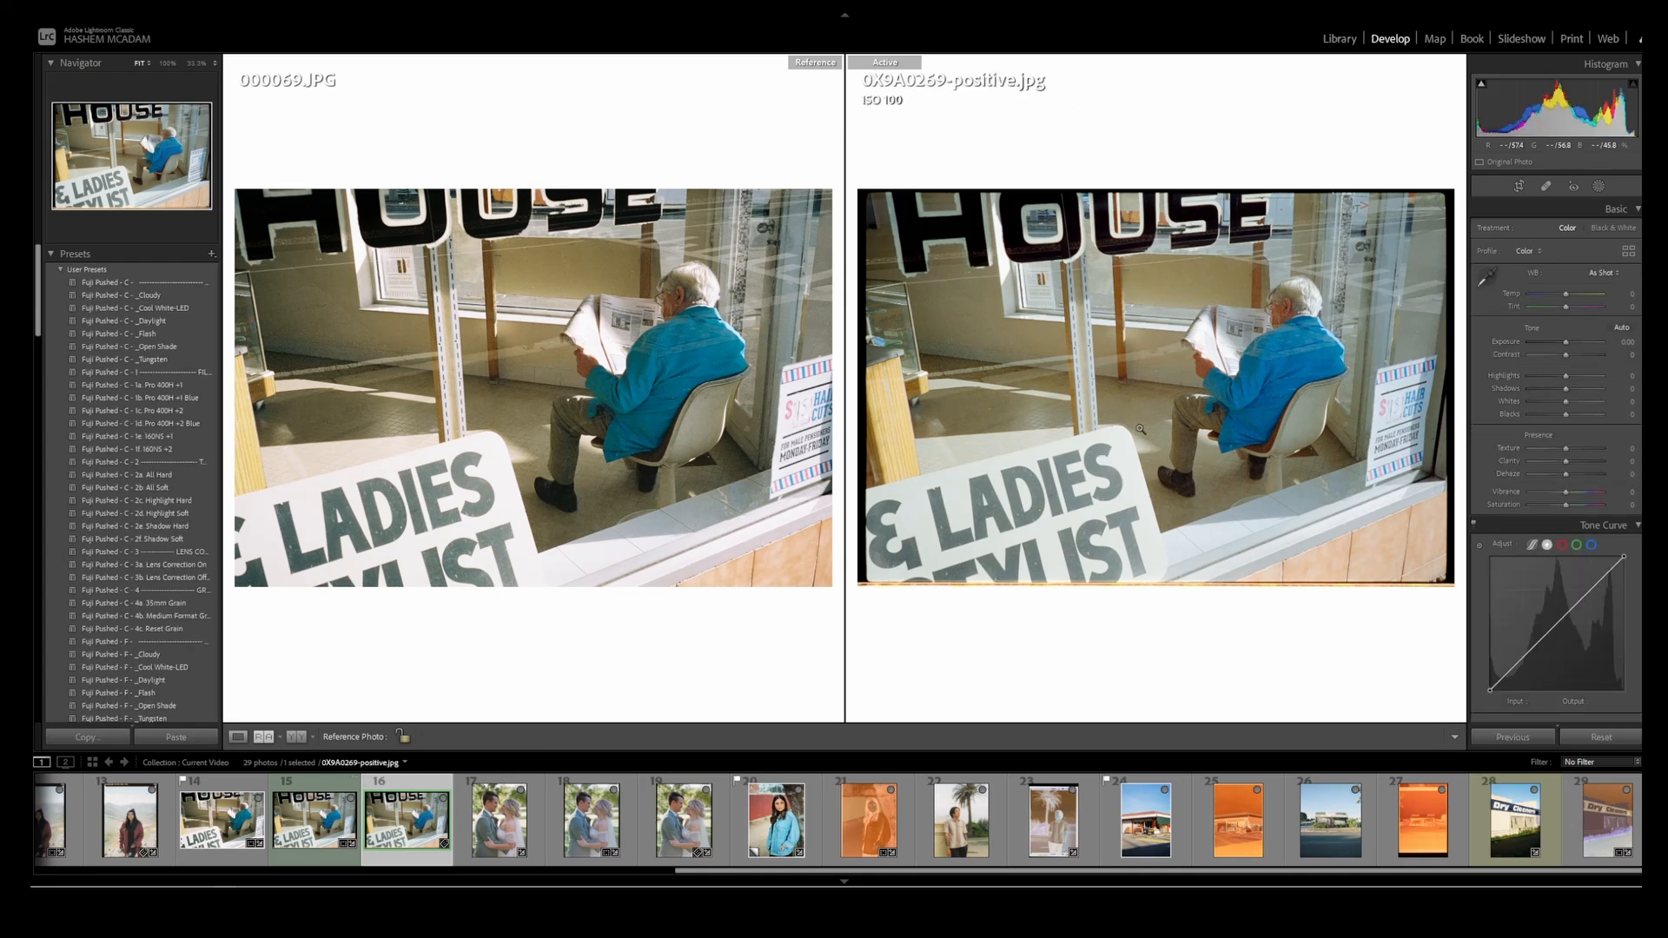
- Apply the Negative Lab - Frontier profile to 0X9A0269-positive.jpg
click(1629, 252)
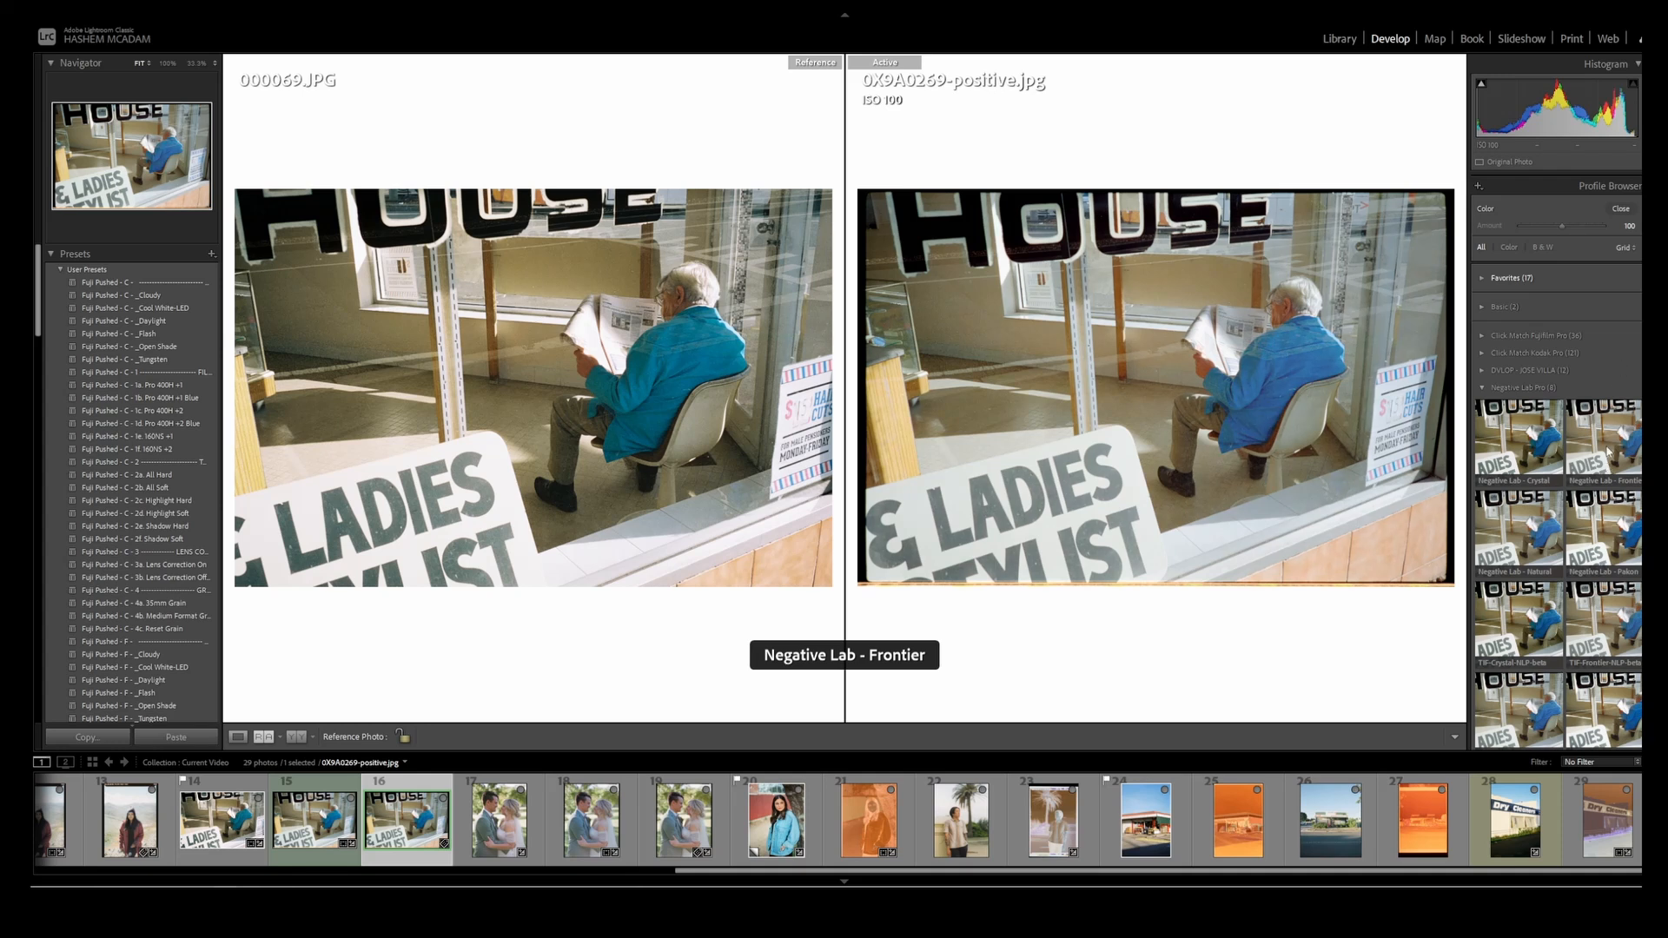
click(1602, 443)
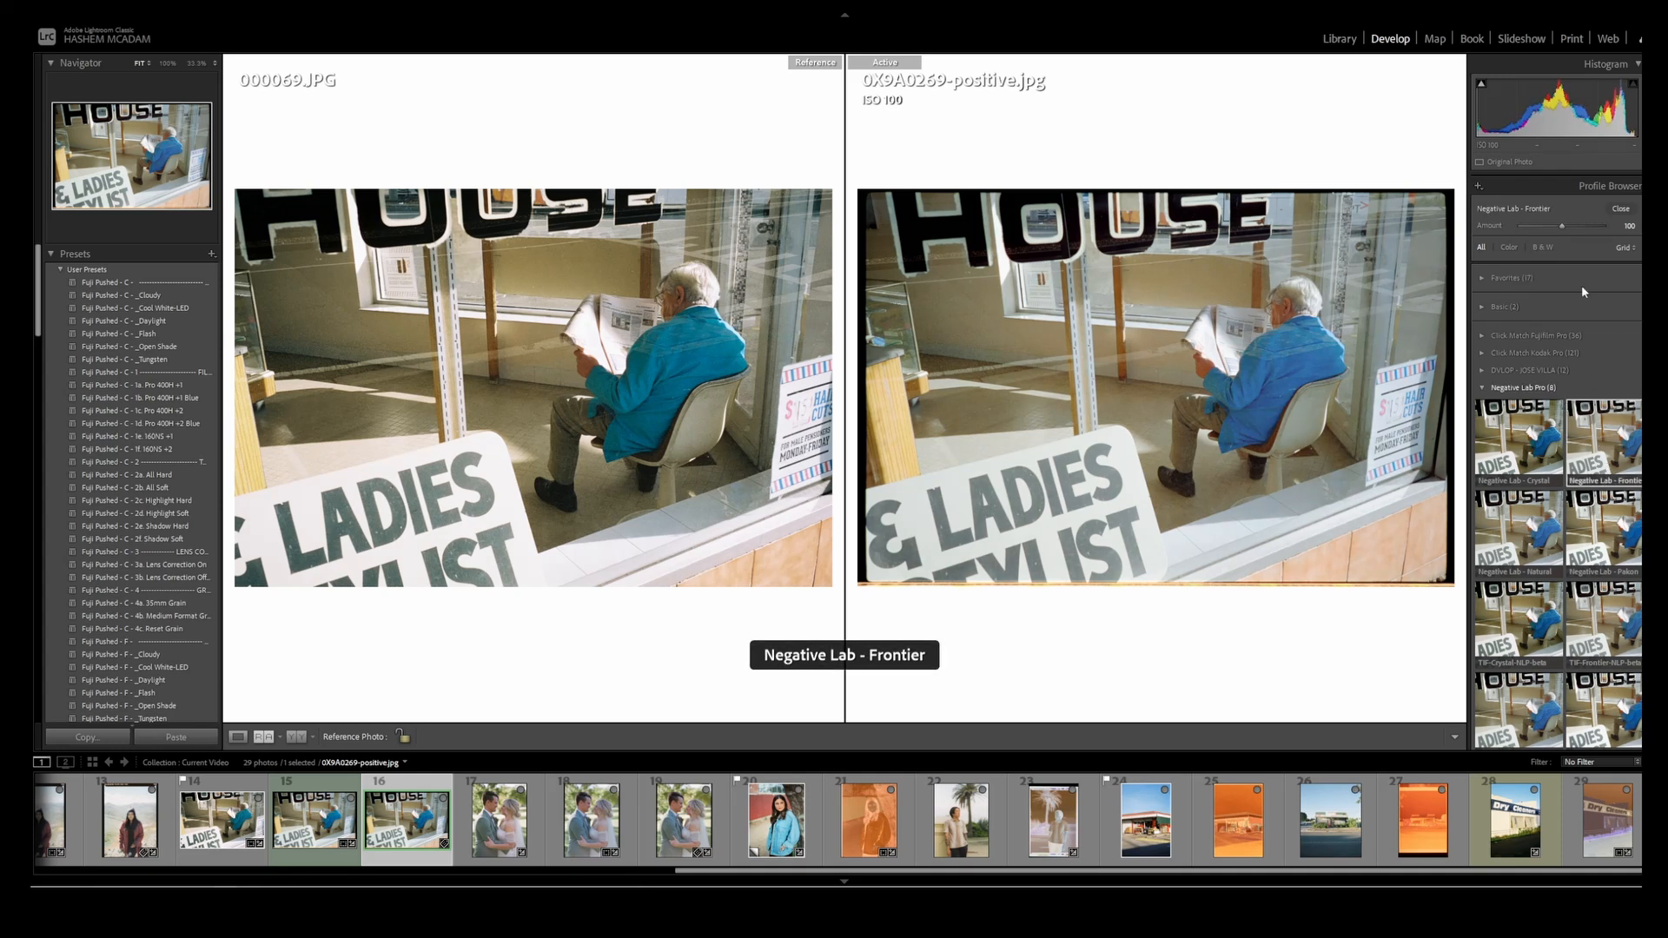
click(1620, 209)
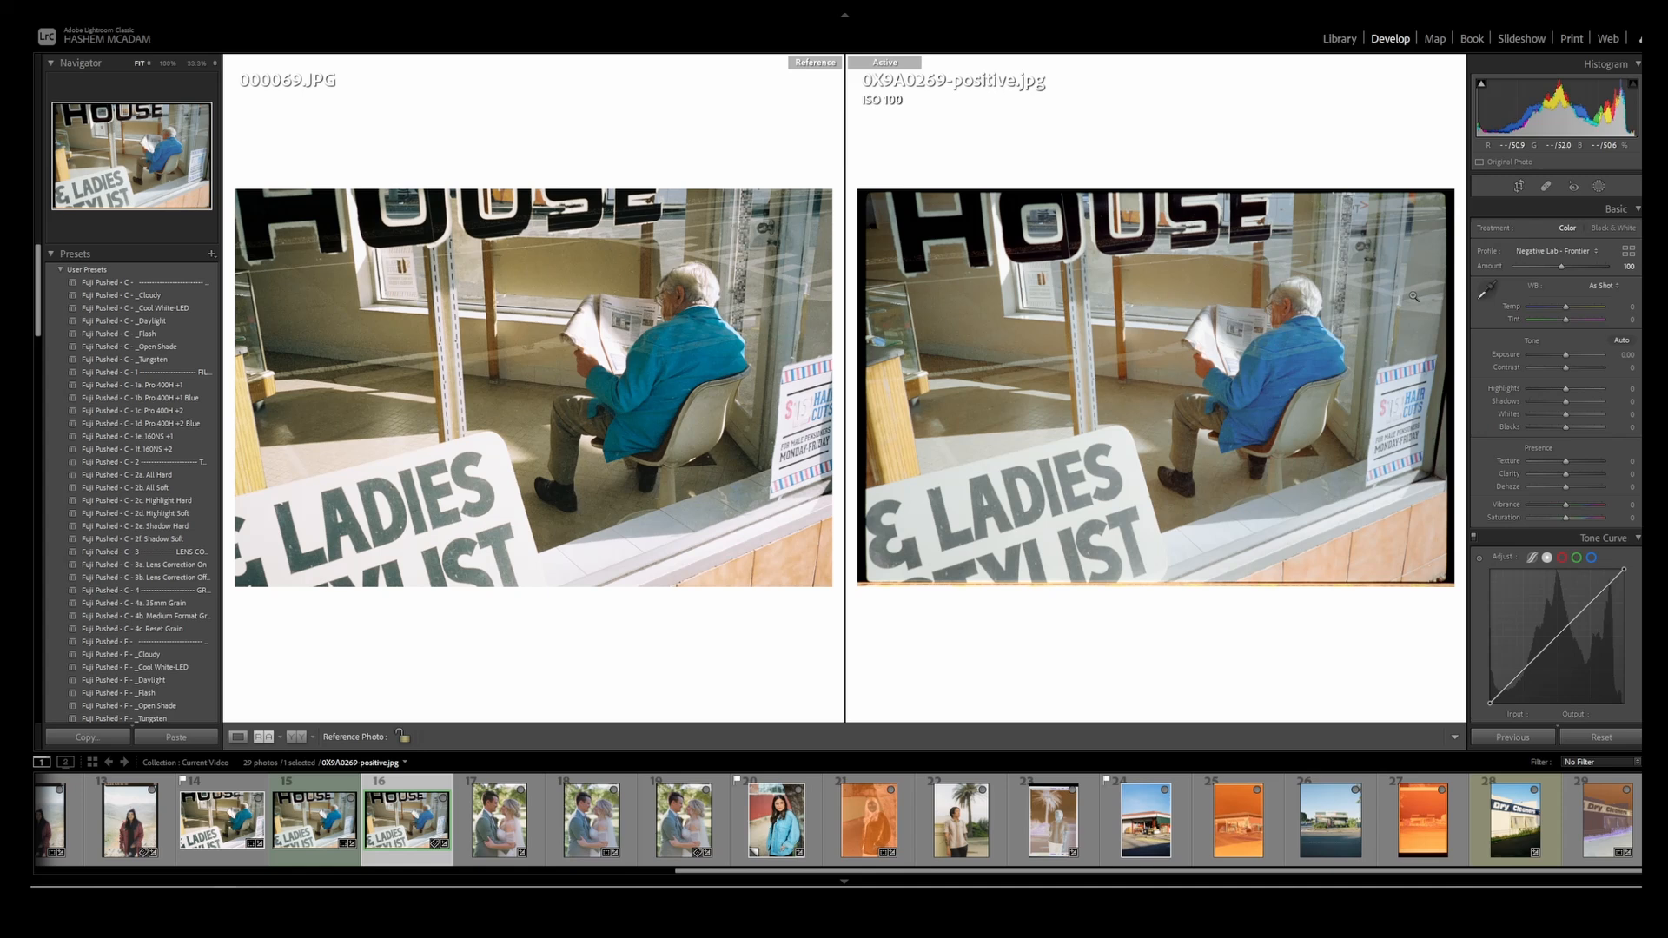
- Compare the newspaper and hand detail at 100% in the reference scan and the positive copy
click(1221, 347)
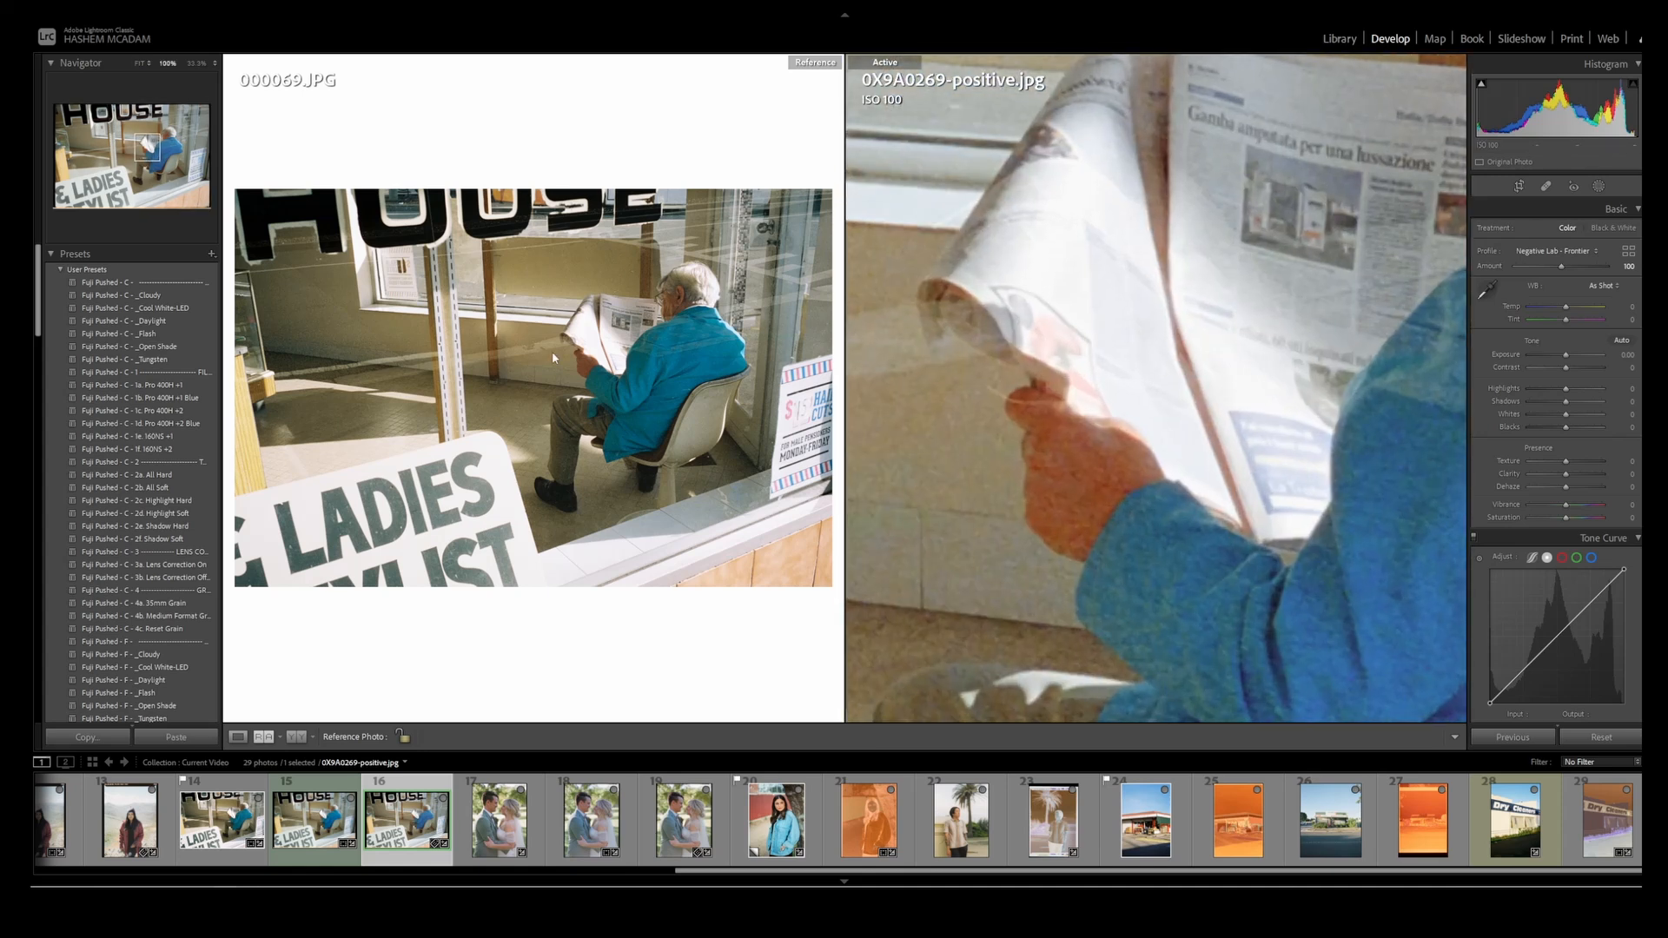
click(550, 351)
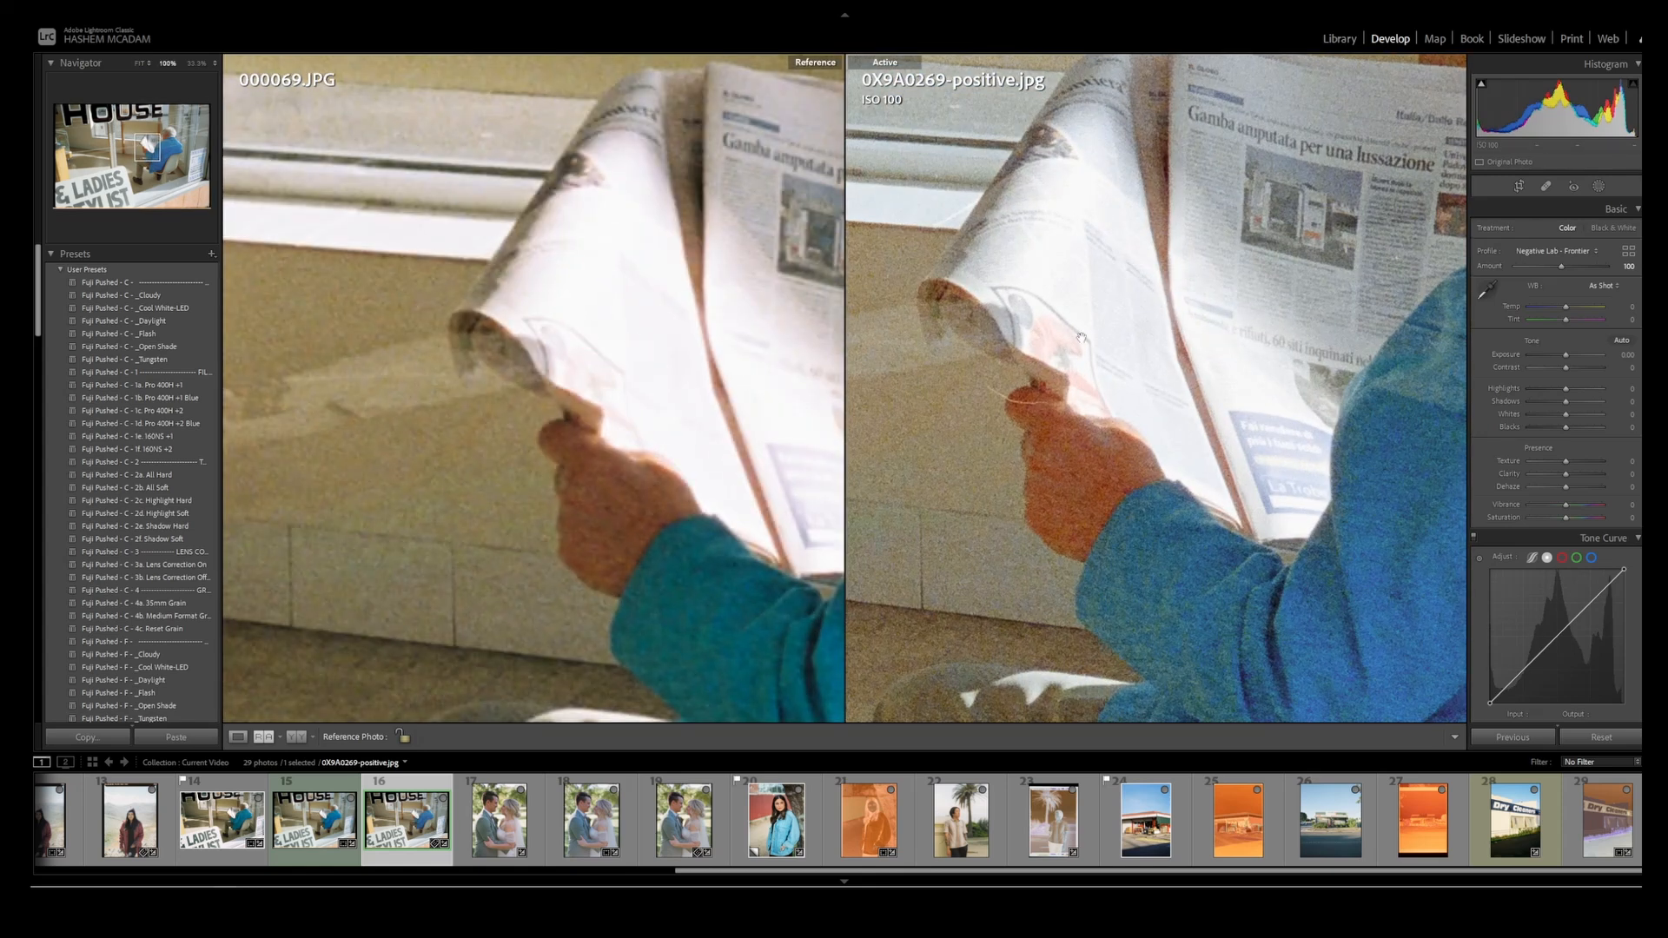
drag(1101, 306, 1132, 387)
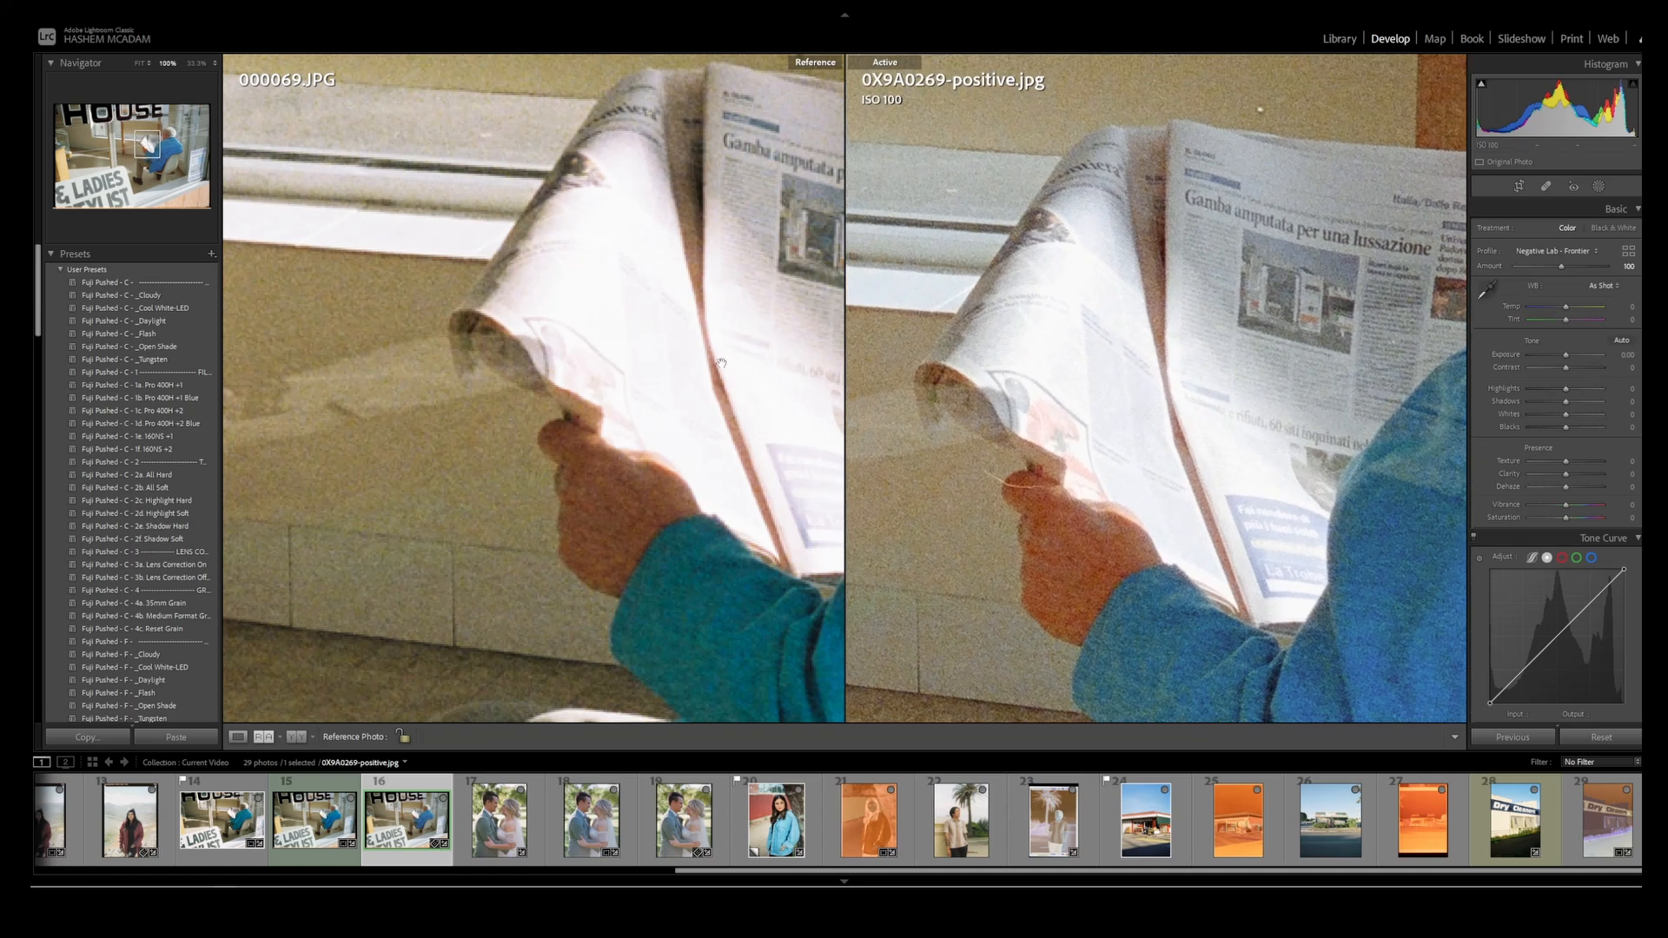
drag(717, 355, 547, 409)
click(1118, 412)
click(562, 436)
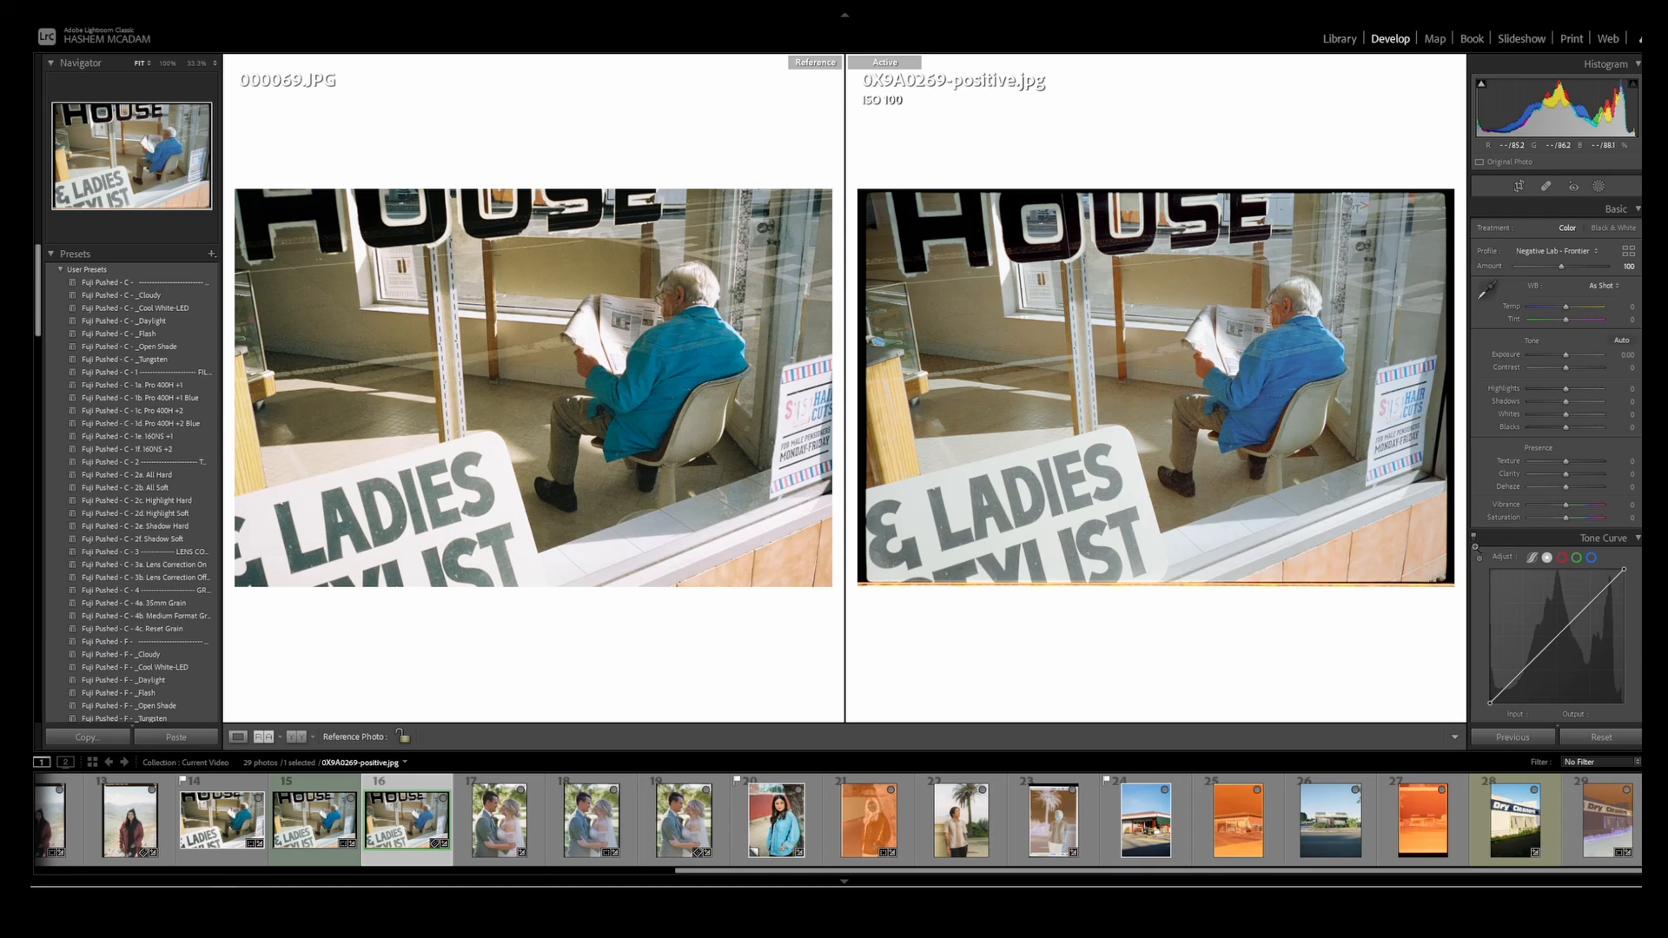
- Set Whites to 8 and shift the hues: Red 7, Orange 10, Yellow 10, Green 8, Aqua -7 and Blue -7
drag(1620, 569, 1623, 569)
drag(1583, 412, 1569, 420)
scroll(1491, 394, down, 6)
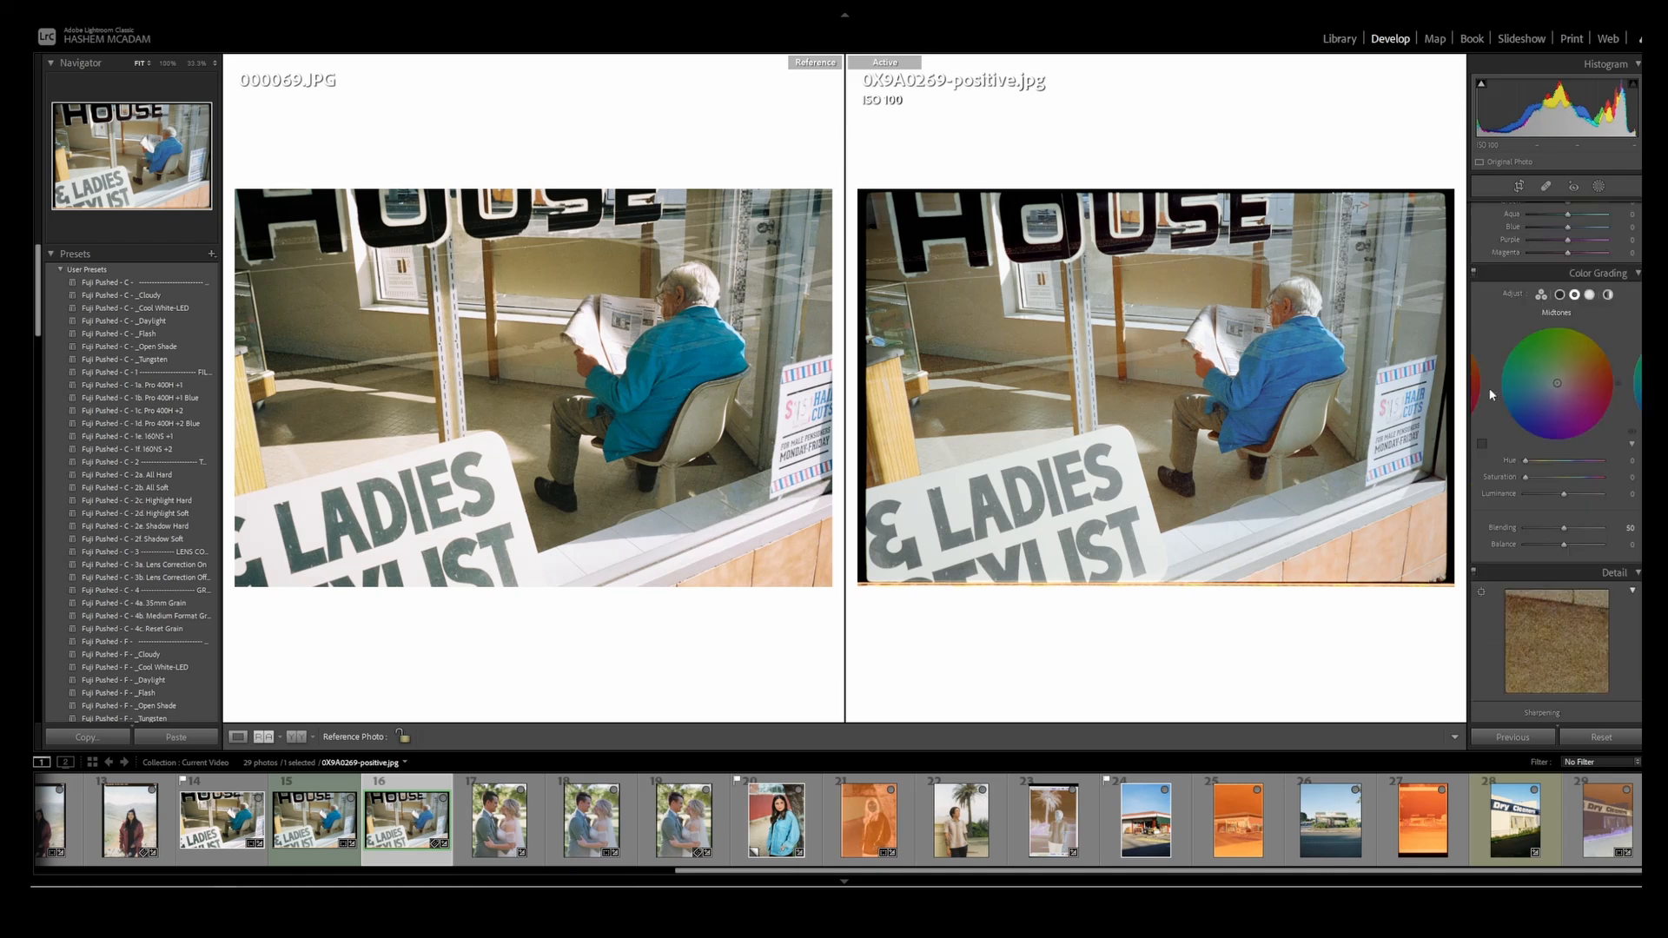
click(1560, 424)
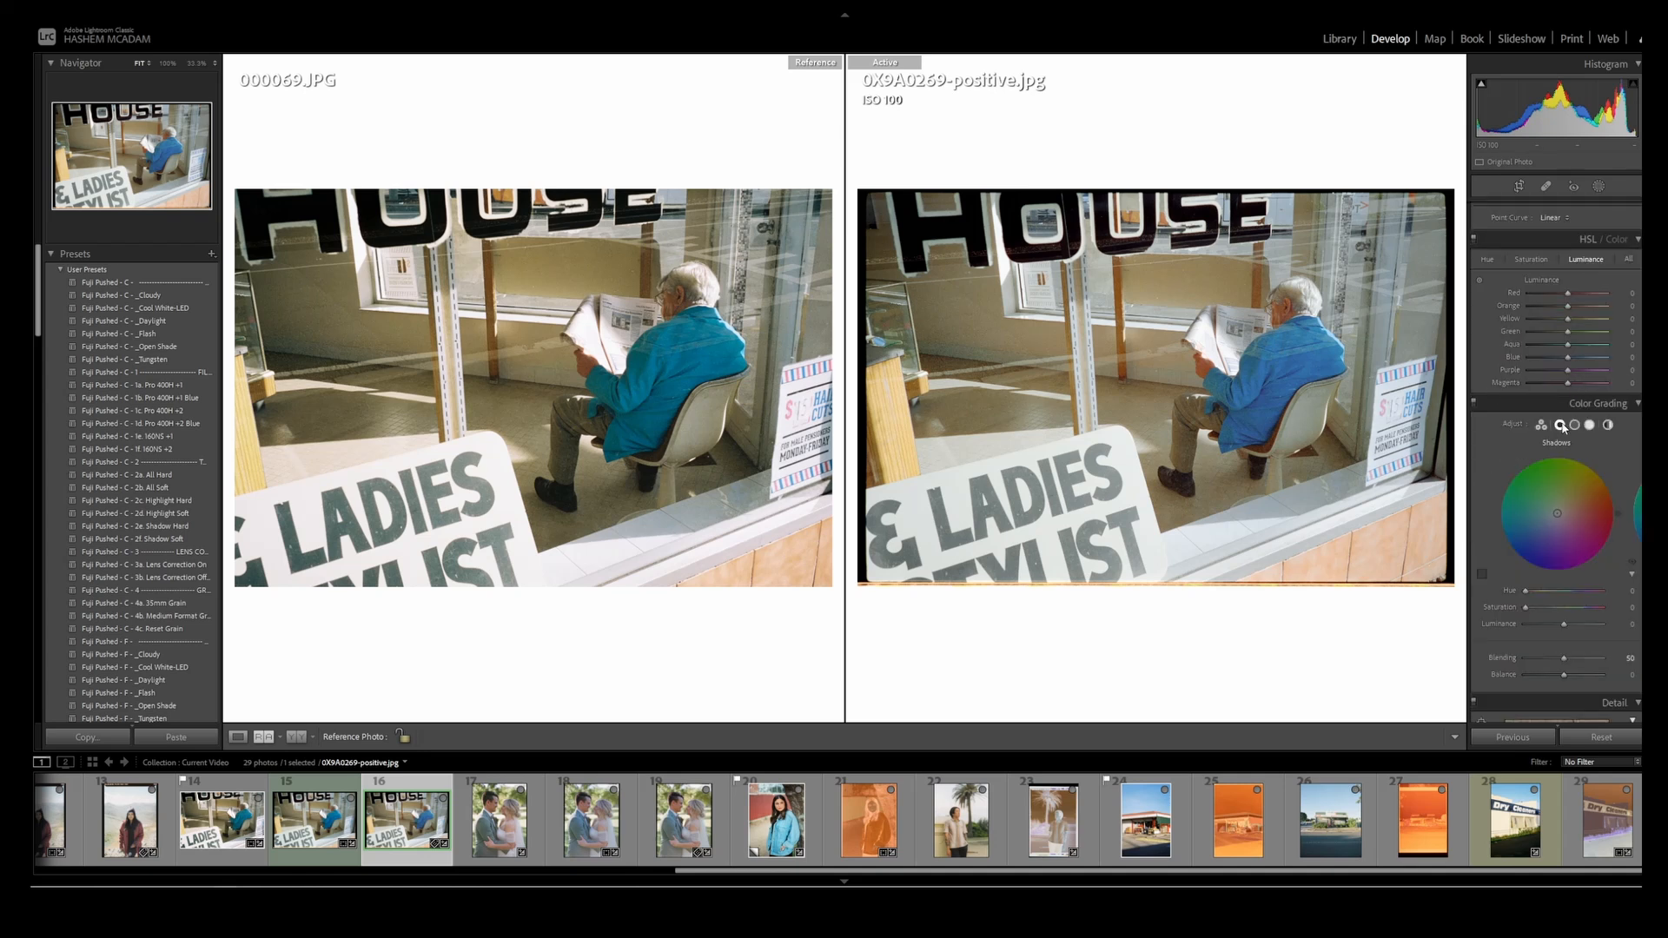
click(1489, 260)
scroll(1494, 286, up, 2)
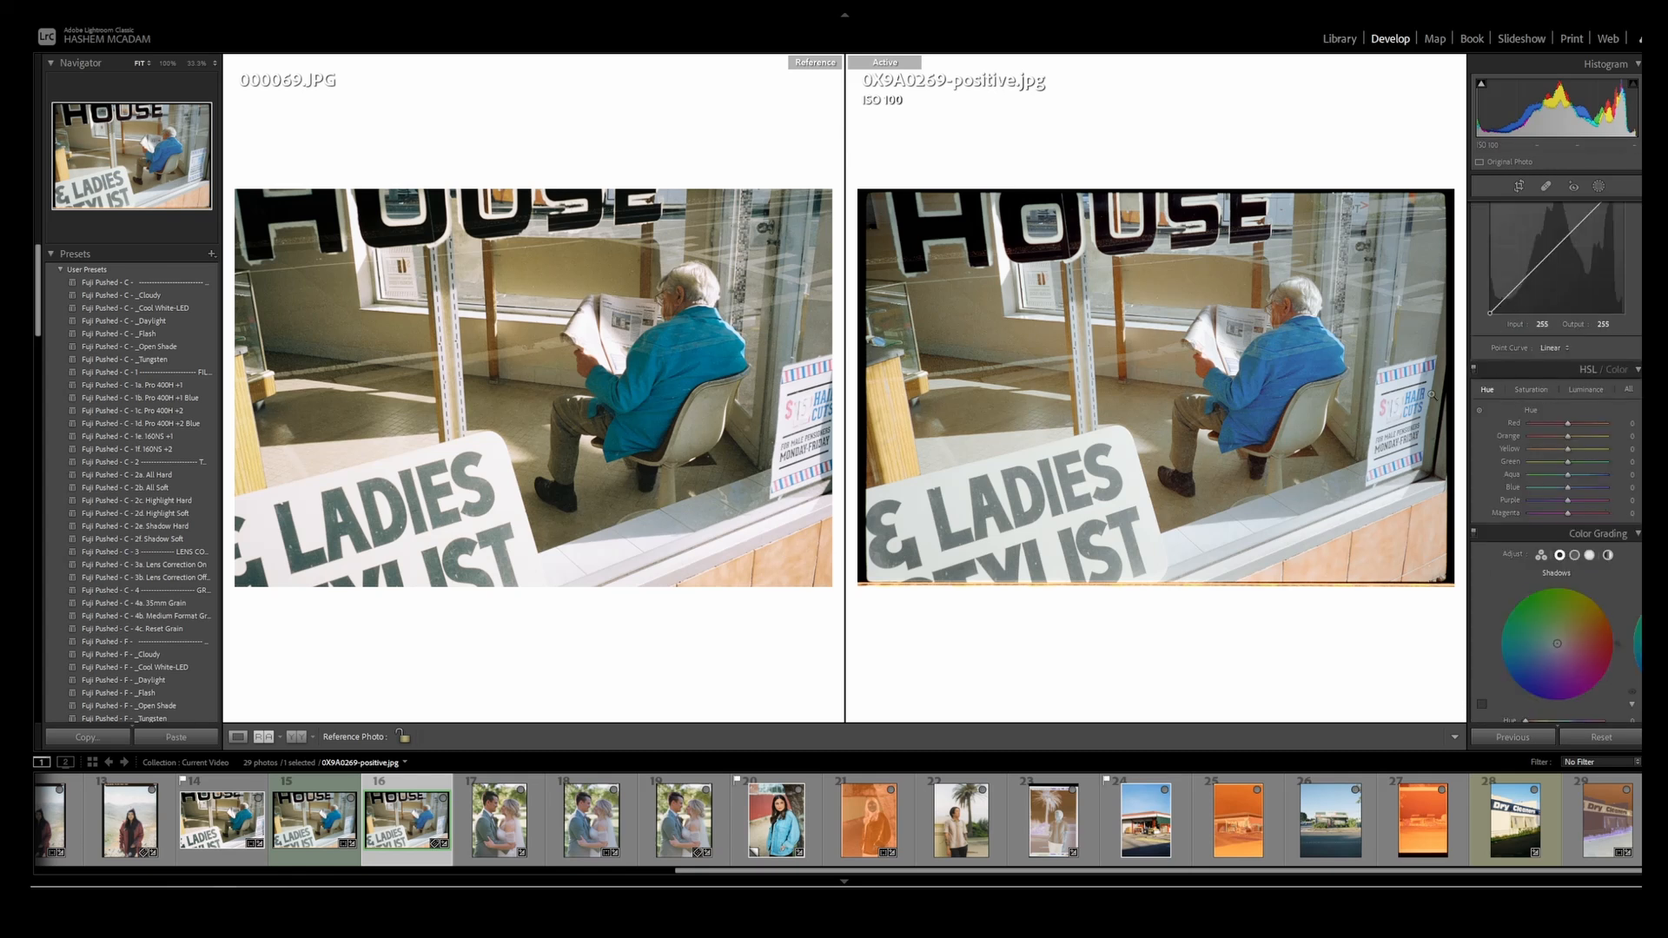
click(1480, 409)
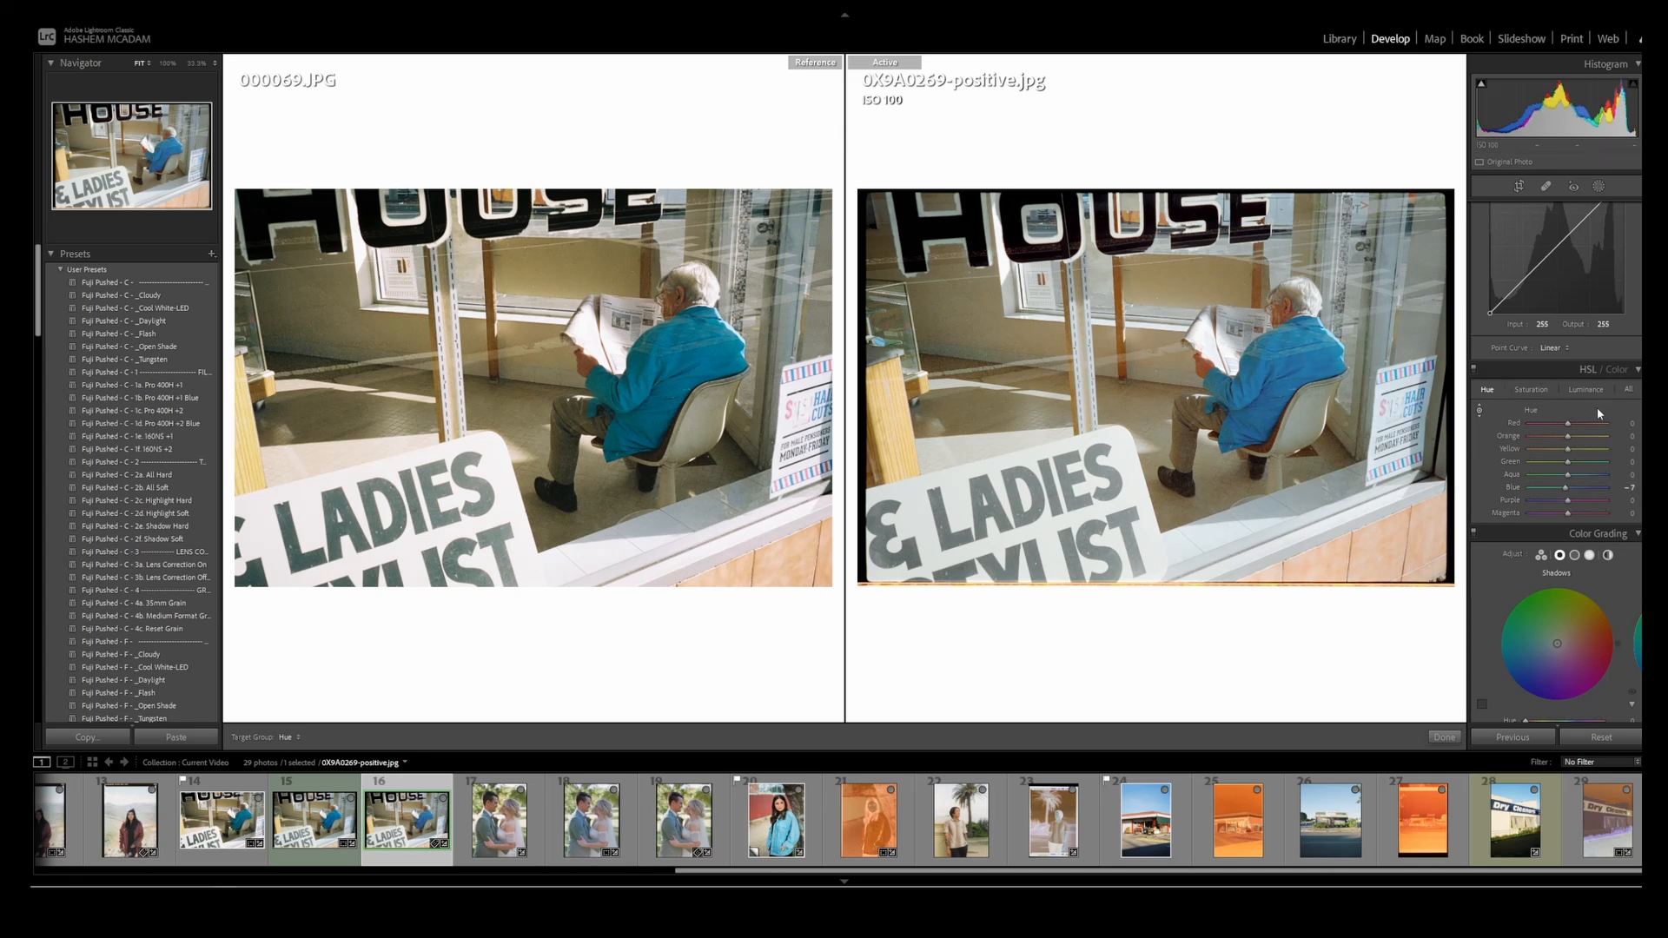
drag(1573, 424, 1570, 492)
- Color-grade the highlights with a subtle magenta tint at hue 325 and saturation 8
scroll(1581, 329, down, 3)
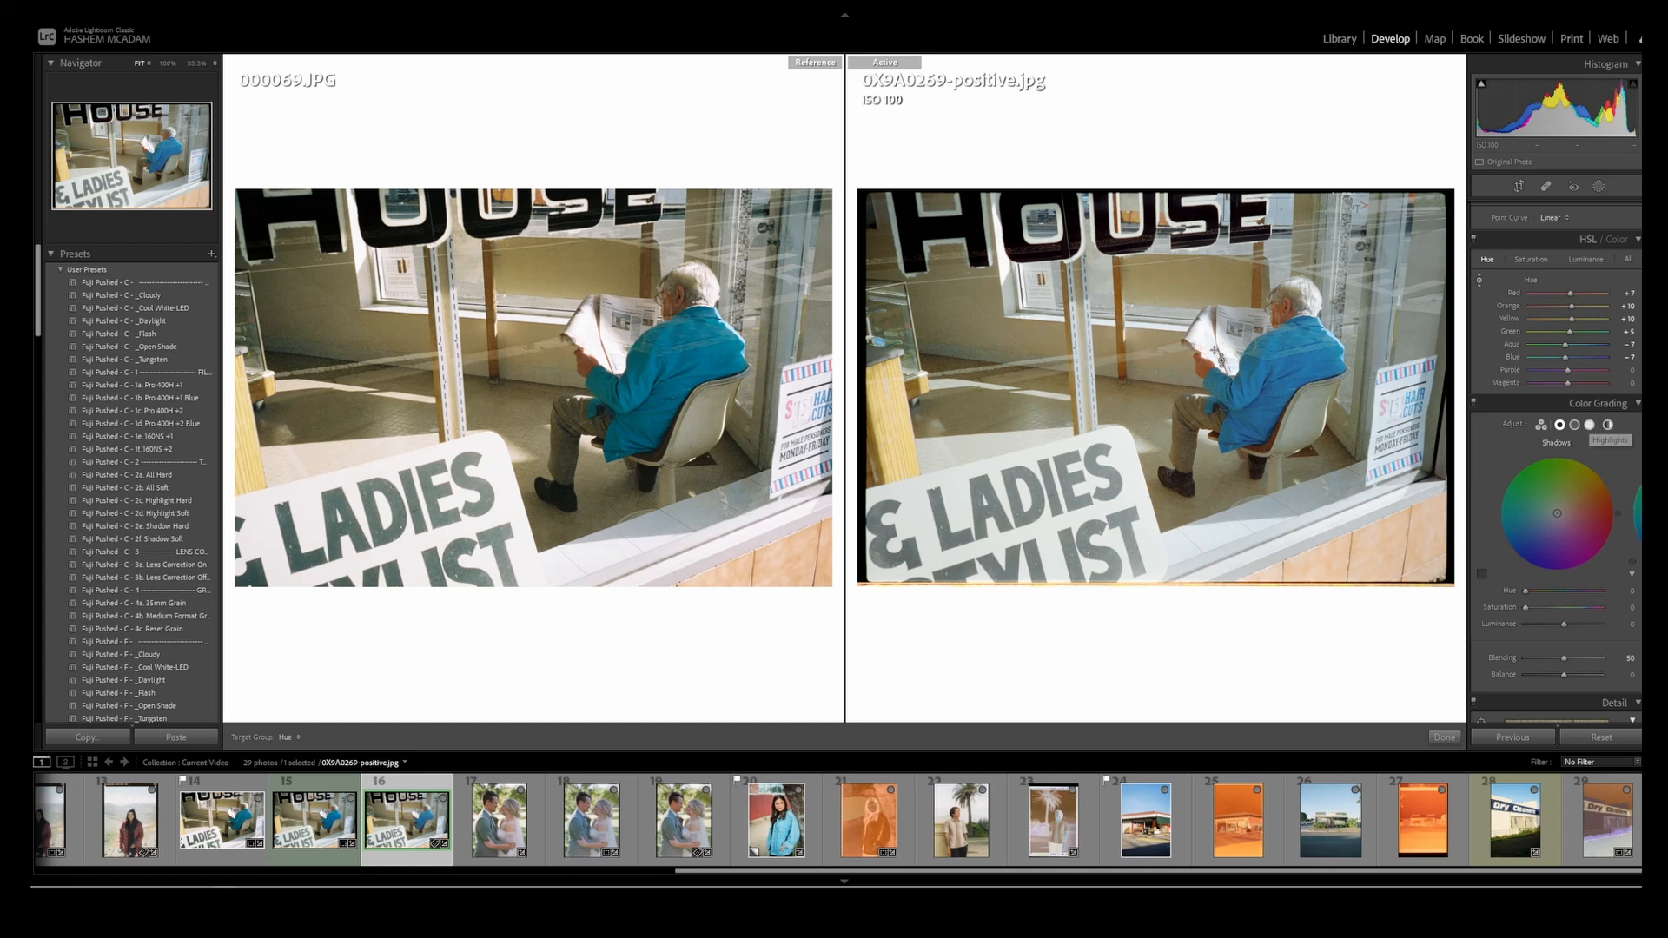
click(1589, 425)
drag(1557, 513, 1611, 541)
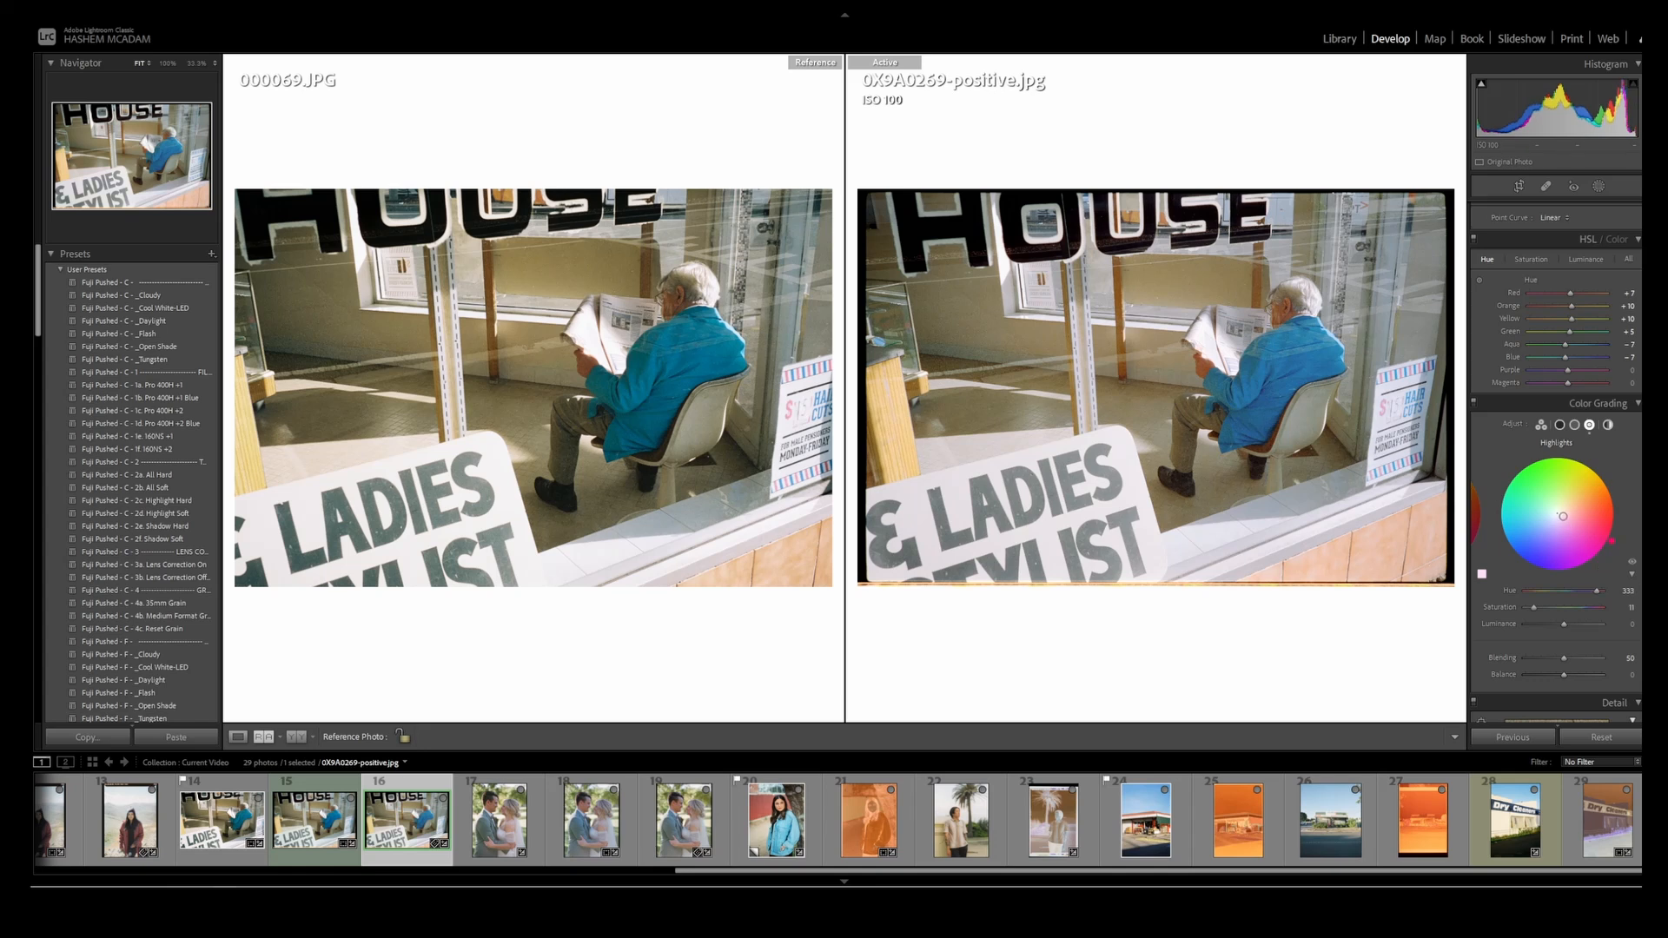
mouse_move(1534, 607)
mouse_down()
mouse_move(1518, 612)
mouse_move(1533, 614)
mouse_up()
- Color-grade the shadows with a blue tint at hue 214 and saturation 7, and set their luminance to -13
click(1559, 425)
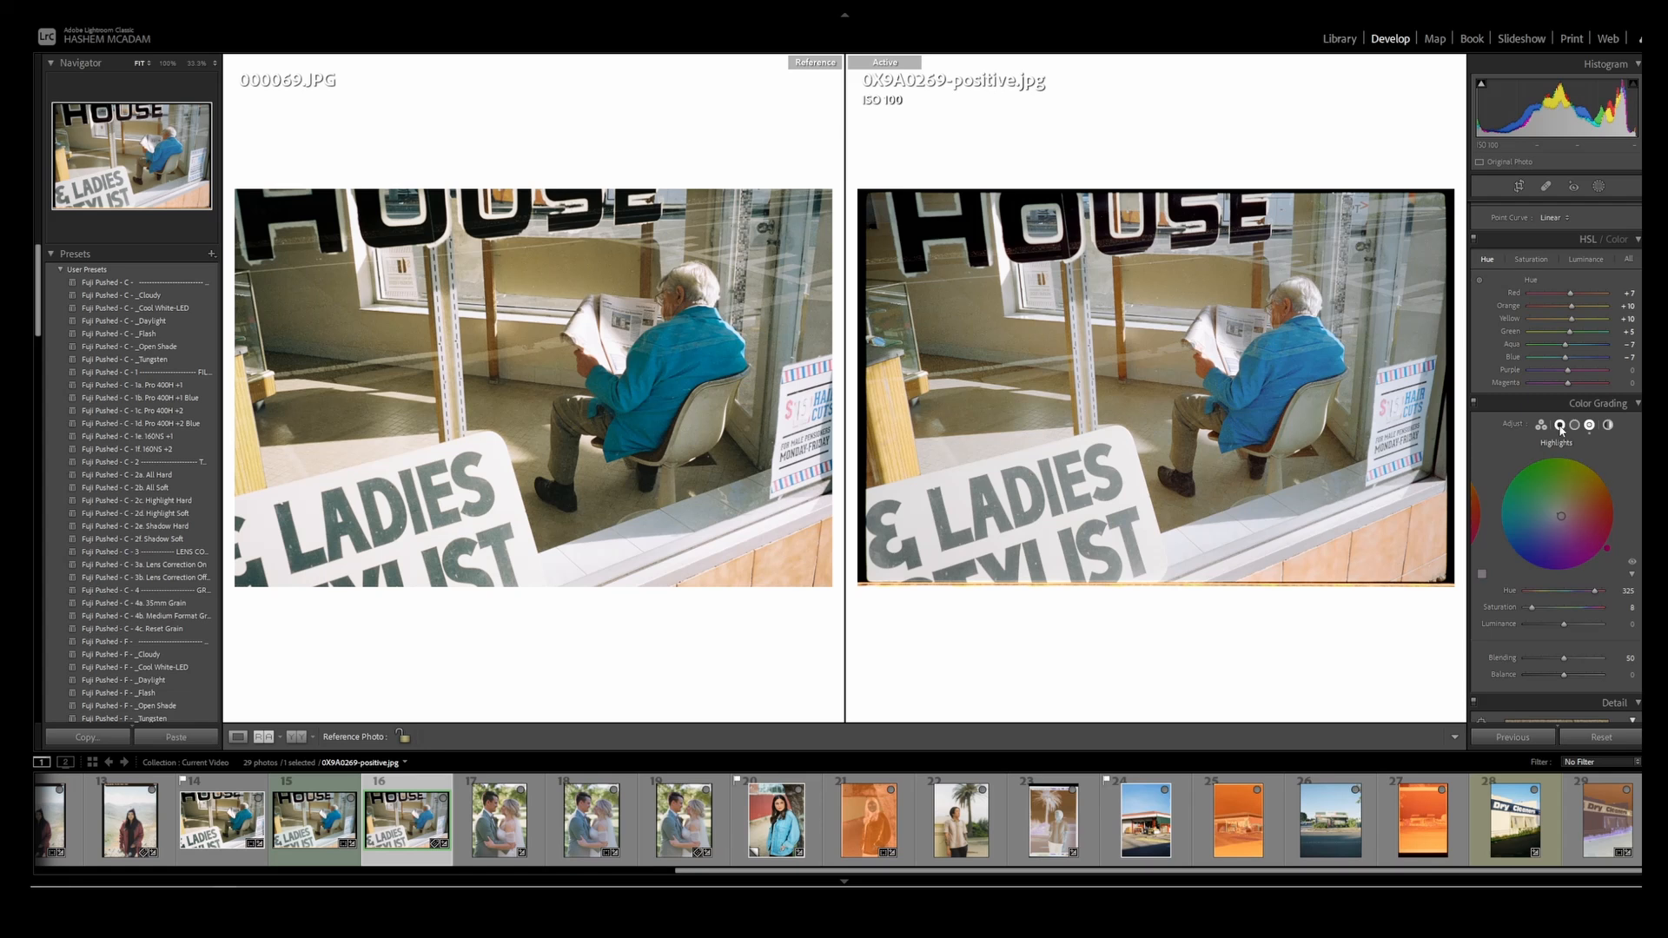
drag(1556, 514, 1555, 516)
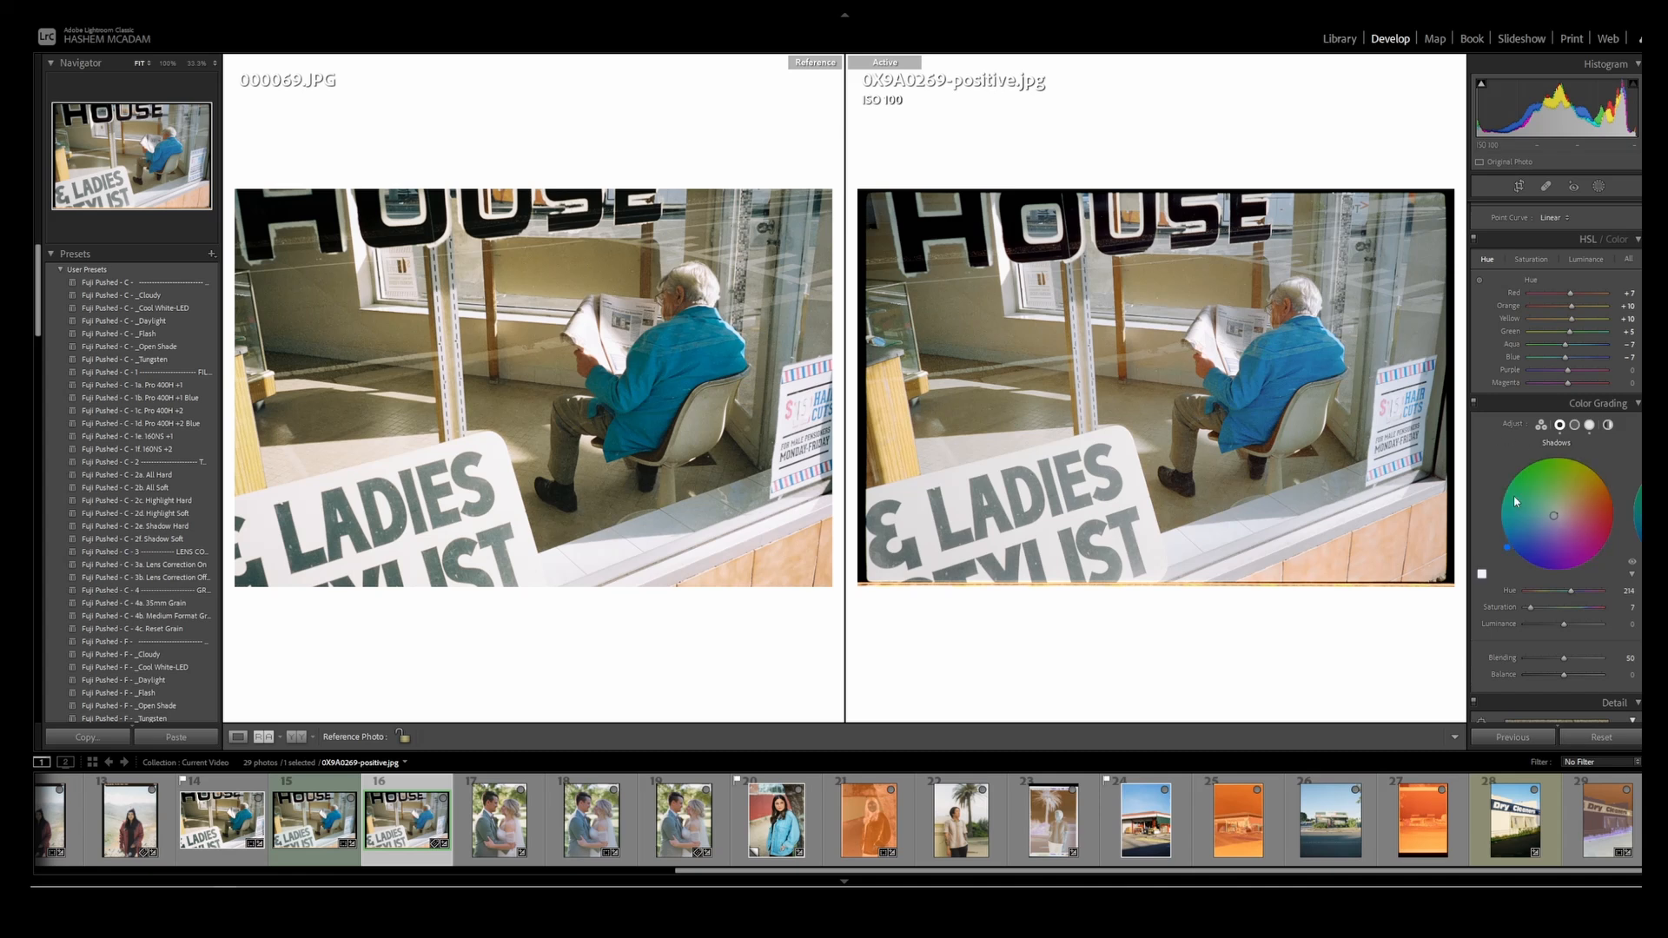
drag(1564, 626, 1555, 627)
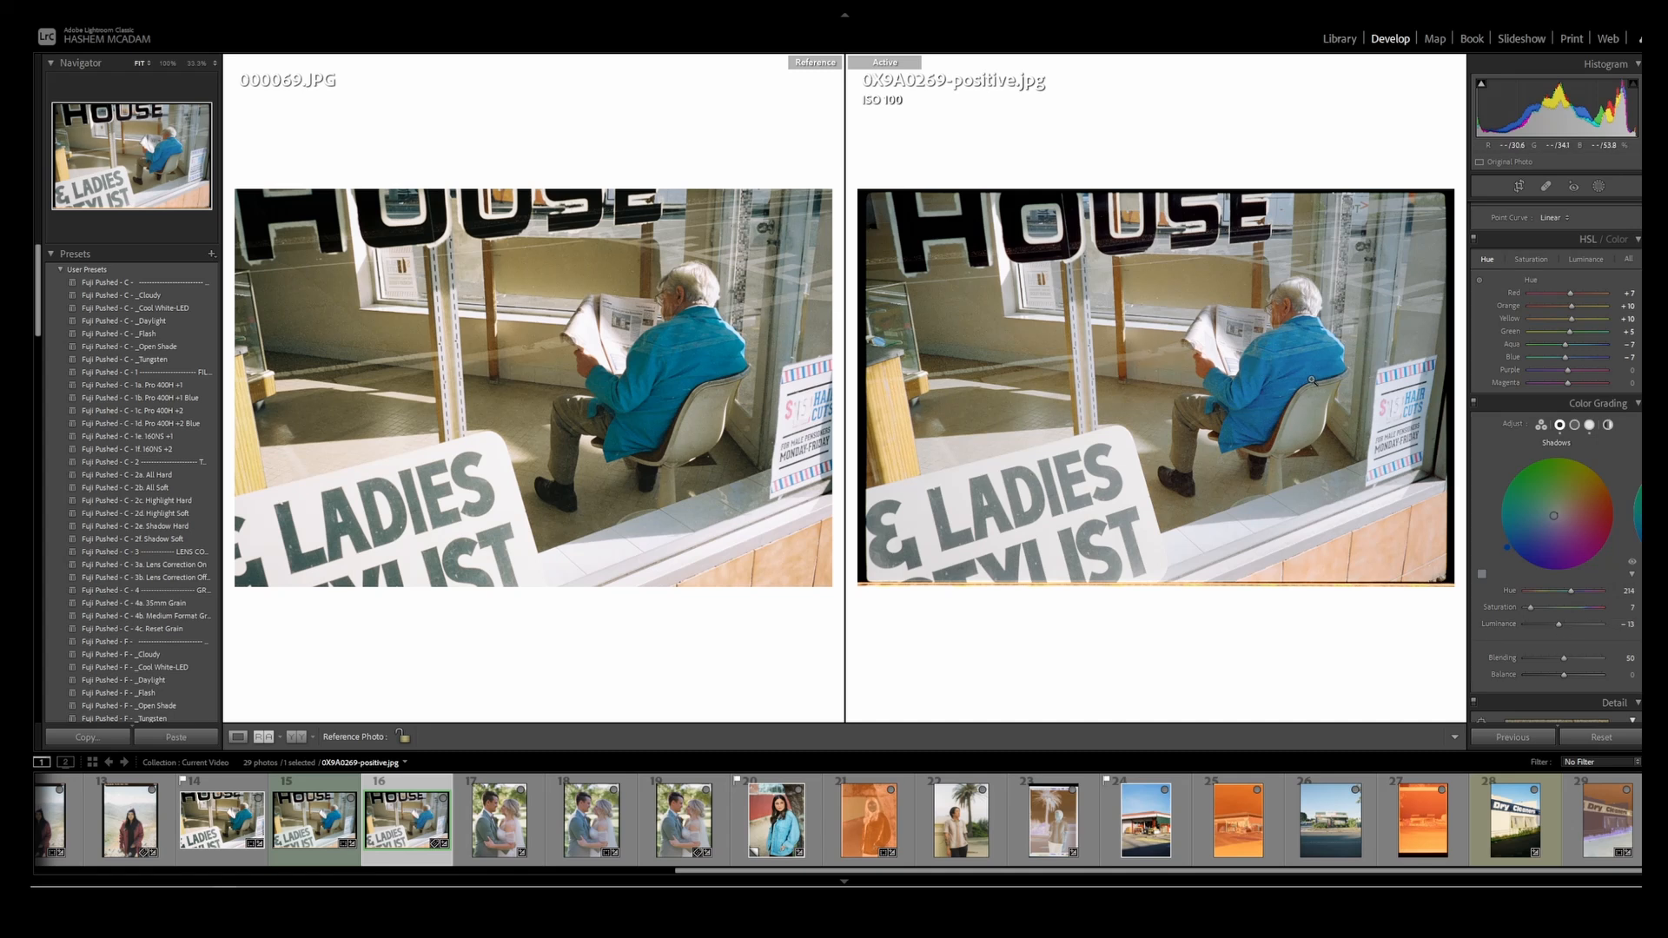
- Set Shadows to -32 and Blacks to 5, and lift the midtones slightly on the tone curve
scroll(1603, 327, up, 5)
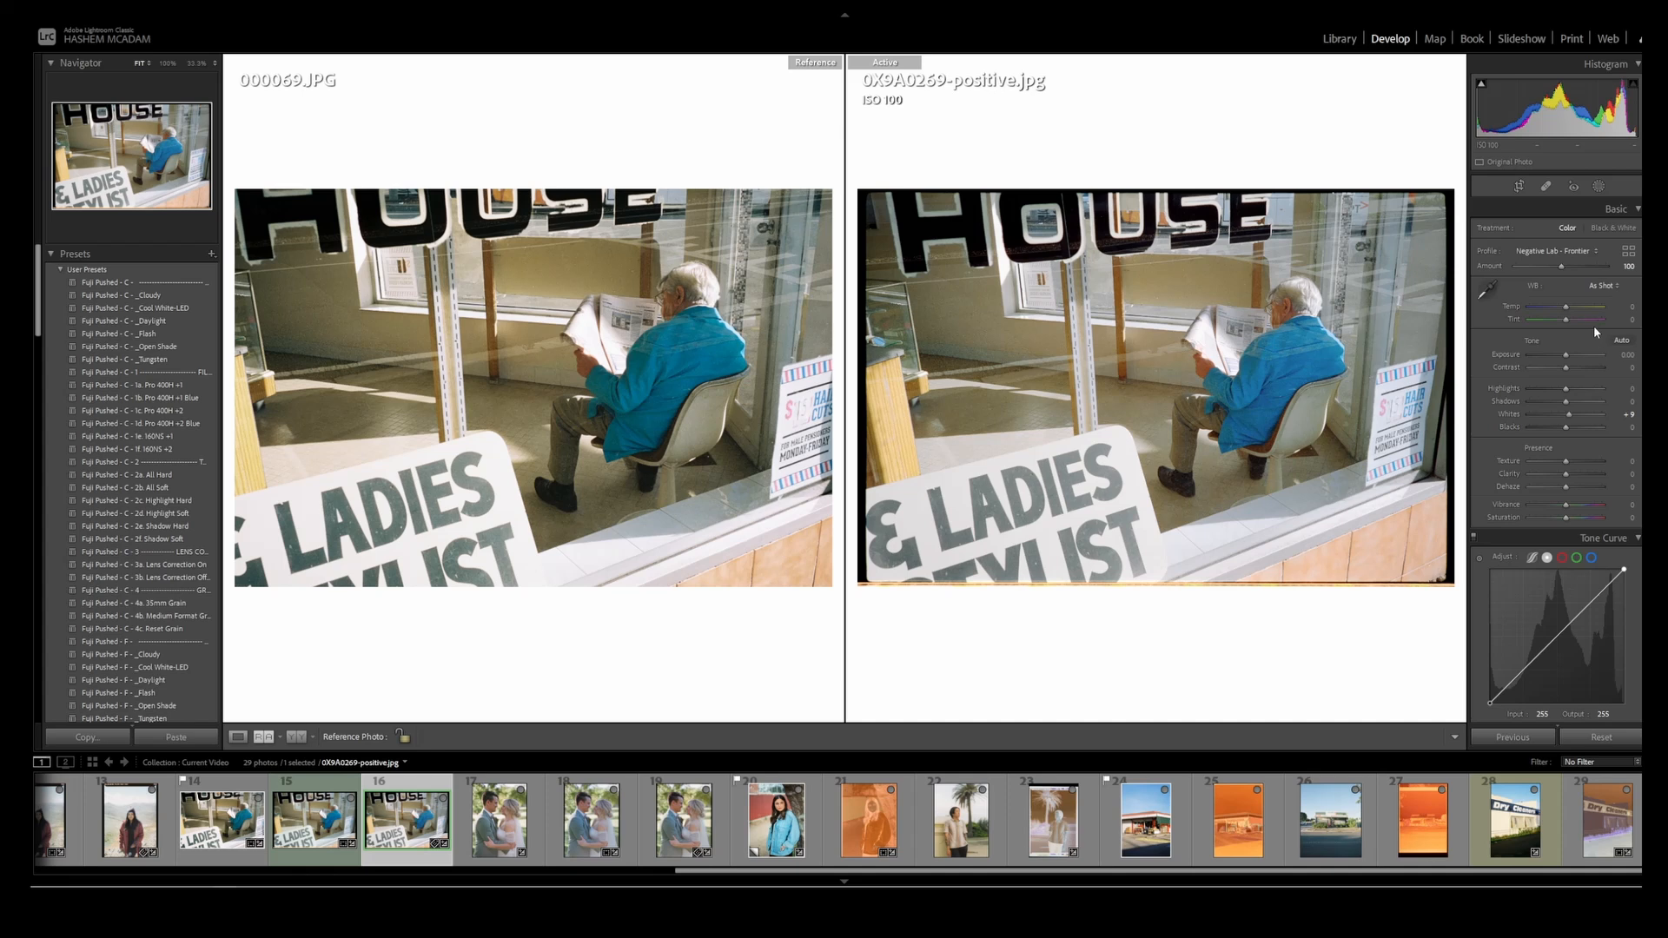
click(1552, 401)
click(1555, 403)
click(1560, 428)
drag(1561, 432, 1569, 433)
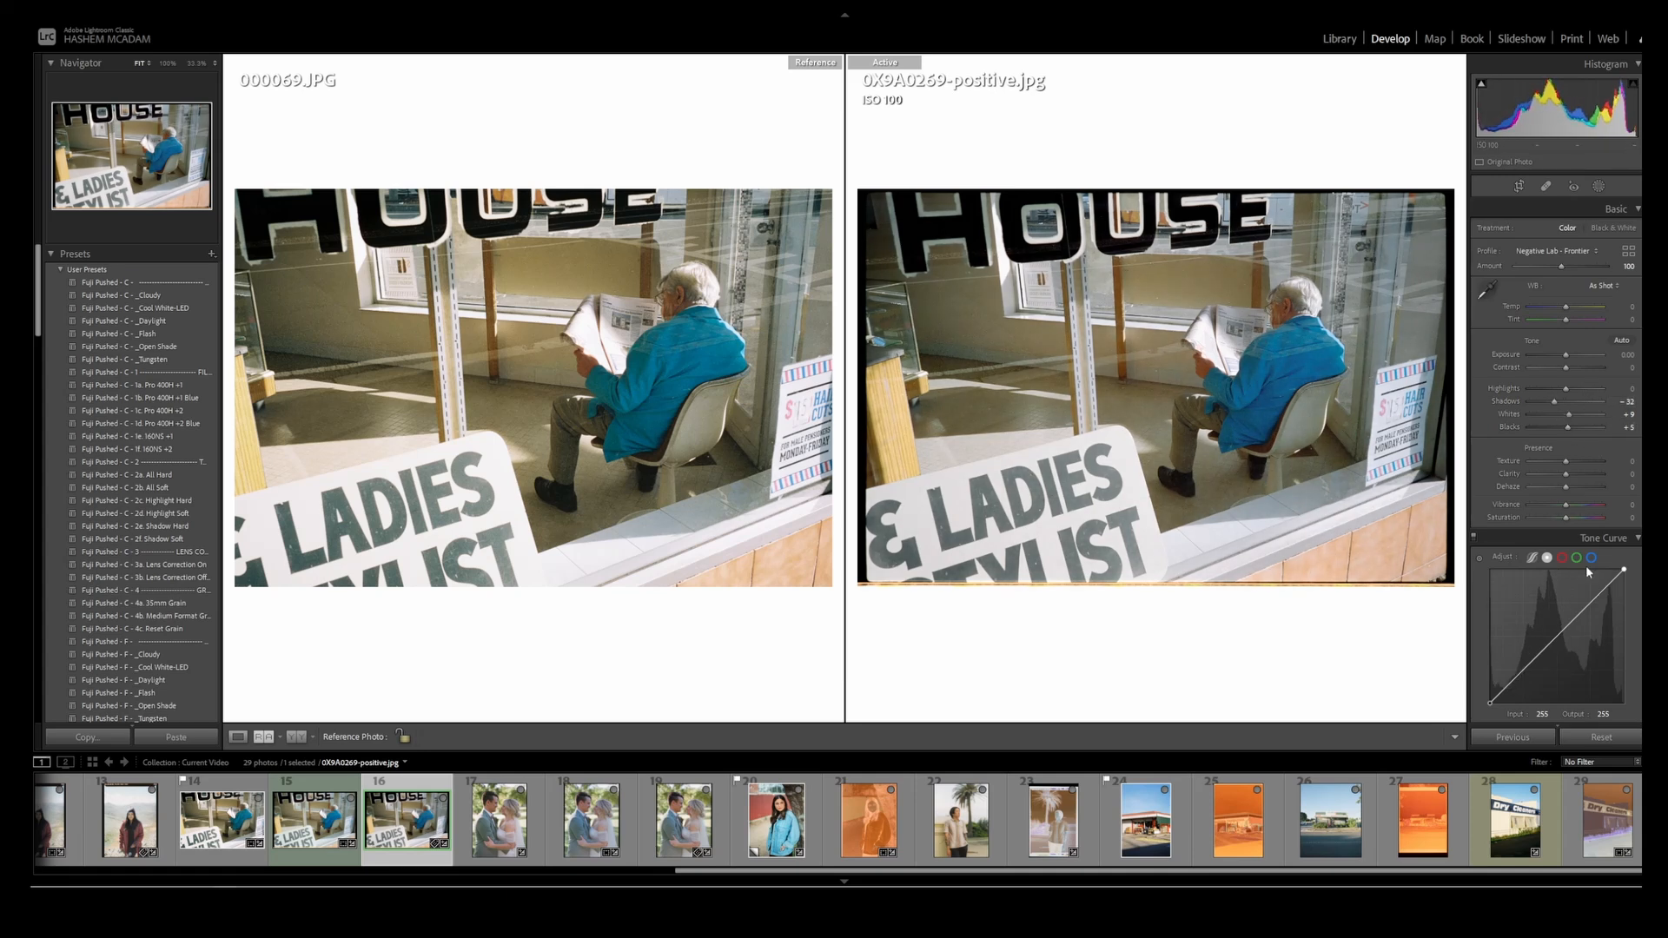
drag(1559, 628, 1553, 632)
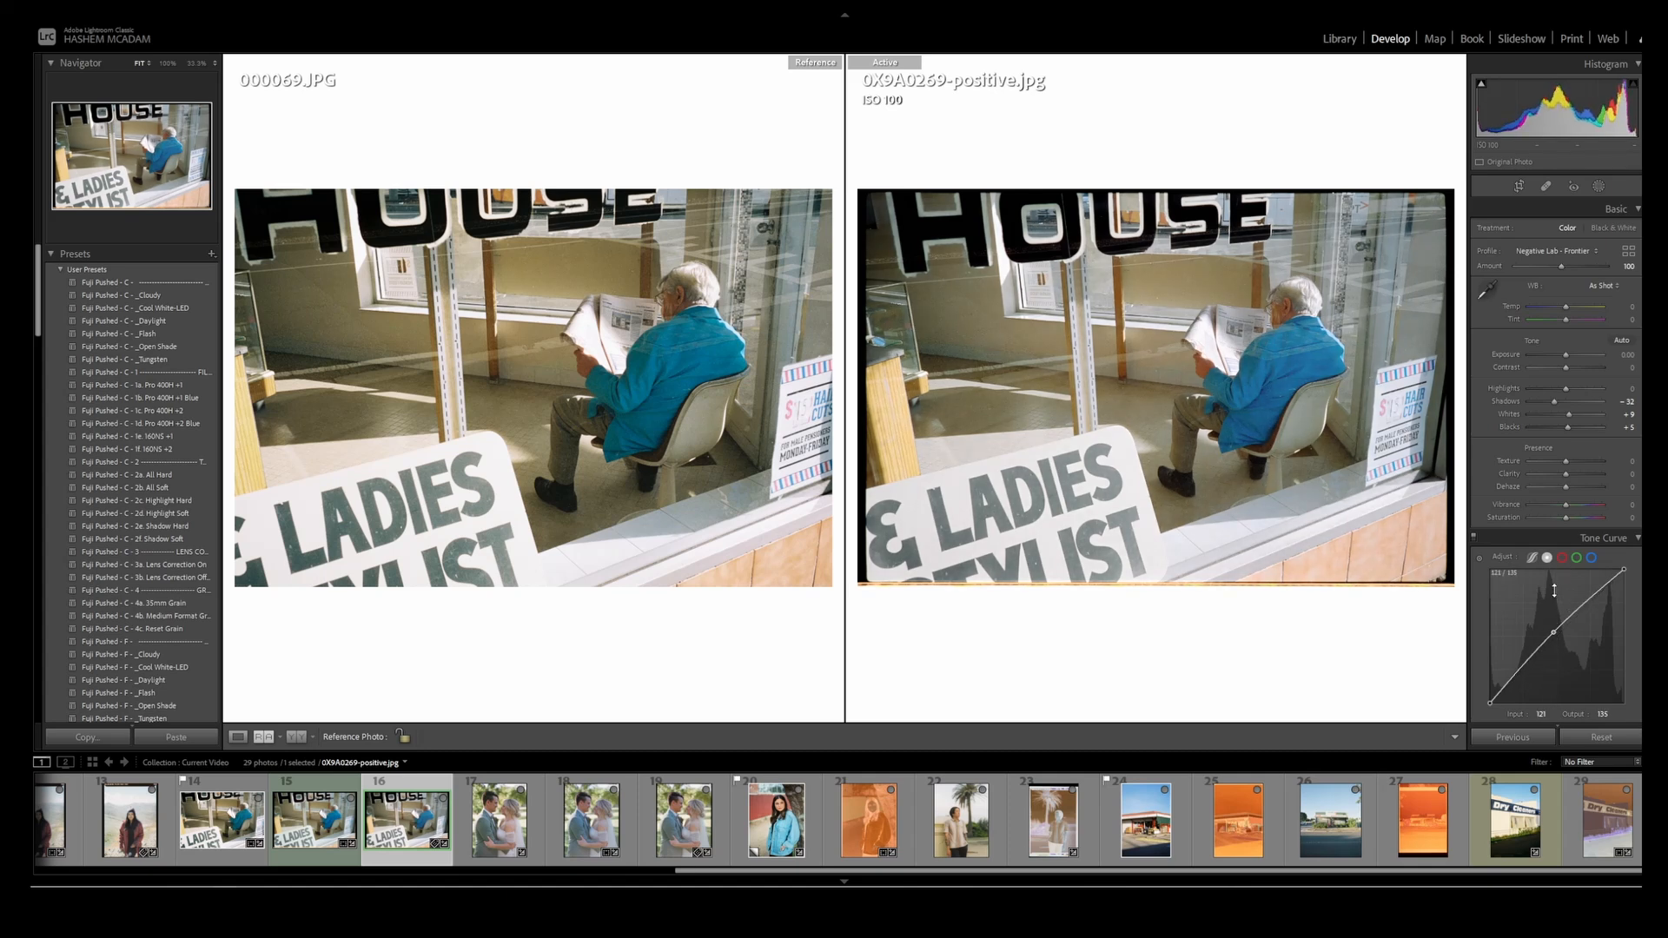
drag(1566, 322, 1620, 310)
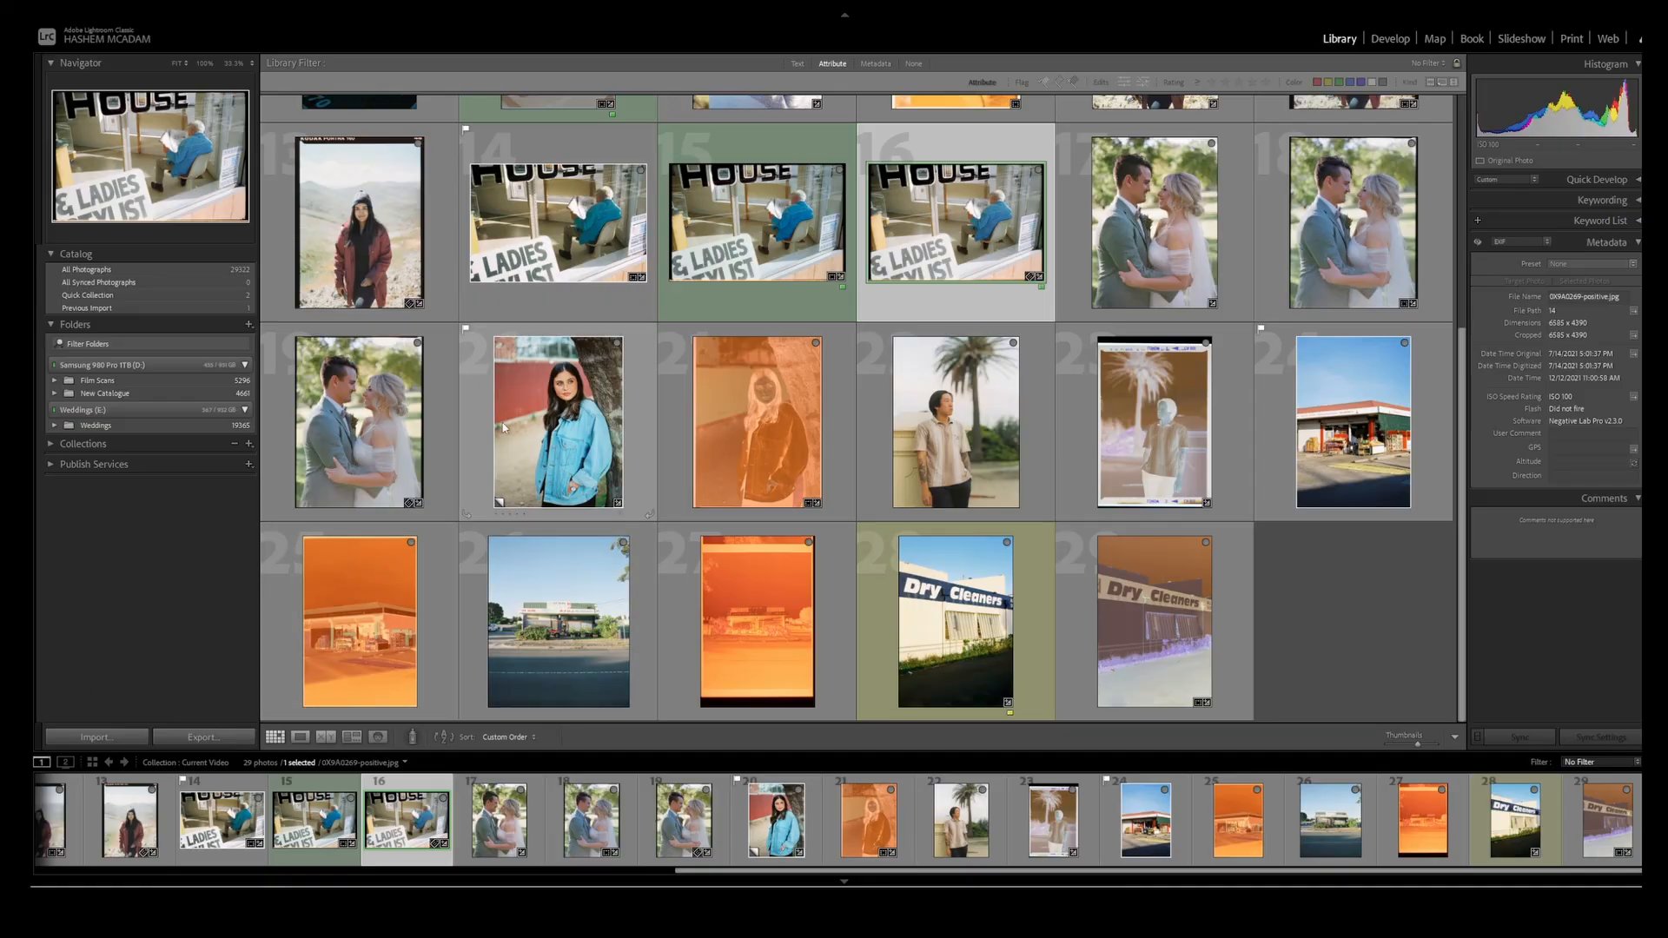
- View the denim jacket portrait scan 000013.JPG and open its matching negative 0X9A2364.CR2 for developing
click(569, 413)
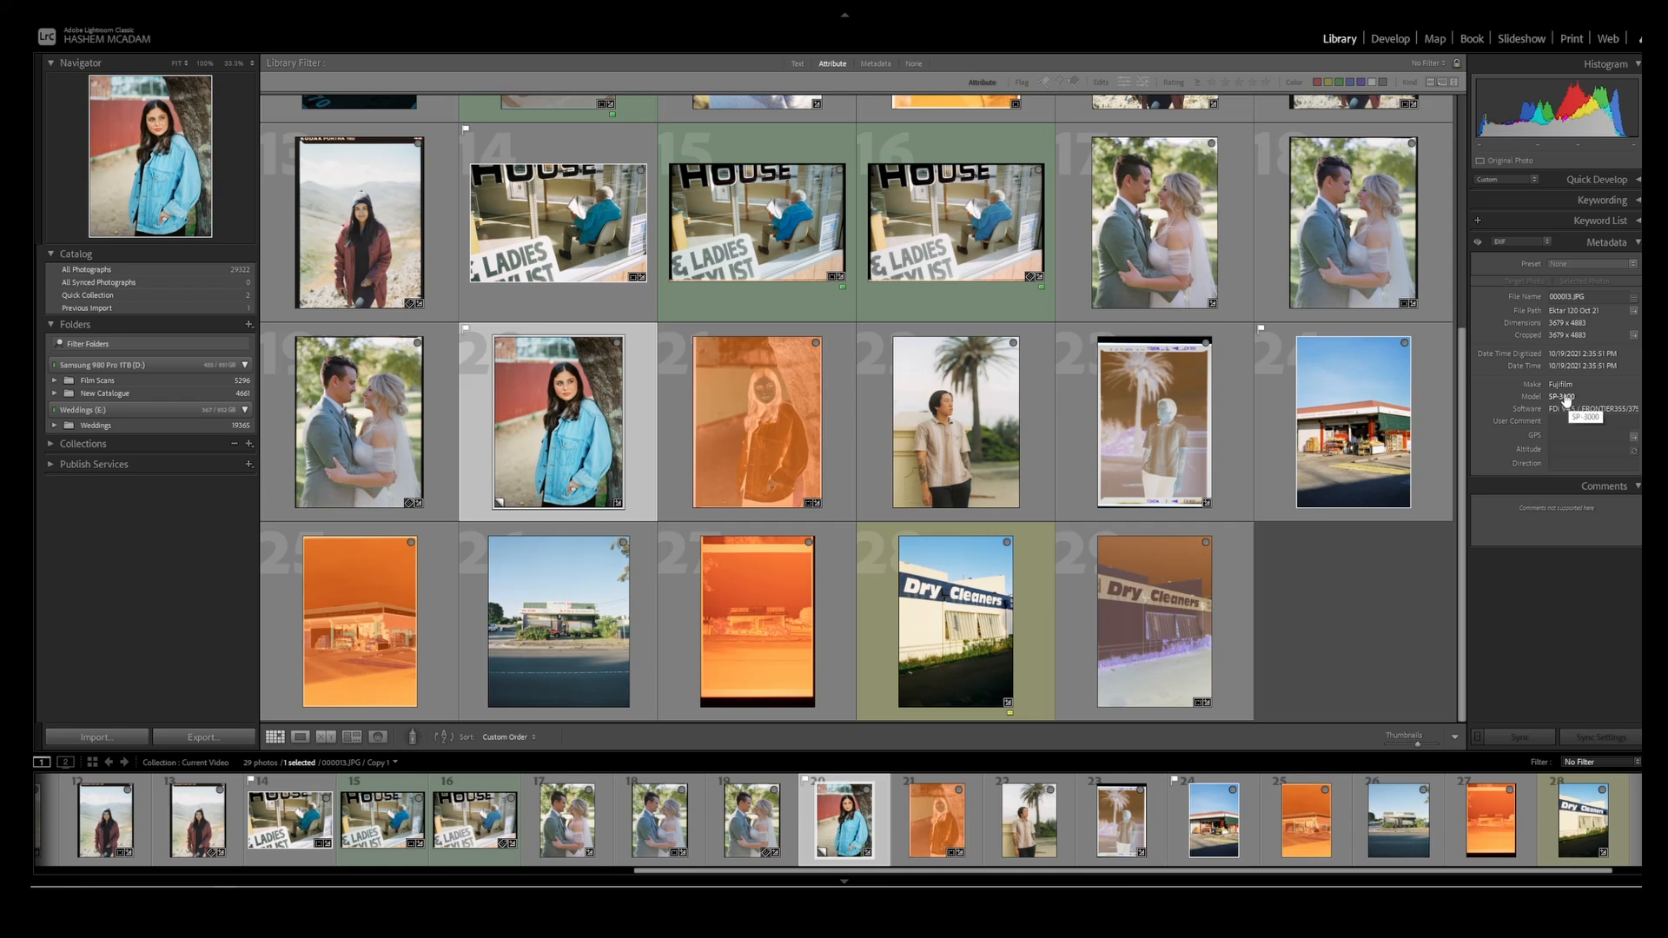
key(e)
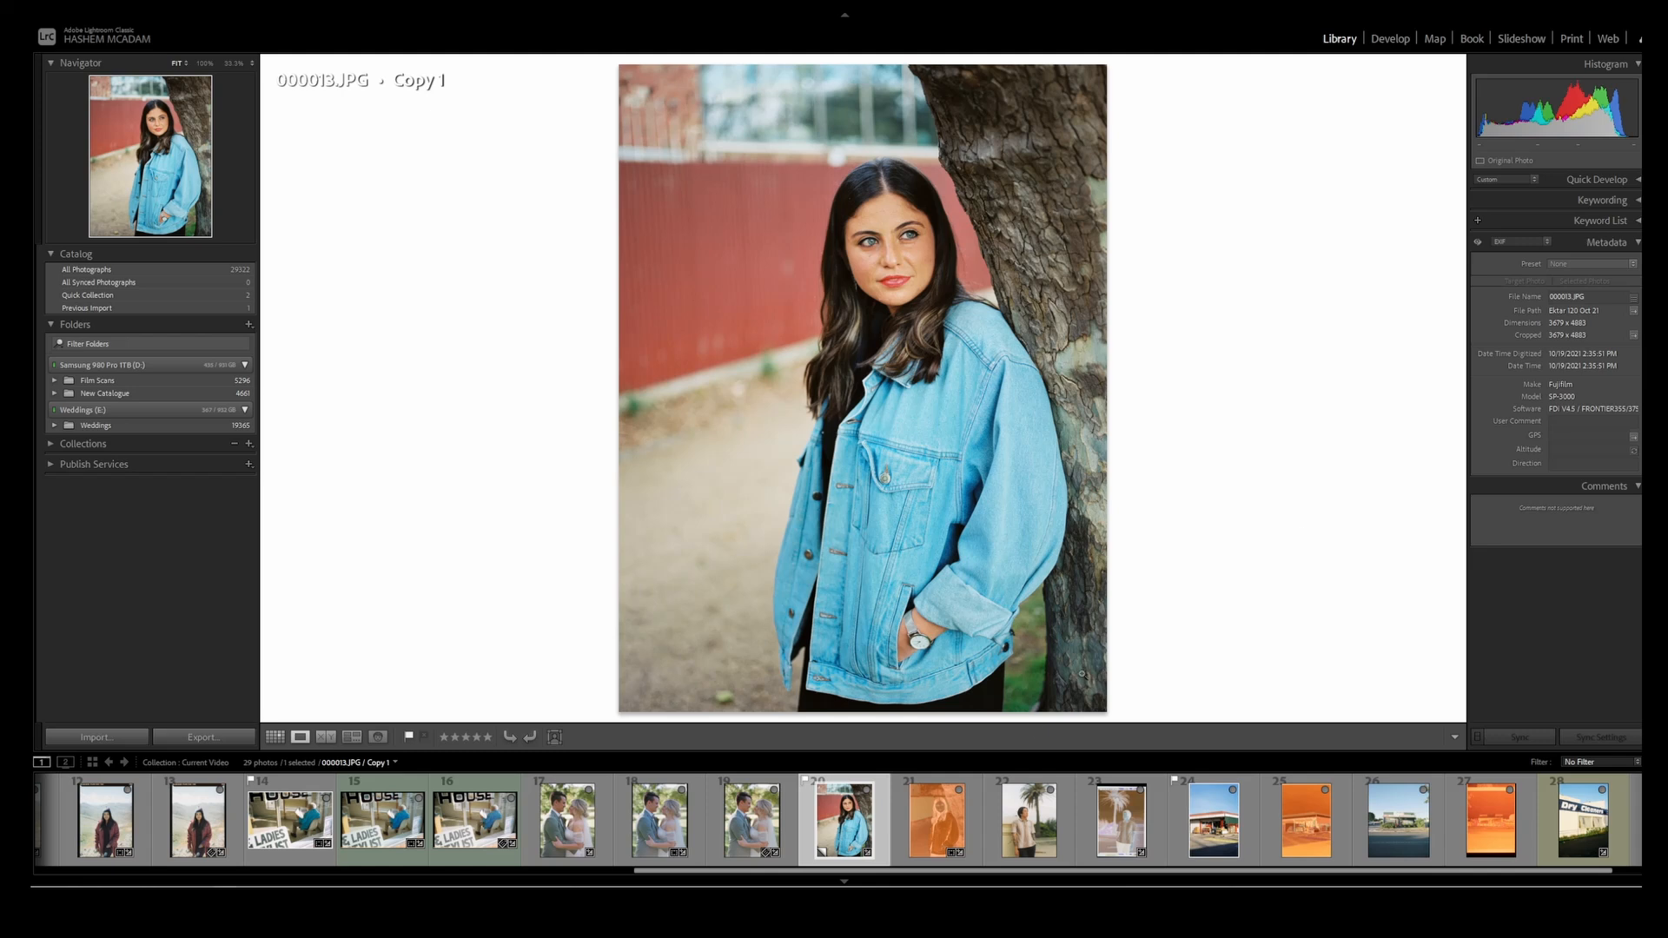
click(933, 816)
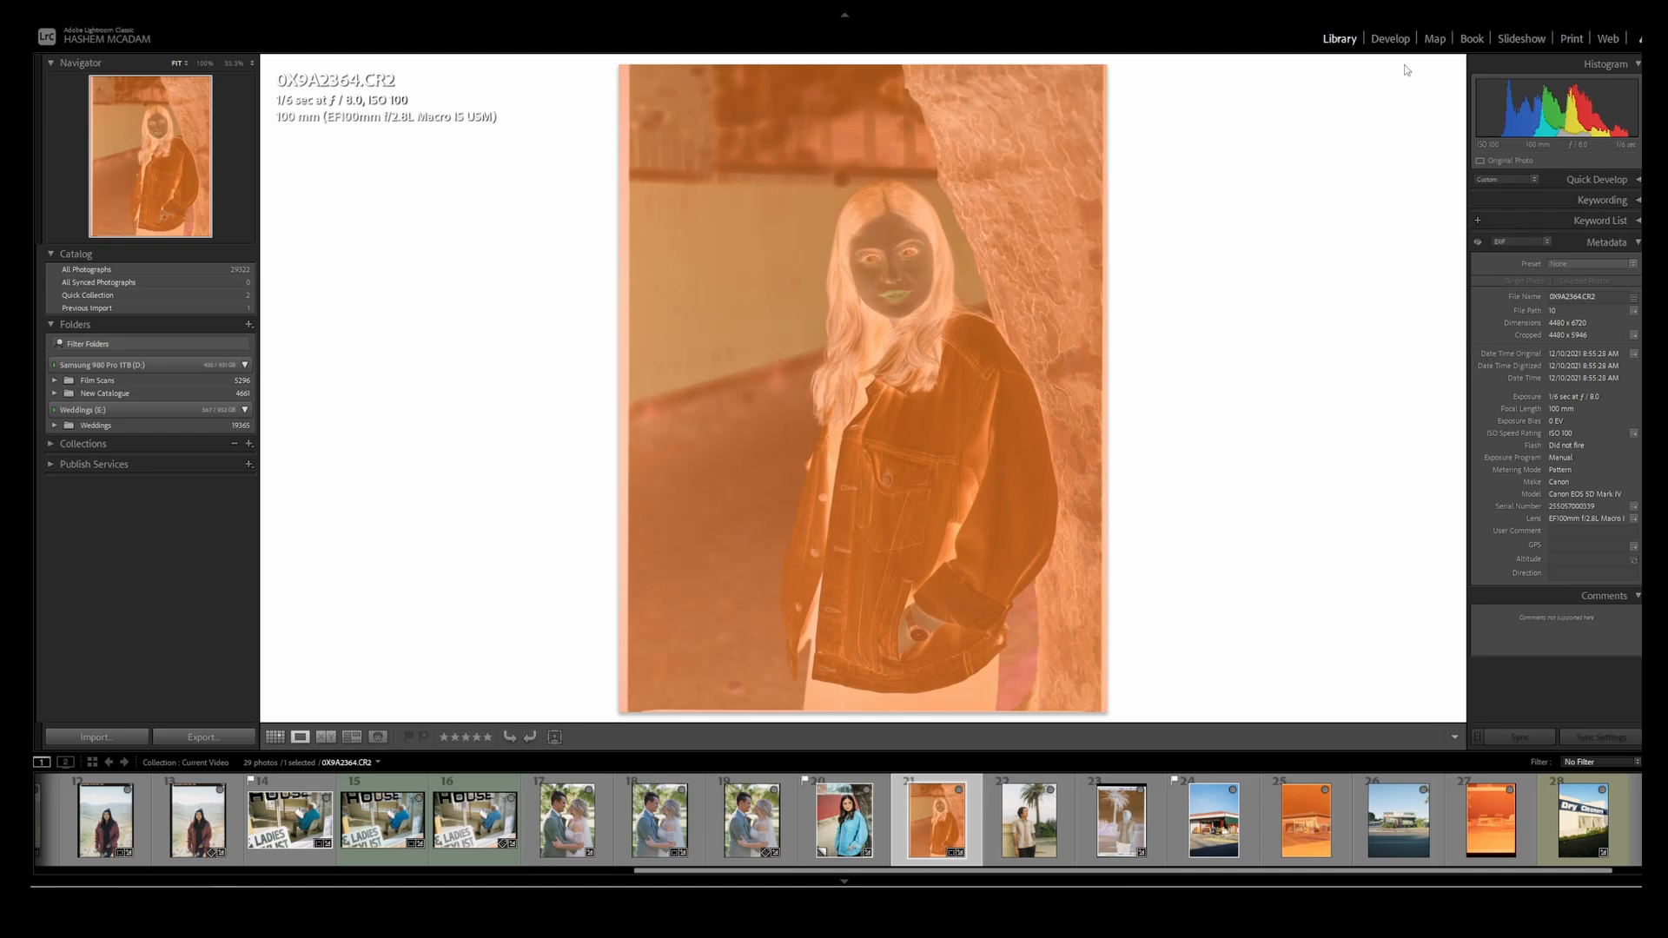
click(1389, 39)
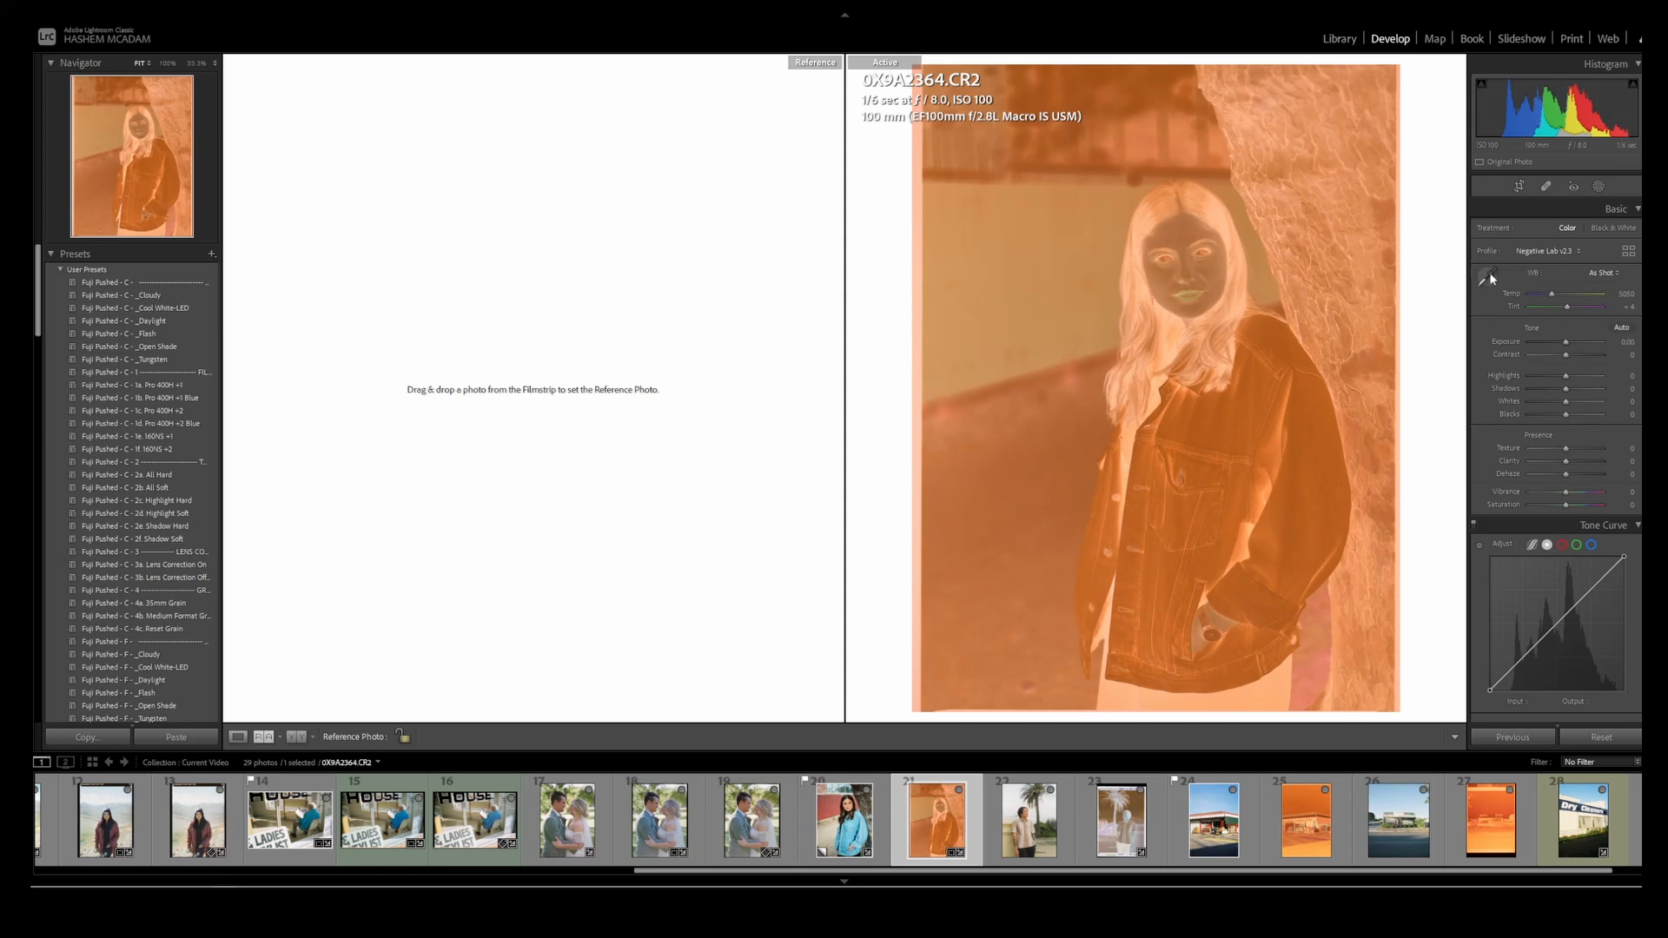
- White-balance the negative by sampling its film border, and set 000013.JPG Copy 1 as the reference photo
click(1489, 273)
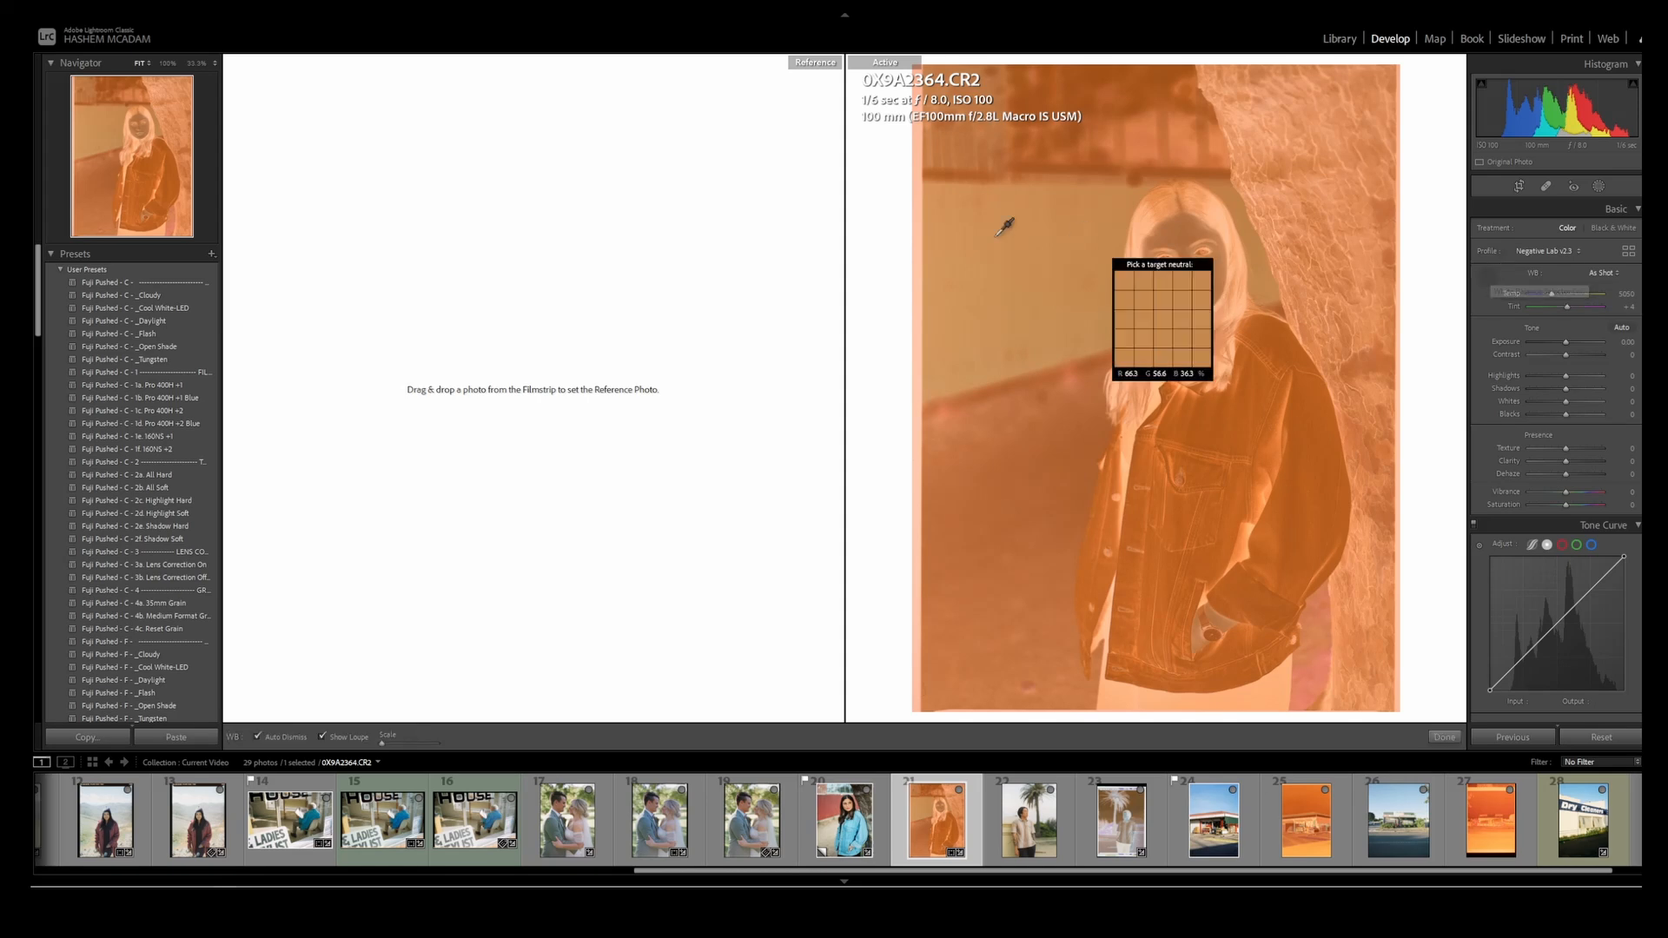
click(917, 240)
key(w)
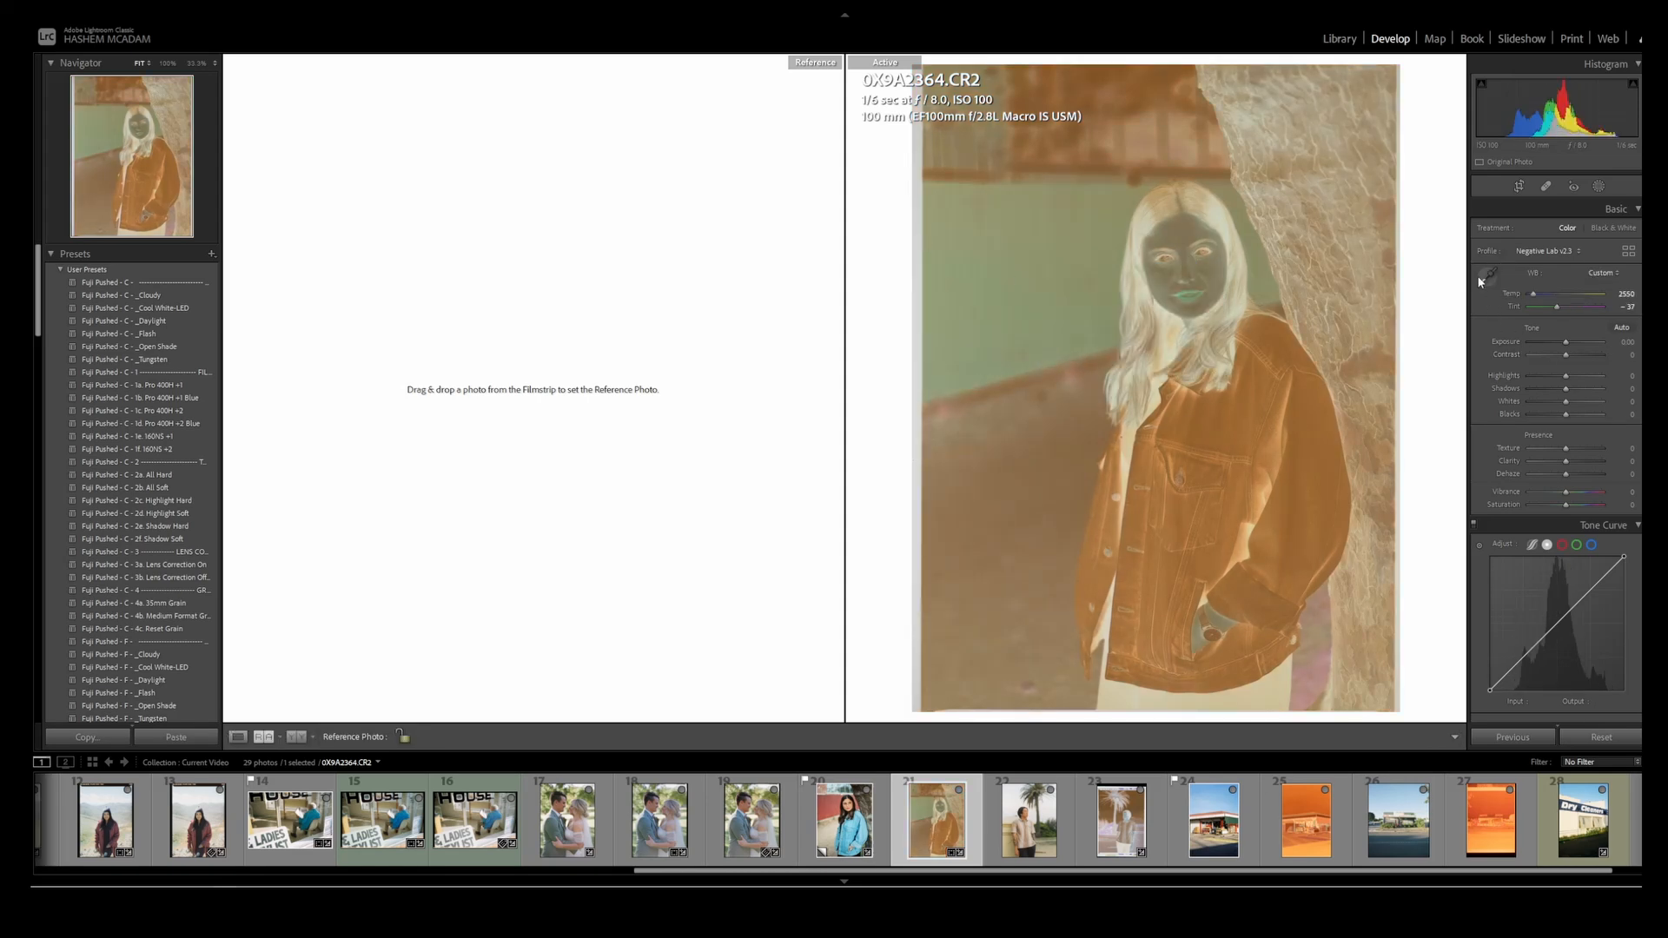
click(922, 379)
drag(843, 819, 631, 495)
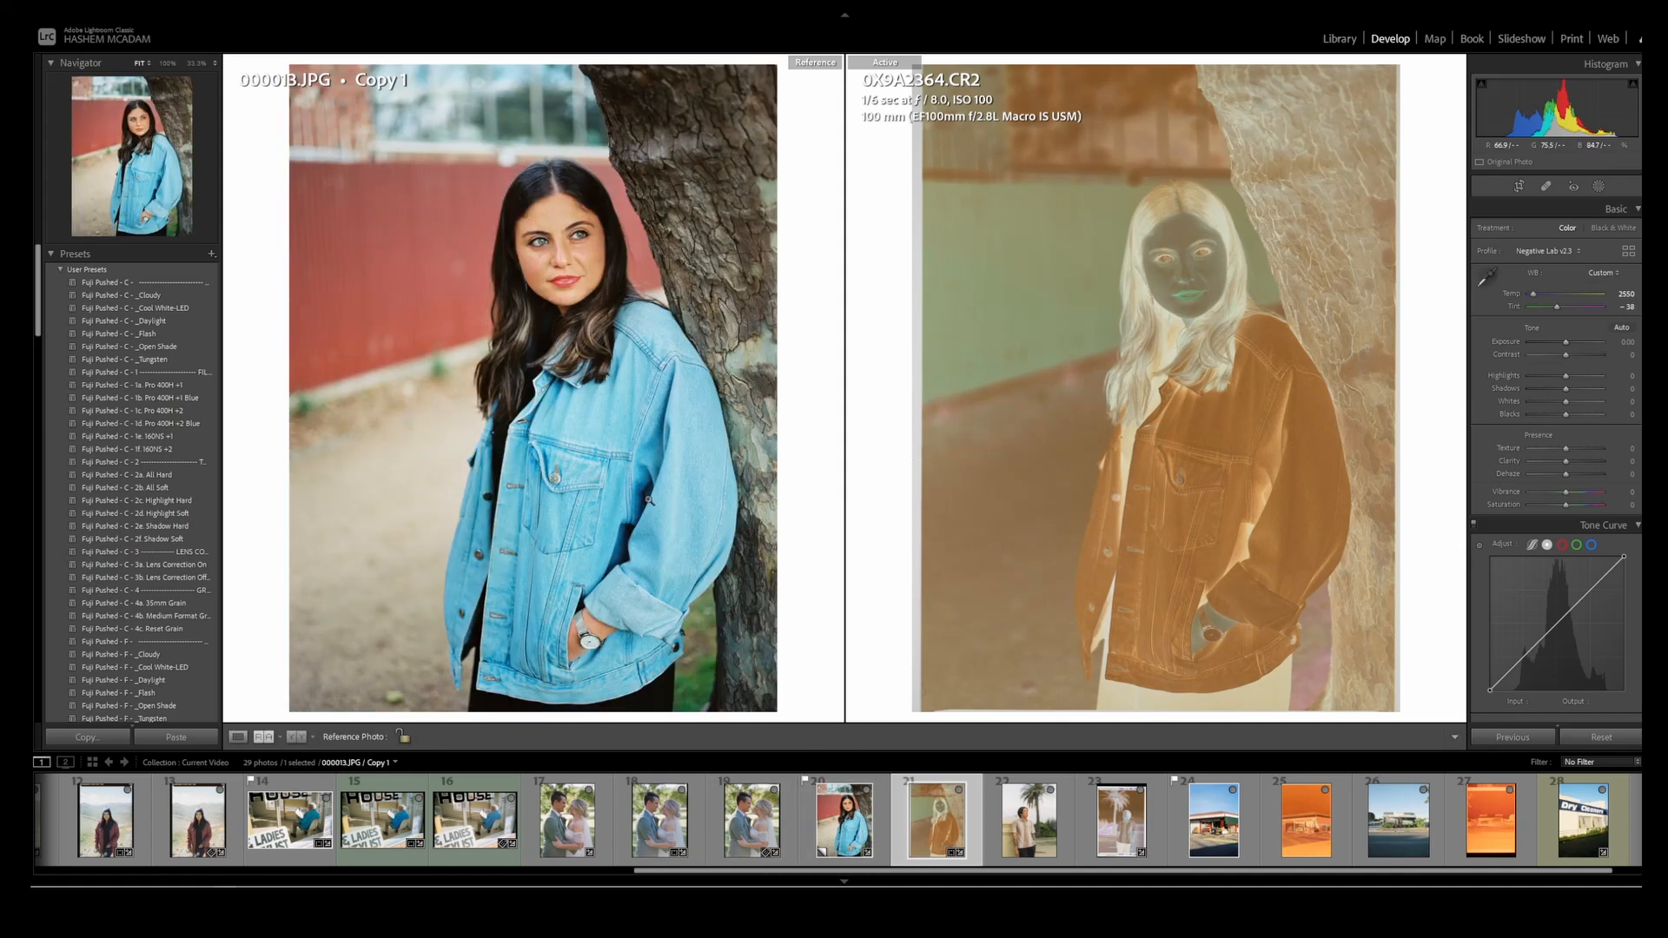
- Convert the negative with Negative Lab Pro using the Digital Camera source, Frontier color model and 3 - Default pre-saturation
key(alt+f)
key(u)
key(n)
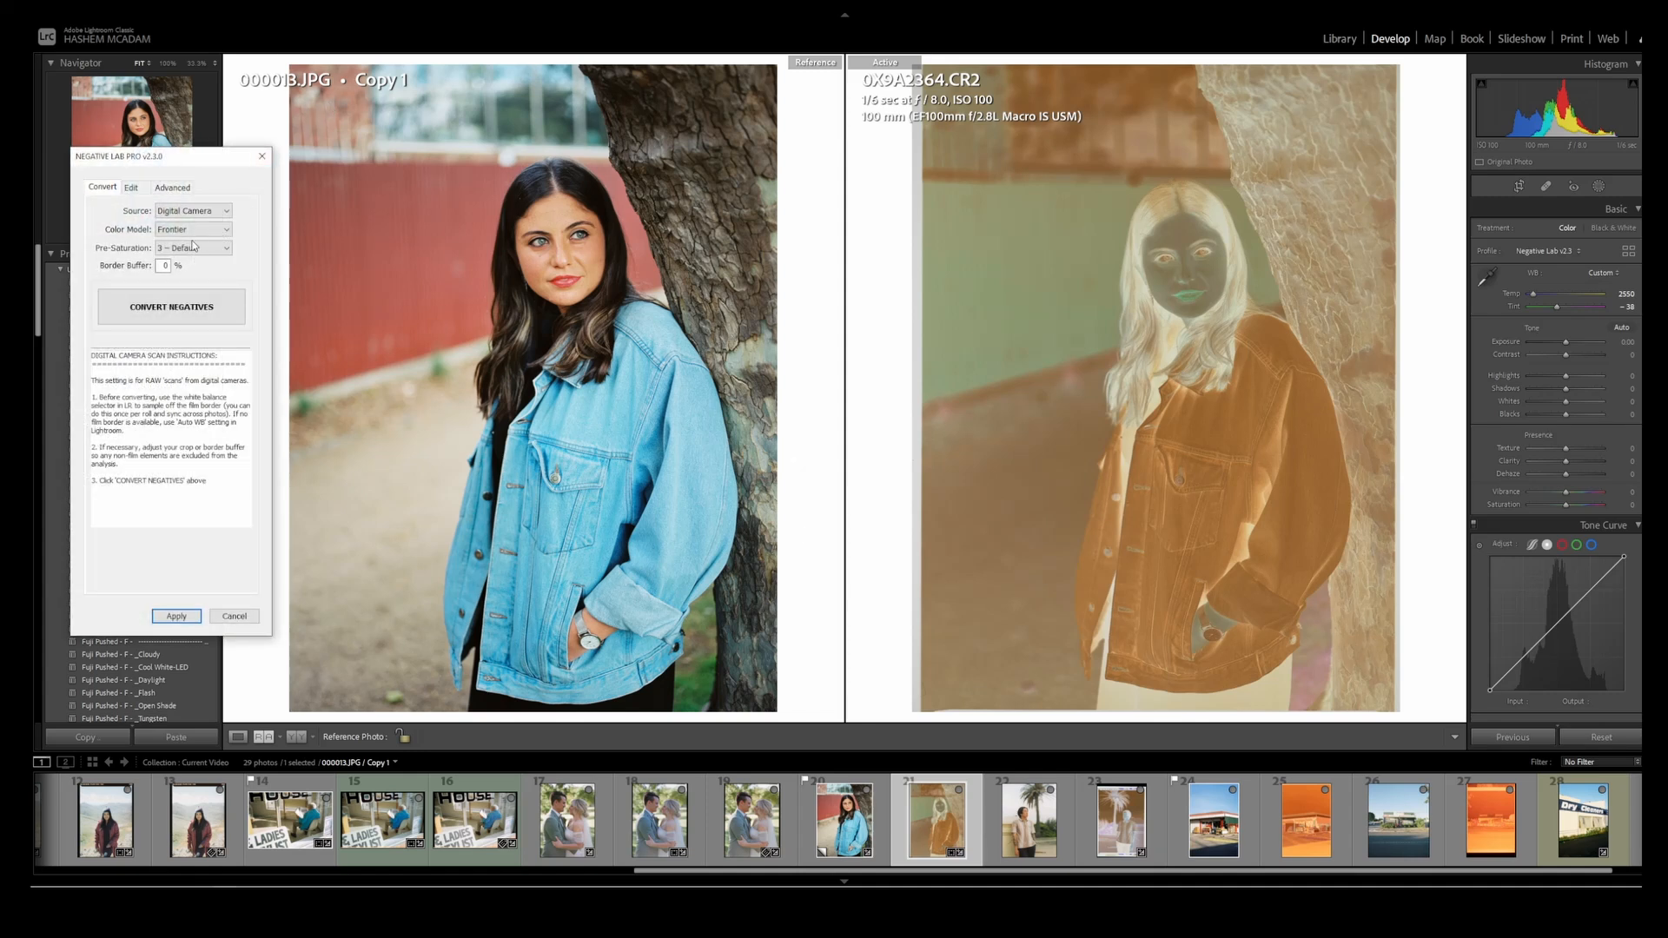
click(164, 265)
double_click(163, 265)
click(195, 306)
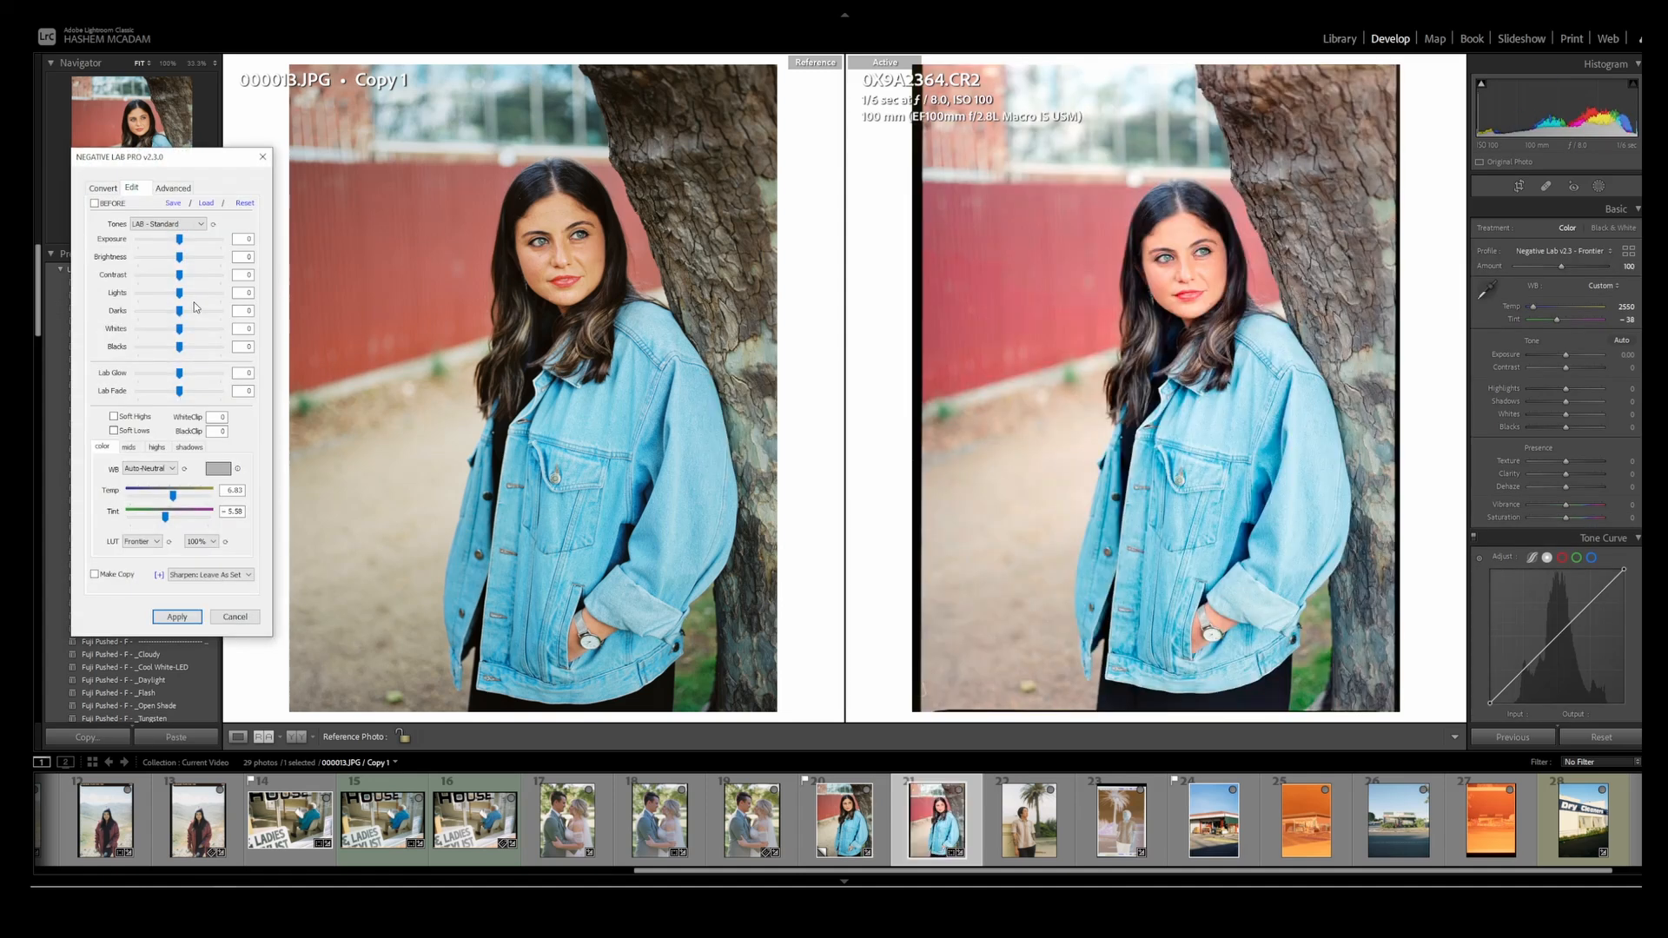
- Compare the LAB - Soft, LAB - Standard and LINEAR - Gamma tone profiles on the portrait, and choose LINEAR
click(200, 224)
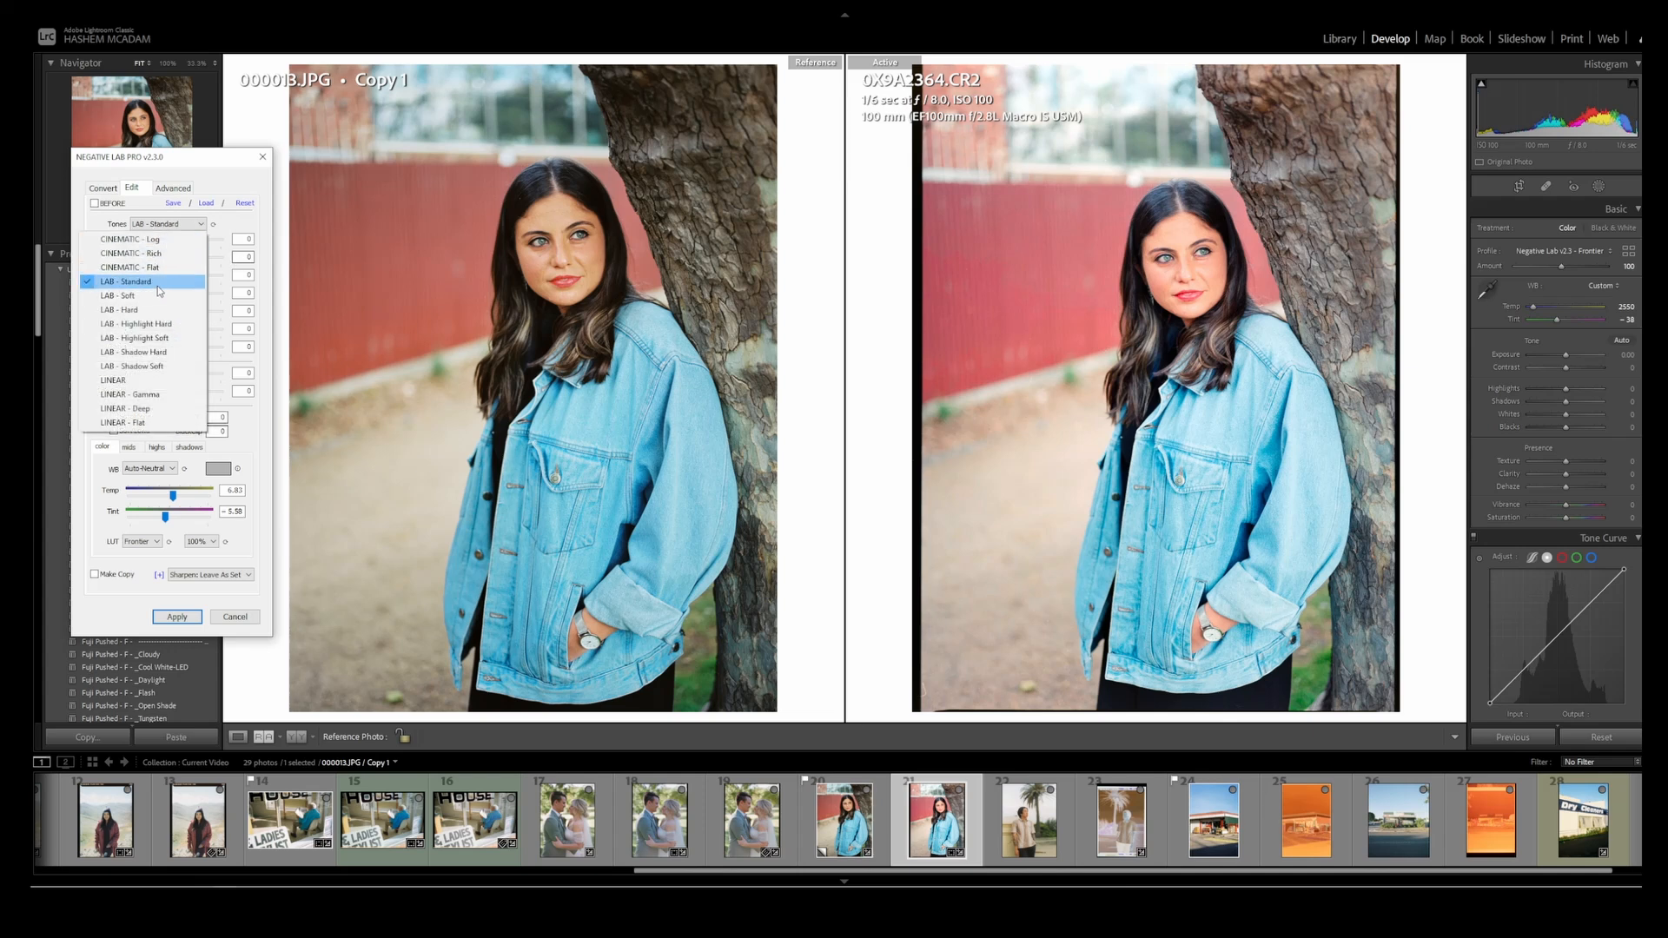
click(158, 296)
click(157, 225)
click(153, 281)
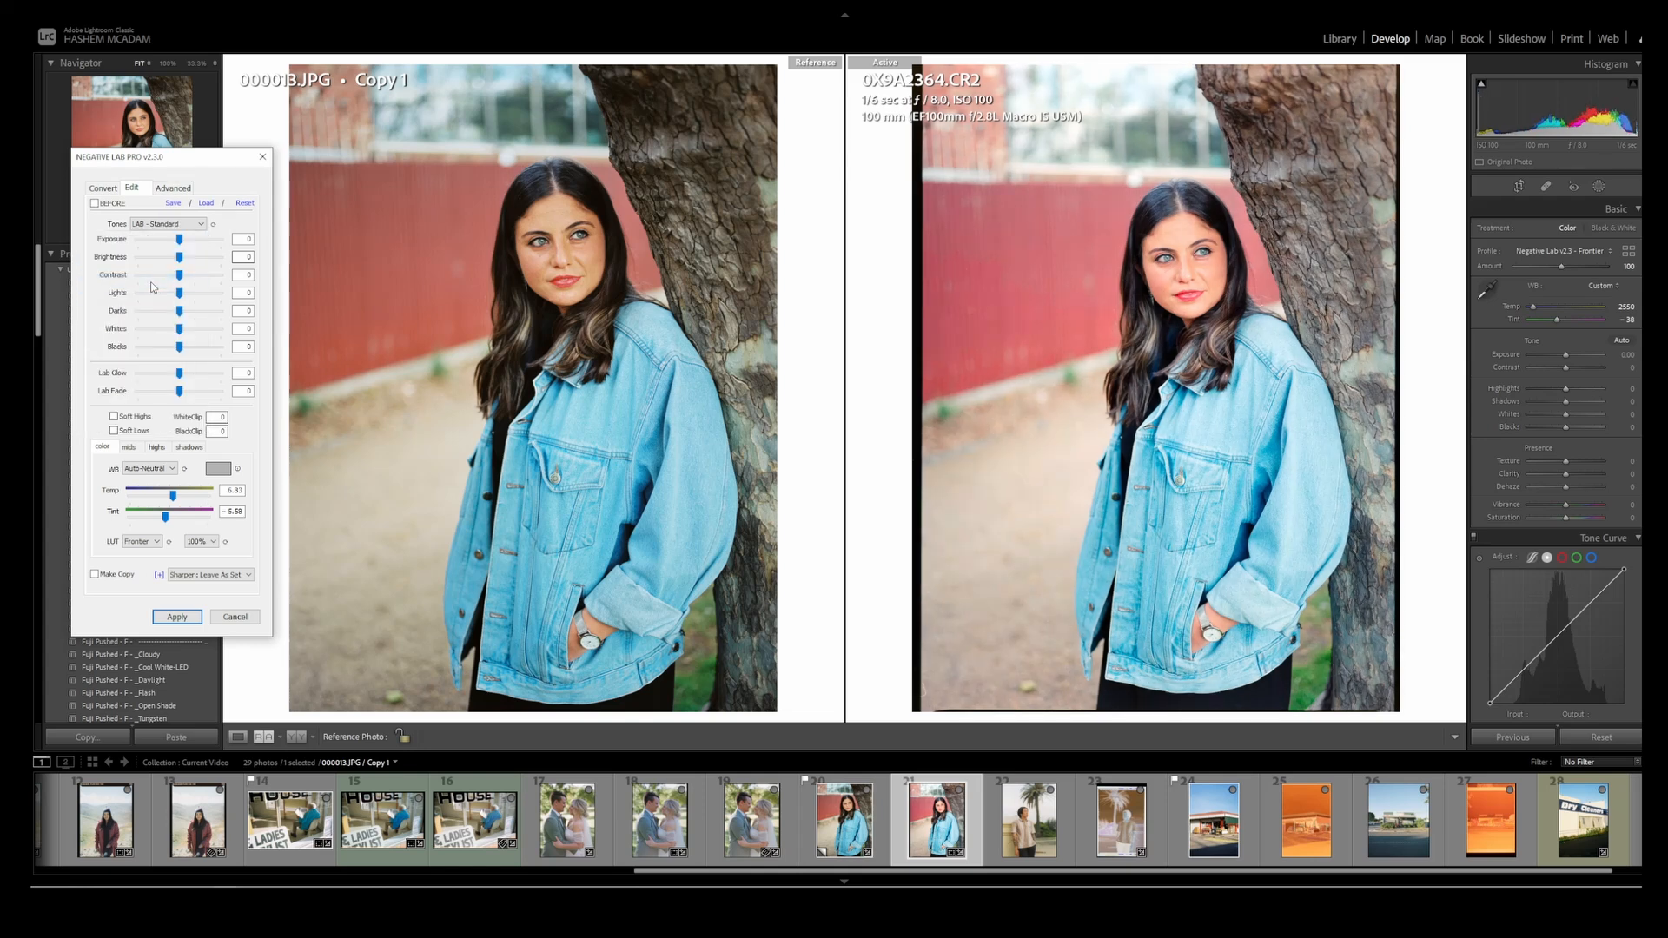
click(156, 225)
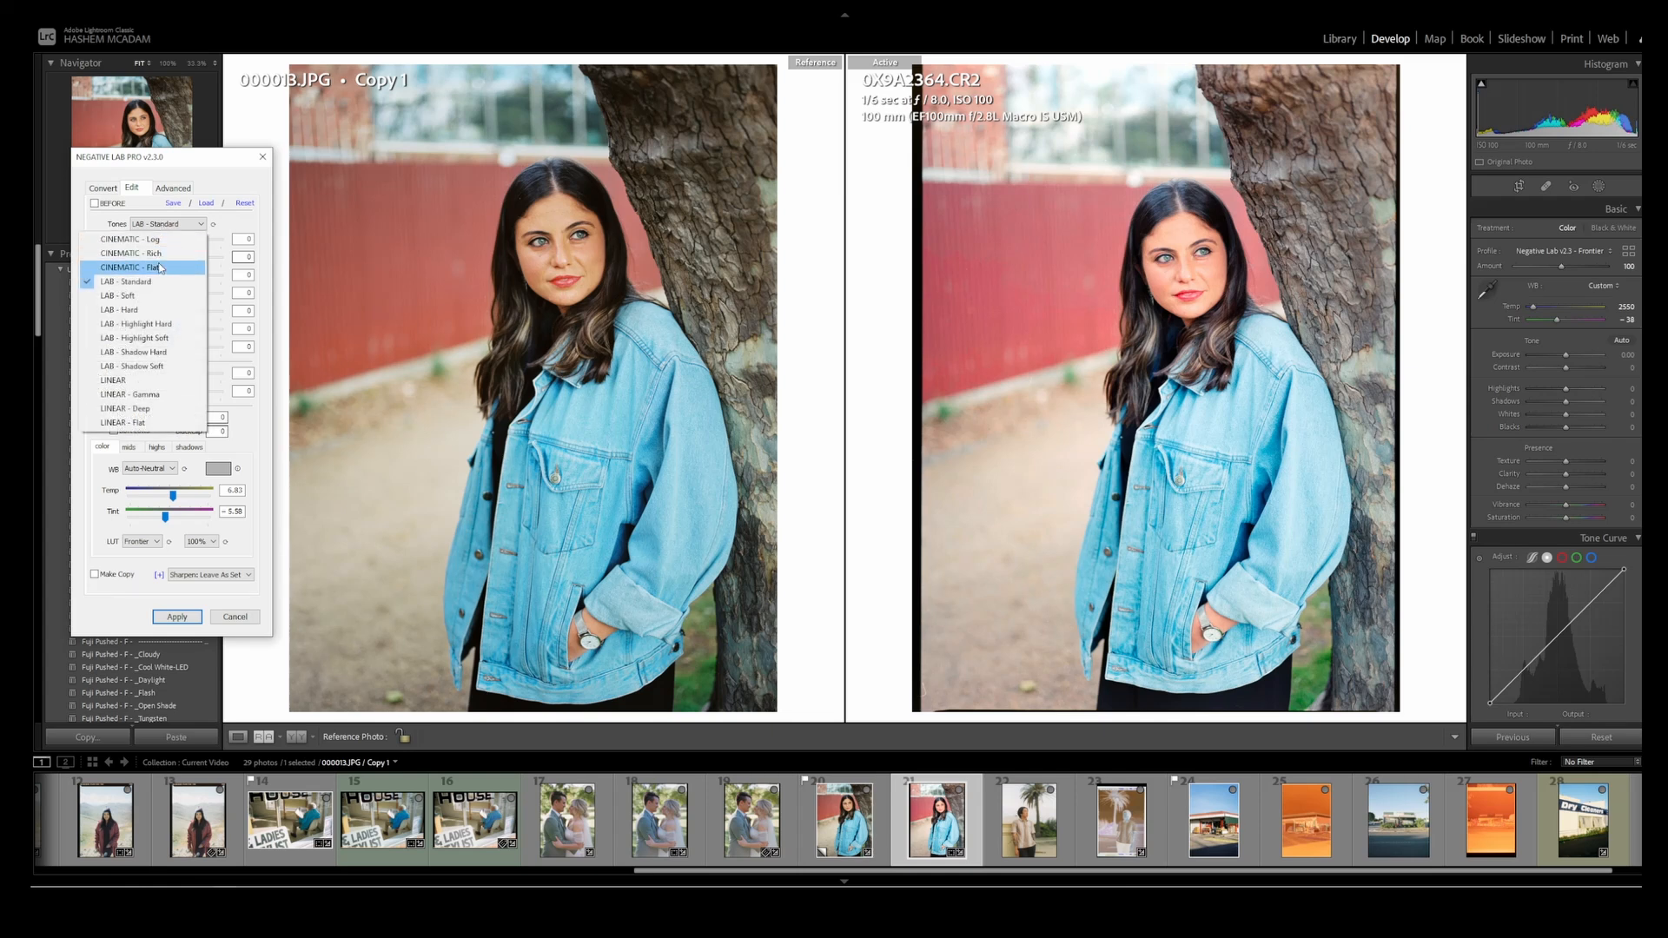
click(152, 396)
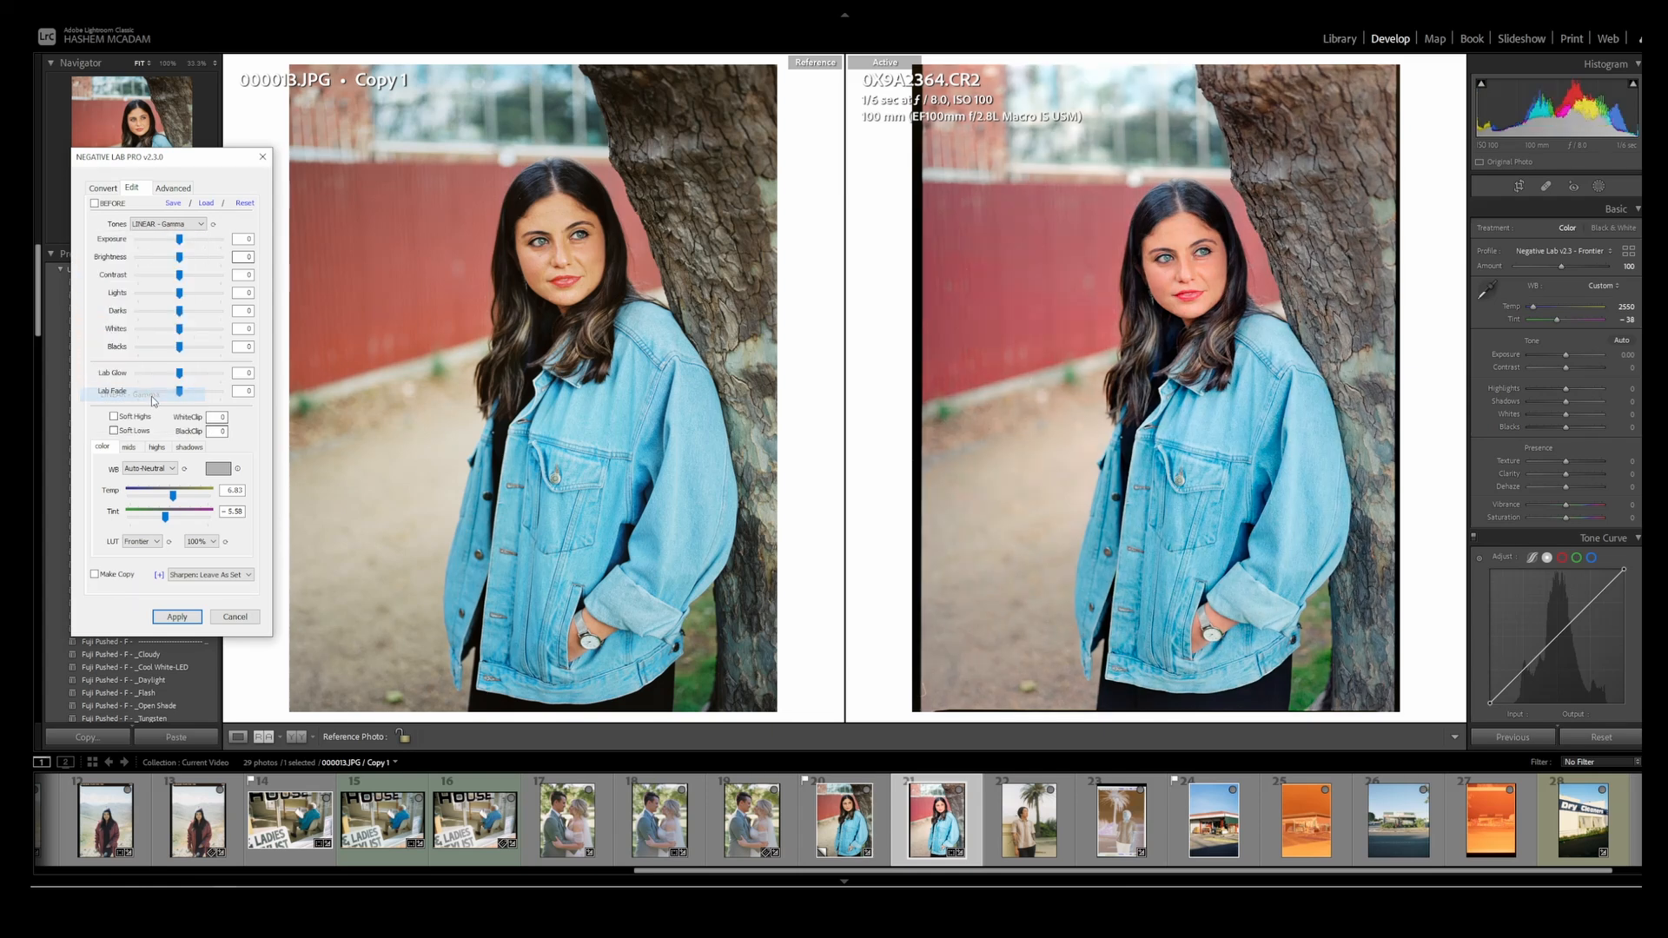
click(158, 225)
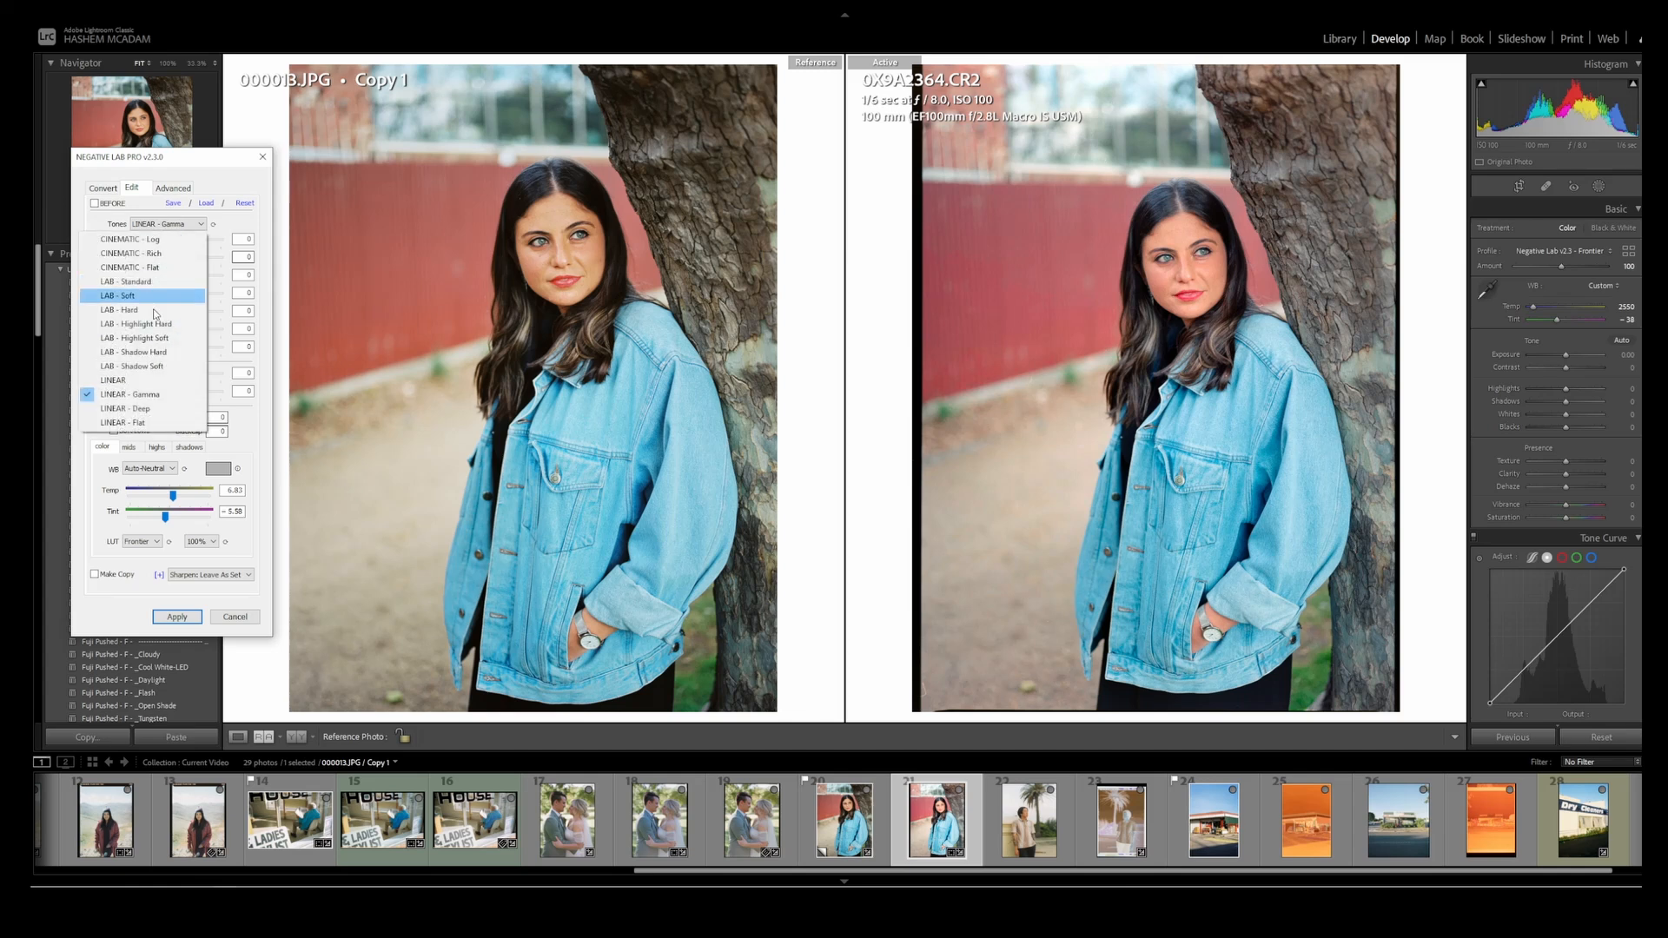
click(146, 381)
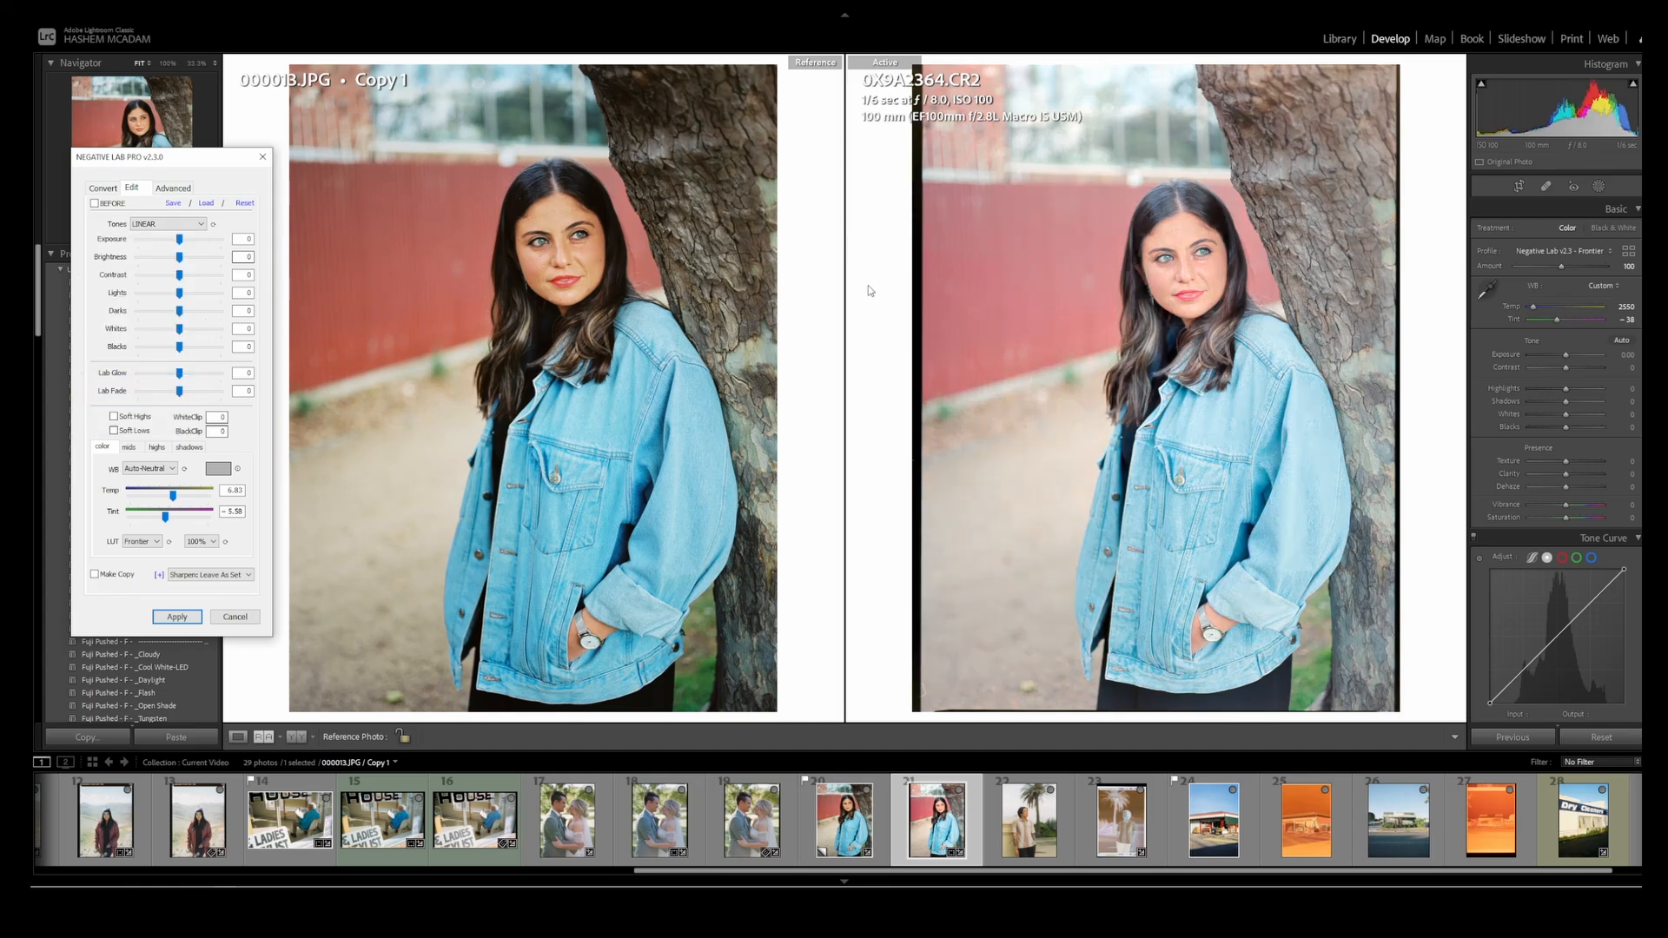
- Switch the portrait's tones to LAB - Standard, lower the exposure, and warm the white balance with the tint at -8
click(196, 225)
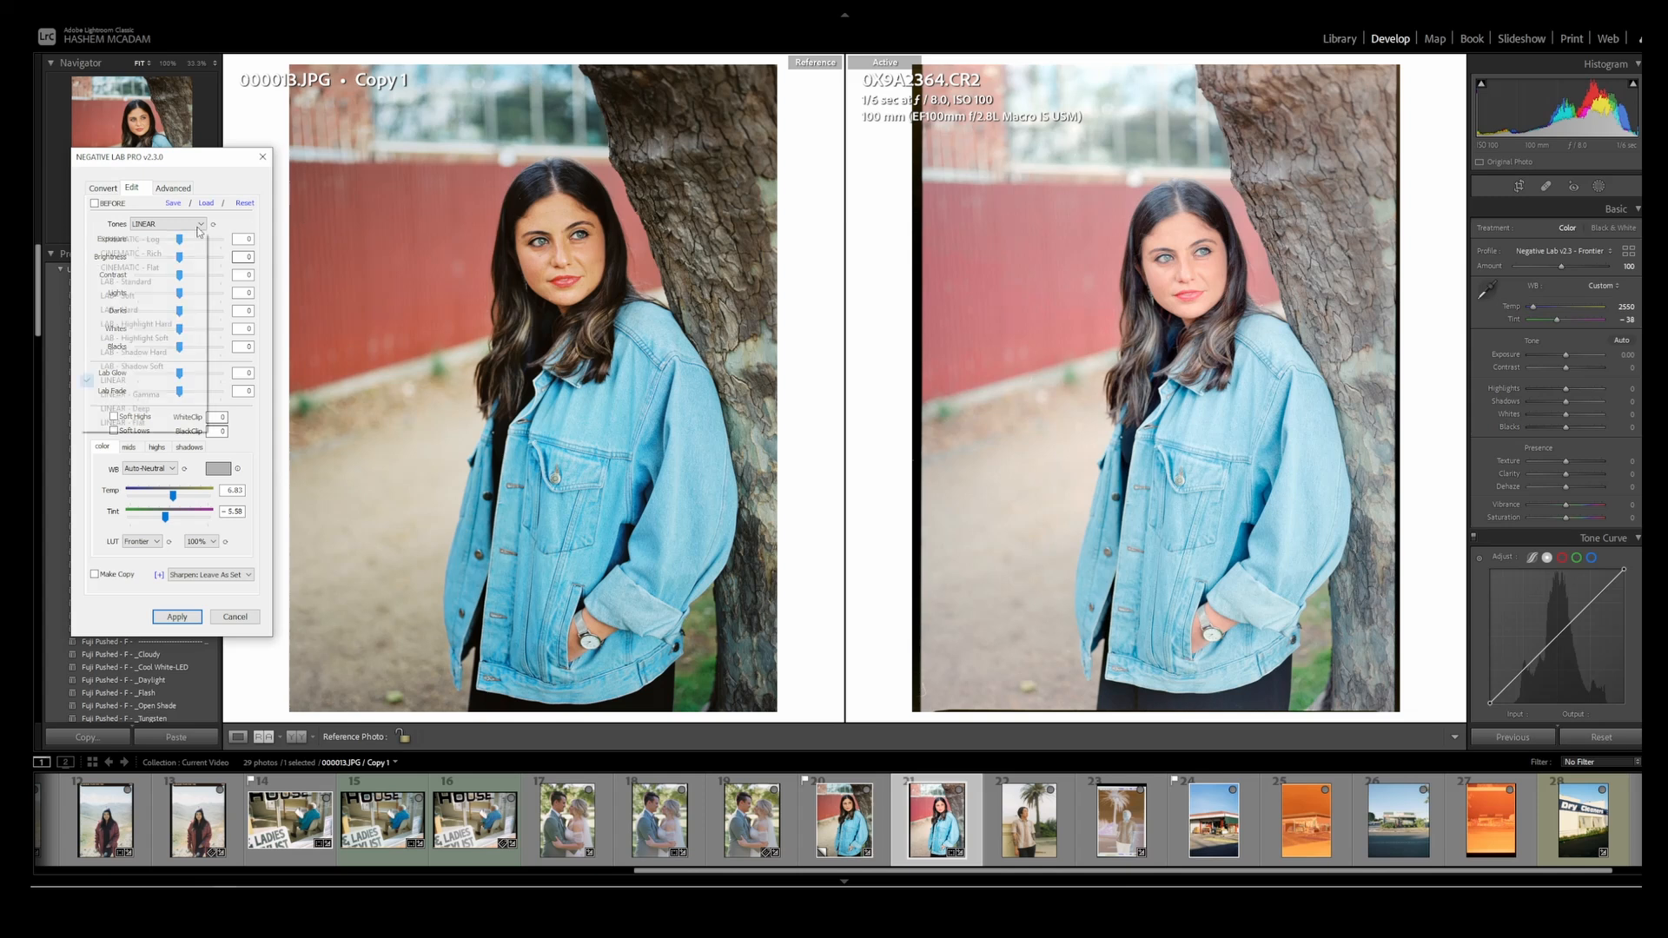
click(163, 283)
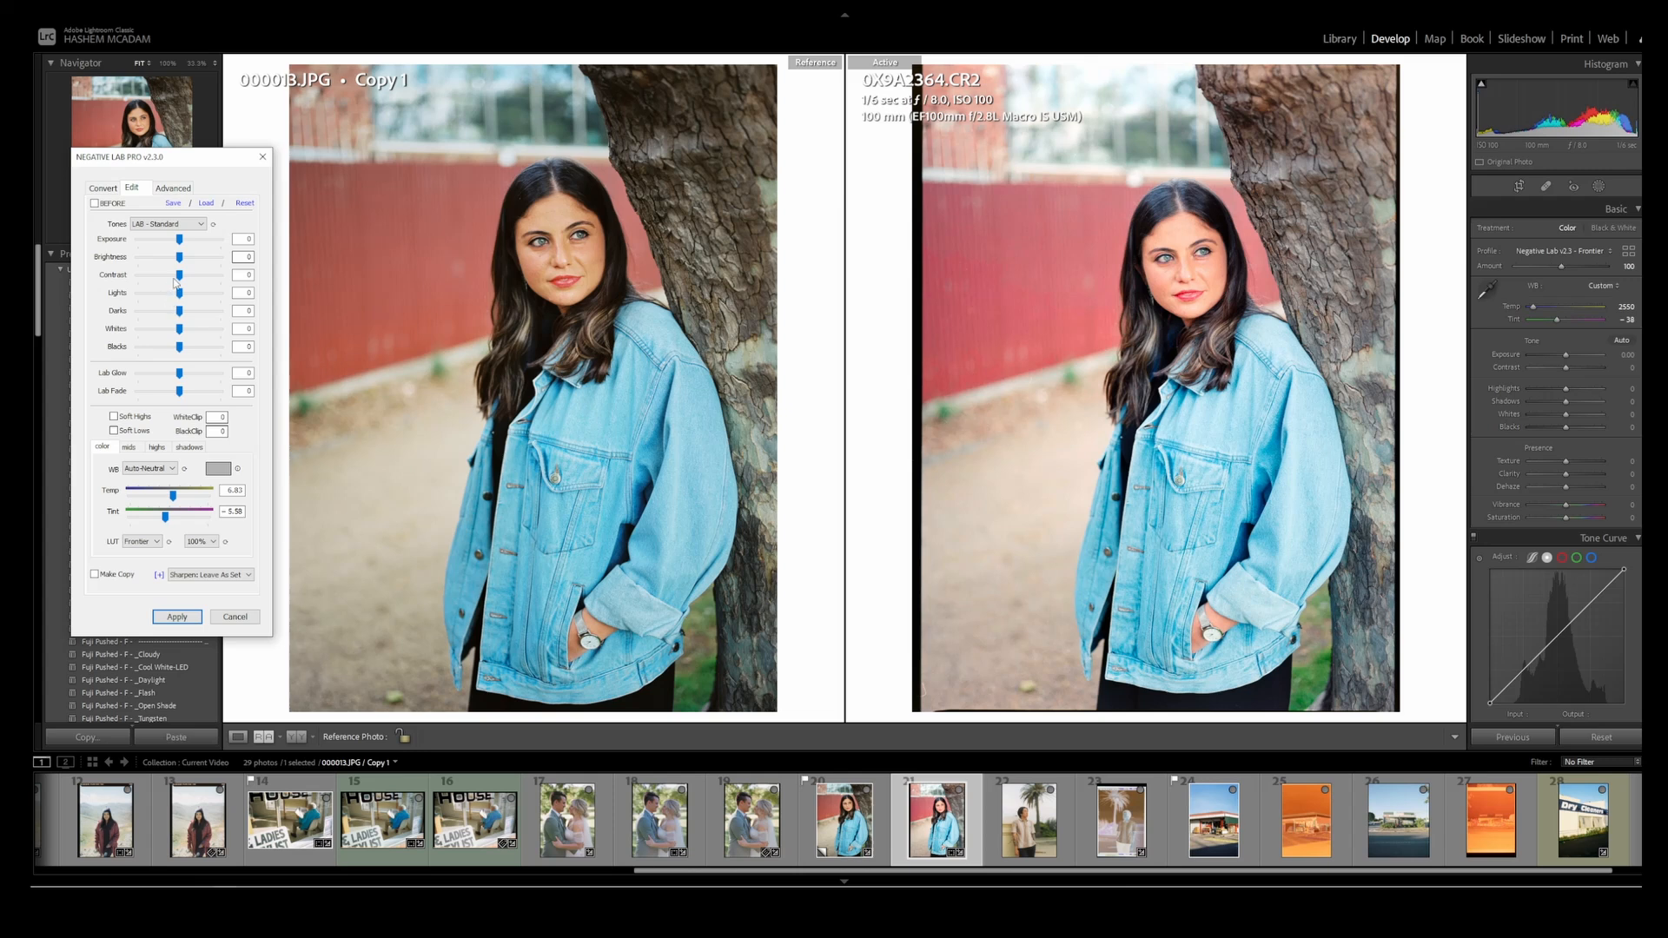
drag(179, 243, 171, 247)
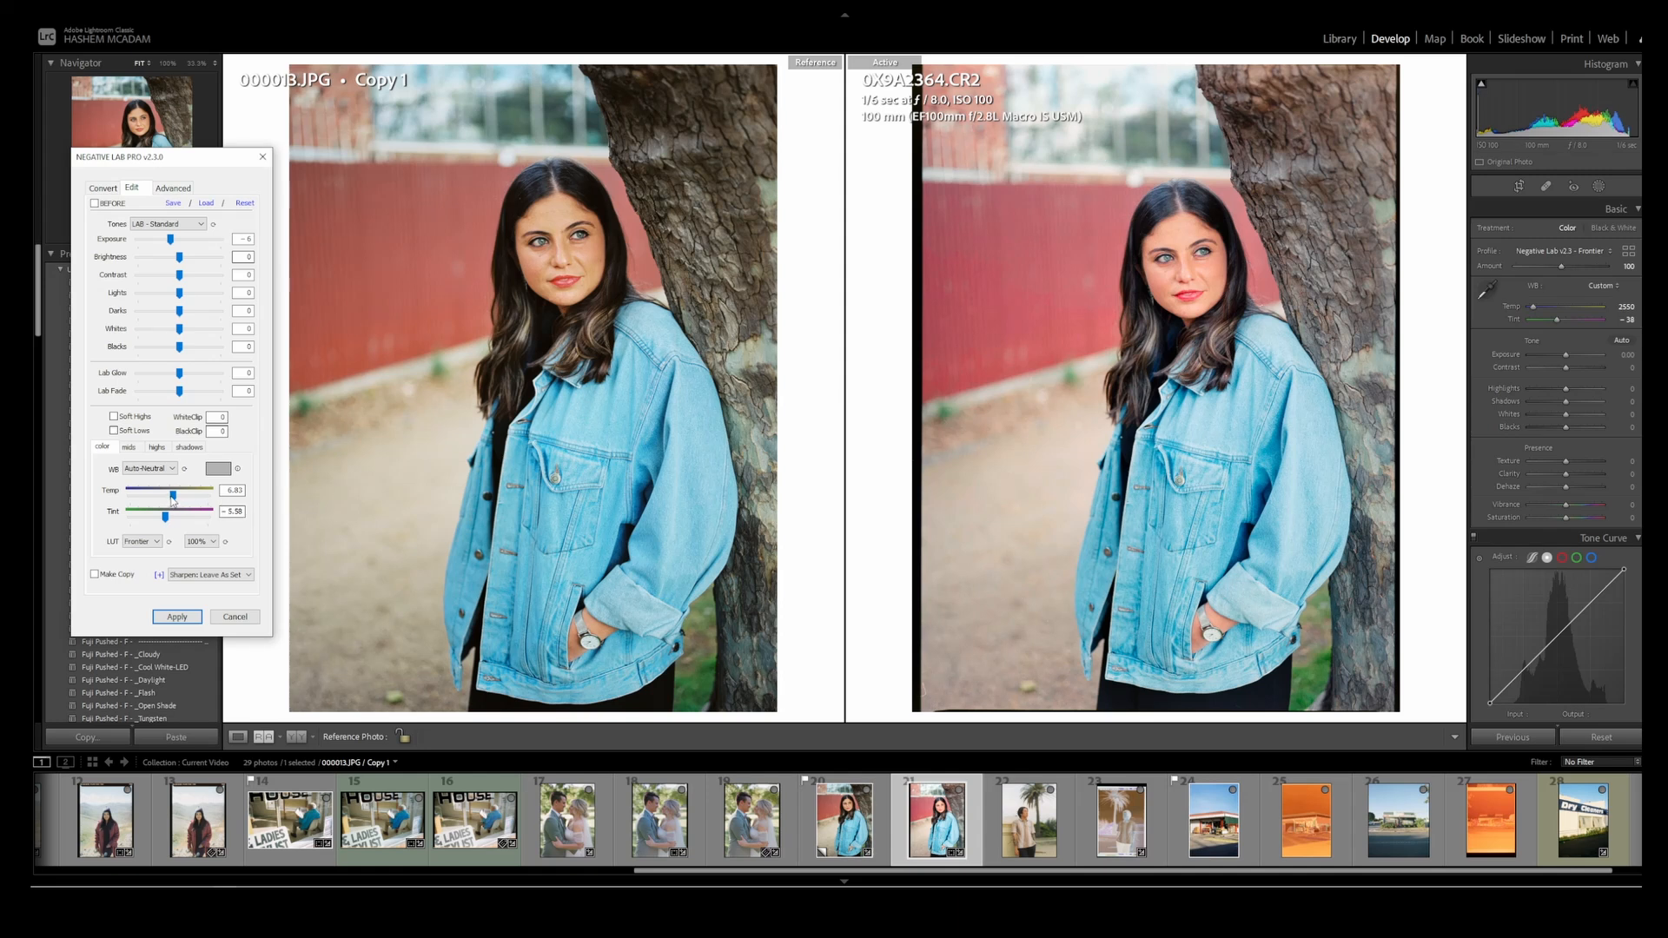
drag(174, 498, 183, 507)
drag(167, 523, 164, 524)
- Refine the portrait's tones with Contrast -3, Brightness -2, Darks -5, Lab Glow 4 and Lab Fade 7, and fine-tune the color temperature
drag(180, 277, 177, 278)
drag(180, 392, 186, 399)
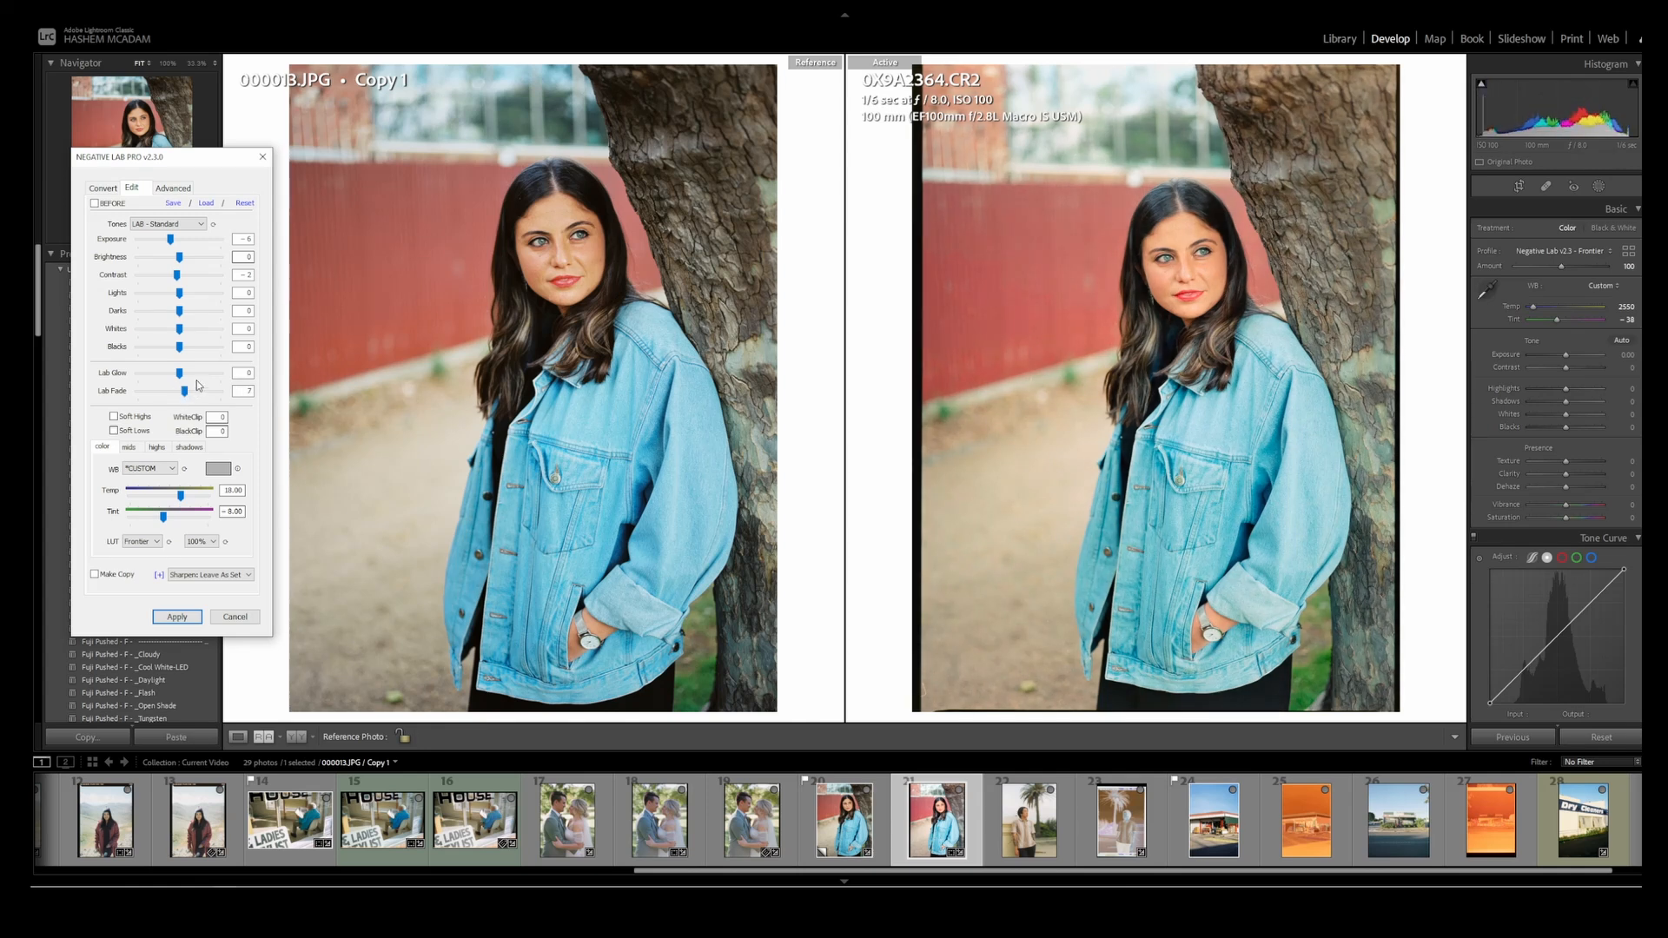
click(163, 310)
click(175, 313)
drag(181, 373, 184, 378)
drag(182, 495, 181, 496)
drag(179, 257, 176, 257)
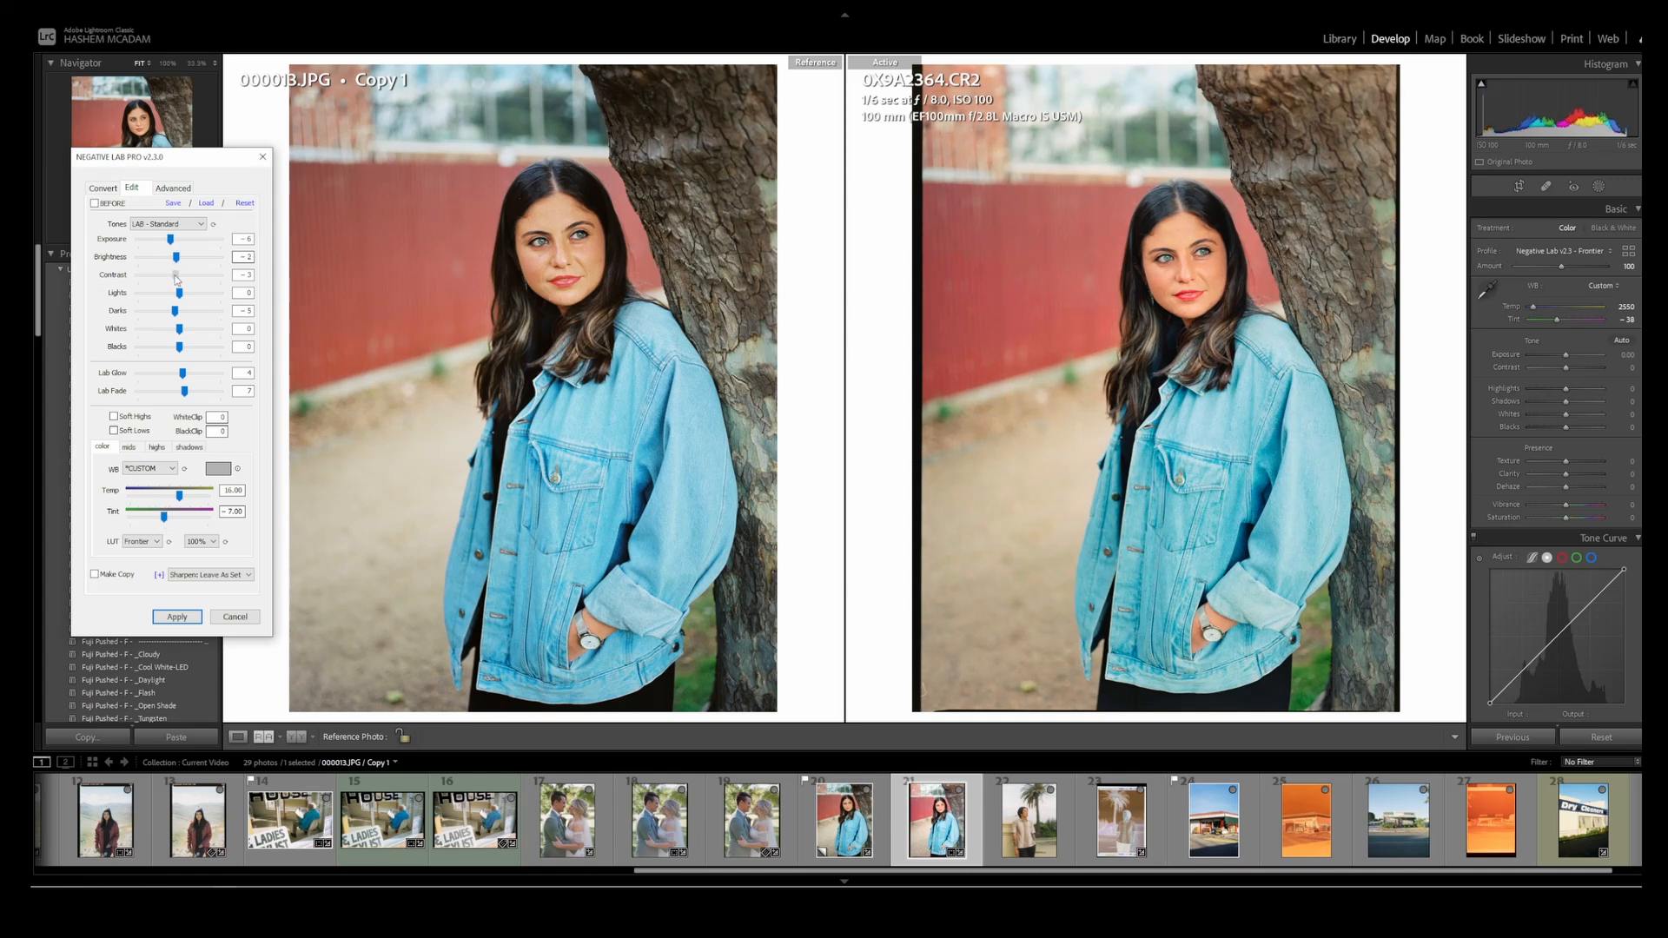
- Set the LUT to Natural and apply the conversion with a JPEG positive copy of the portrait
click(141, 542)
click(139, 571)
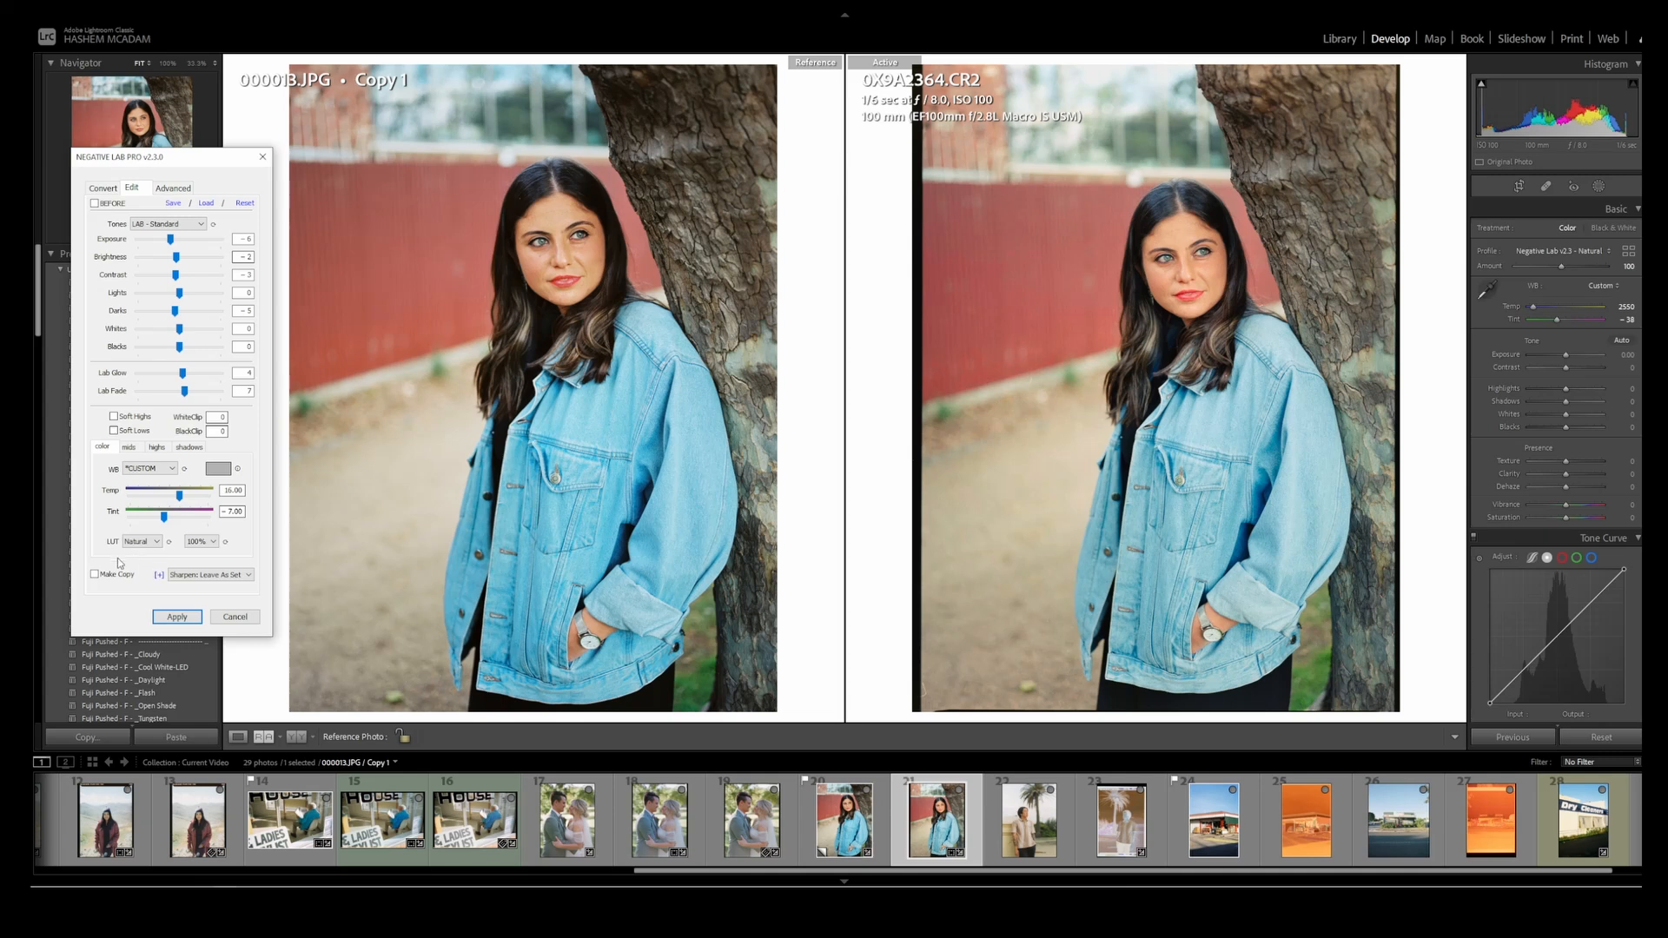
click(95, 575)
click(187, 578)
click(144, 599)
click(182, 615)
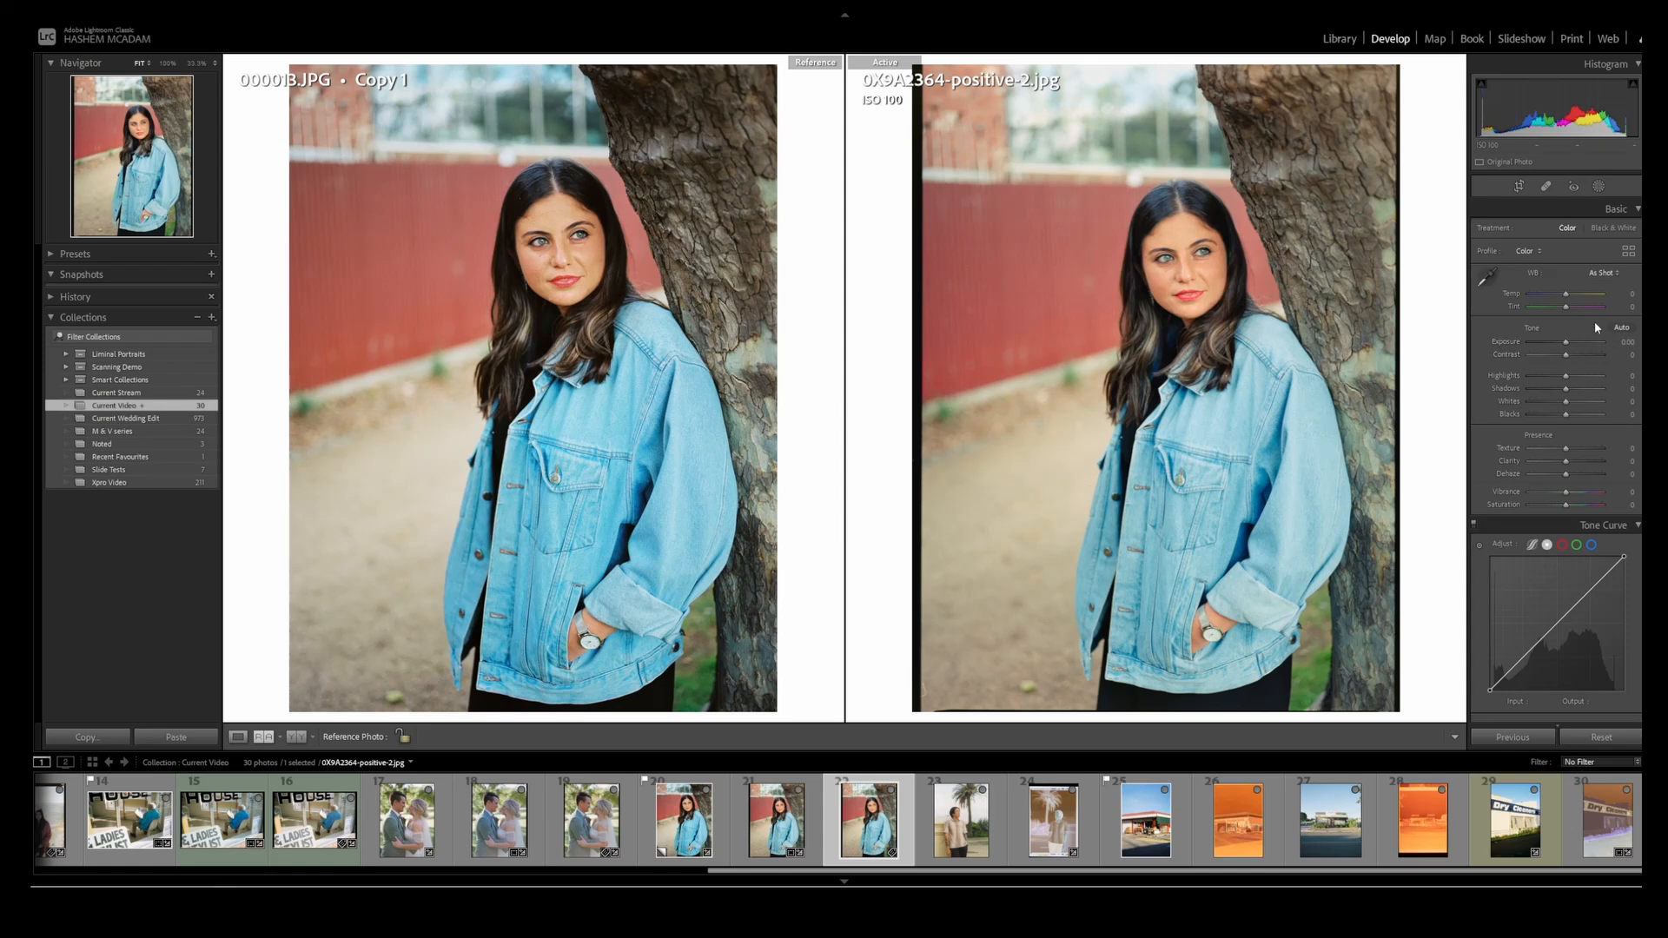
- Apply the Negative Lab - Frontier profile to the positive copy and reduce its amount slightly
click(1629, 252)
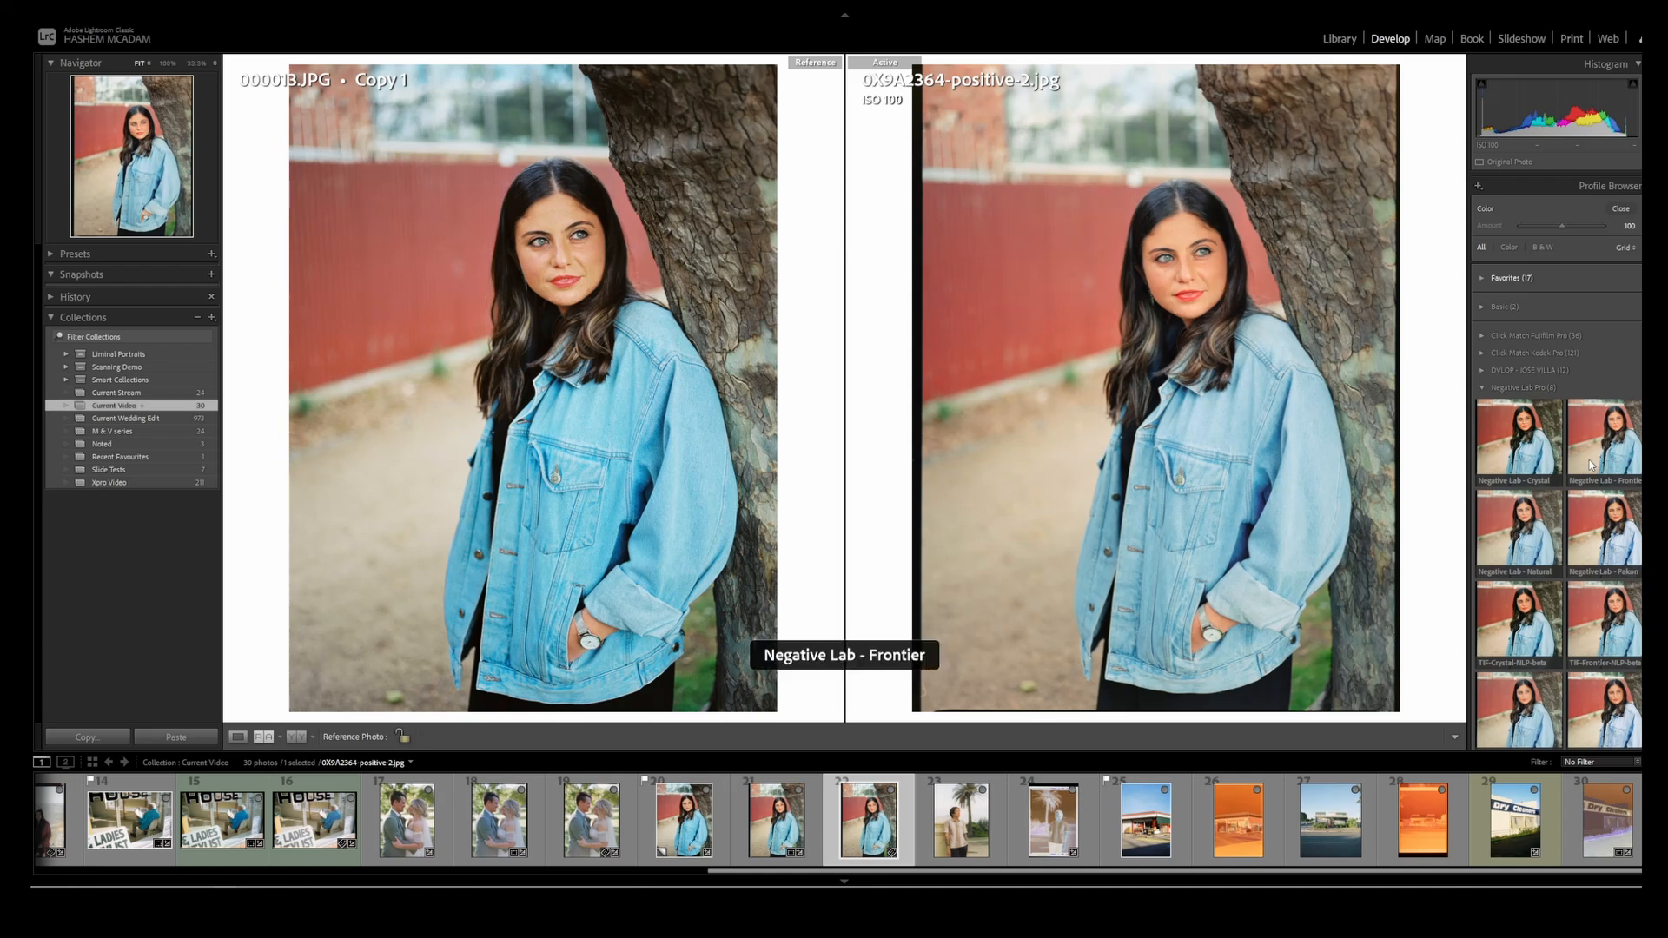
click(1597, 453)
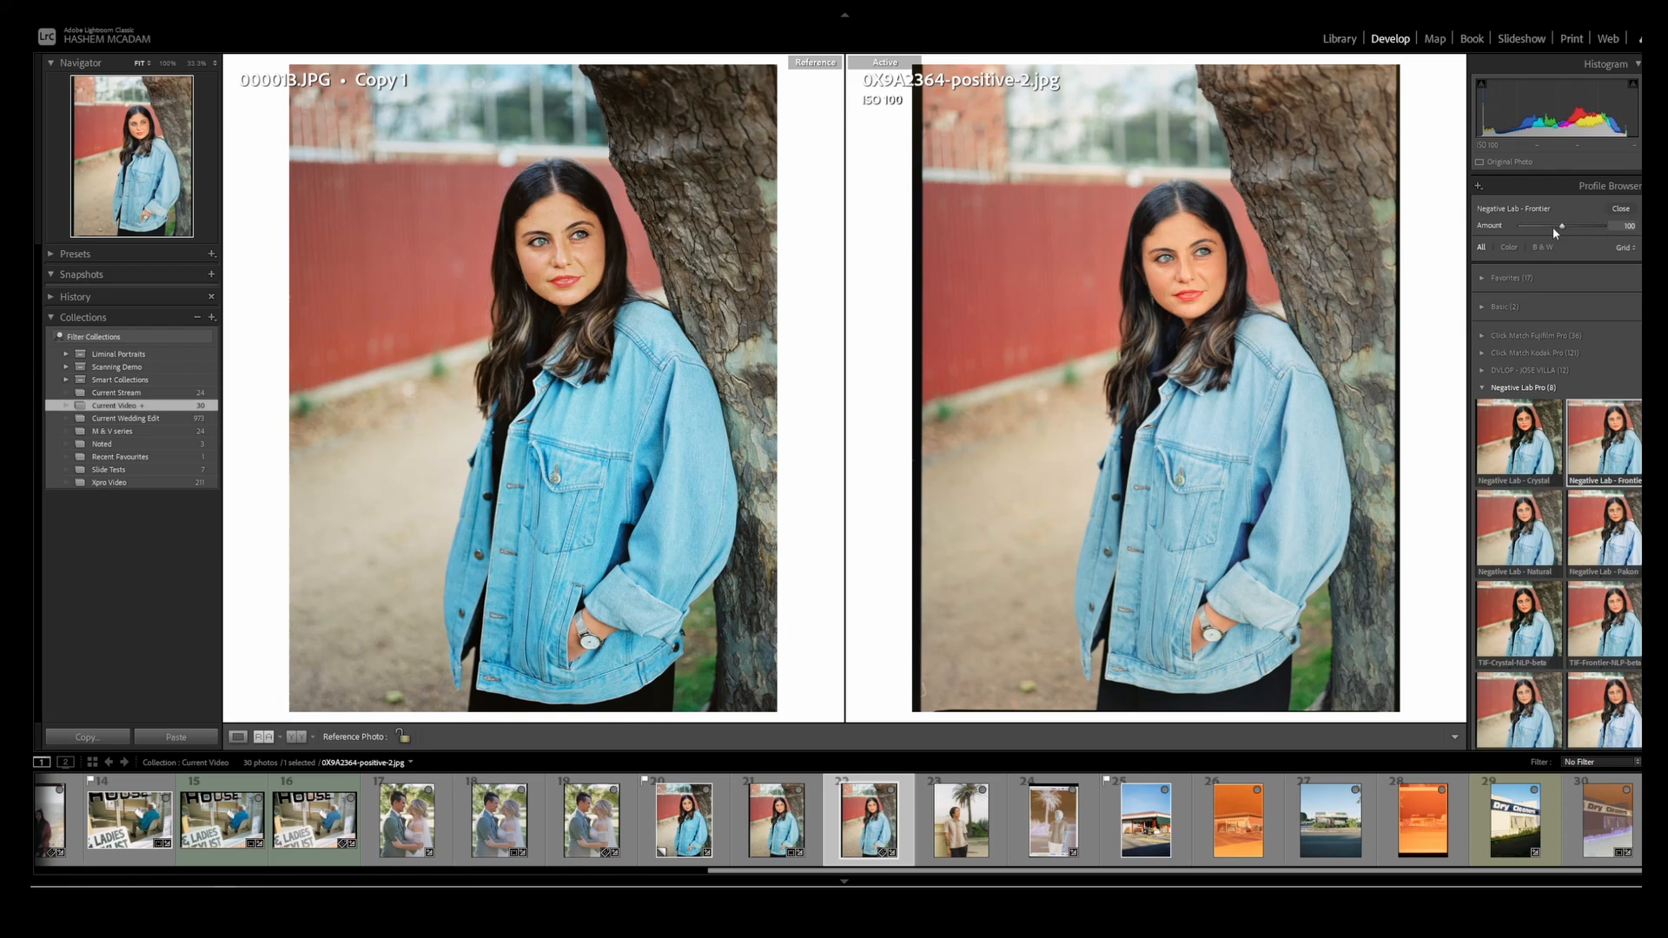
drag(1557, 226, 1559, 227)
click(1621, 208)
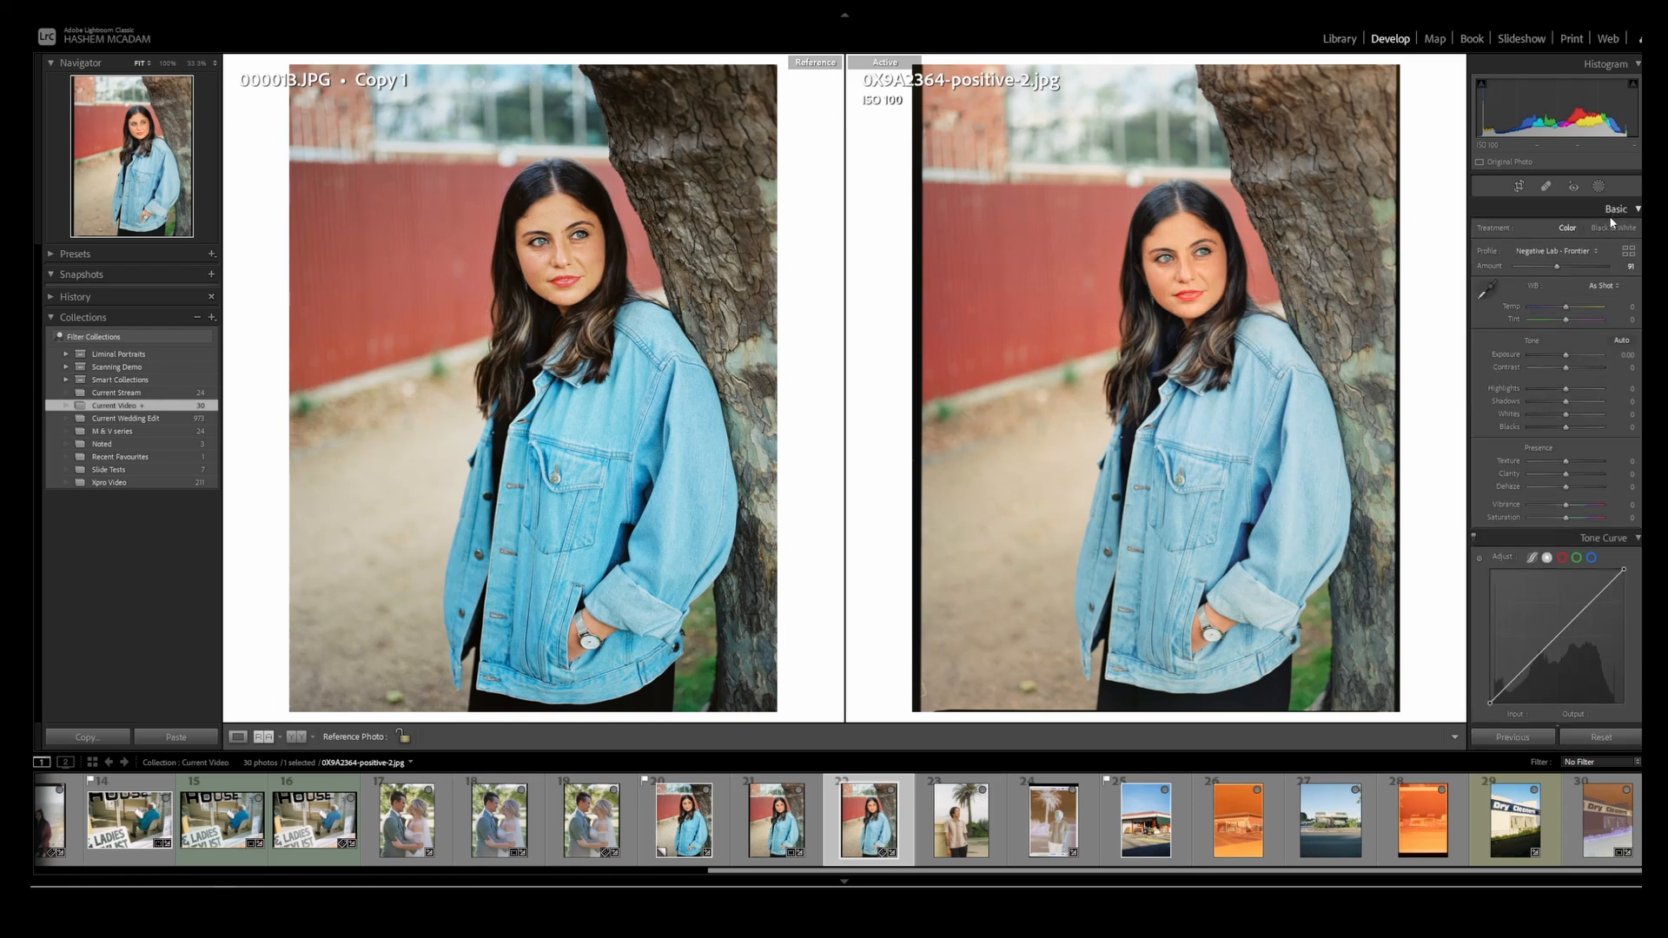
- Shift the aqua and blue hues of the denim jacket with the targeted adjustment tool to match the reference
scroll(1559, 417, down, 6)
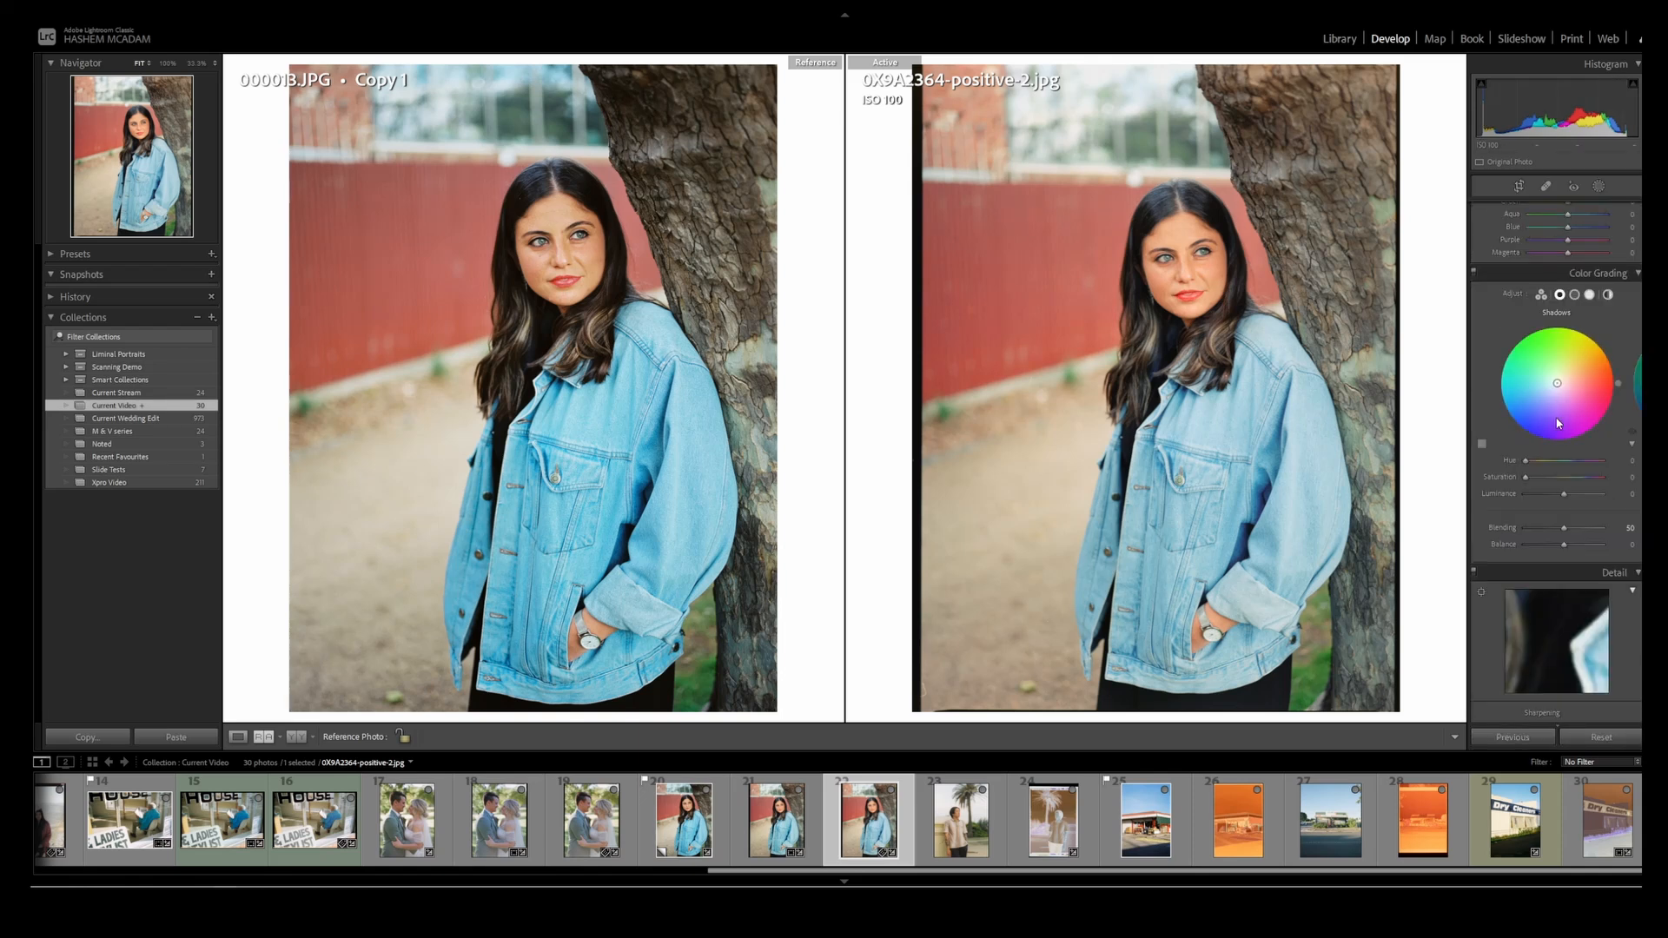
scroll(1559, 422, up, 2)
click(1478, 410)
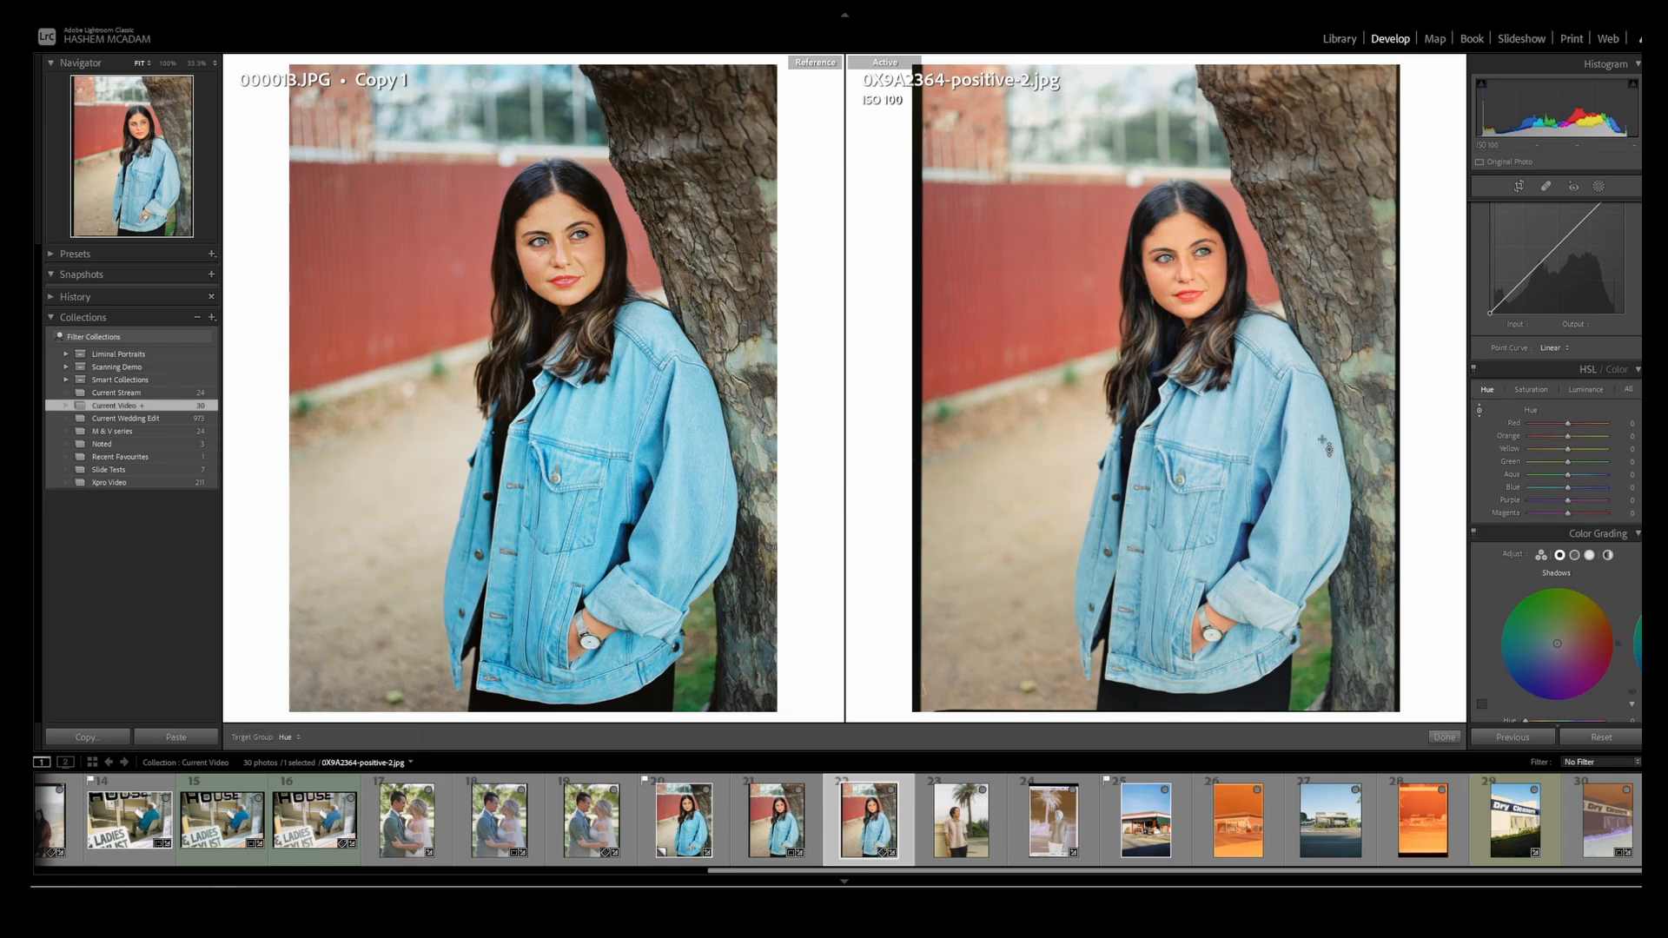
drag(1235, 429, 1235, 408)
drag(1235, 418, 1235, 439)
- Darken the jacket's aqua and blue luminance slightly, and raise its saturation to Aqua +10 and Blue +21
click(1586, 389)
drag(1243, 429, 1242, 439)
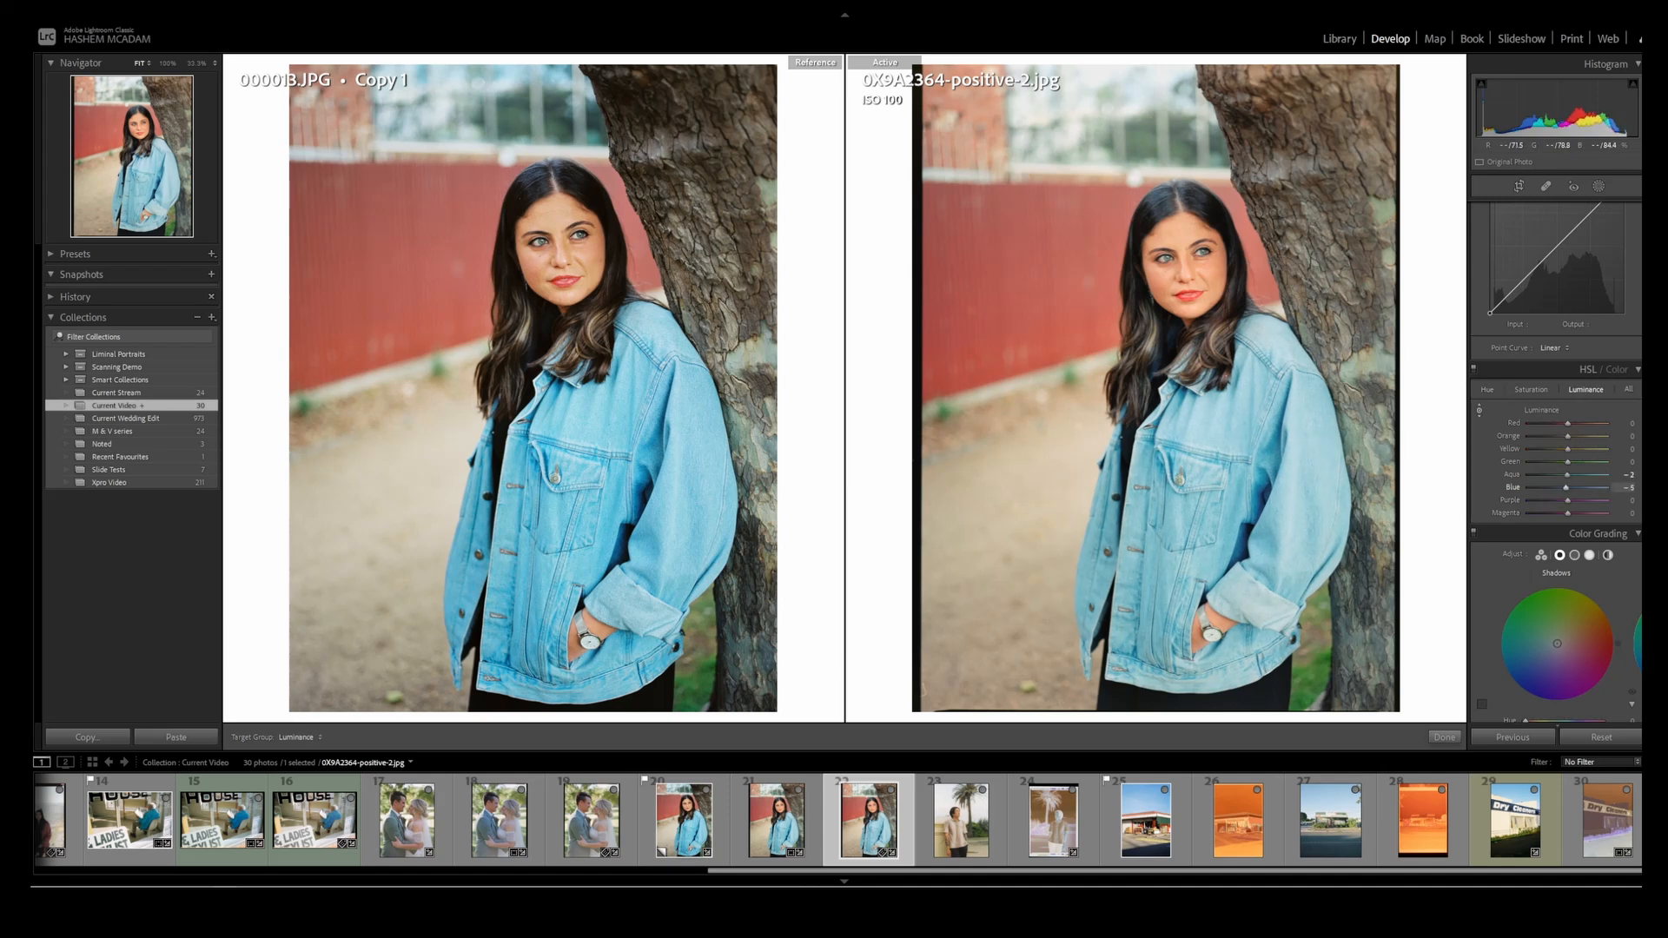
click(1531, 391)
drag(1257, 467, 1257, 447)
- Set the portrait's vibrance to +12 and saturation to -11, and cool the white balance temperature slightly
scroll(1604, 450, up, 5)
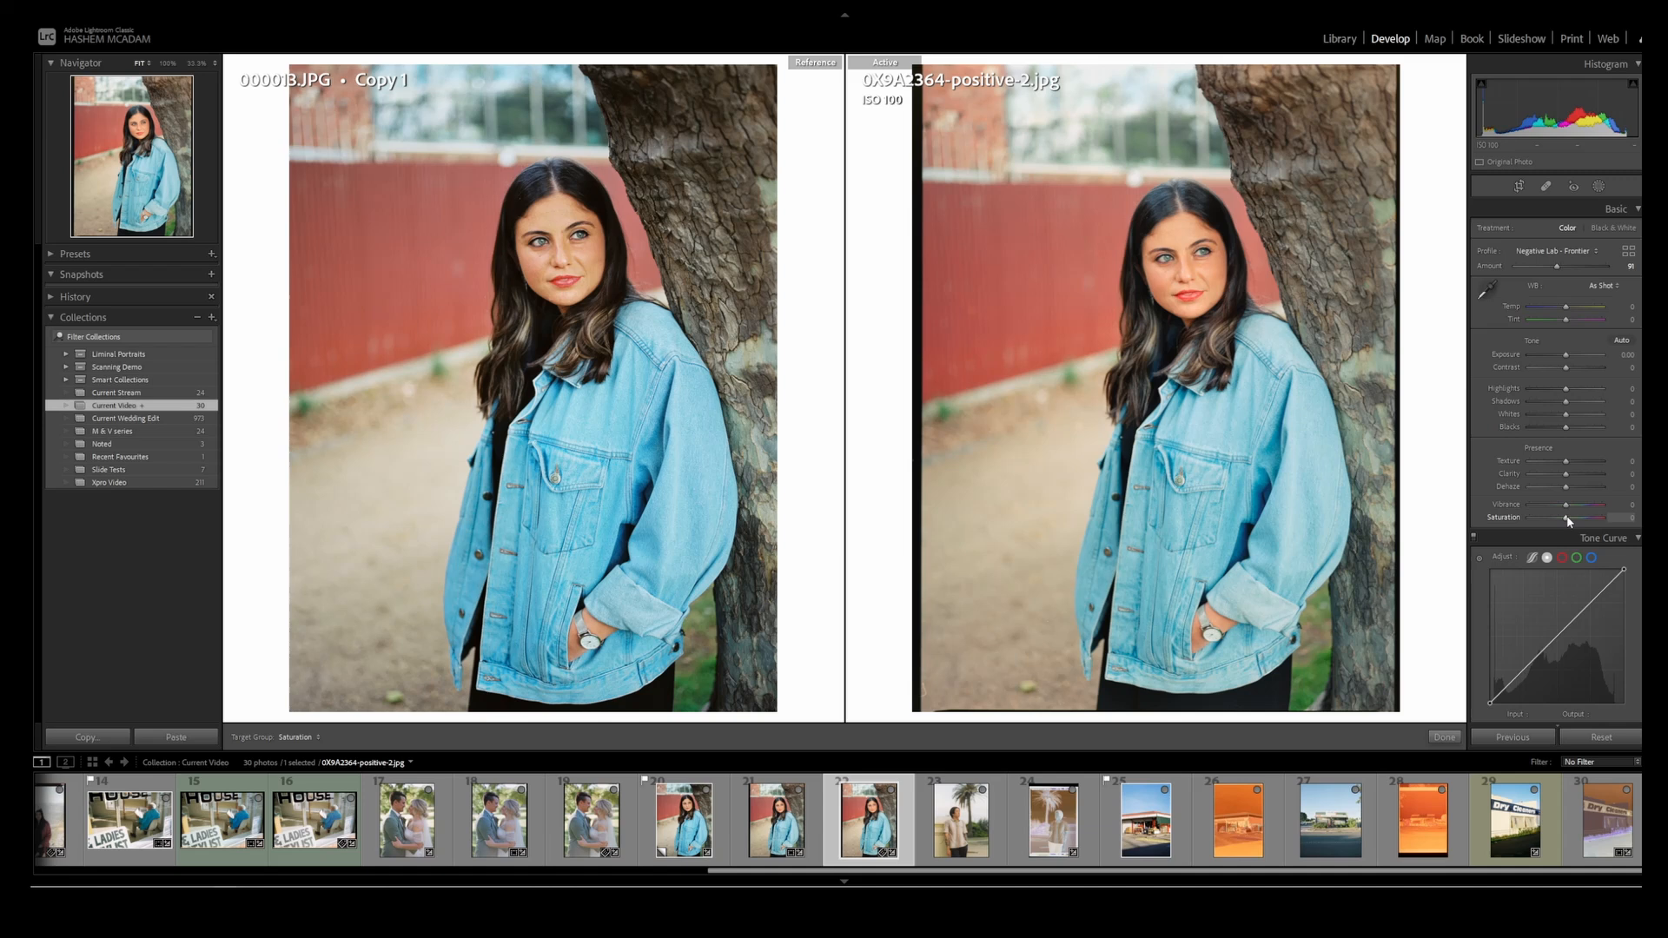
drag(1568, 520, 1560, 521)
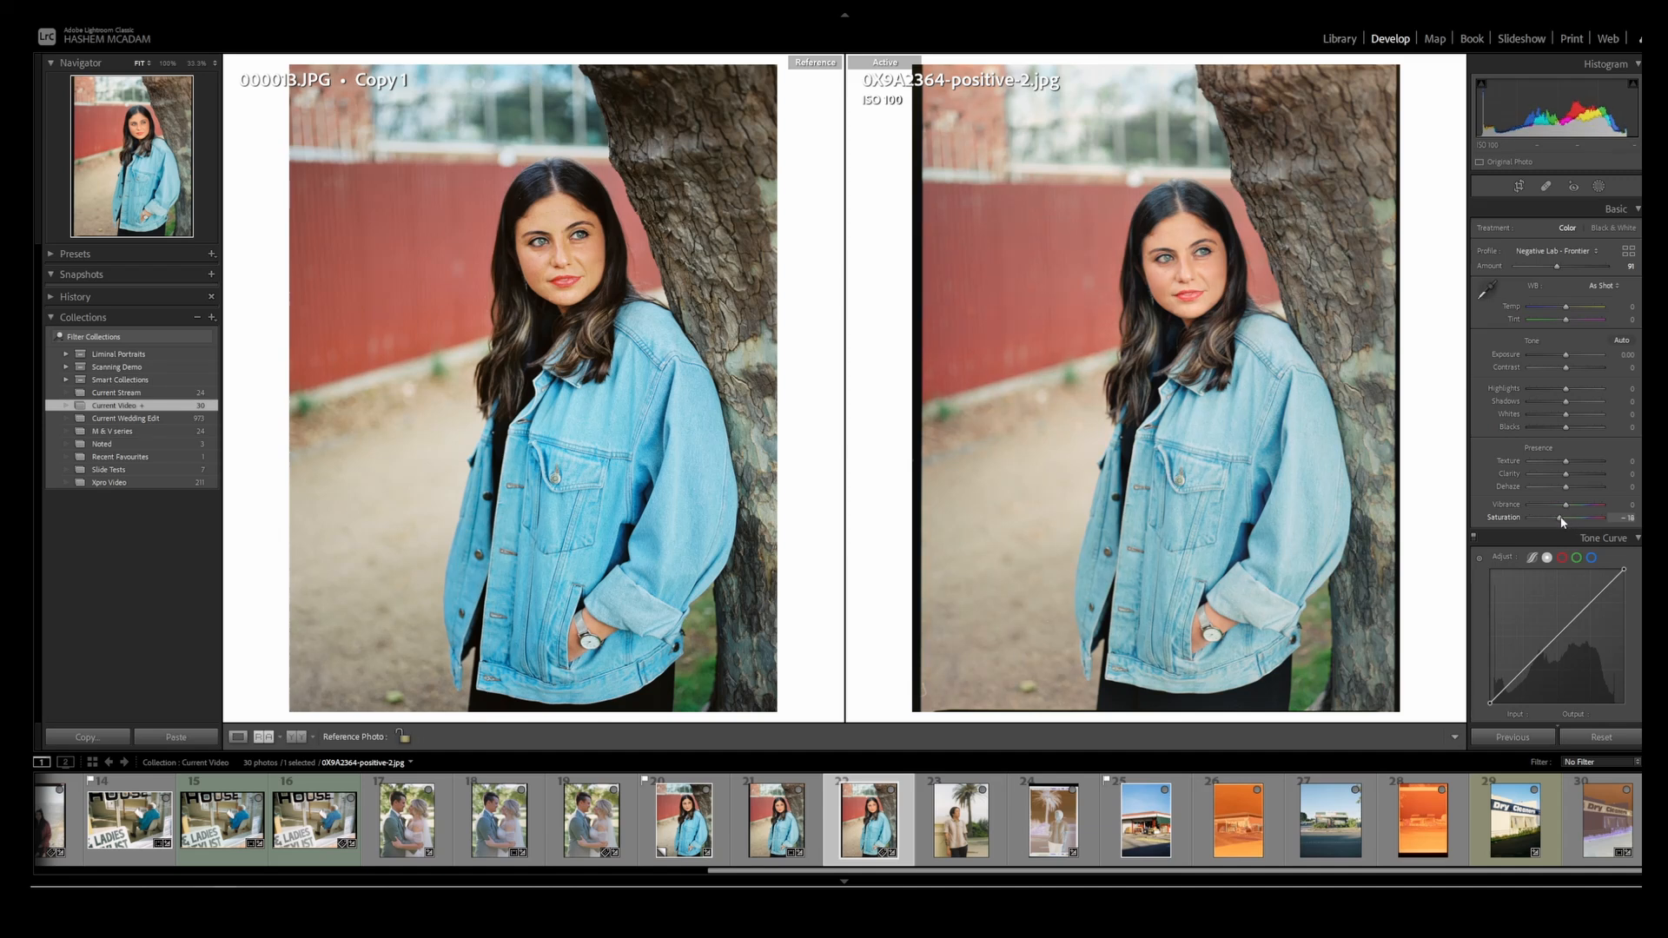
mouse_move(1573, 510)
mouse_down()
mouse_move(1563, 522)
mouse_move(1572, 510)
mouse_up()
key(backslash)
key(backslash)
drag(1628, 310, 1622, 309)
drag(1562, 322, 1568, 323)
key(Down)
key(Down)
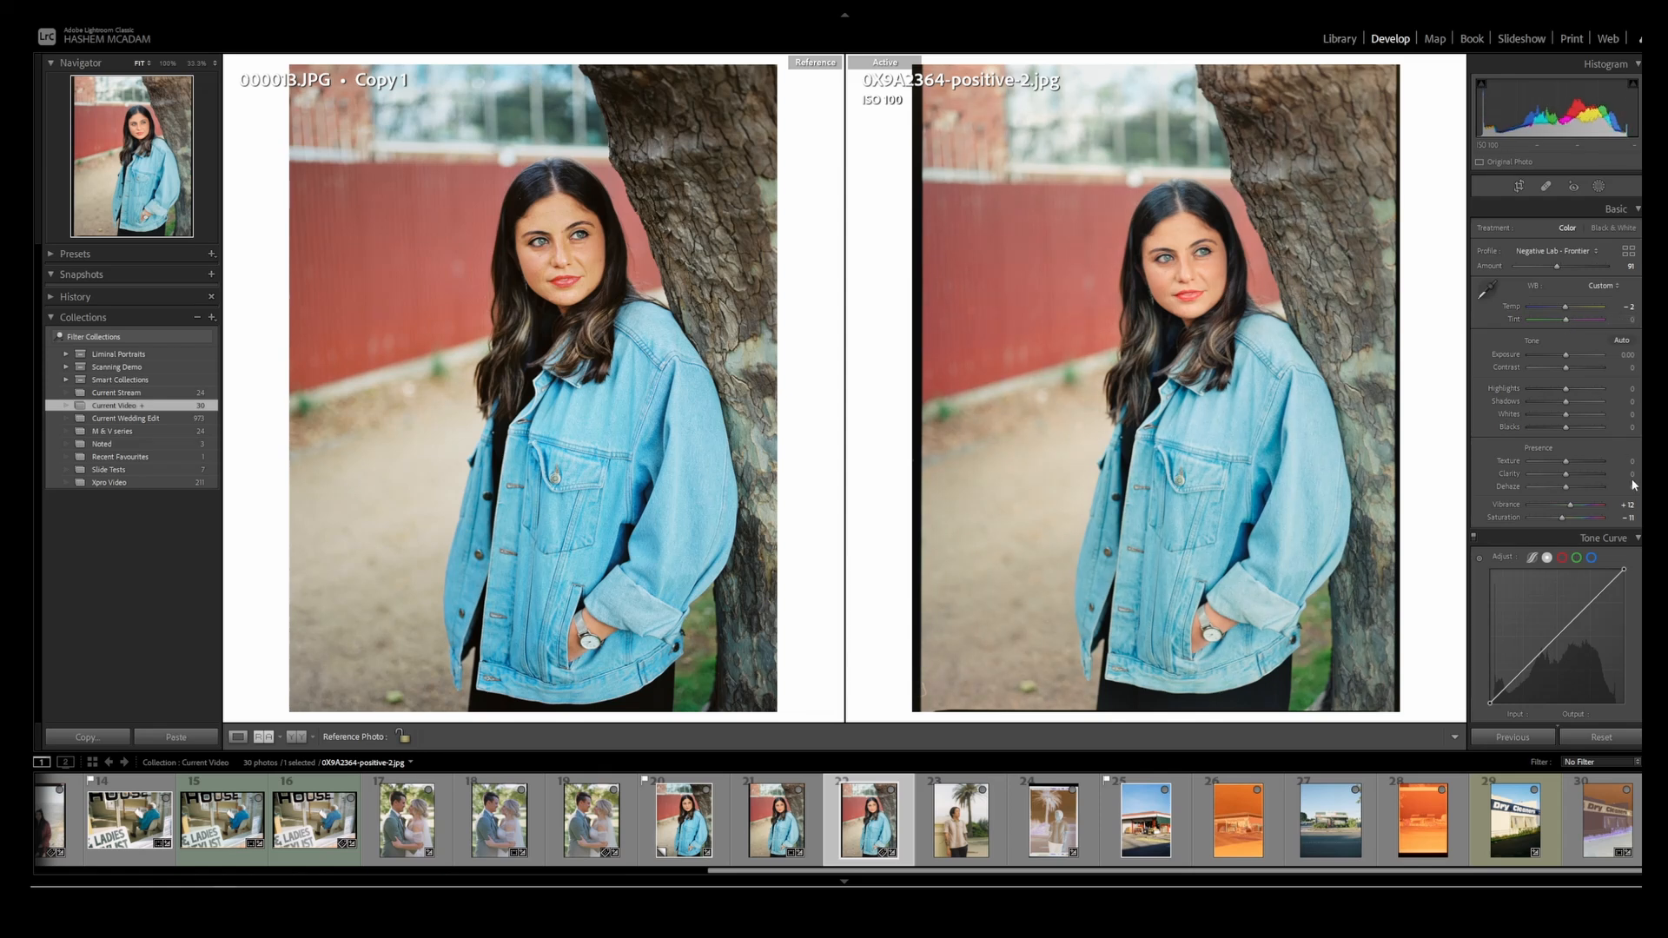
- Shift the portrait's warm and green hues slightly positive, including Red +3 and Green +10
scroll(1598, 457, down, 10)
scroll(1598, 457, up, 5)
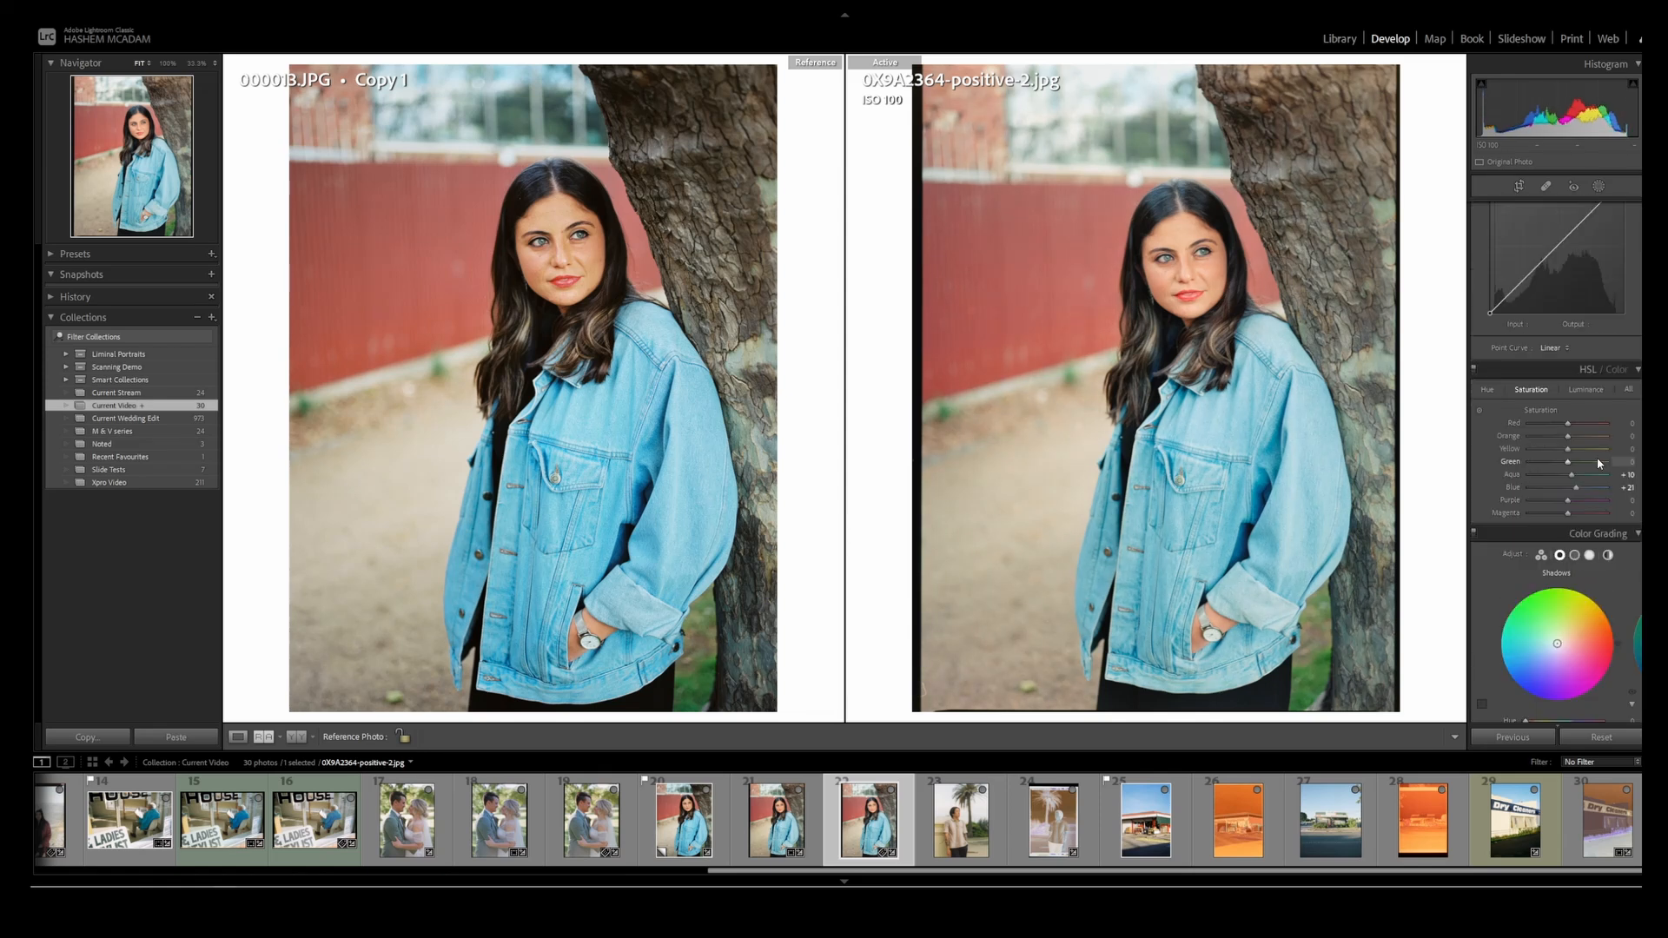
click(1505, 399)
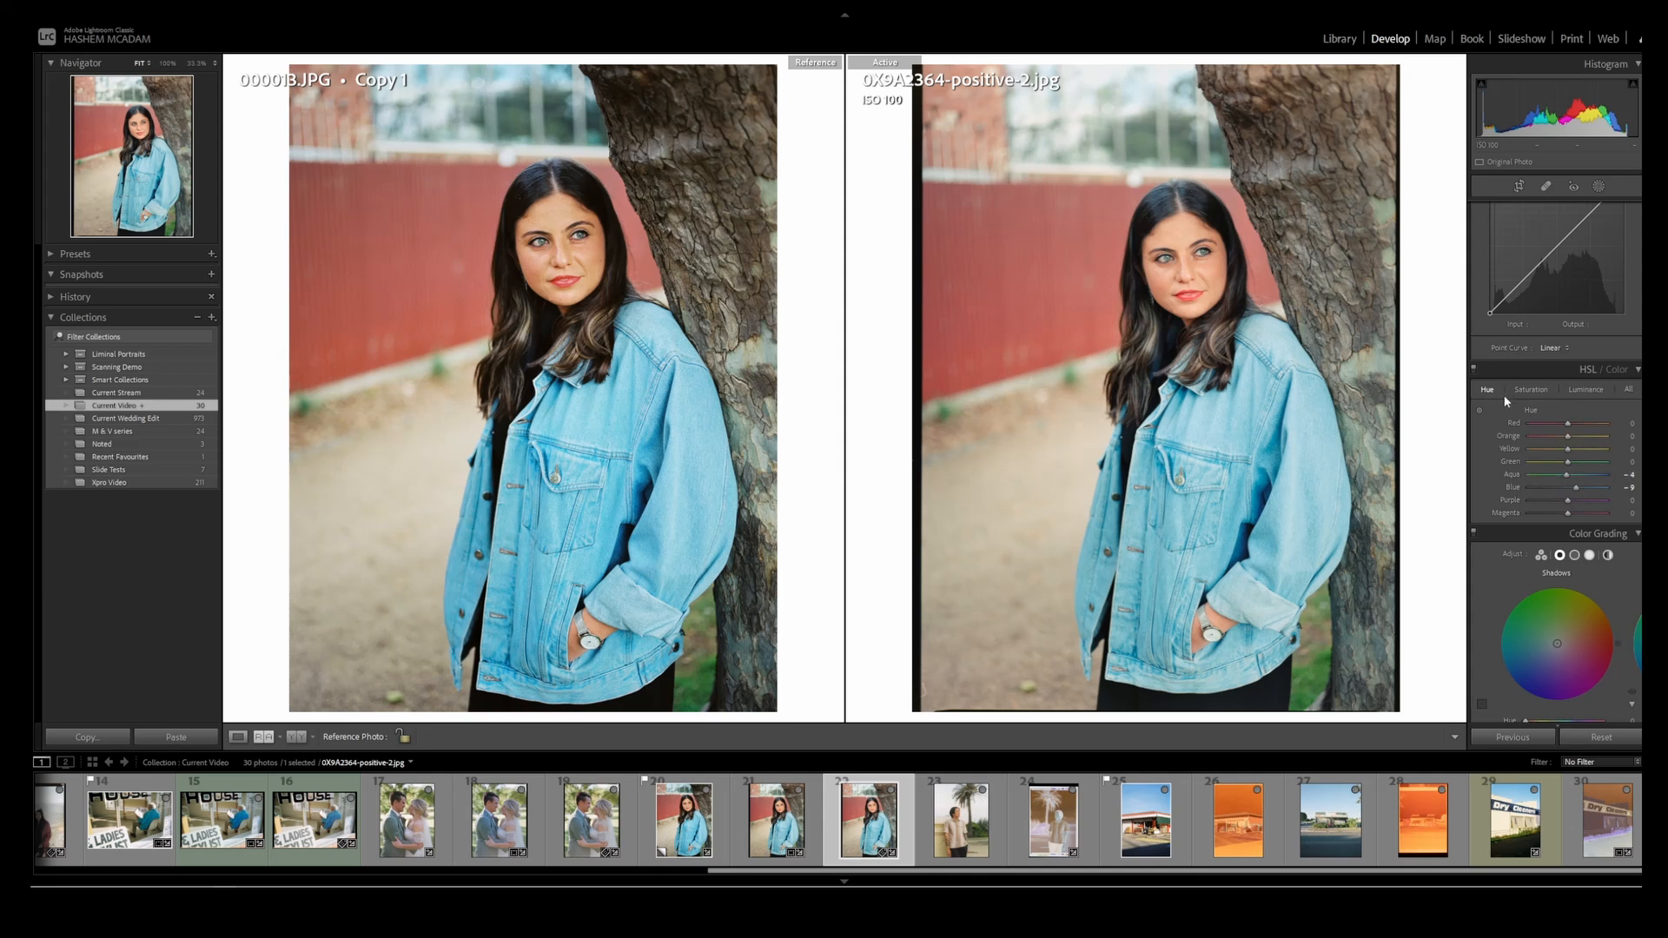
click(1576, 424)
mouse_move(1576, 424)
mouse_down()
mouse_move(1559, 431)
mouse_move(1570, 441)
mouse_up()
mouse_move(1578, 456)
mouse_down()
mouse_move(1556, 450)
mouse_move(1571, 453)
mouse_up()
drag(1569, 462, 1577, 463)
- Adjust the green saturation, and retune the denim jacket's hues to Aqua -1 and Blue -2
click(1546, 395)
mouse_move(1560, 461)
mouse_down()
mouse_move(1580, 435)
mouse_move(1573, 452)
mouse_up()
key(1)
click(1586, 389)
click(1498, 391)
click(1479, 409)
drag(1254, 417, 1259, 469)
- Compare the portrait before and after the color edits against the reference photo
key(ctrl+alt+shift+h)
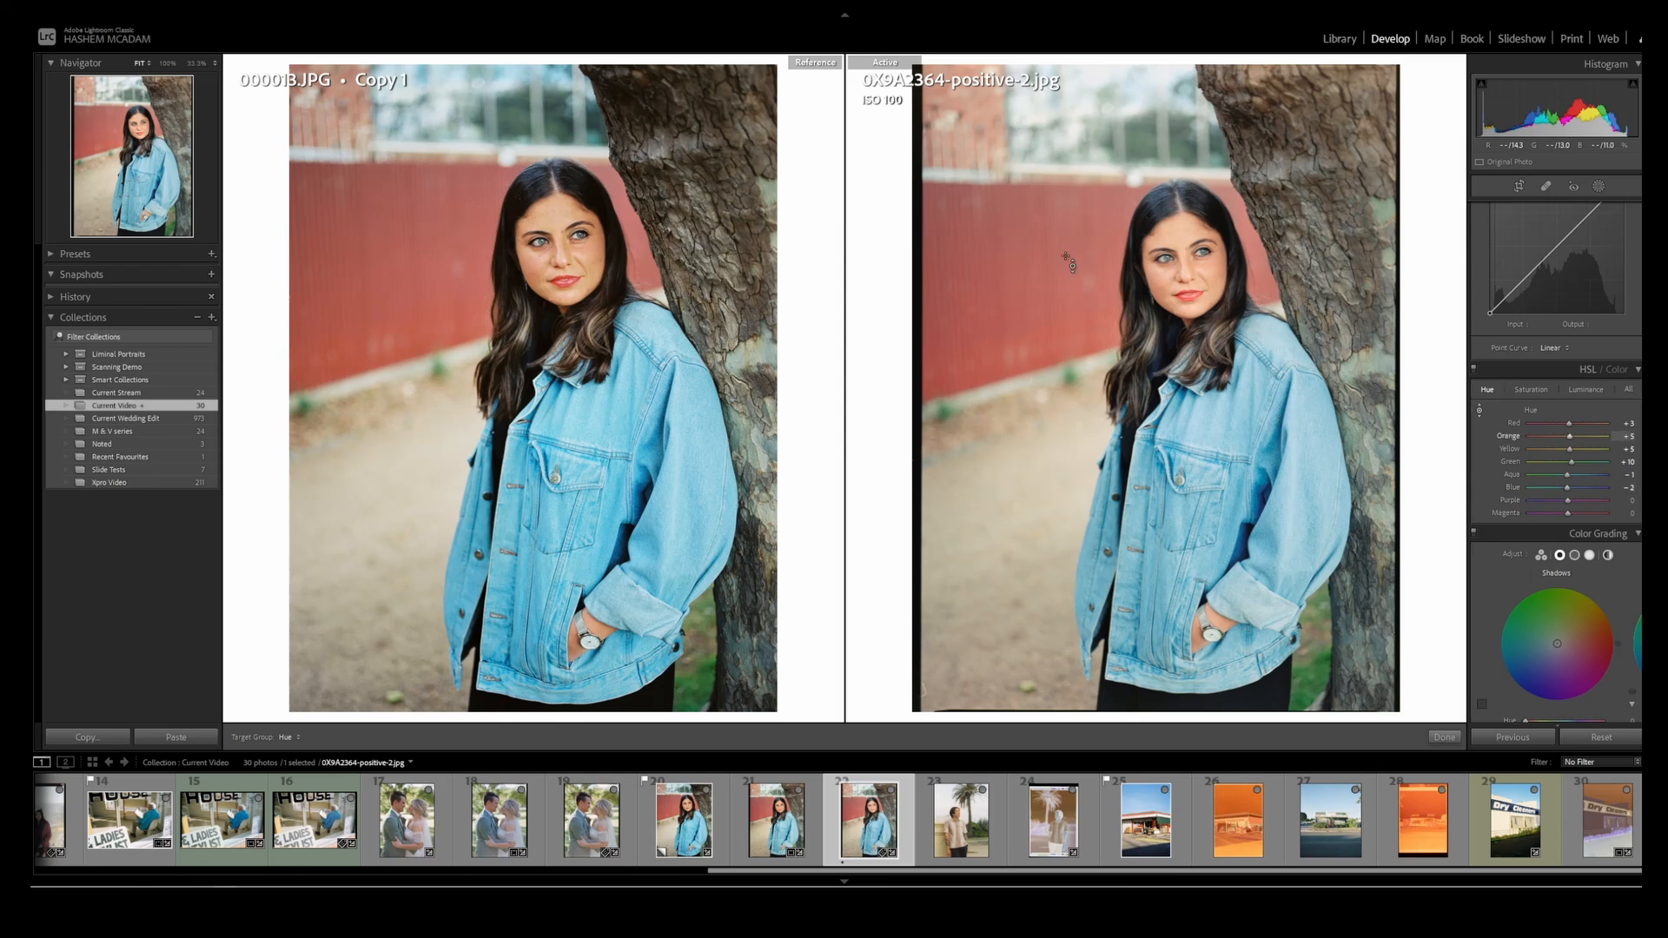
key(backslash)
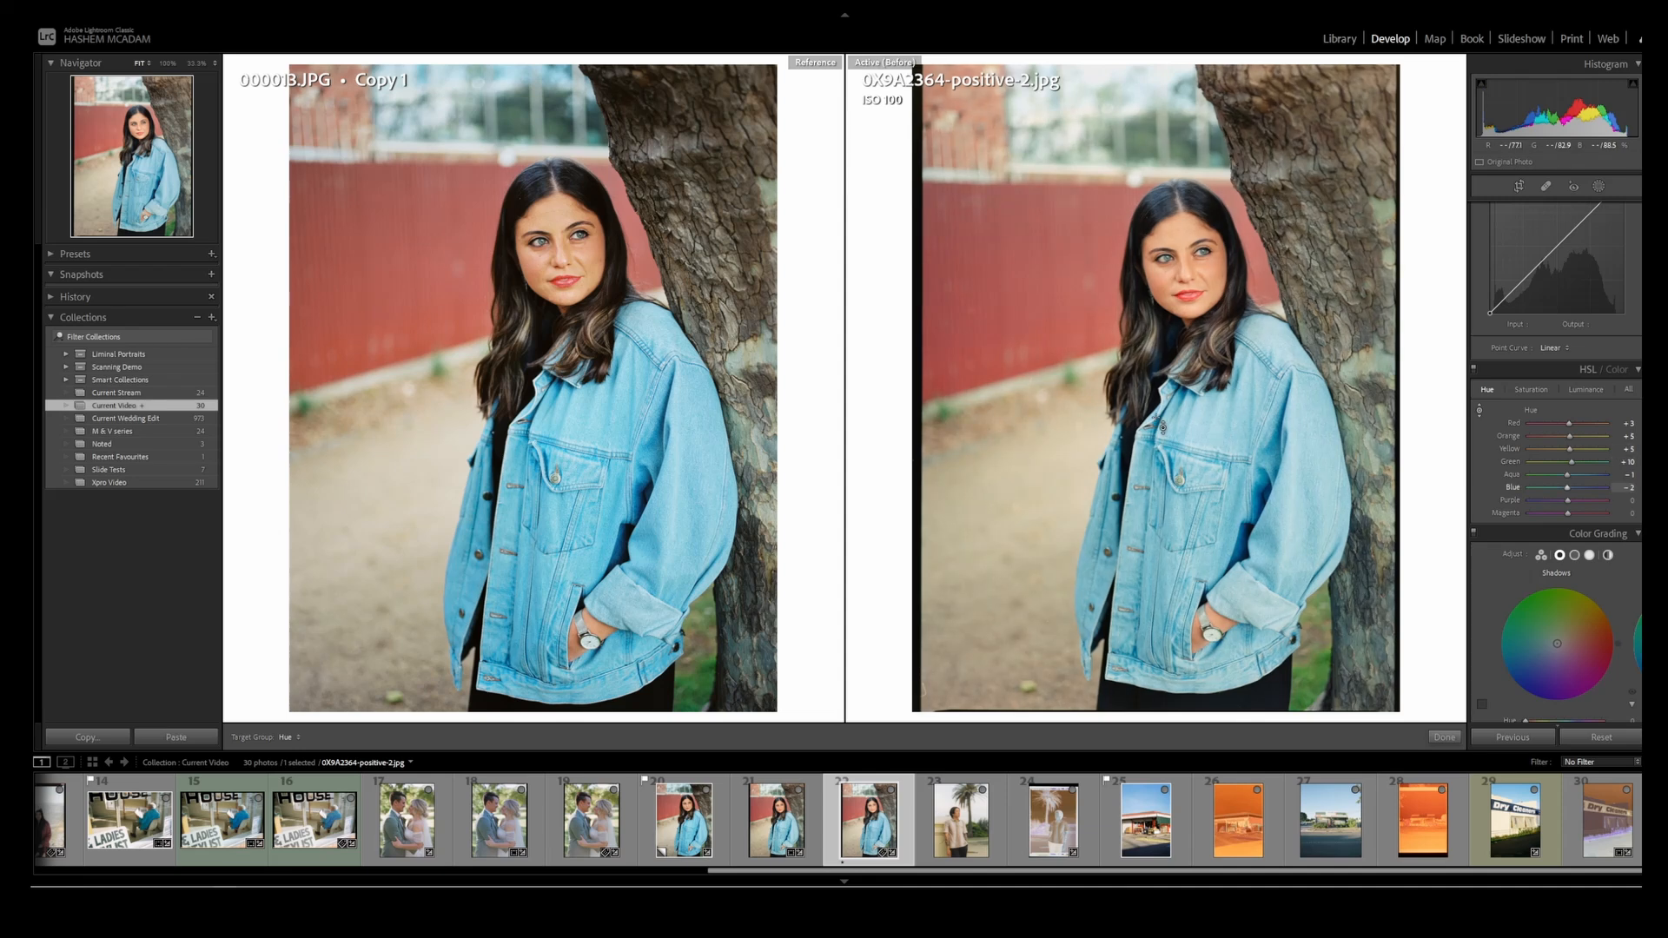
key(backslash)
key(backslash)
- Open the Dry Cleaners negative 0X9A2357.CR2 for developing, check its crop, and set 000050.JPG as the reference photo
key(g)
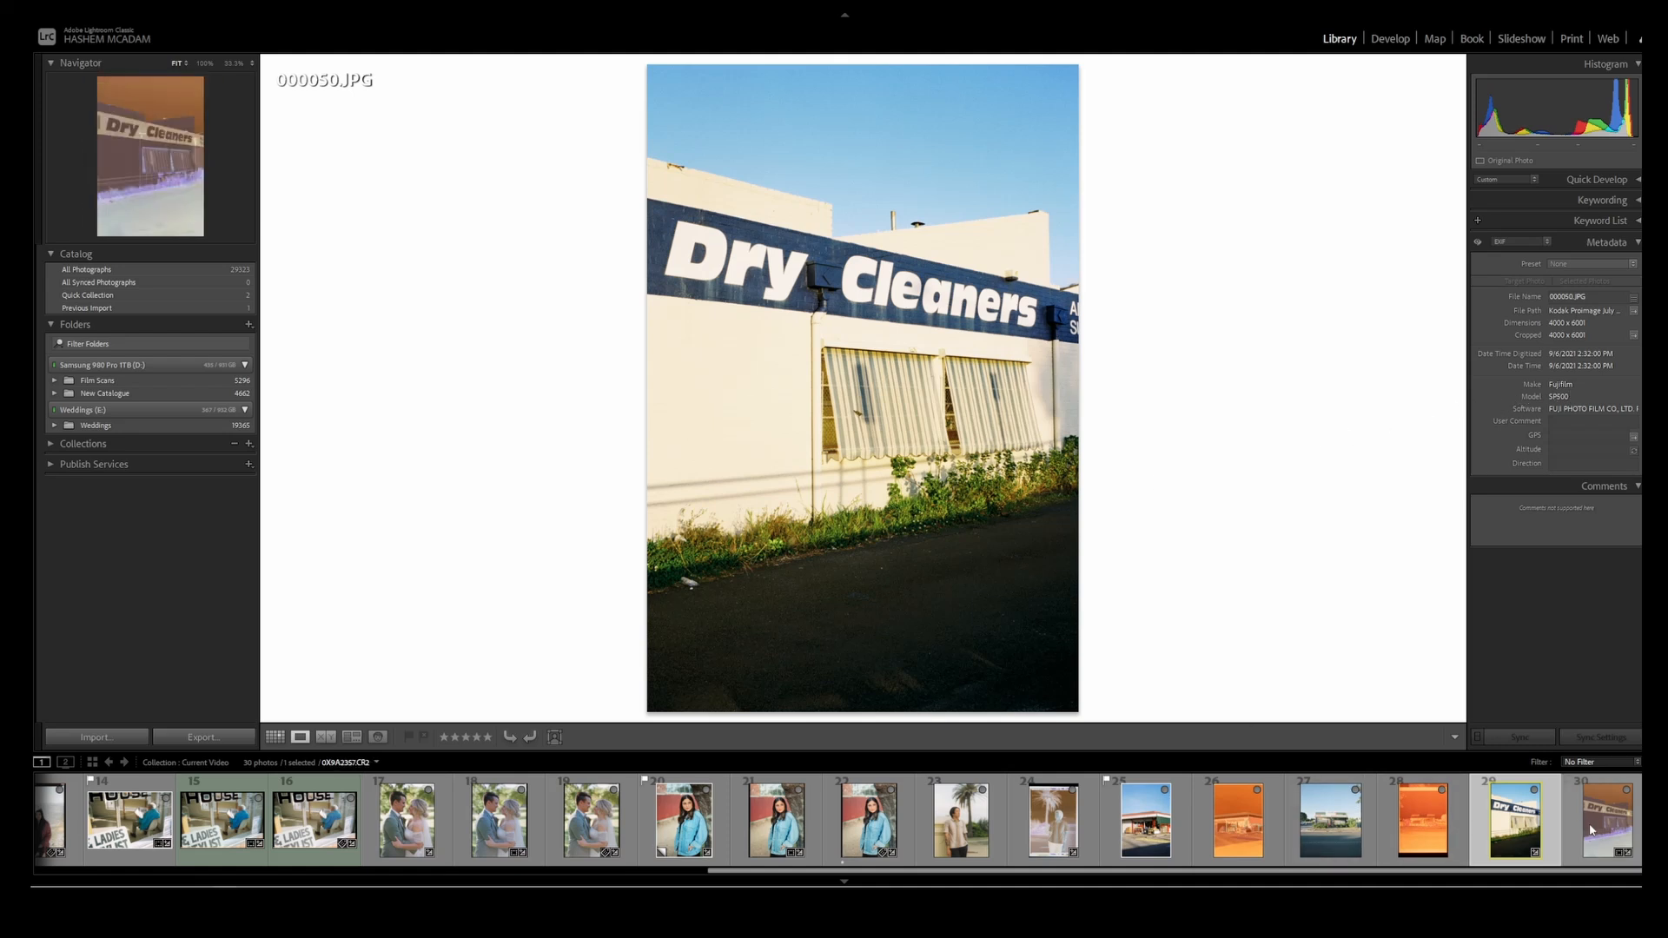
key(Right)
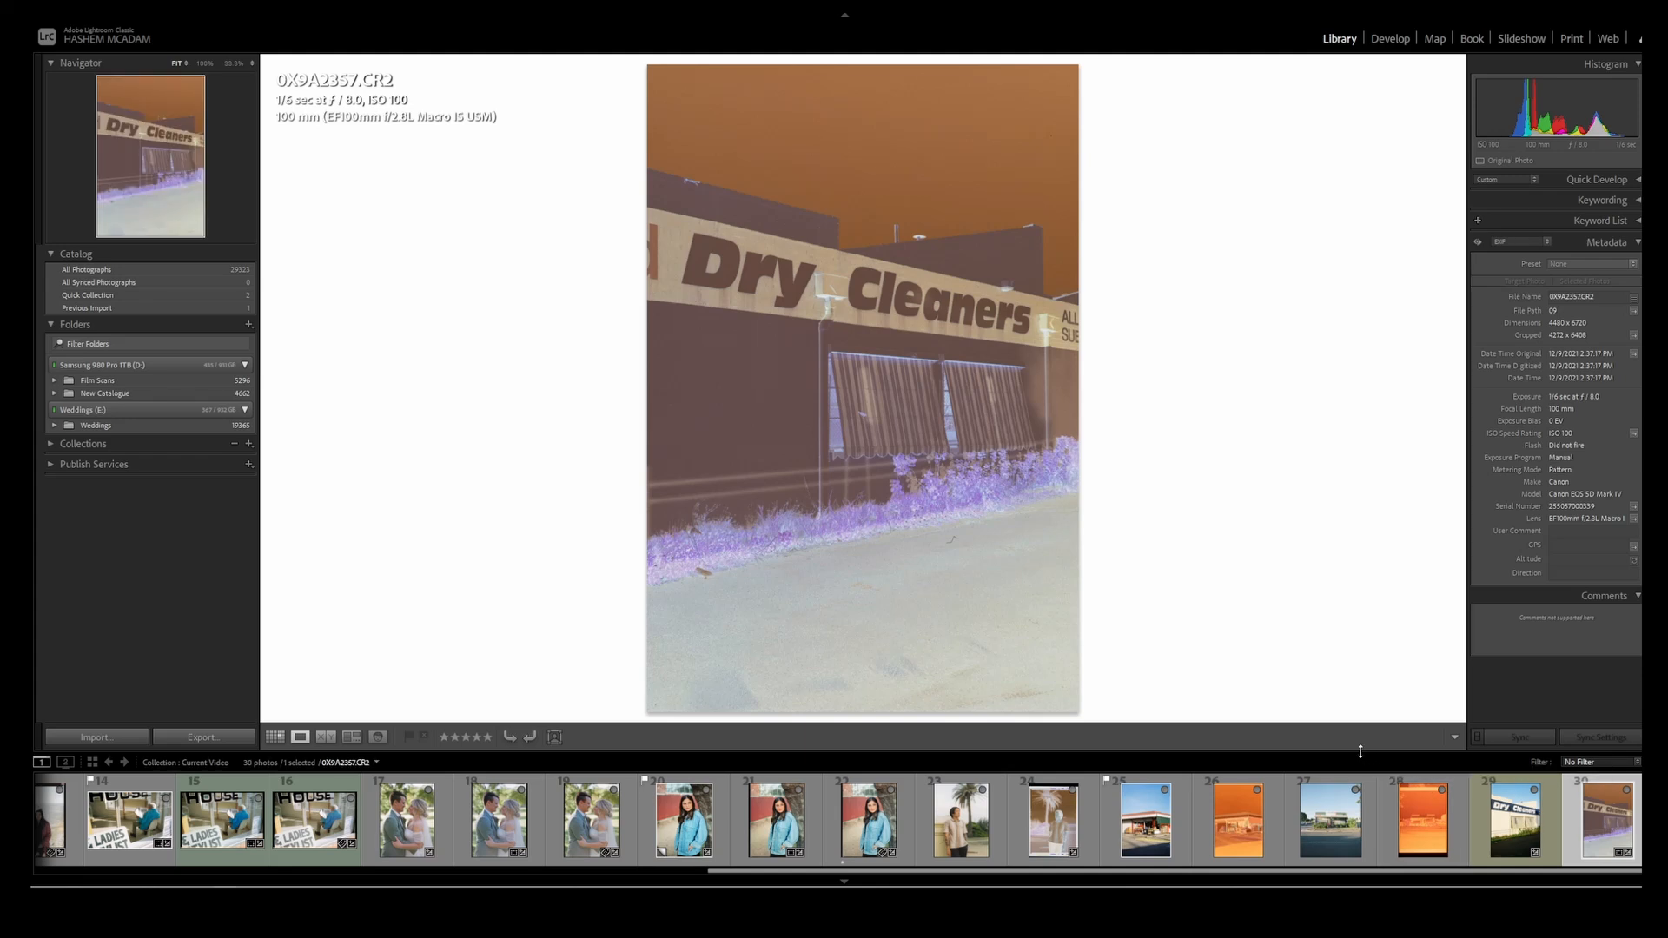
key(r)
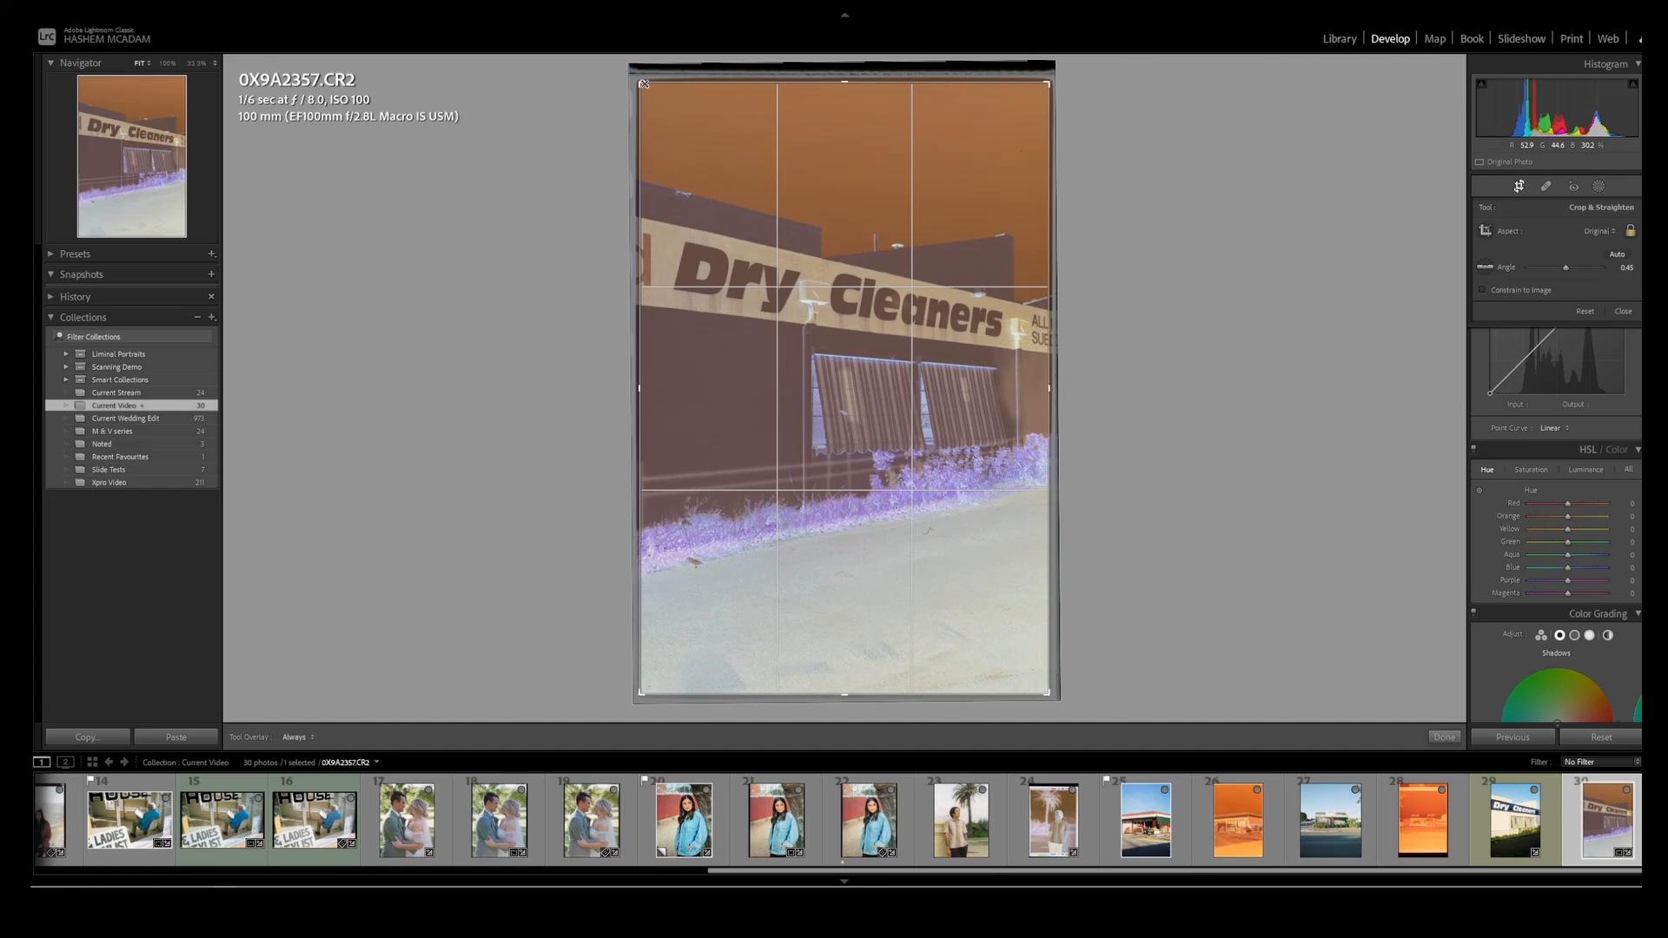
key(Return)
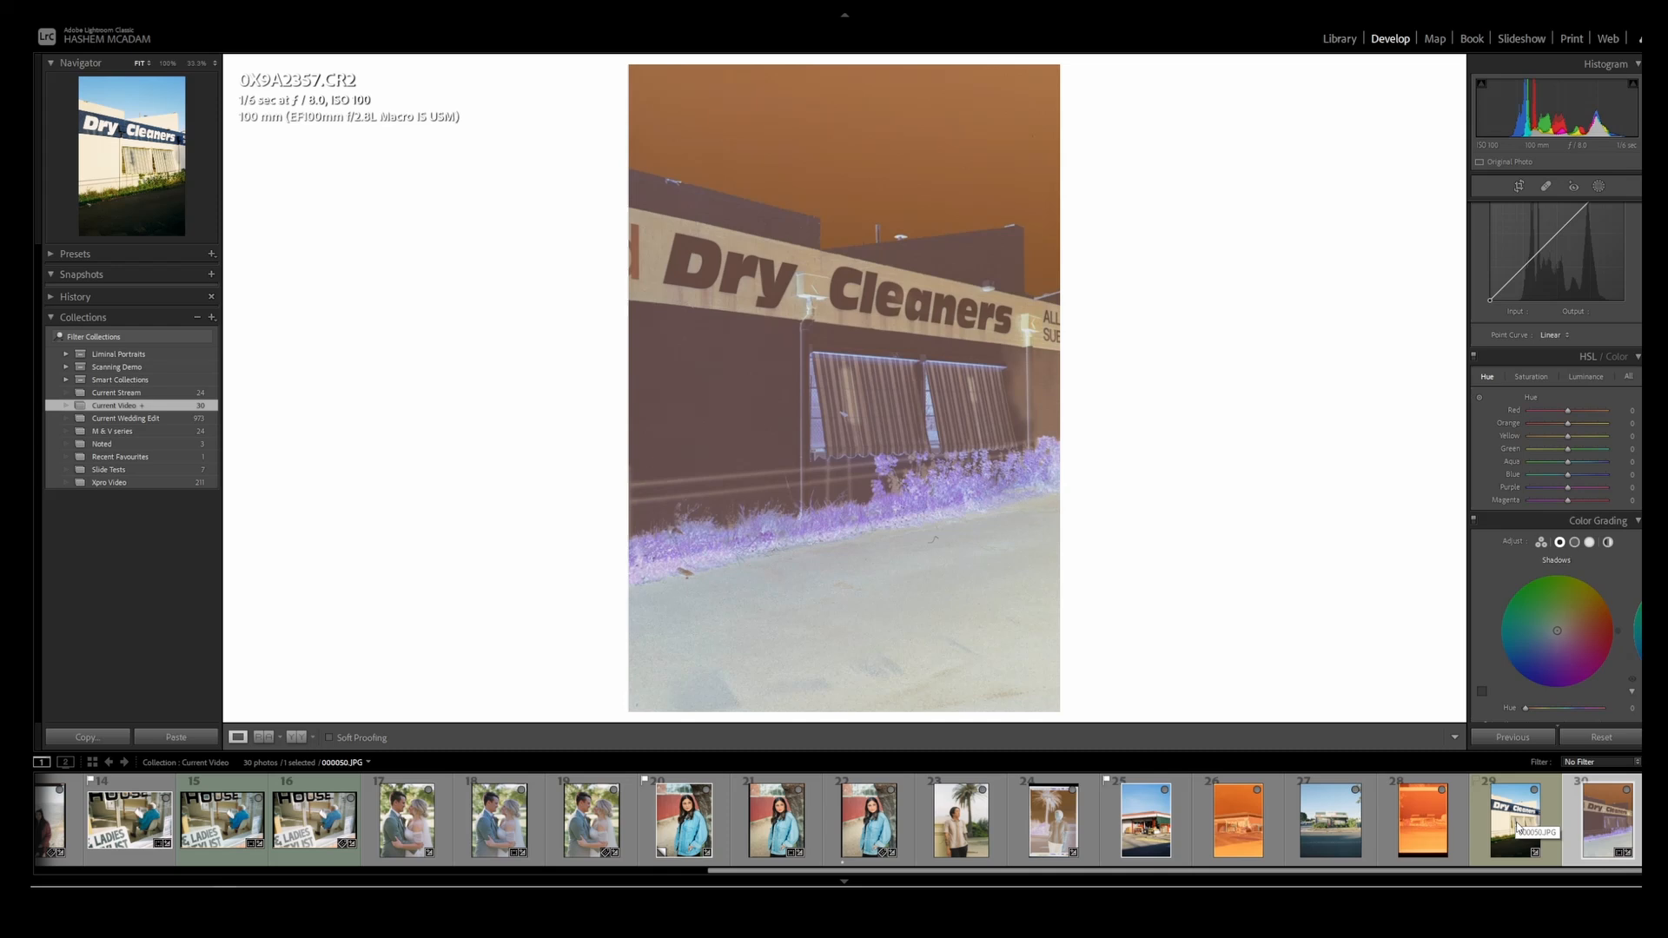
key(shift+r)
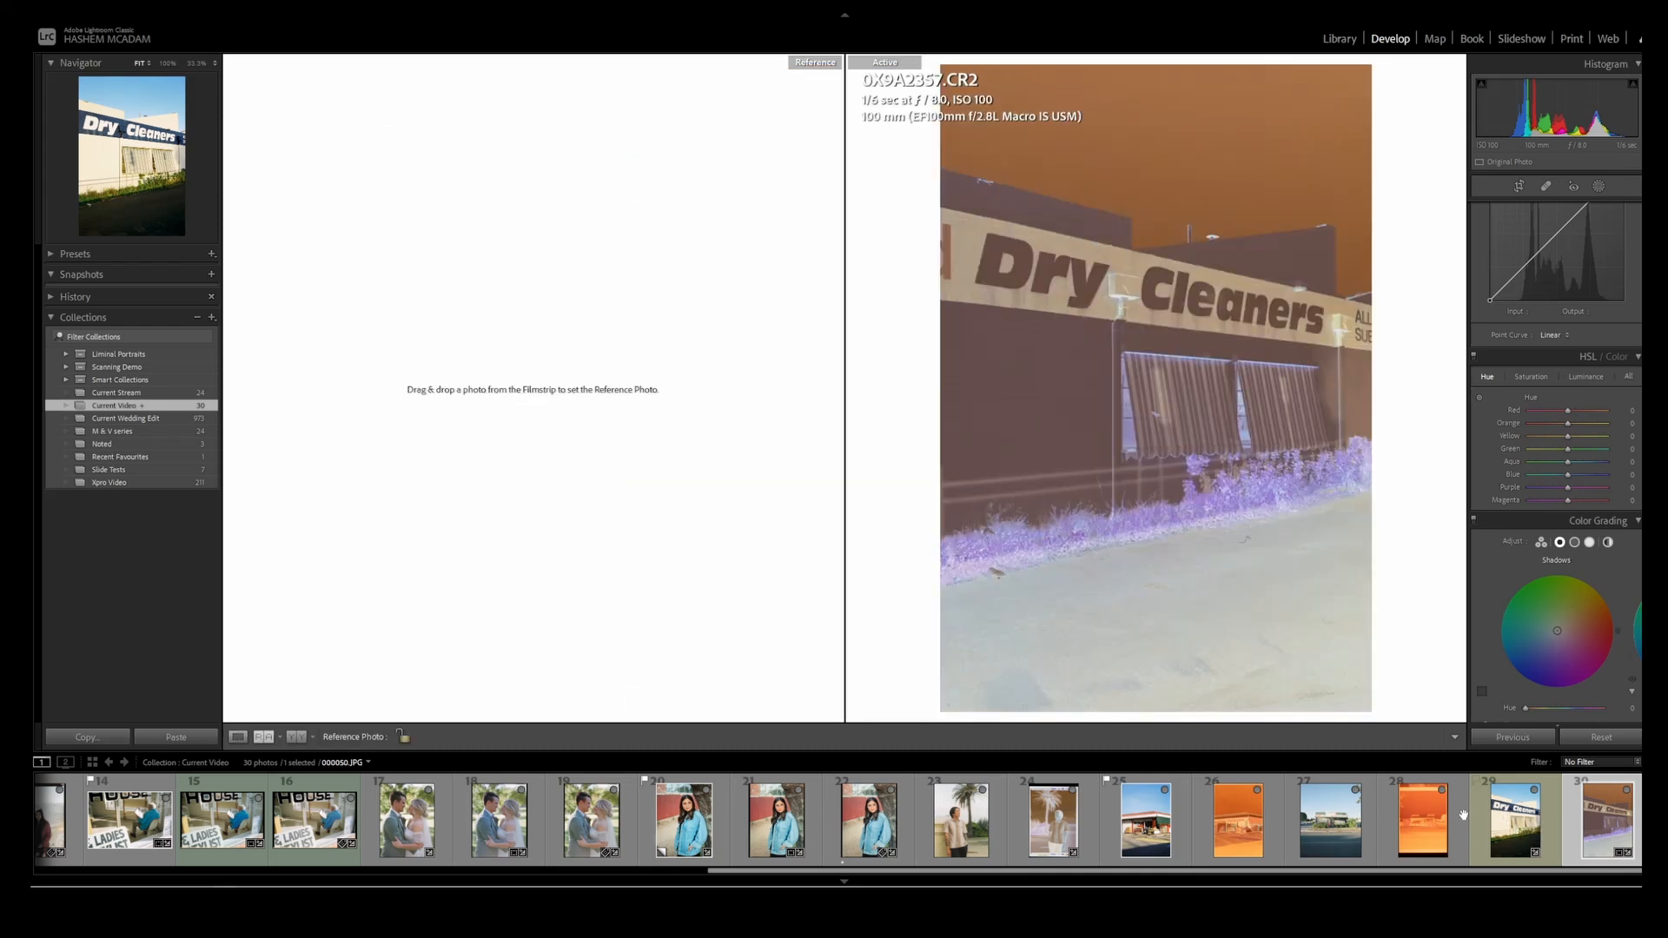
drag(1515, 827, 643, 364)
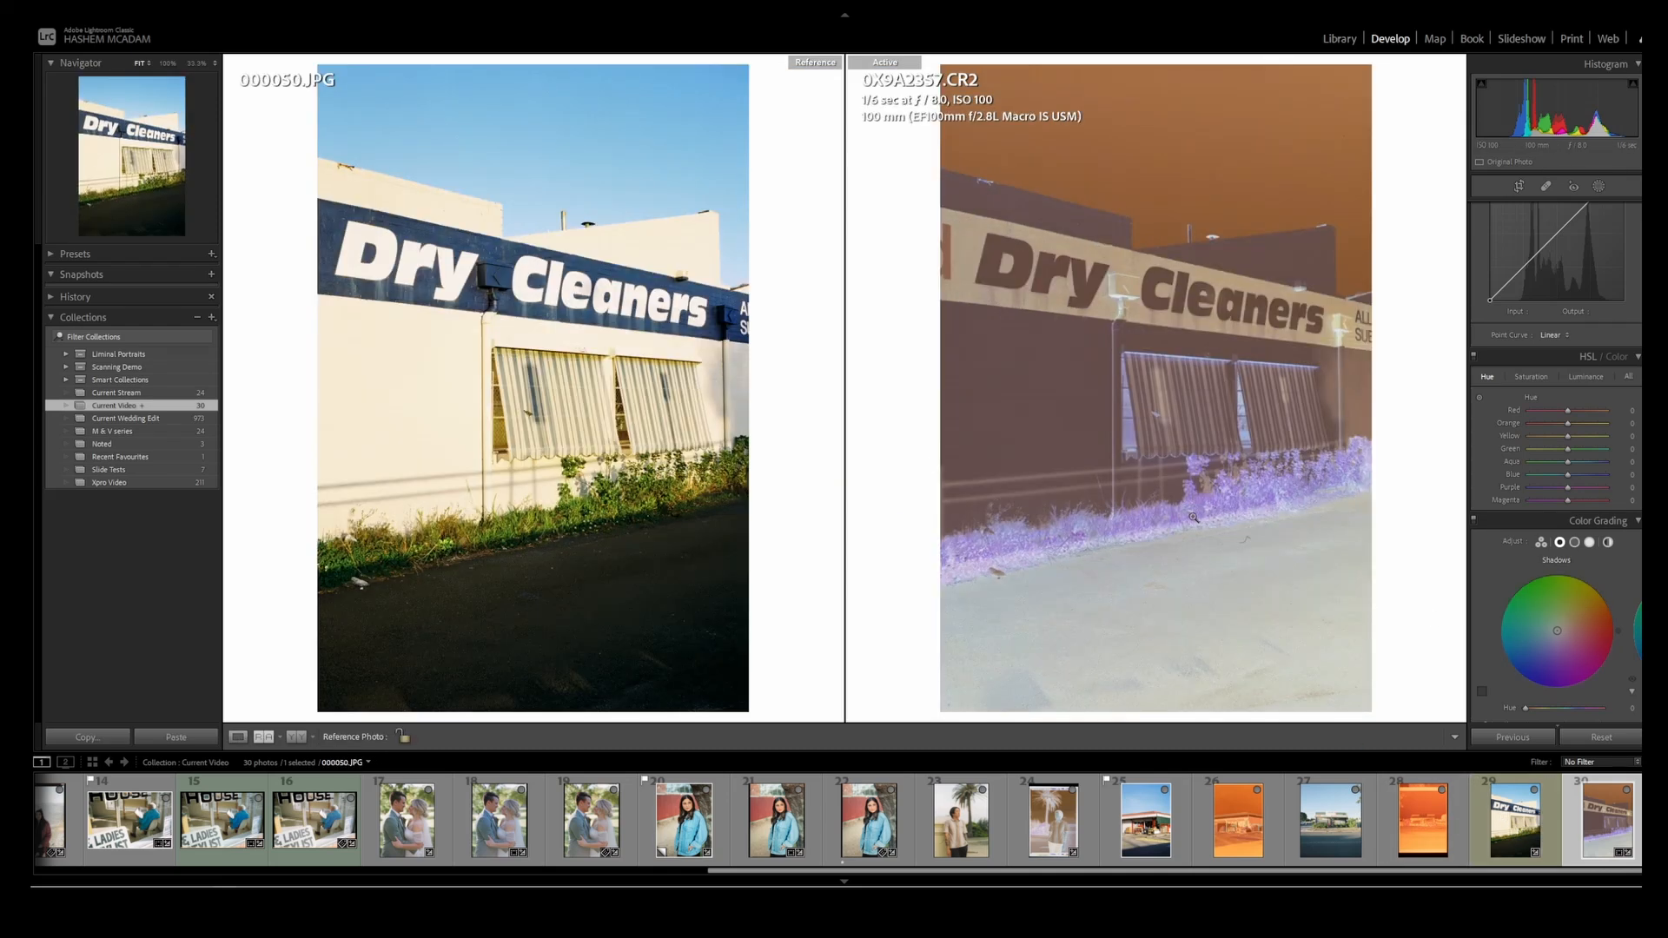
- Edit the border buffer and convert the negative with Negative Lab Pro using Digital Camera source, Frontier color model and 3 - Default pre-saturation
key(alt+f)
key(u)
key(n)
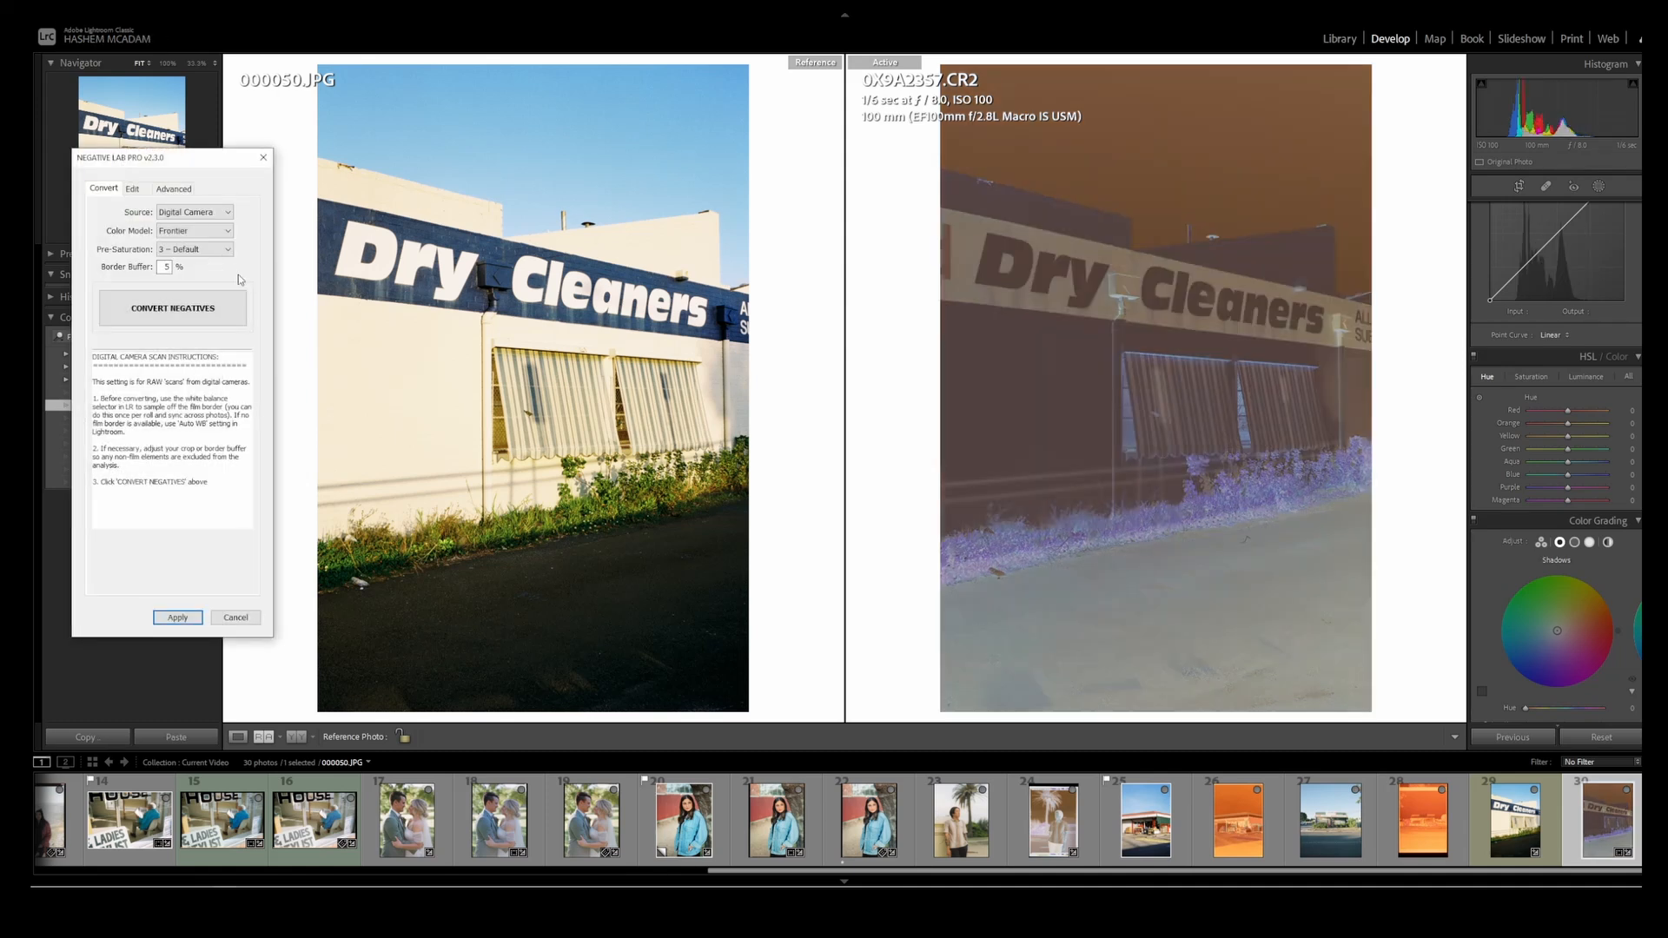
double_click(164, 267)
click(198, 319)
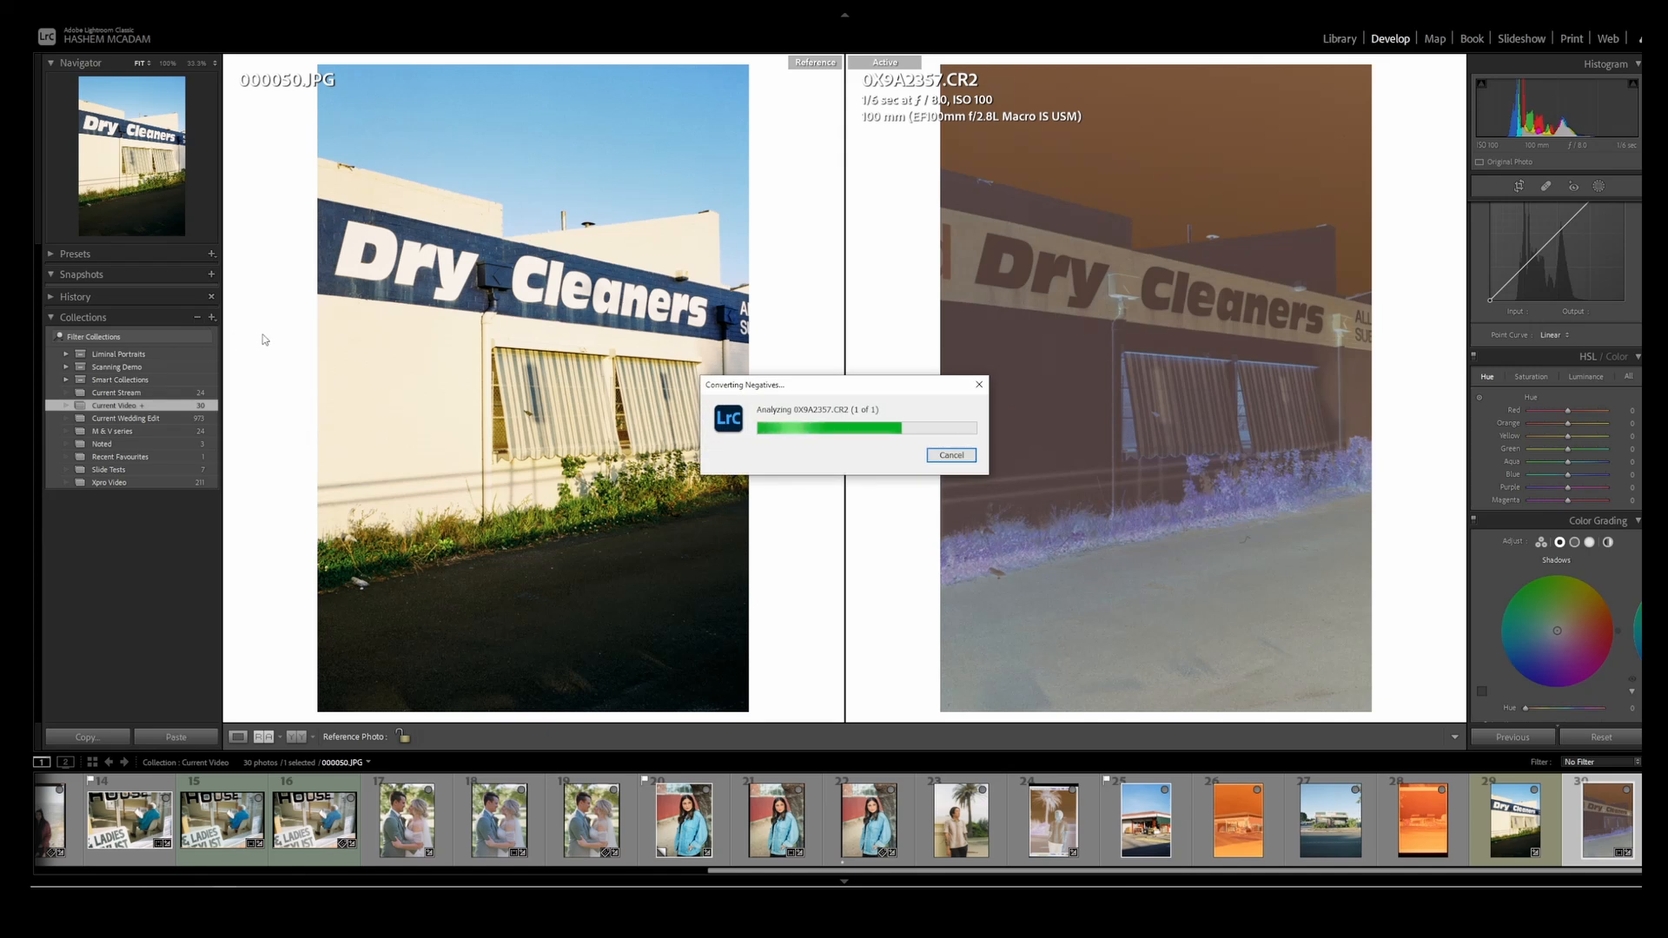
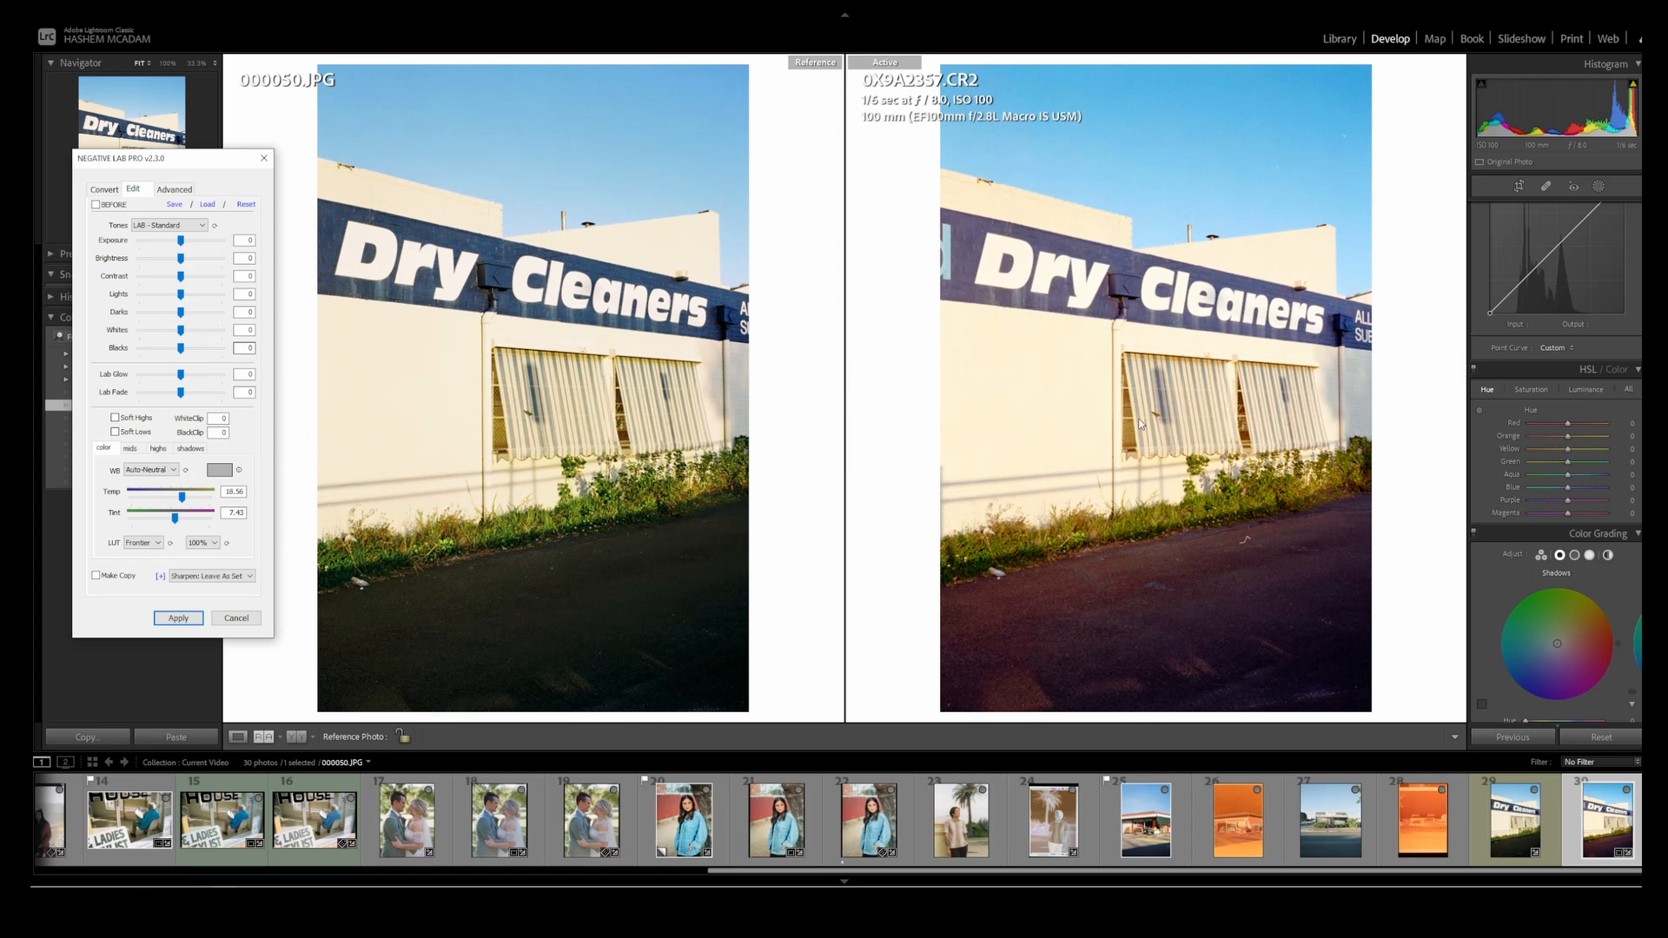
- Compare the Auto-Cool and Auto-Neutral white balance presets on the Dry Cleaners photo, and choose Auto-Cool
click(165, 470)
click(150, 526)
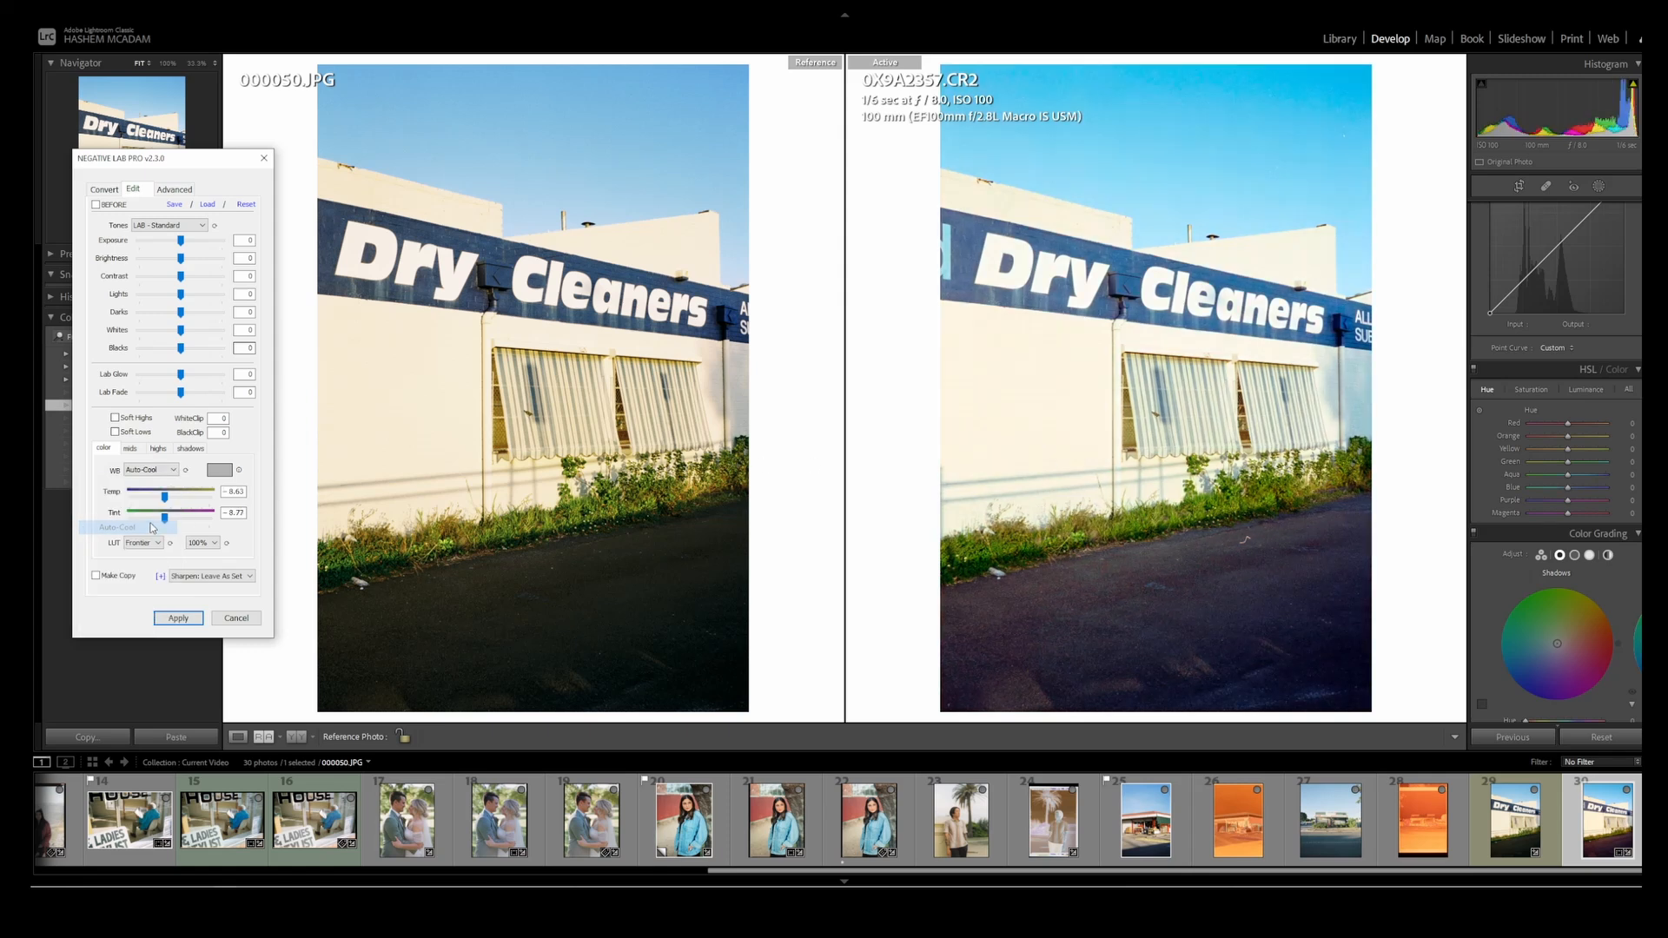
click(155, 470)
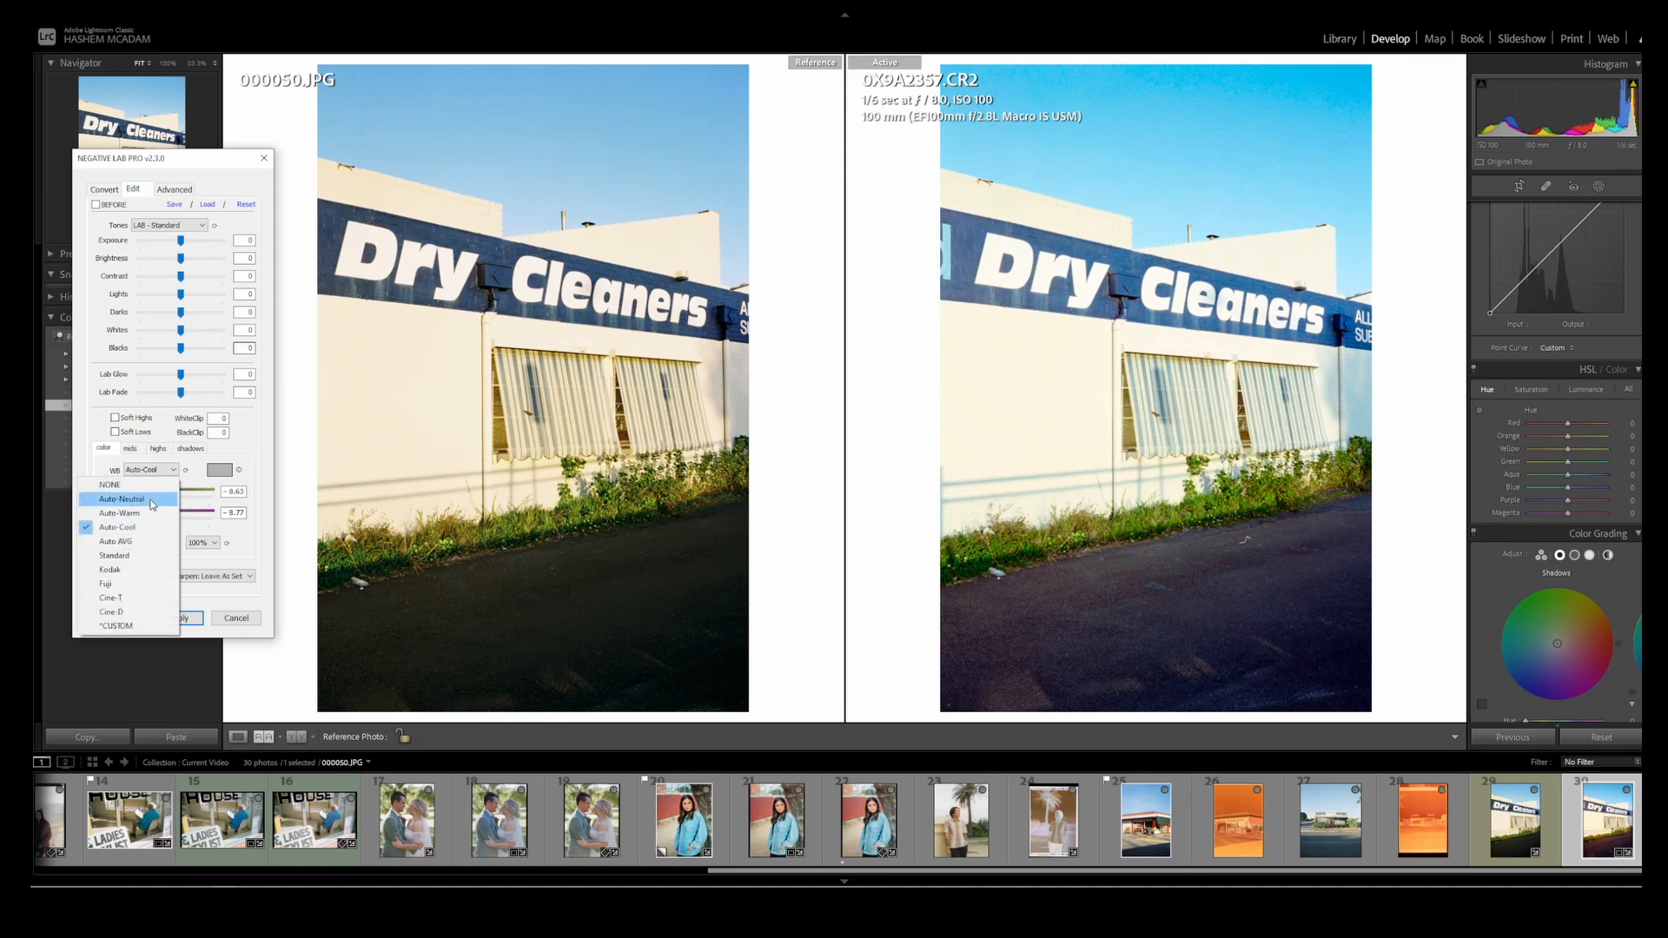
click(152, 504)
click(165, 470)
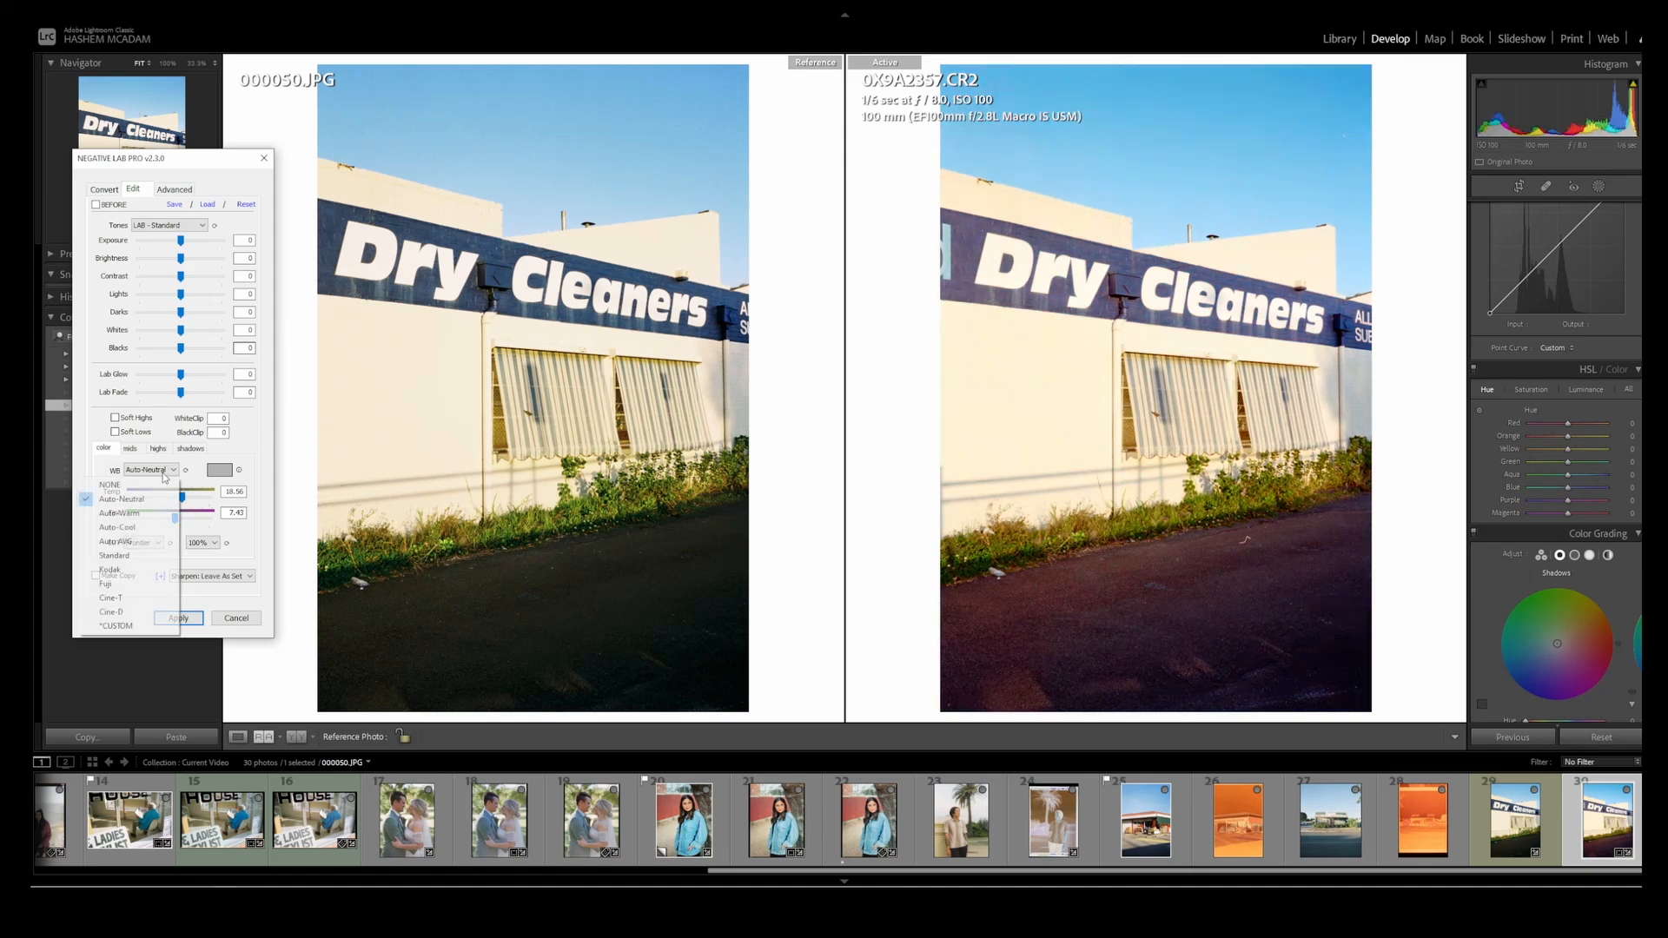
click(153, 527)
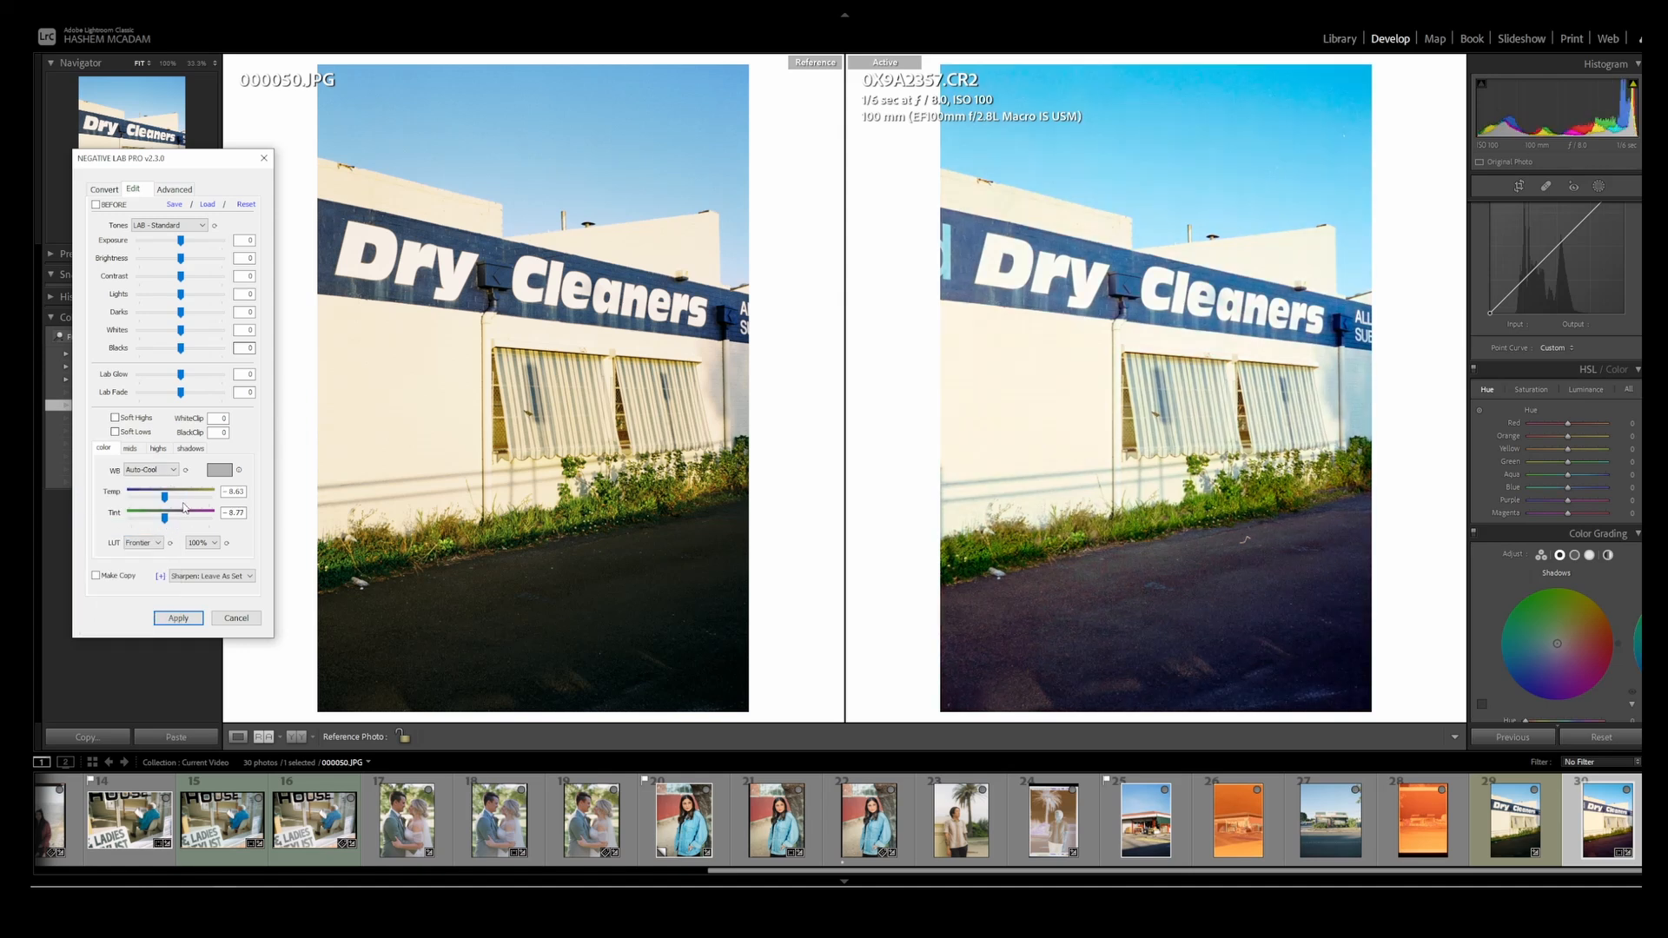
- Set the white balance temperature to -1 and tint to 5, and lower Darks to -14
click(169, 499)
click(170, 518)
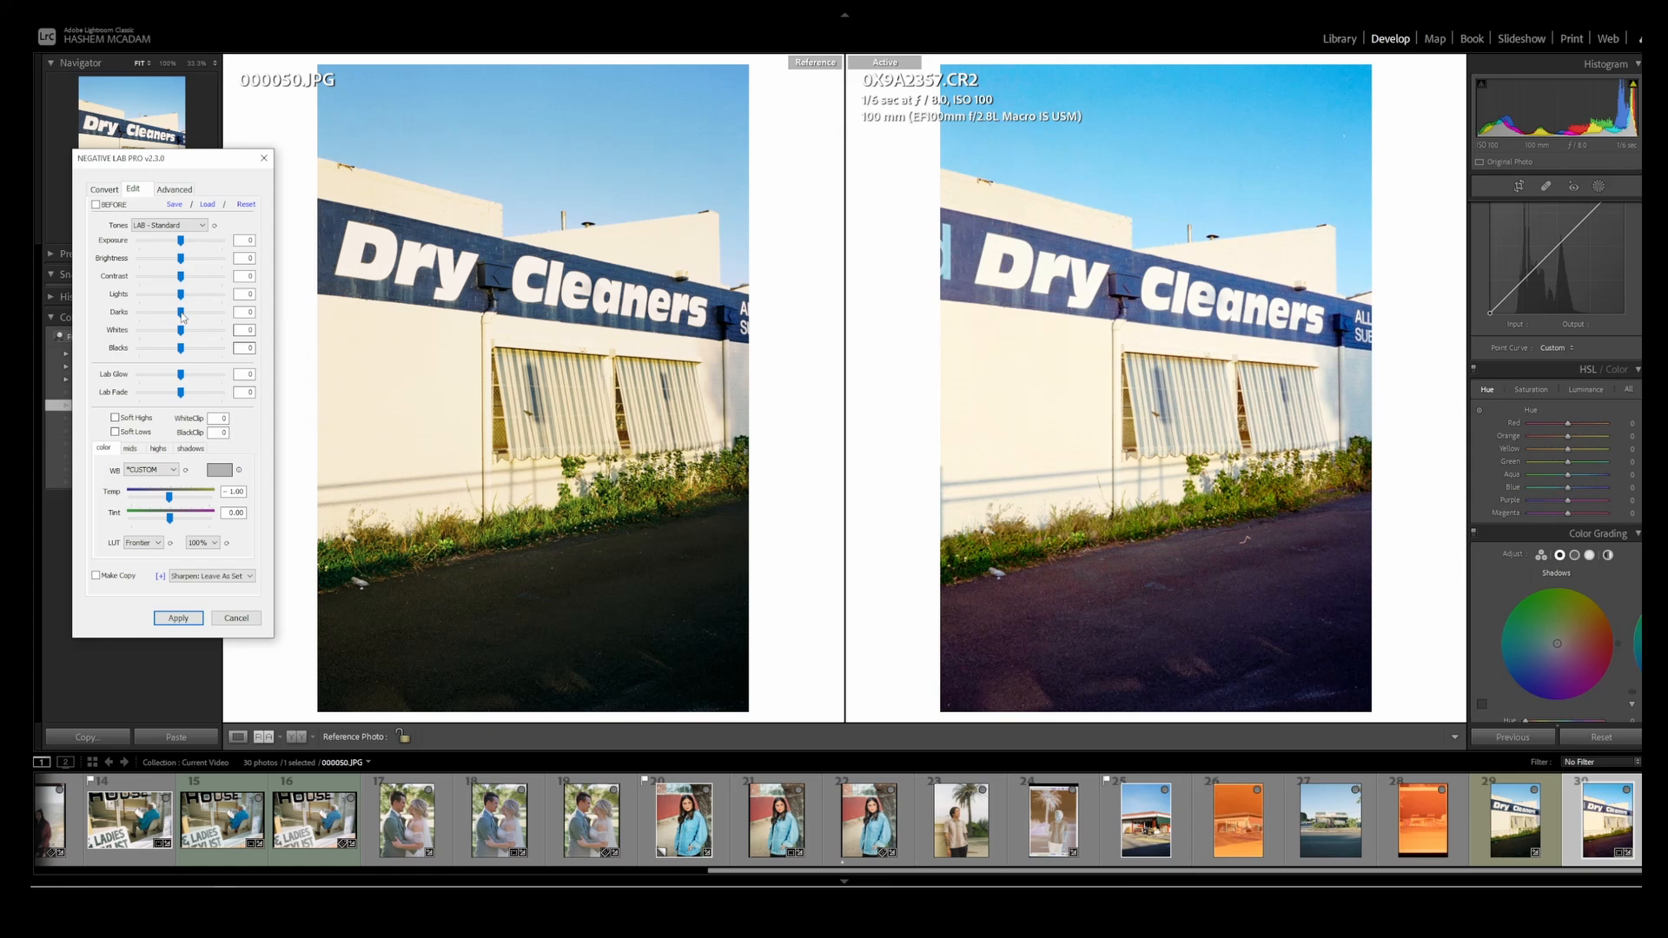
mouse_move(180, 313)
mouse_down()
mouse_move(152, 320)
mouse_move(171, 320)
mouse_up()
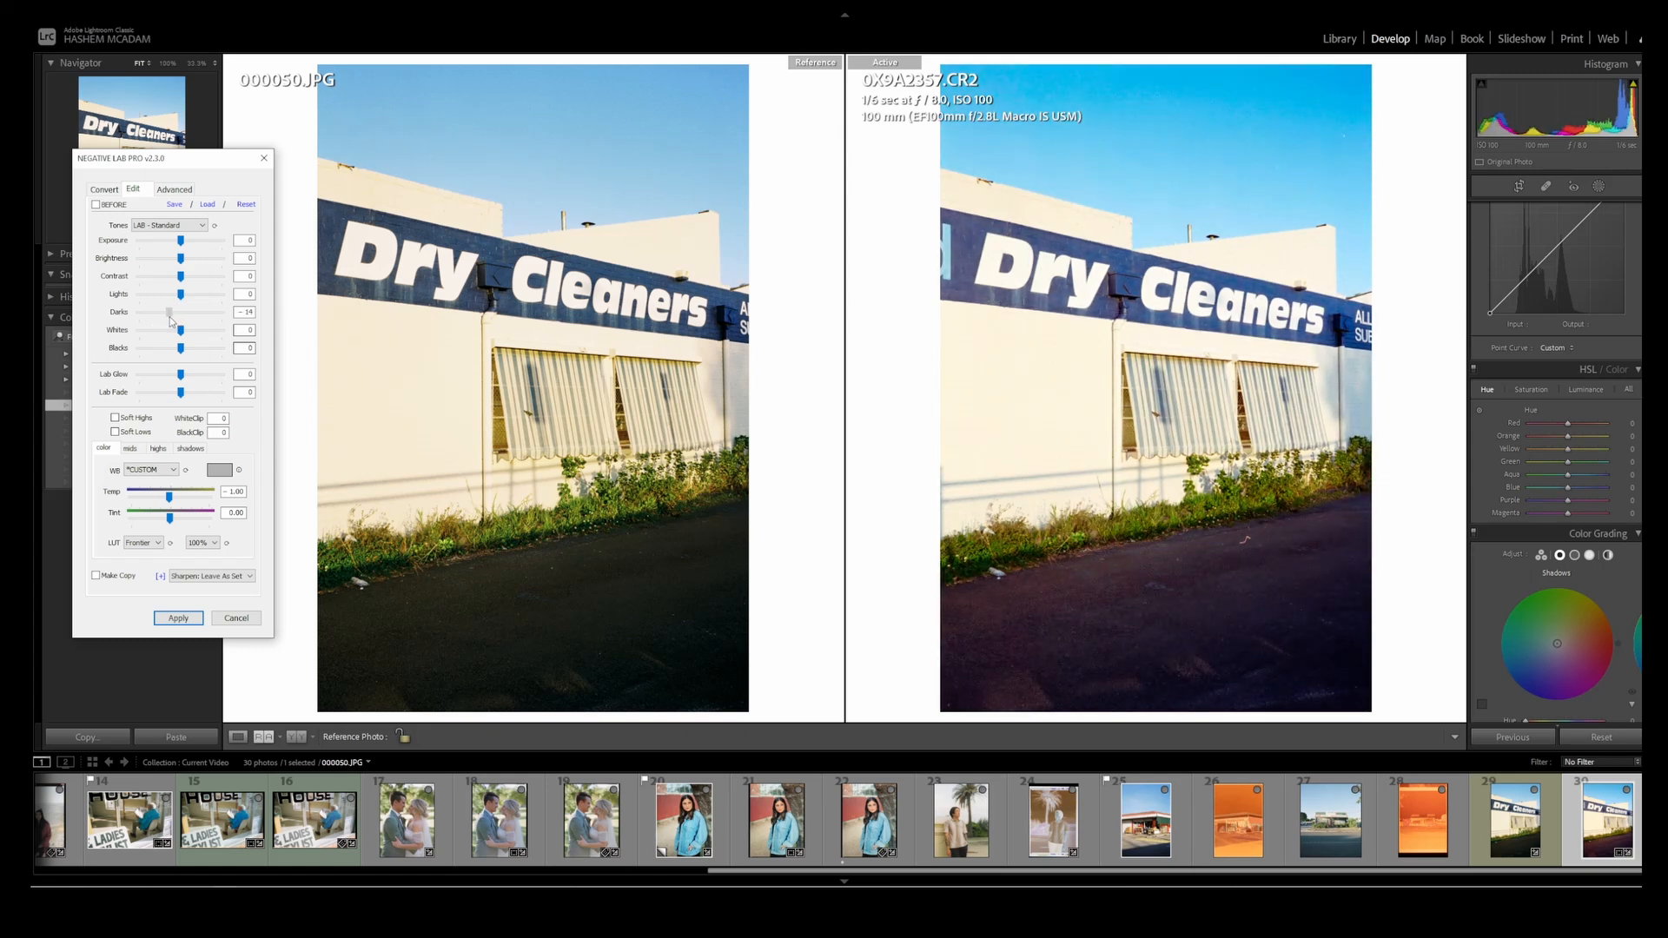
- Adjust the shadow color balance to 8 on red/cyan, -1 on green/magenta and 10 on blue/yellow
click(131, 449)
click(158, 449)
click(190, 448)
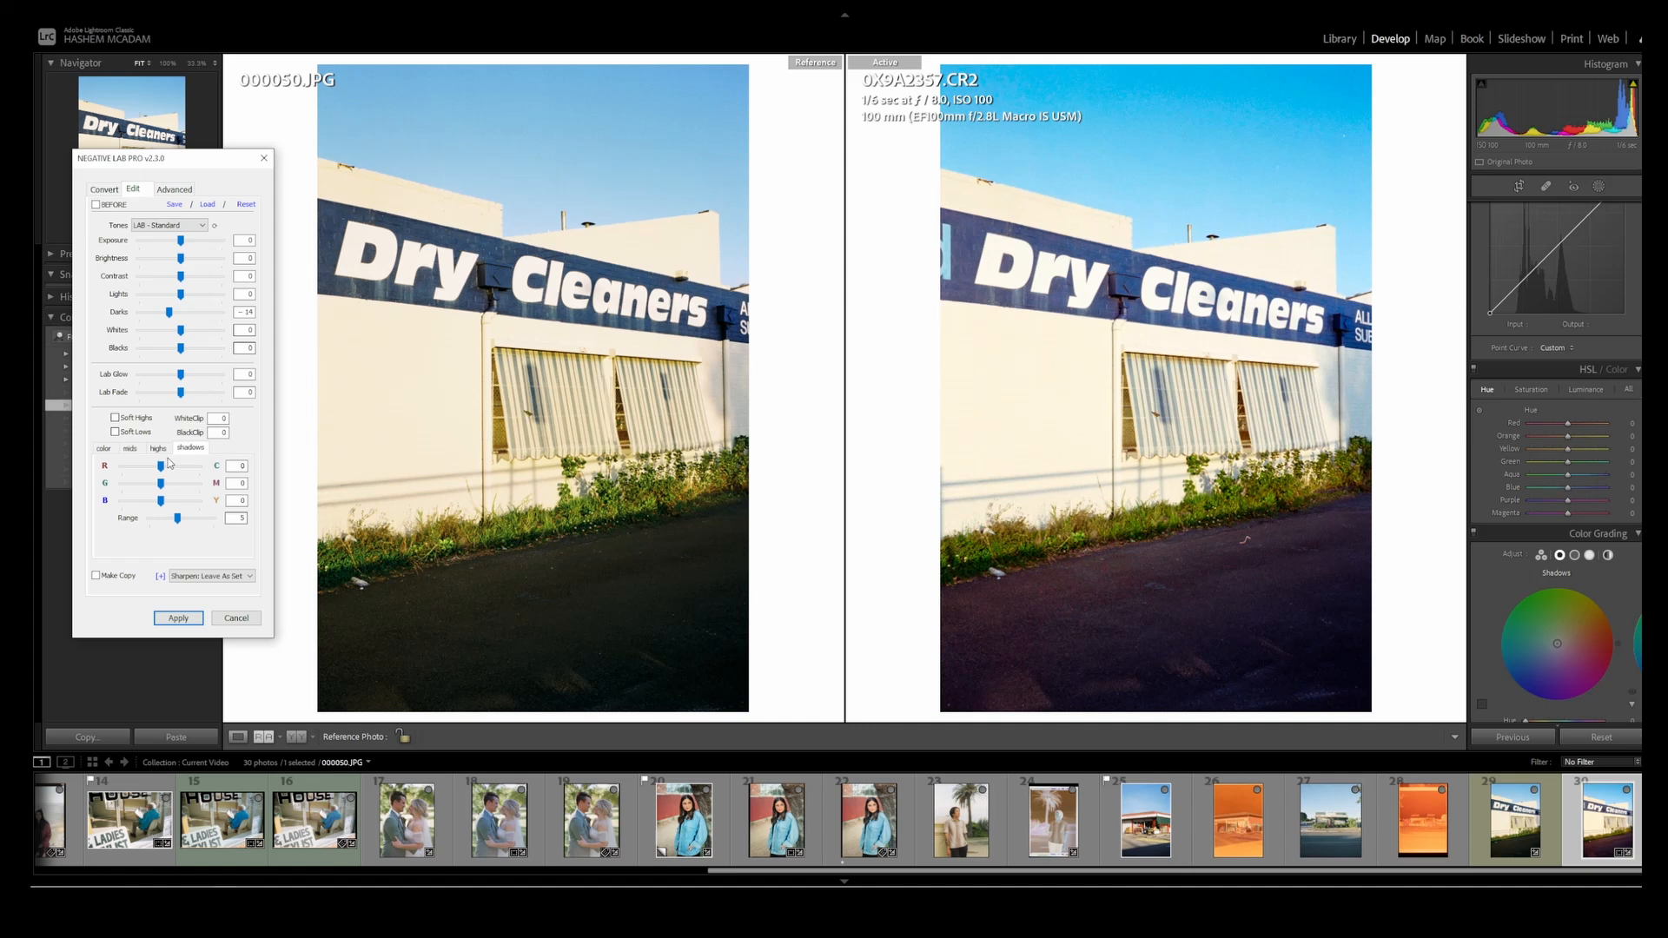
drag(162, 468, 175, 469)
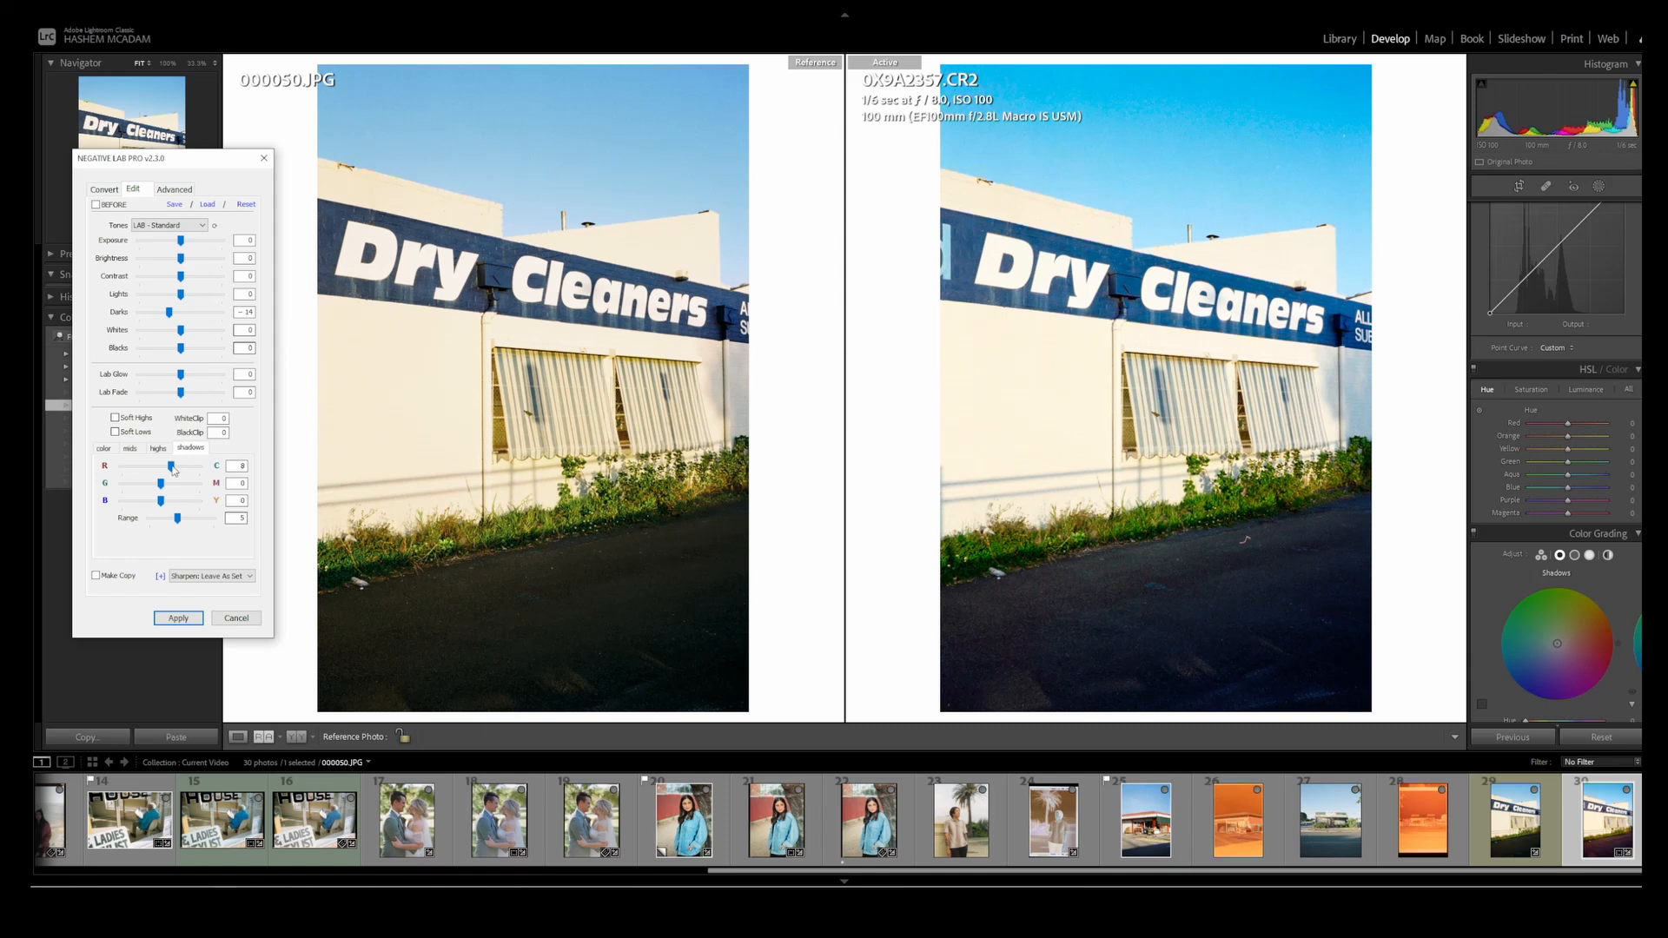
drag(163, 487, 162, 486)
drag(162, 502, 176, 518)
- Lower Darks to -19, reduce Contrast slightly, and raise Lab Glow and Lab Fade on the Dry Cleaners conversion
drag(169, 313, 167, 318)
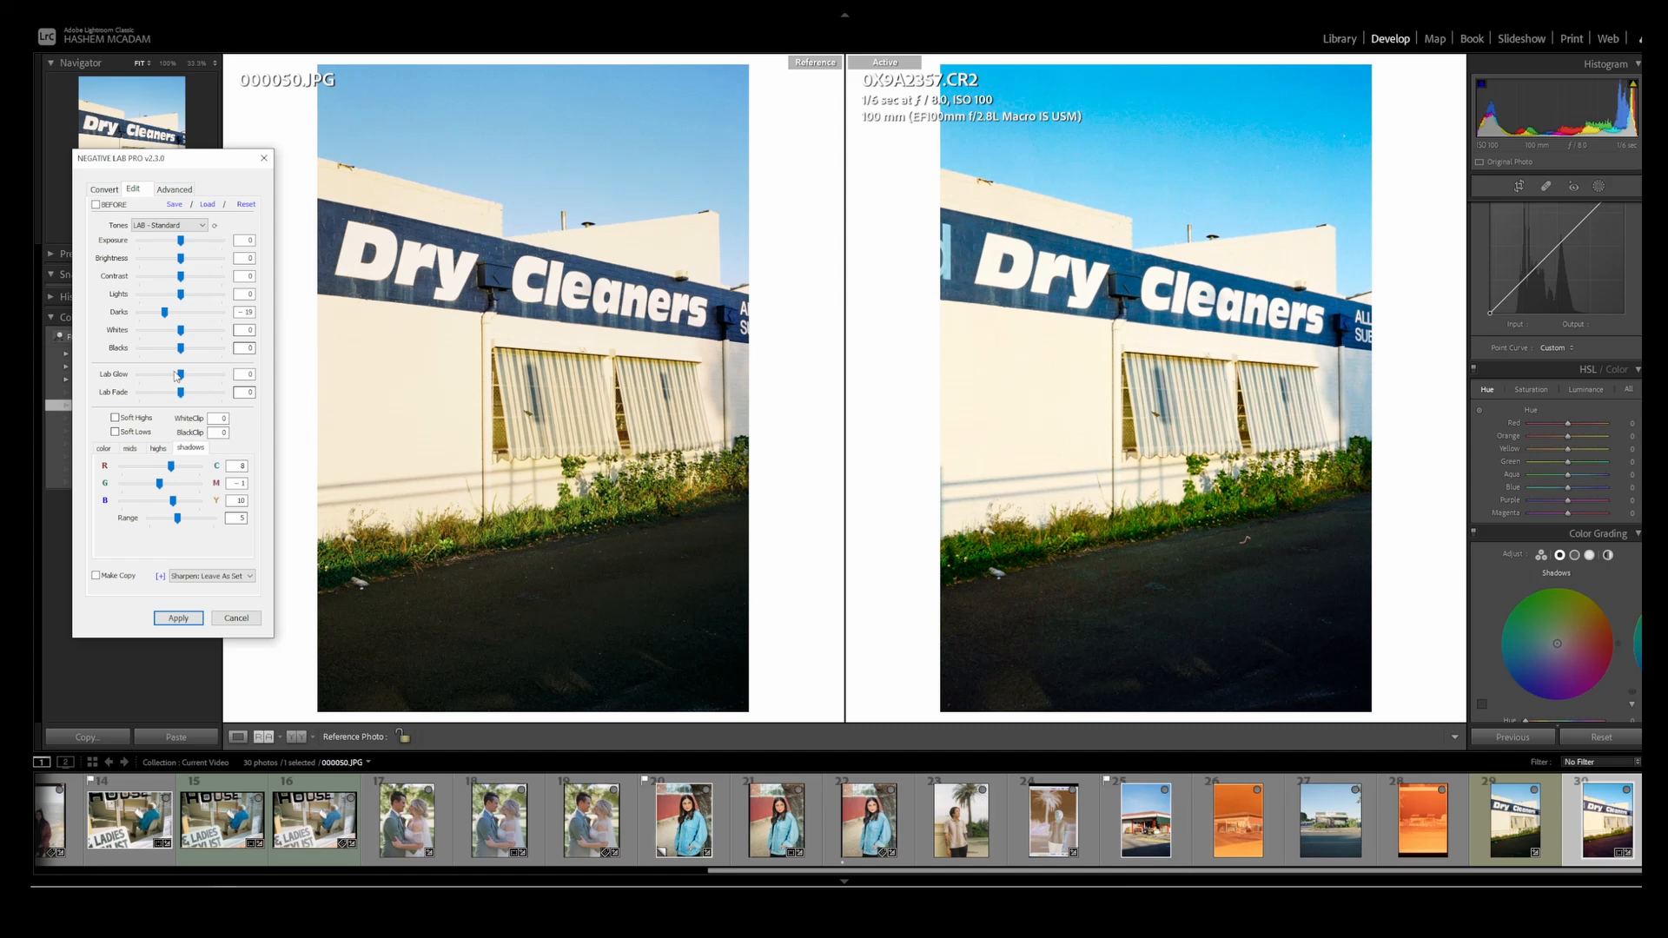
drag(180, 393, 188, 394)
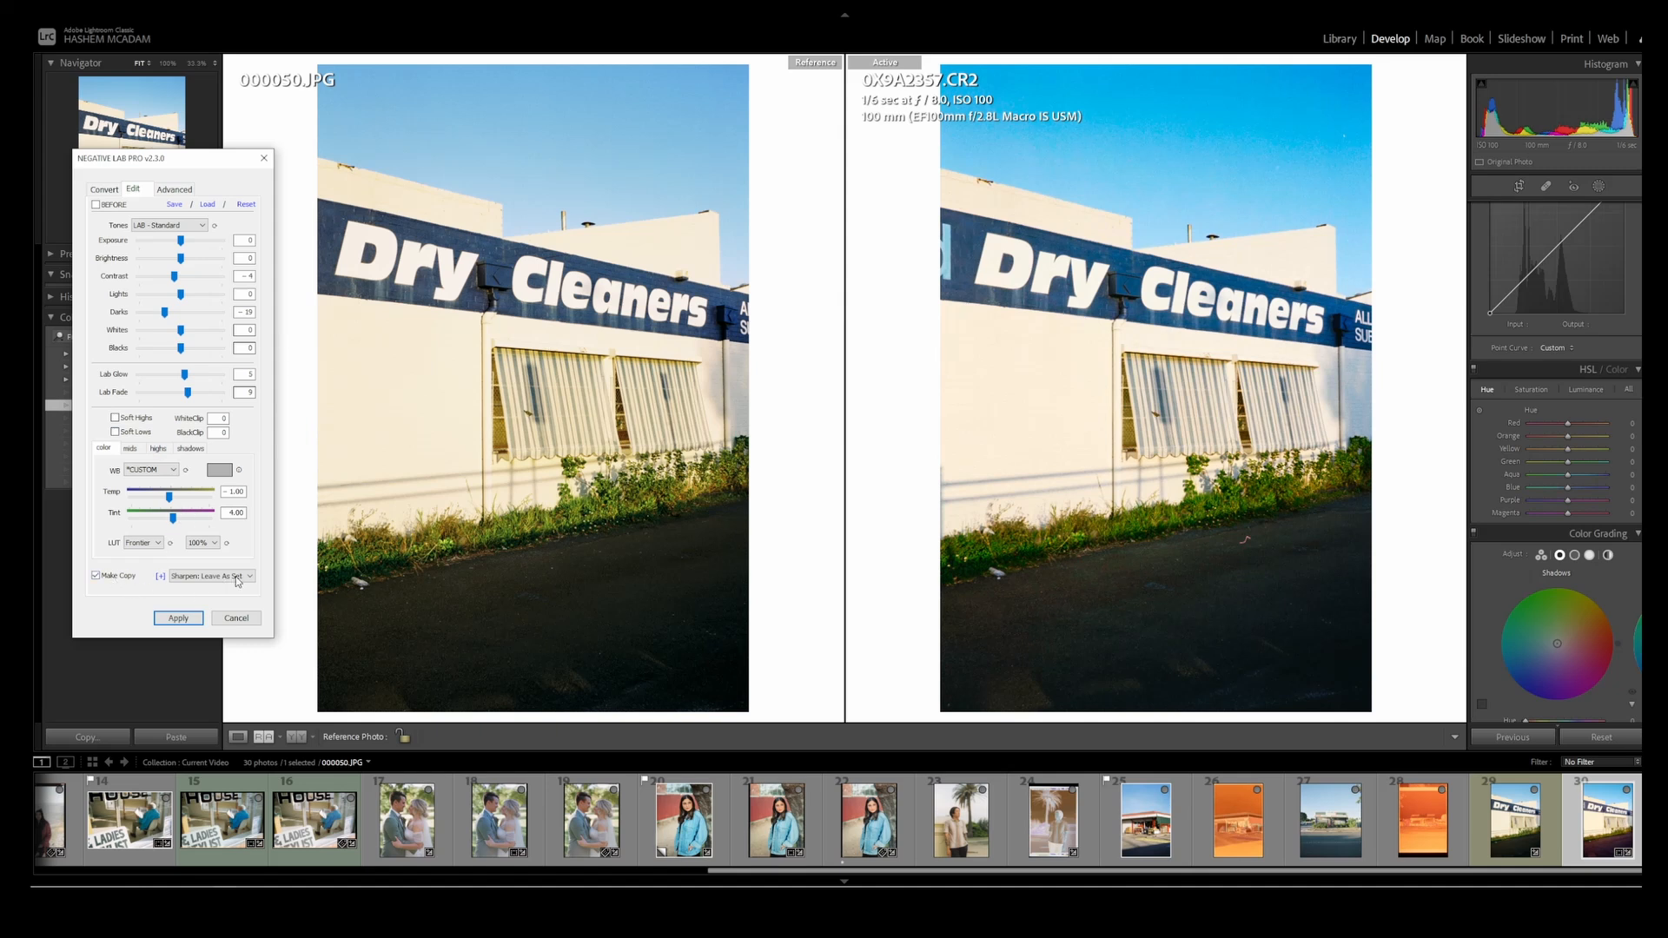
- Choose Lab sharpening and the Natural LUT, and apply the Dry Cleaners conversion with a positive copy
click(239, 580)
click(213, 621)
click(143, 543)
click(143, 574)
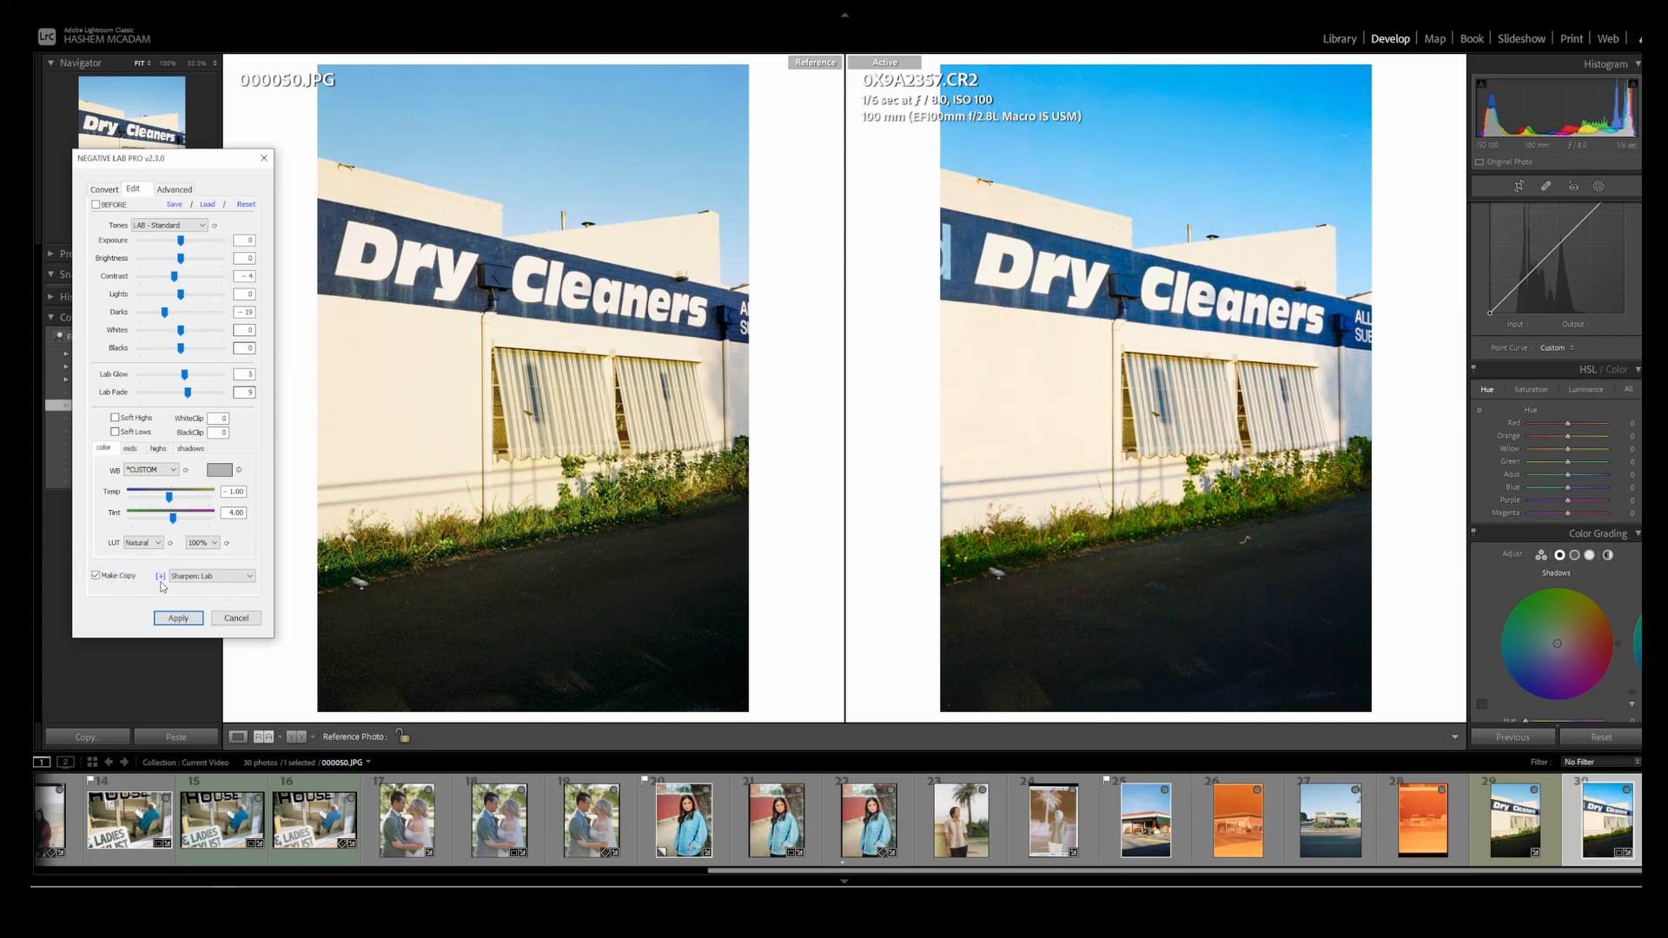
click(179, 618)
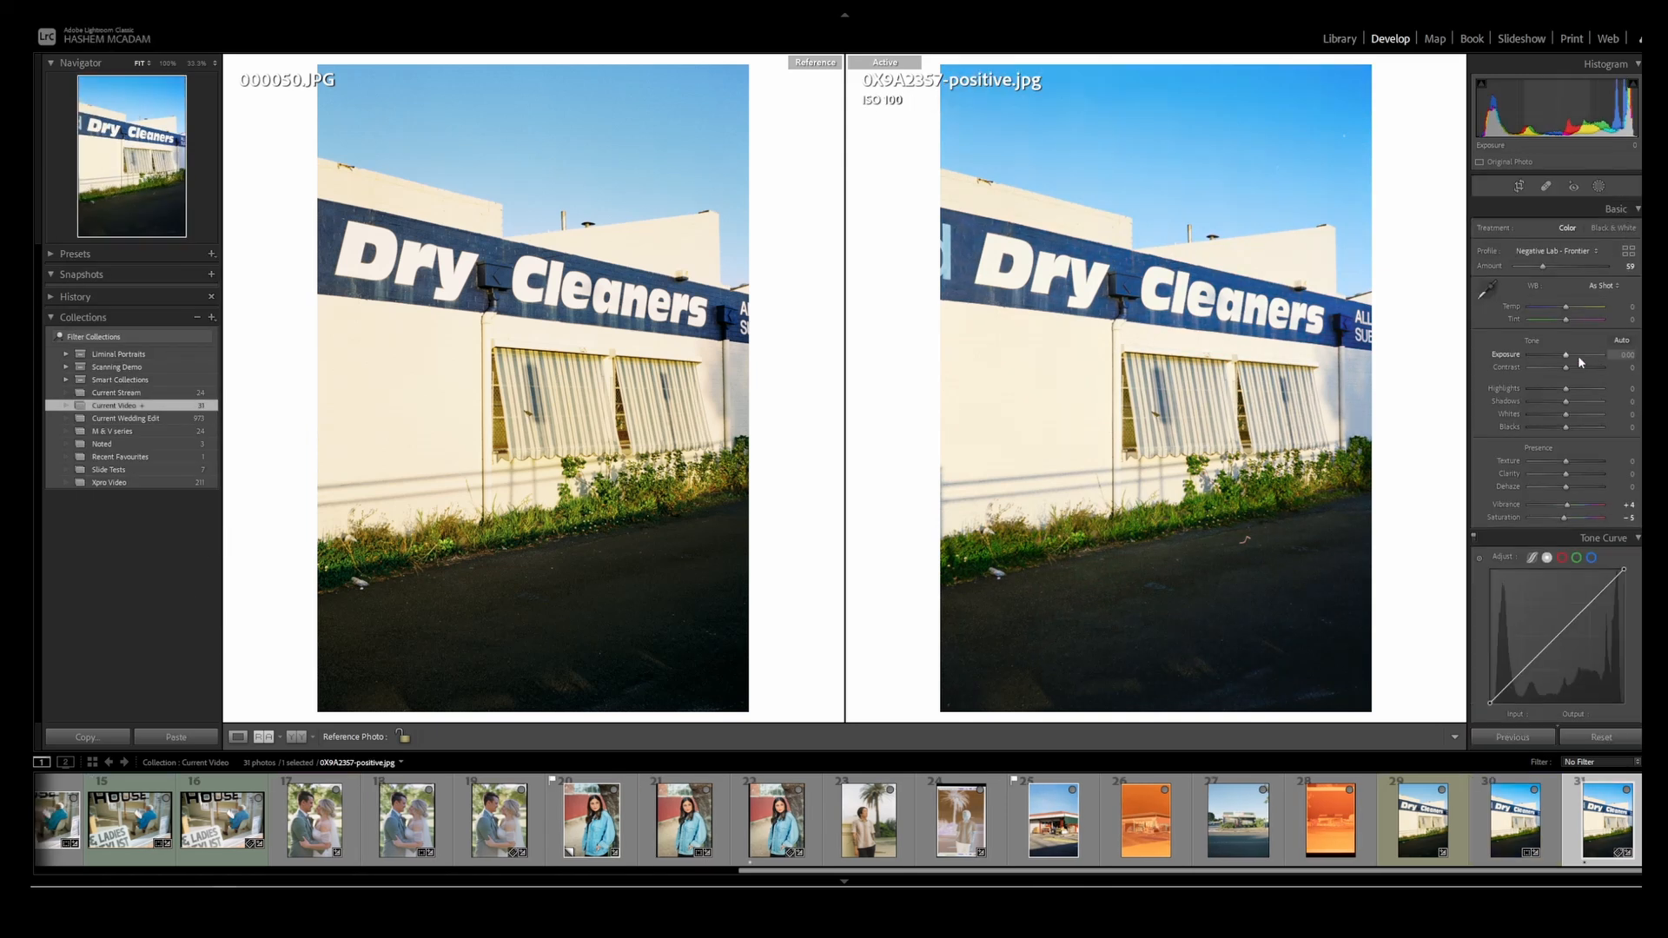
- Adjust the blue sky's hue, saturation and luminance on the positive copy with the HSL targeted adjustment tool
scroll(1578, 359, down, 5)
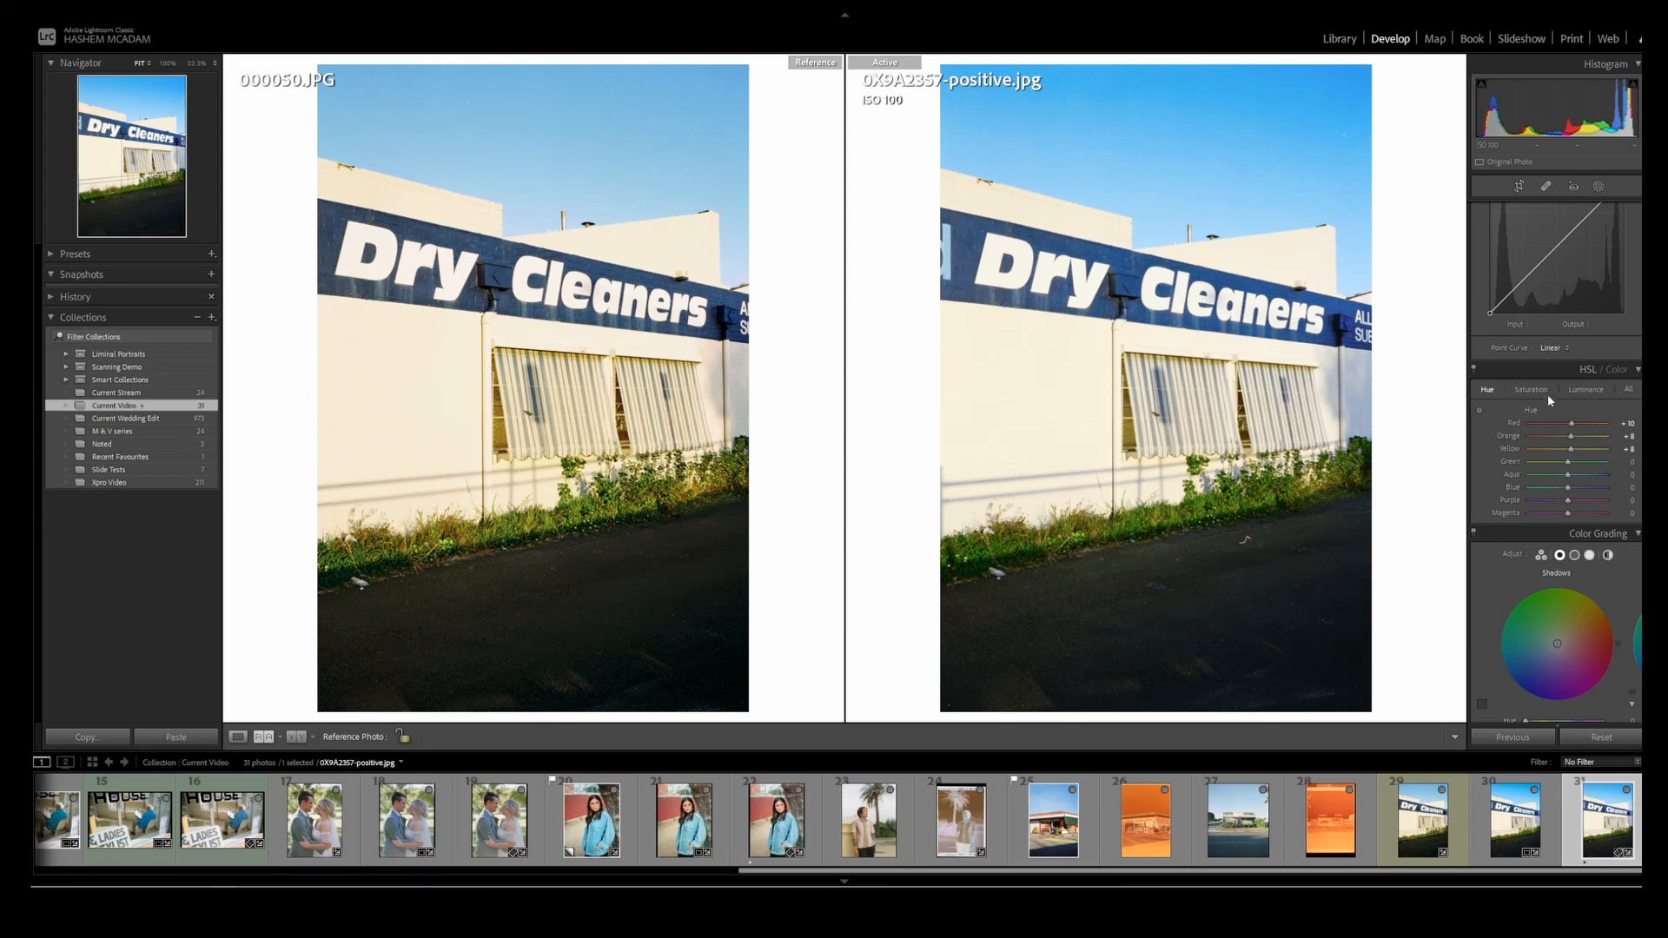
click(1479, 410)
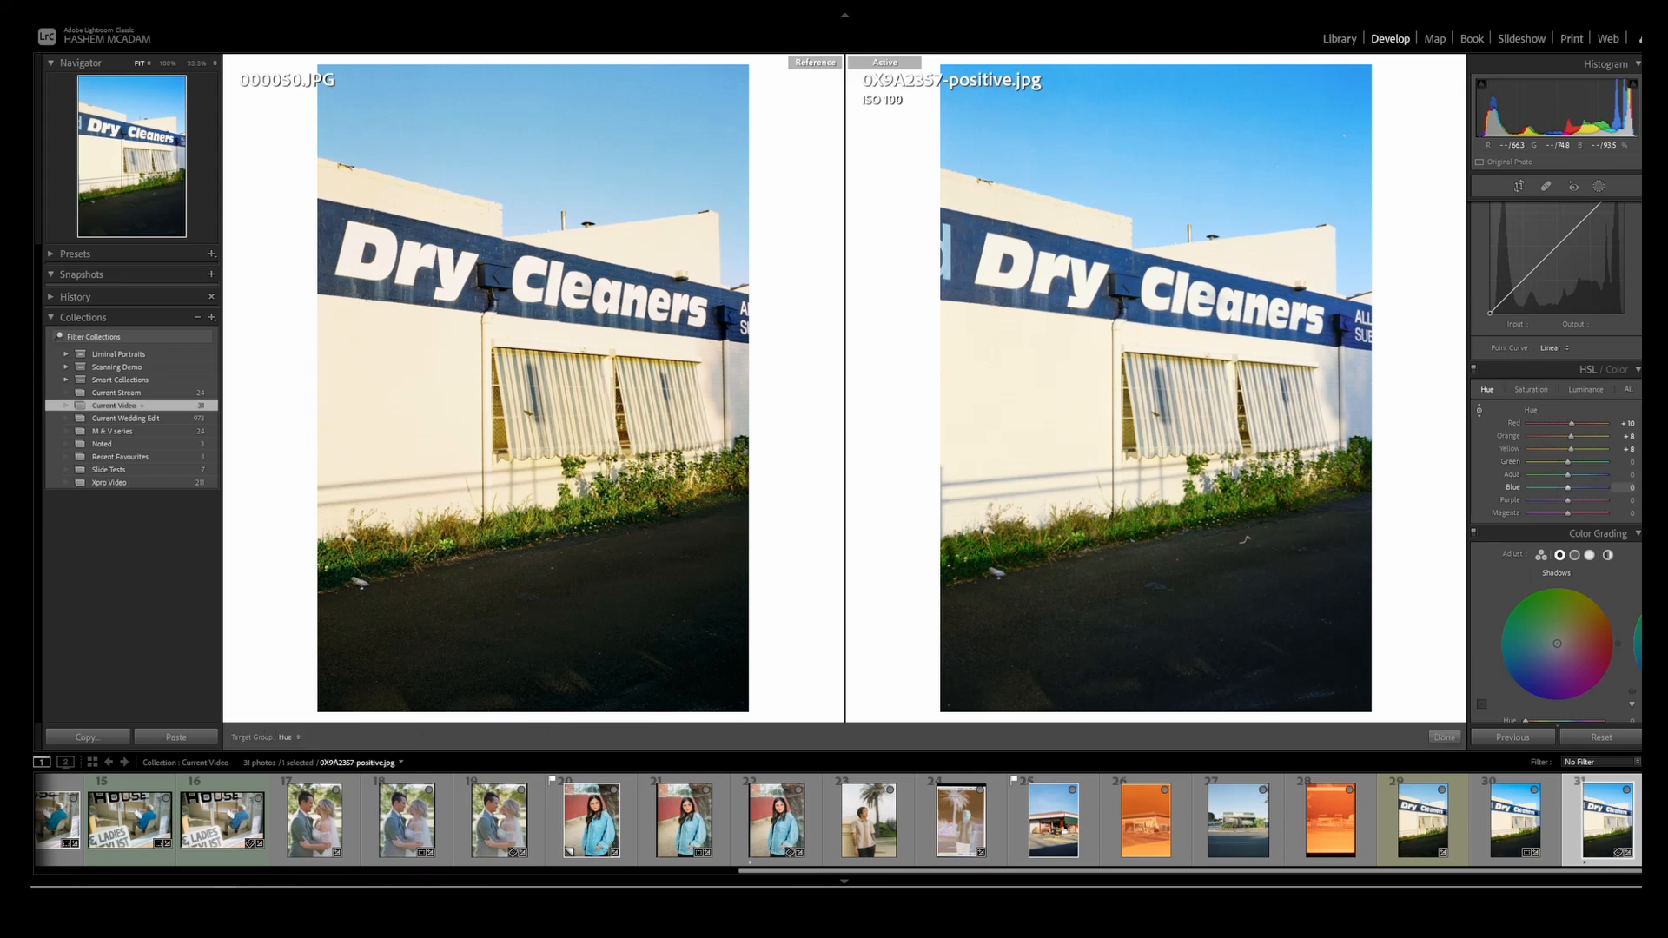
click(1531, 389)
mouse_move(1198, 156)
mouse_down()
mouse_move(1198, 204)
mouse_move(1199, 184)
mouse_up()
scroll(1494, 285, up, 5)
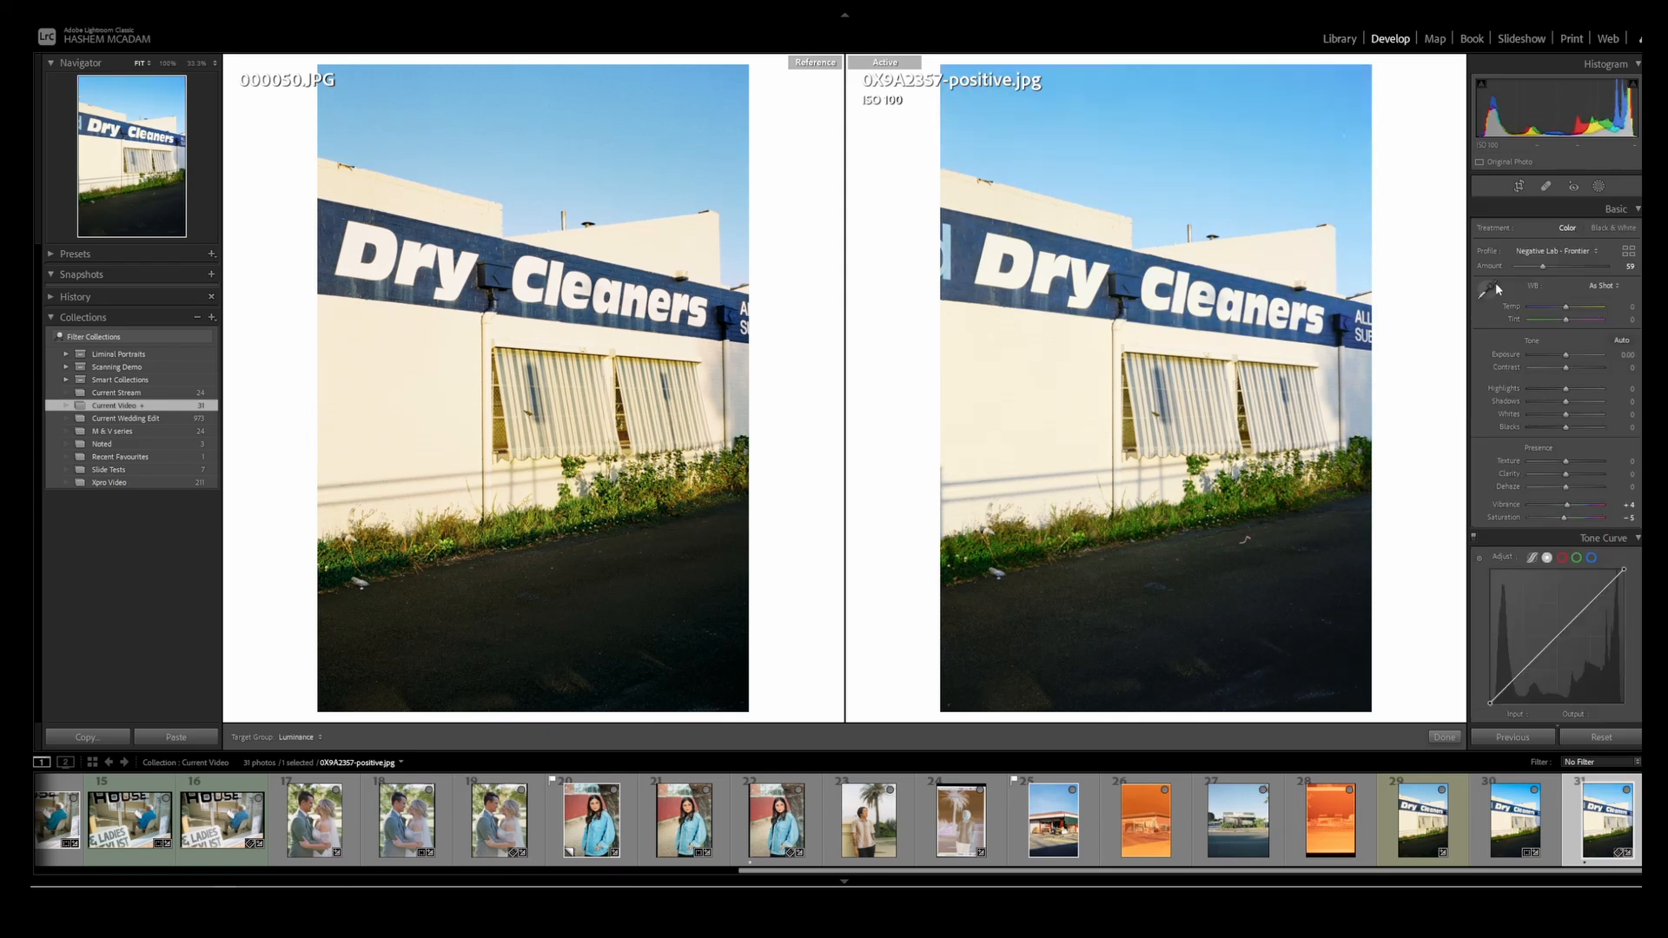
- Lower the positive copy's exposure to -0.10 and set the green hue to -17
drag(1565, 356, 1564, 357)
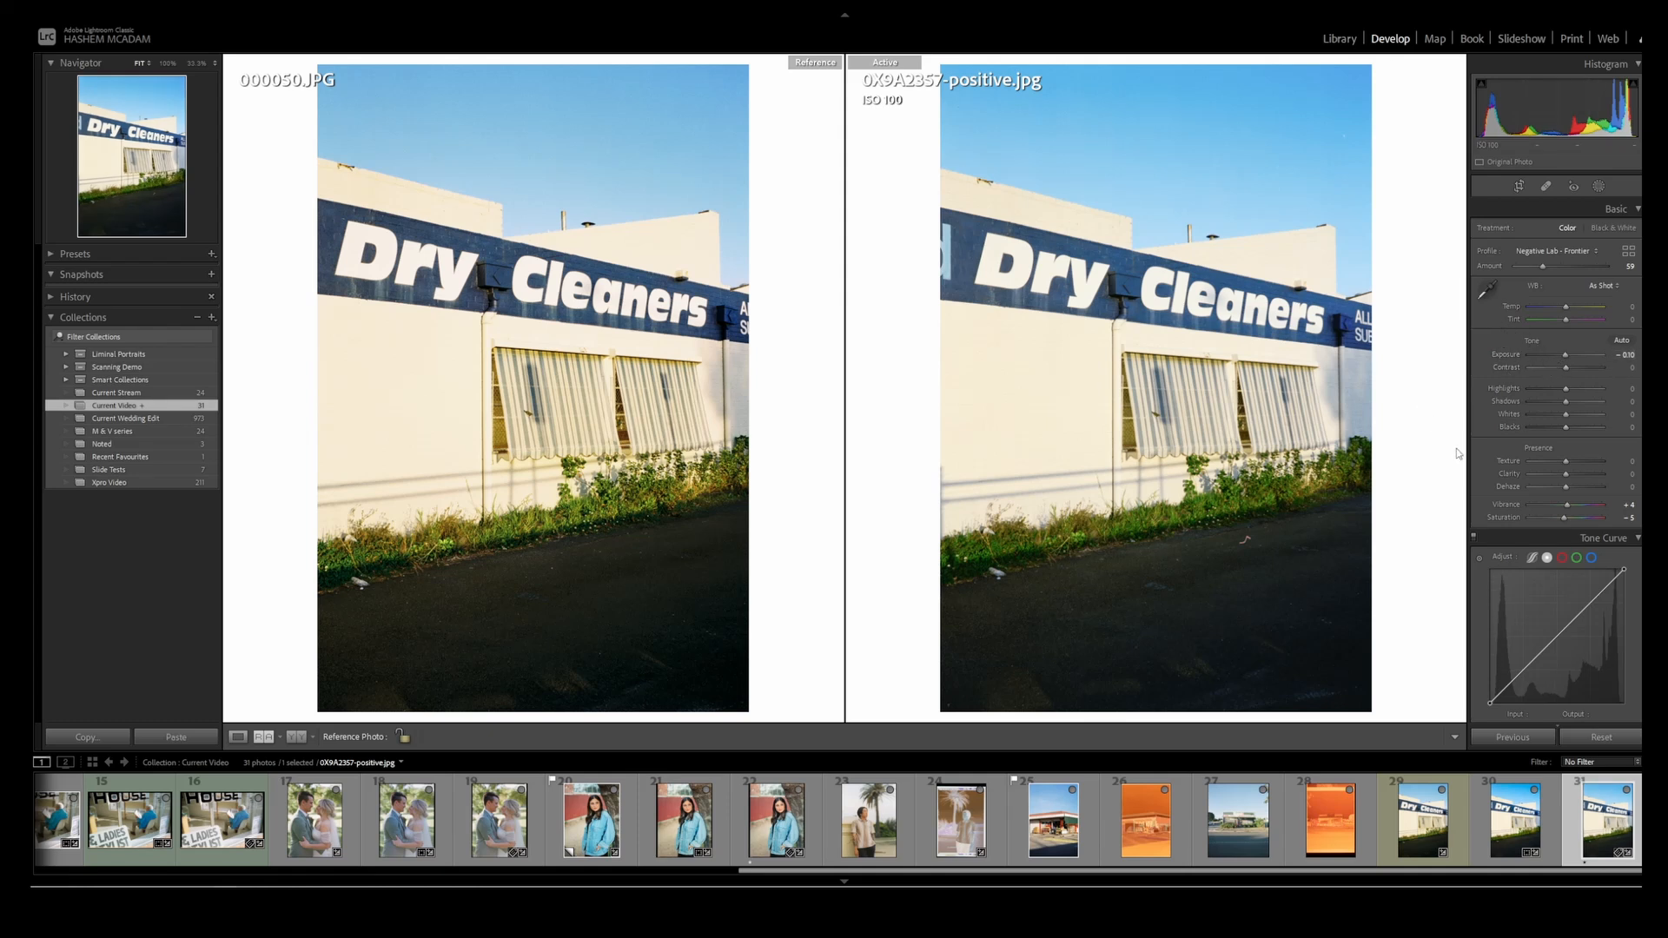
scroll(1576, 477, down, 5)
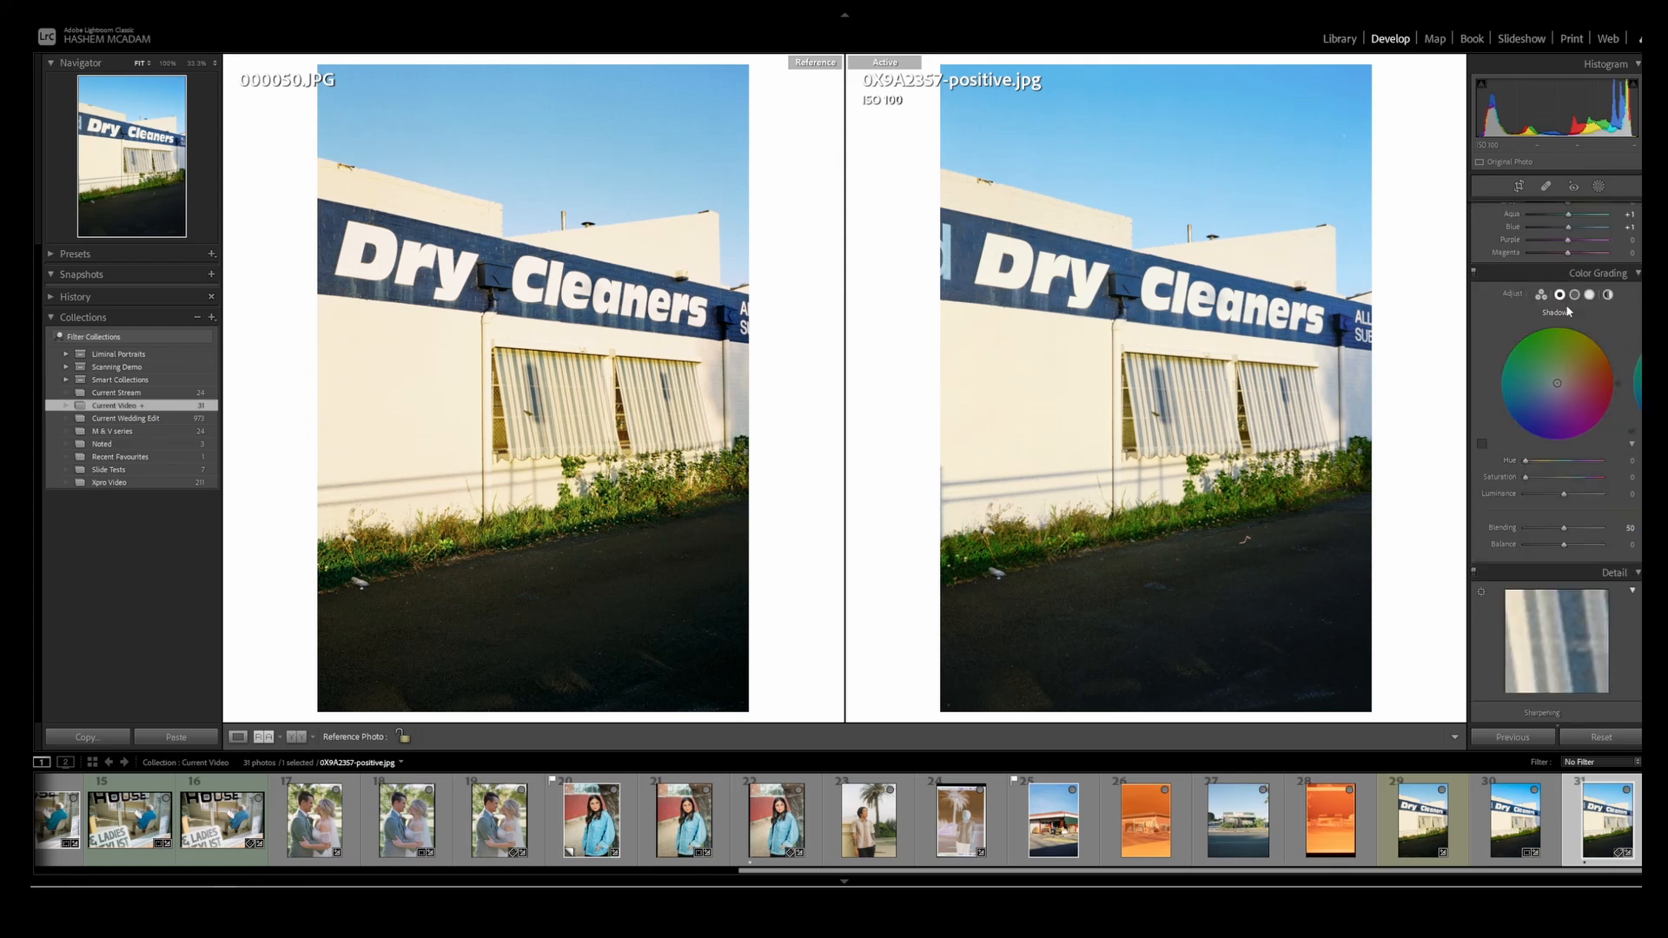
click(1487, 389)
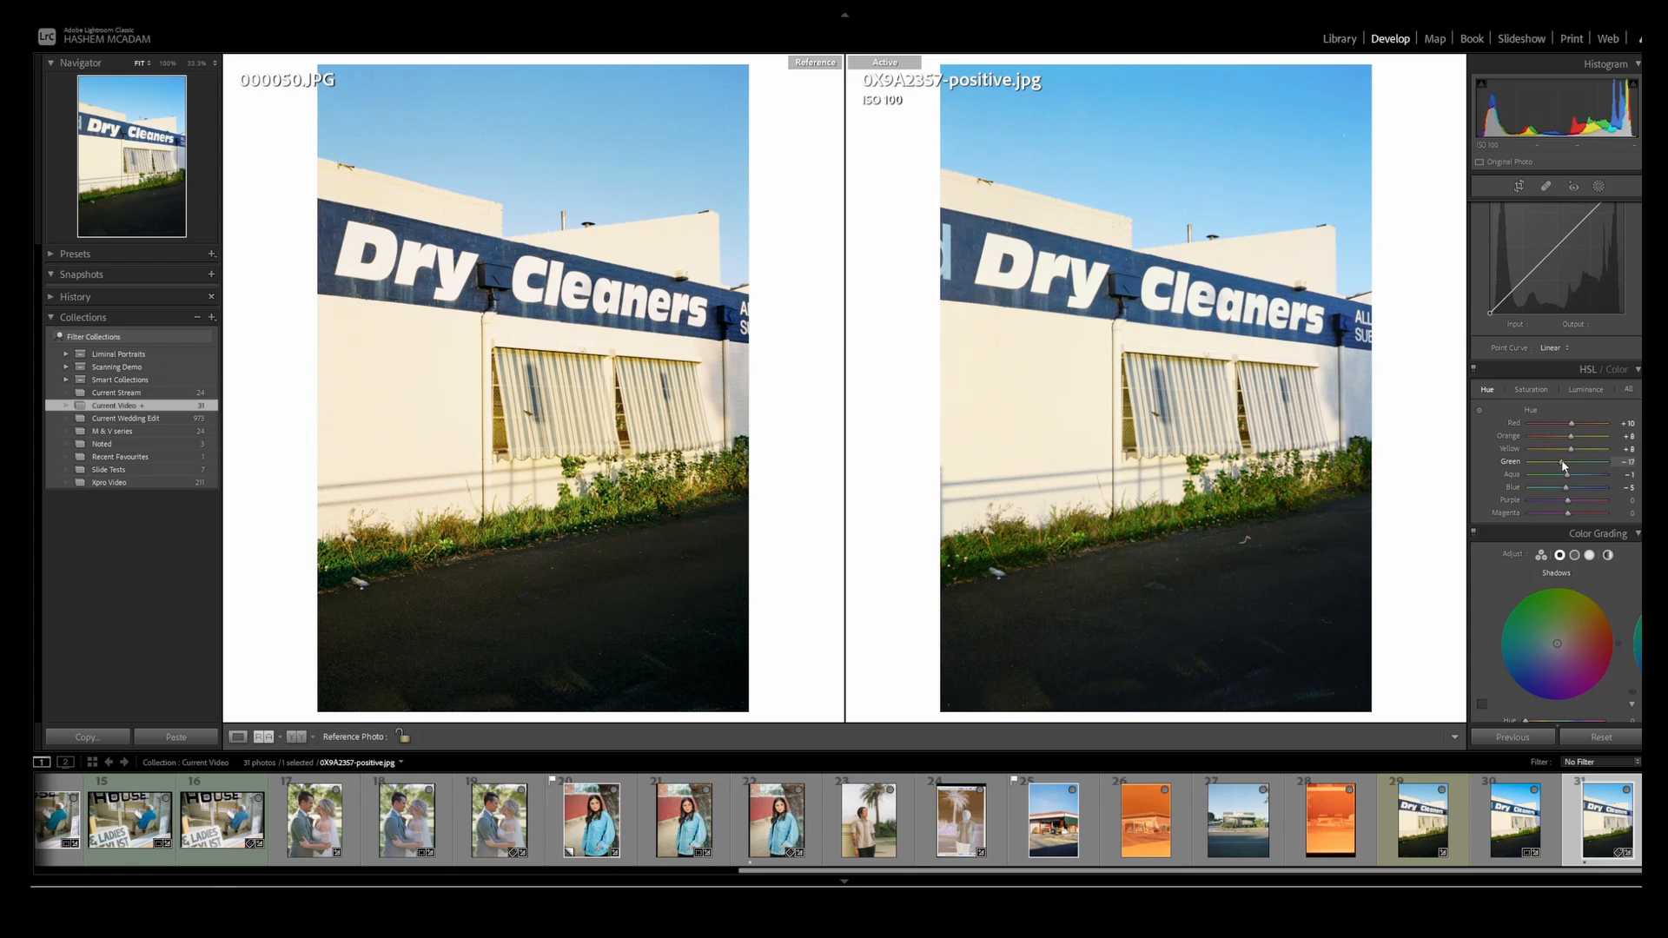
drag(1568, 468, 1564, 468)
- Set contrast to -16 and shadows to +5, and shift the white balance tint slightly toward magenta
scroll(1592, 355, up, 5)
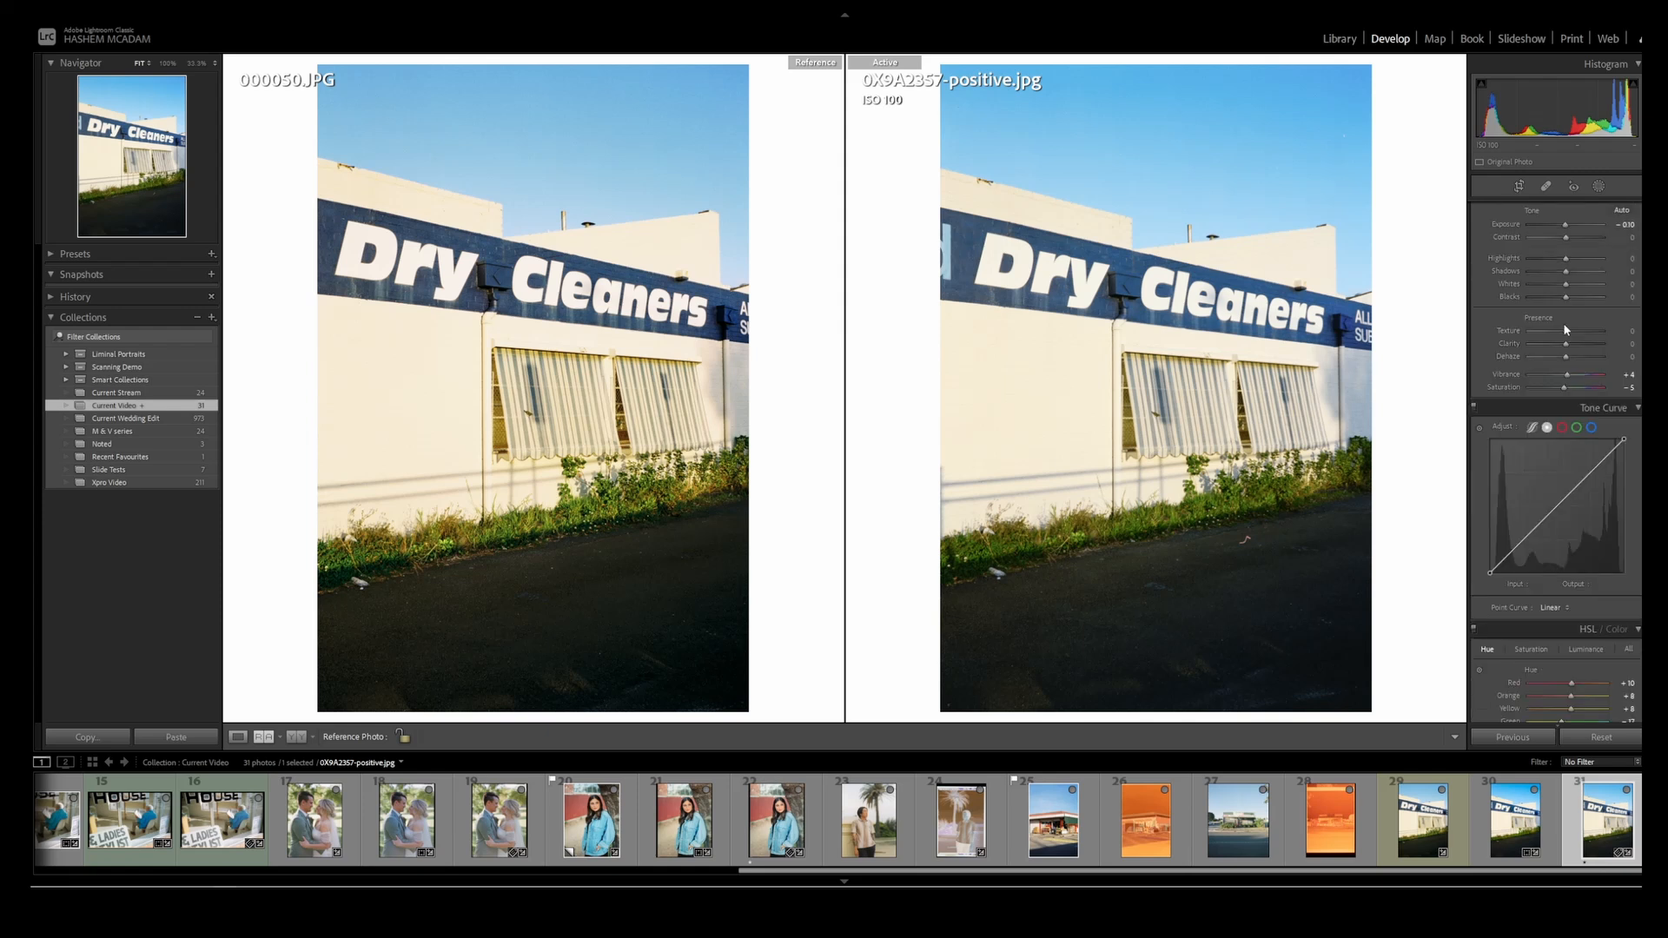
mouse_move(1554, 269)
mouse_down()
mouse_move(1567, 278)
mouse_move(1560, 239)
mouse_up()
scroll(1566, 286, up, 3)
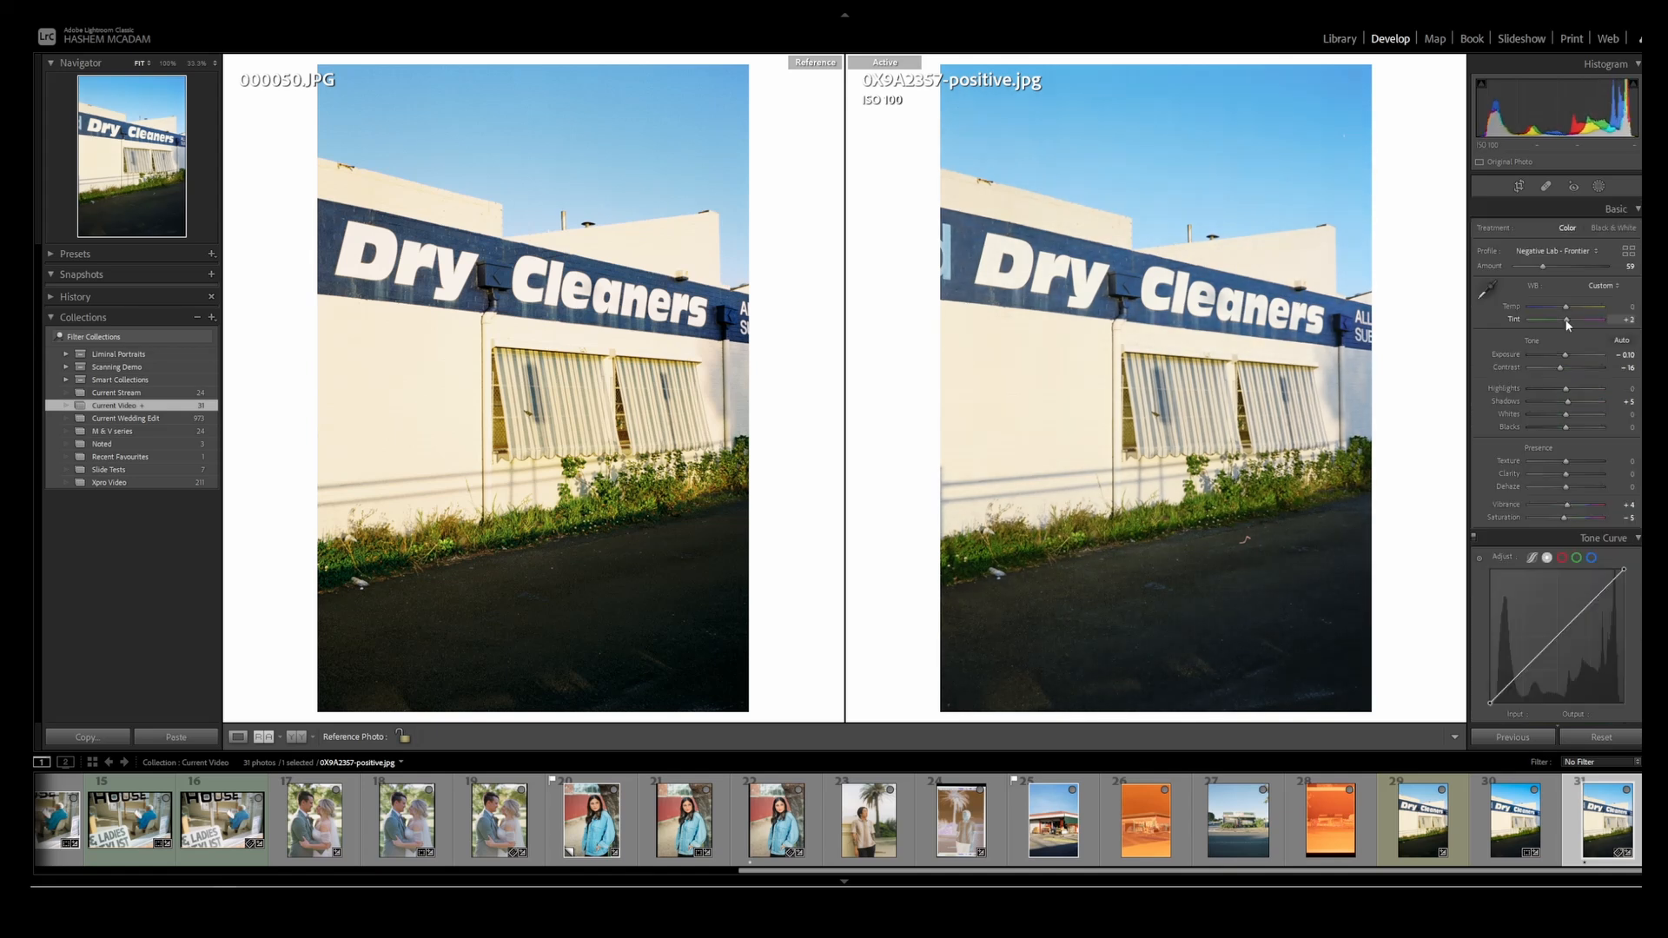
drag(1568, 325, 1569, 321)
- Try a faint magenta tint in the highlights using Color Grading, with hue 321 and saturation 7
scroll(1579, 461, down, 8)
scroll(1579, 461, down, 2)
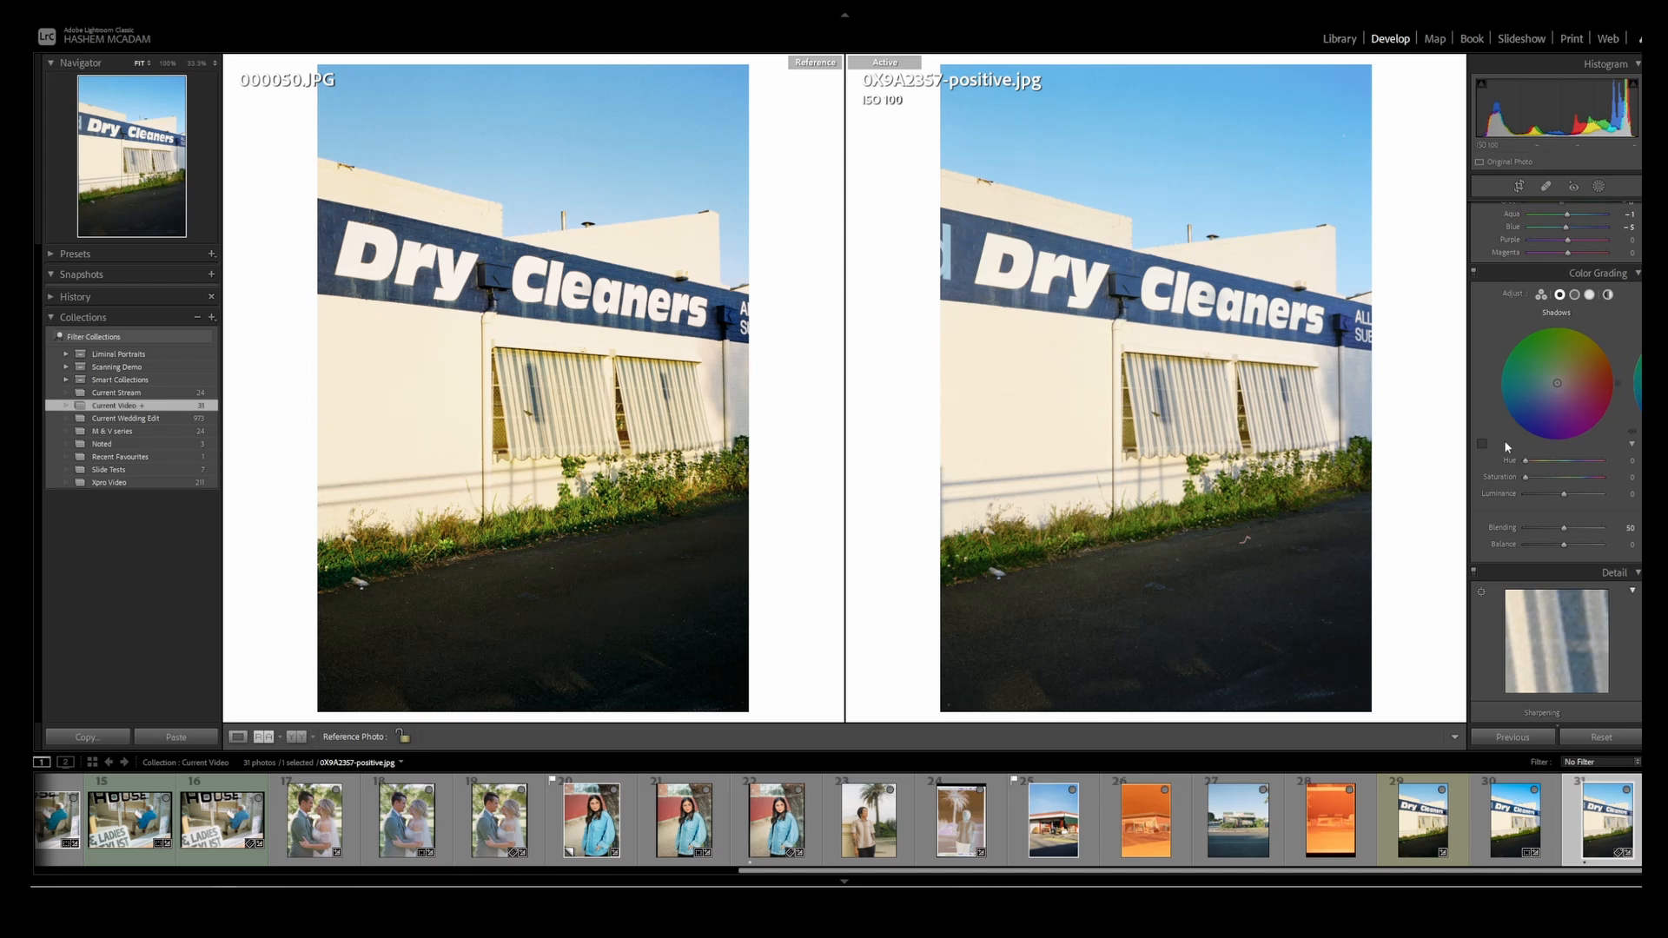
click(1591, 295)
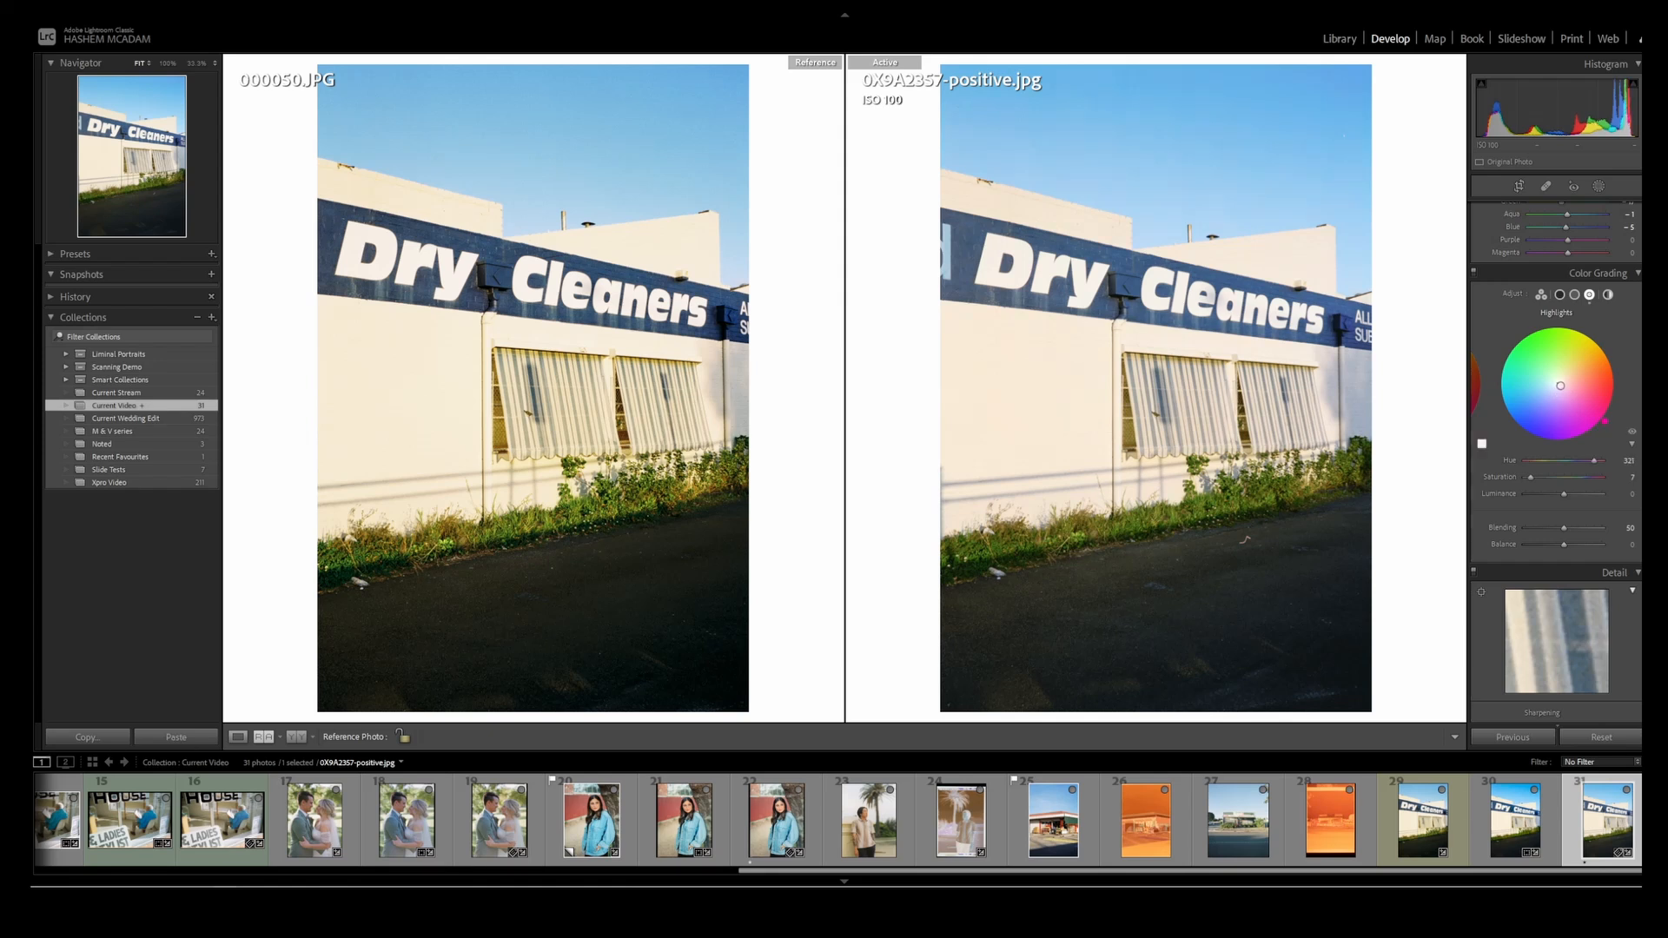
drag(1529, 477, 1524, 477)
- Warm the midtones in Color Grading with a yellow-orange tint around hue 40, and fine-tune its saturation
click(1574, 294)
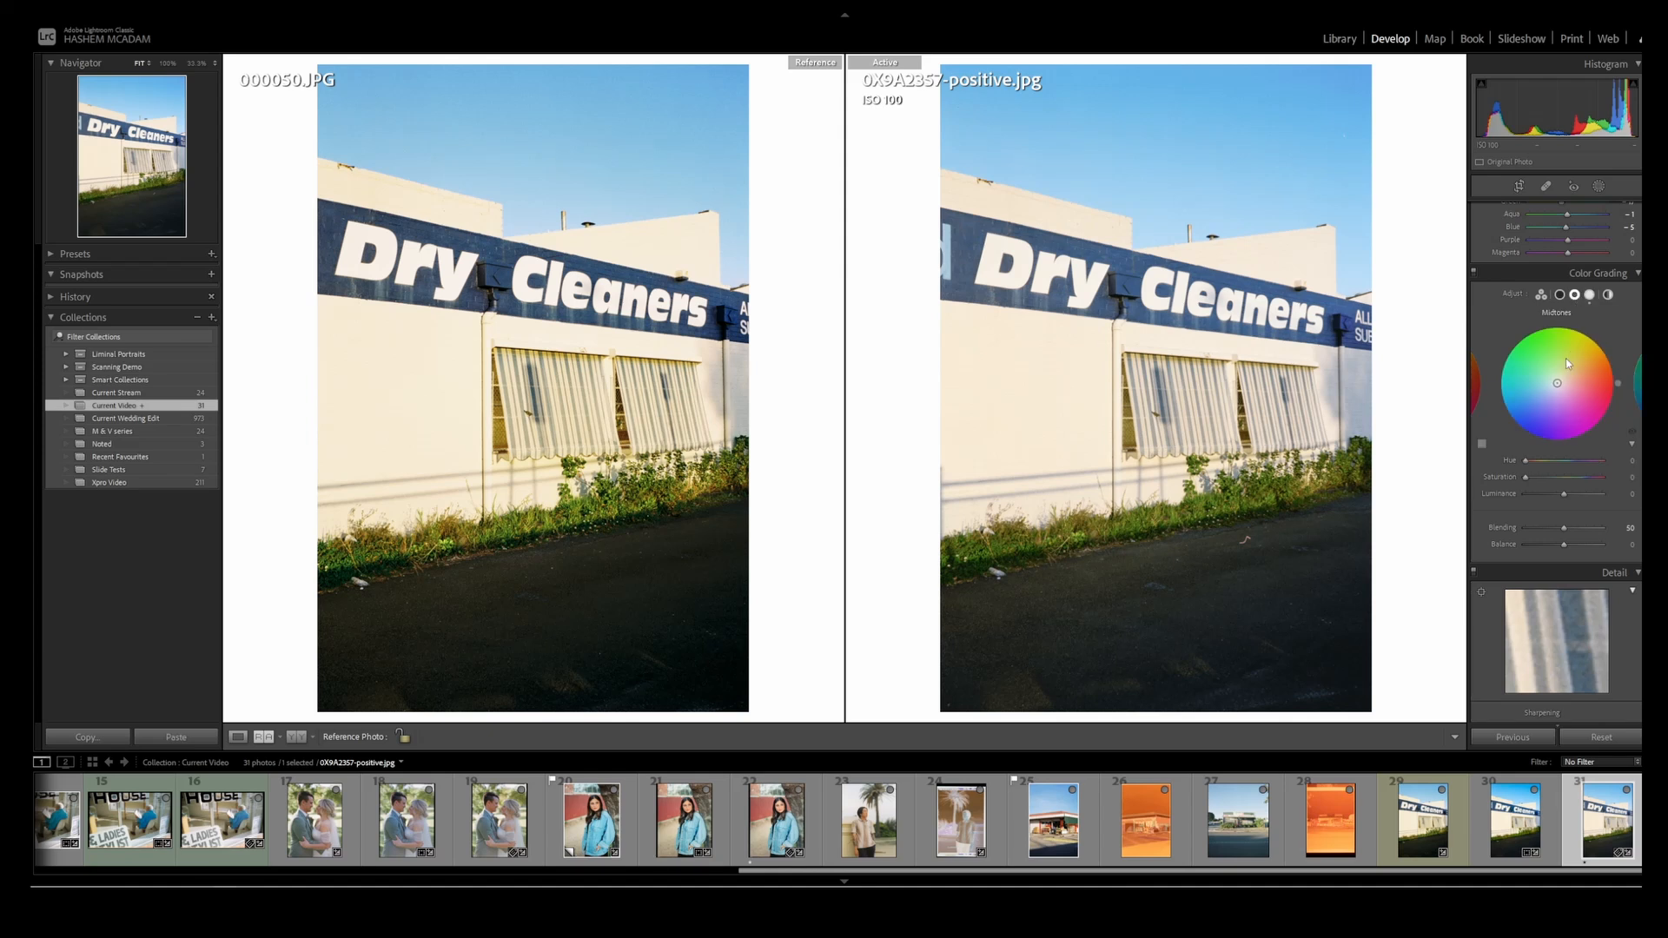
drag(1557, 385, 1563, 378)
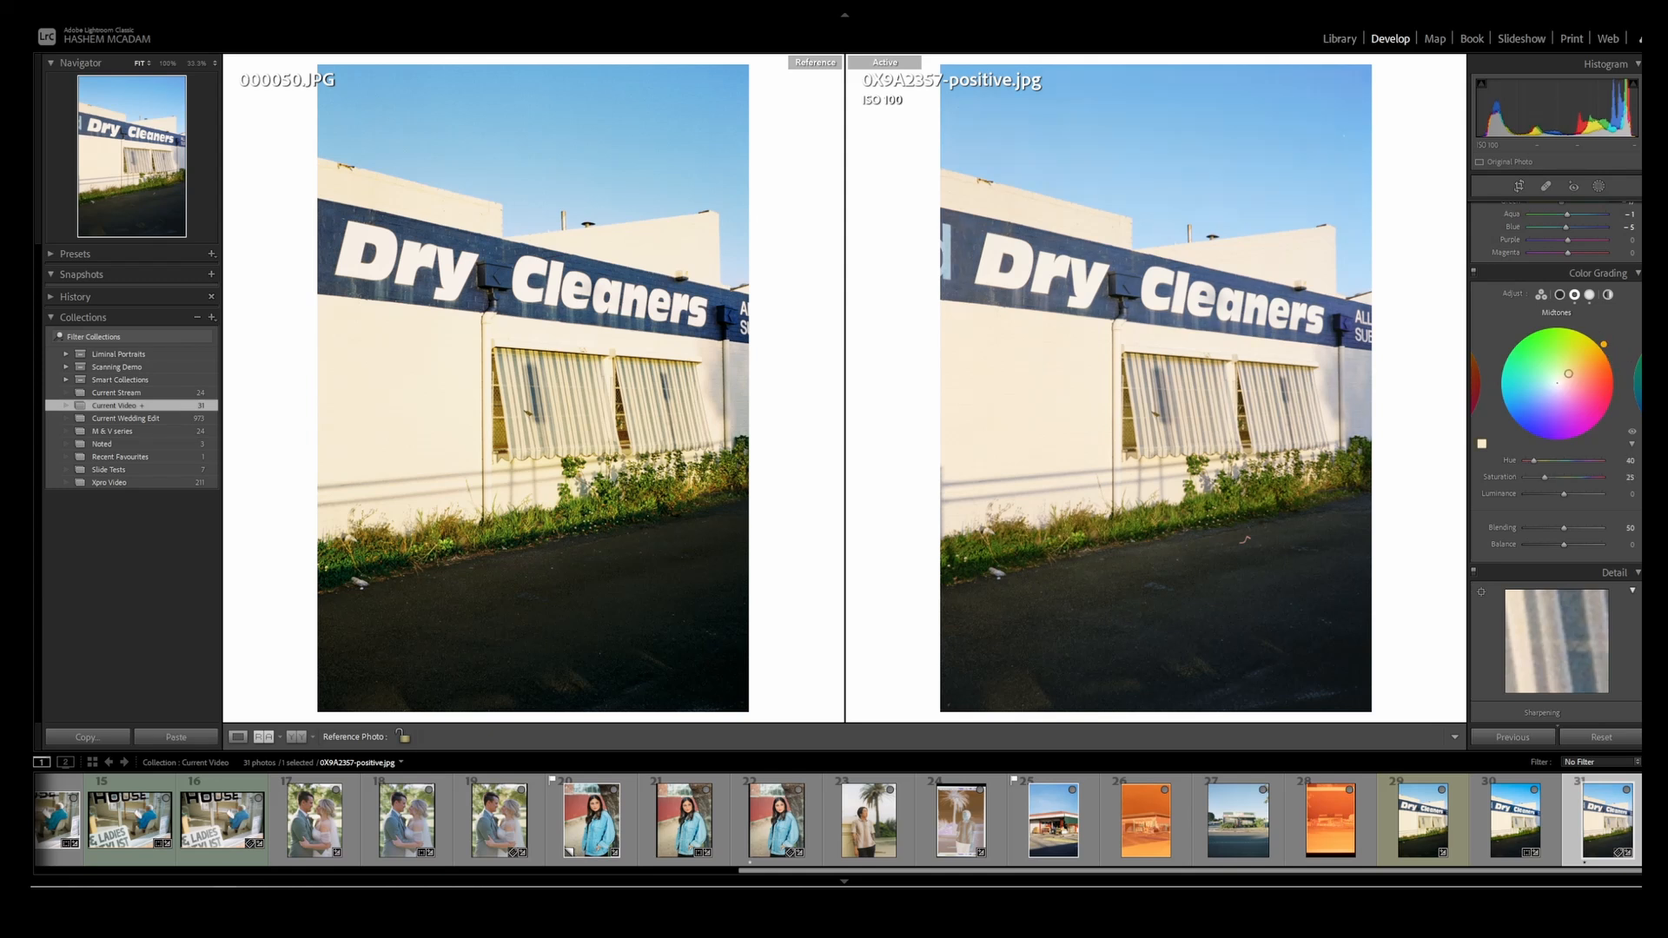
drag(1623, 369, 1609, 352)
double_click(1546, 477)
drag(1533, 474, 1555, 495)
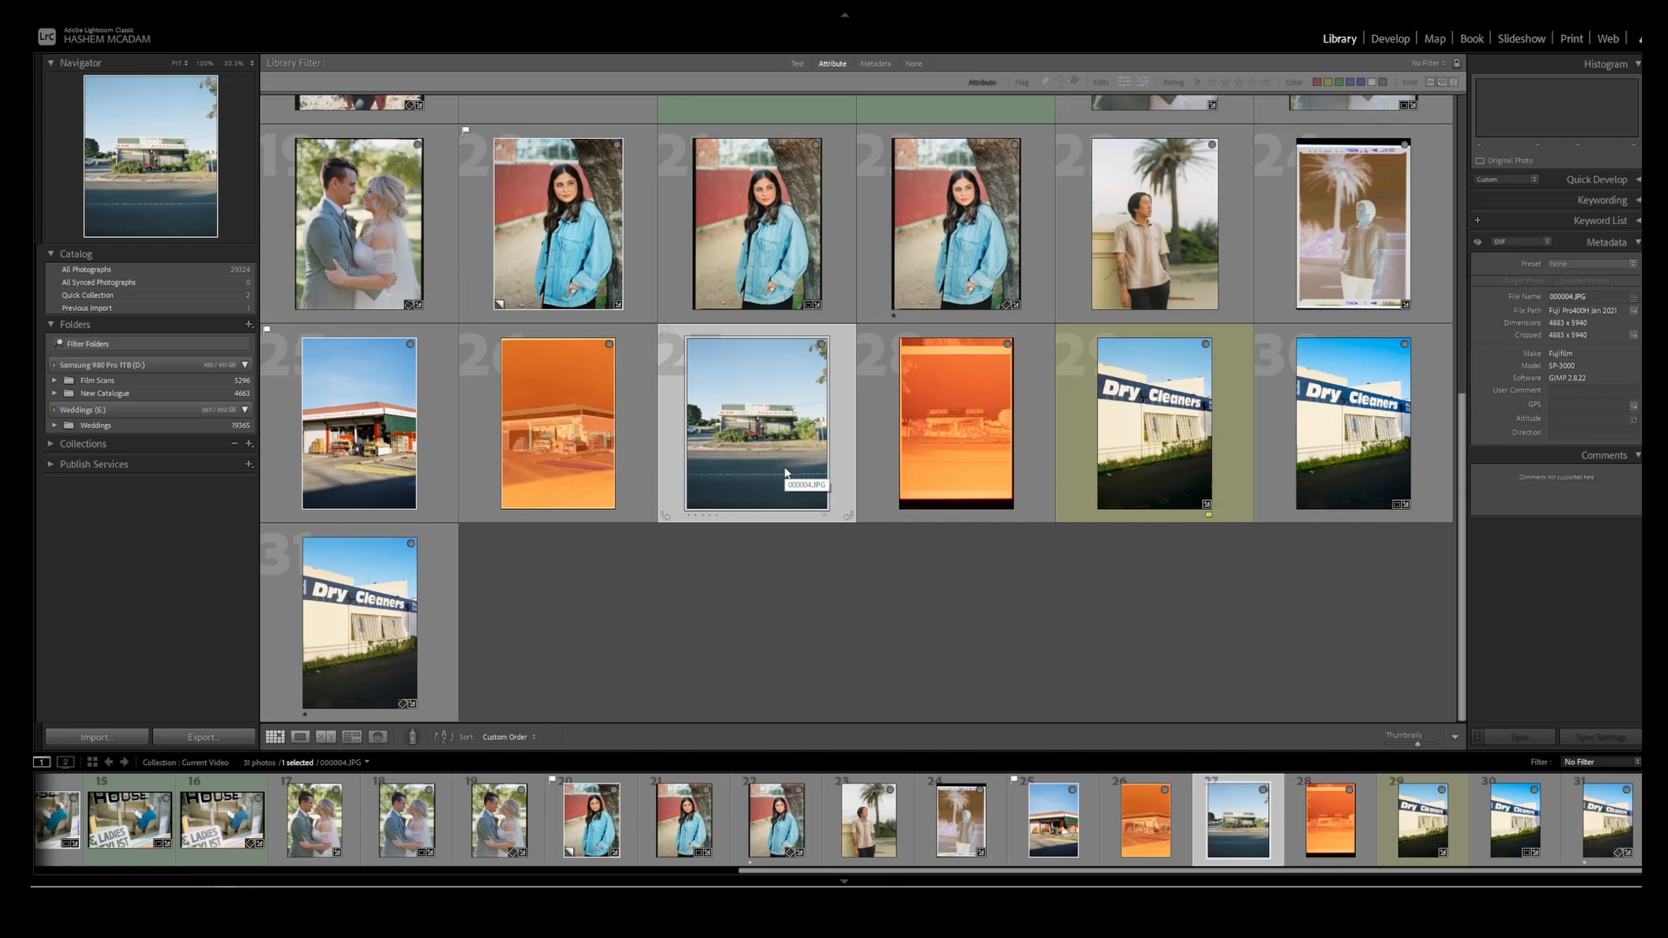
- View the lab scan 000004.JPG enlarged, followed by its matching negative 0X9A8044.CR2
double_click(785, 473)
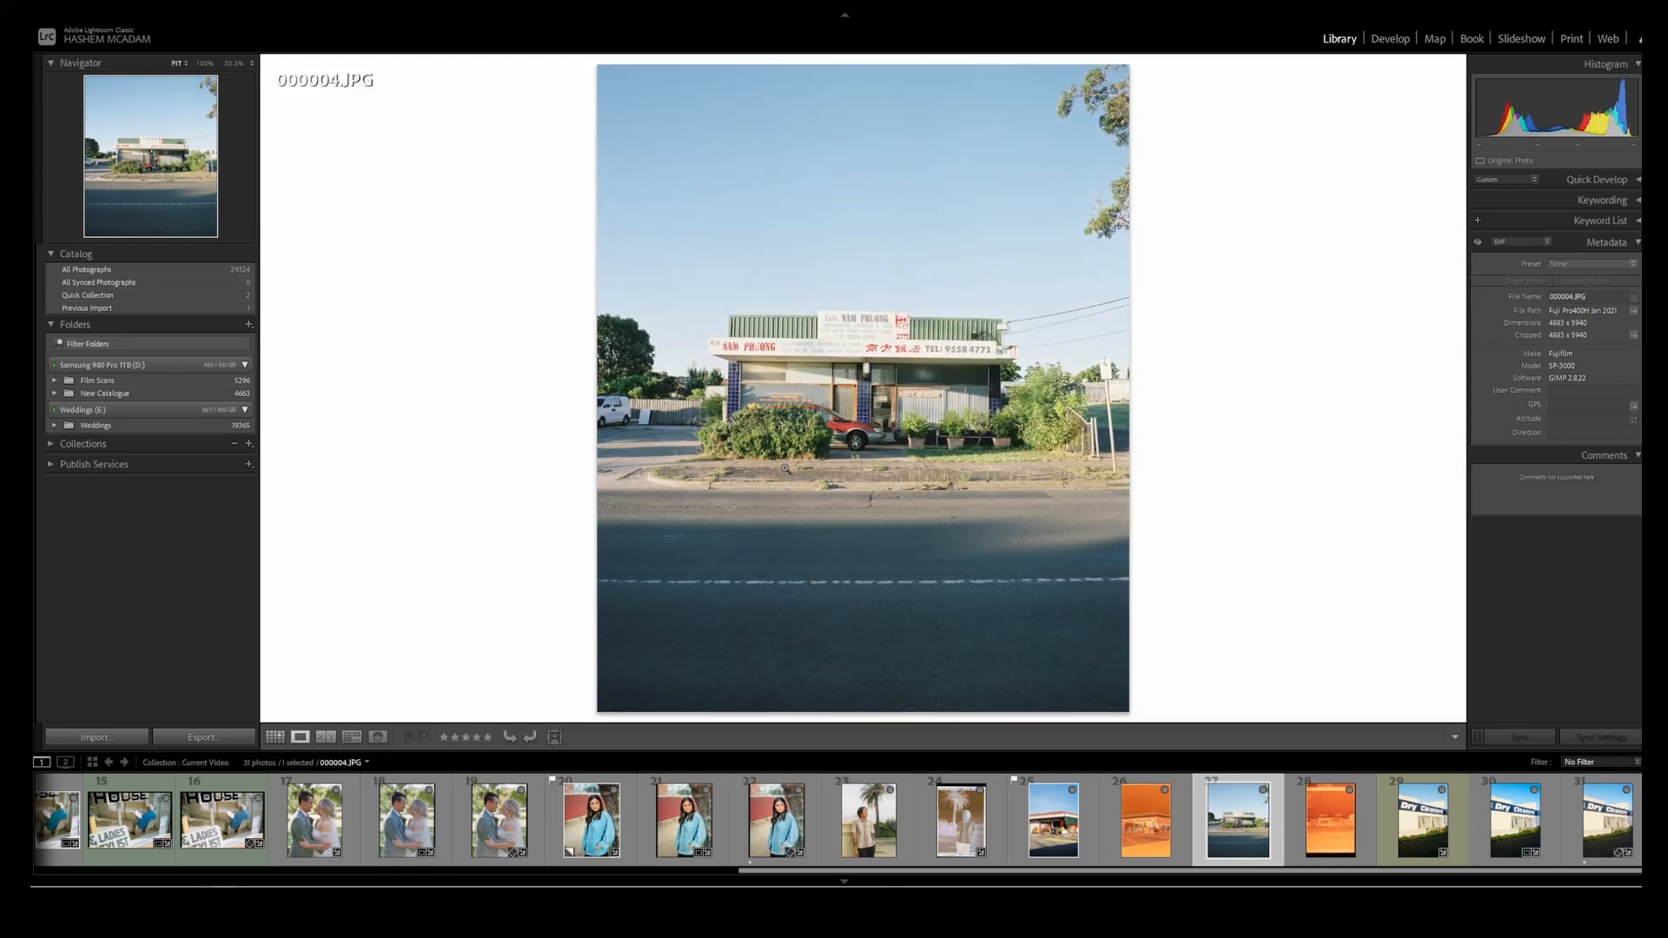
key(Right)
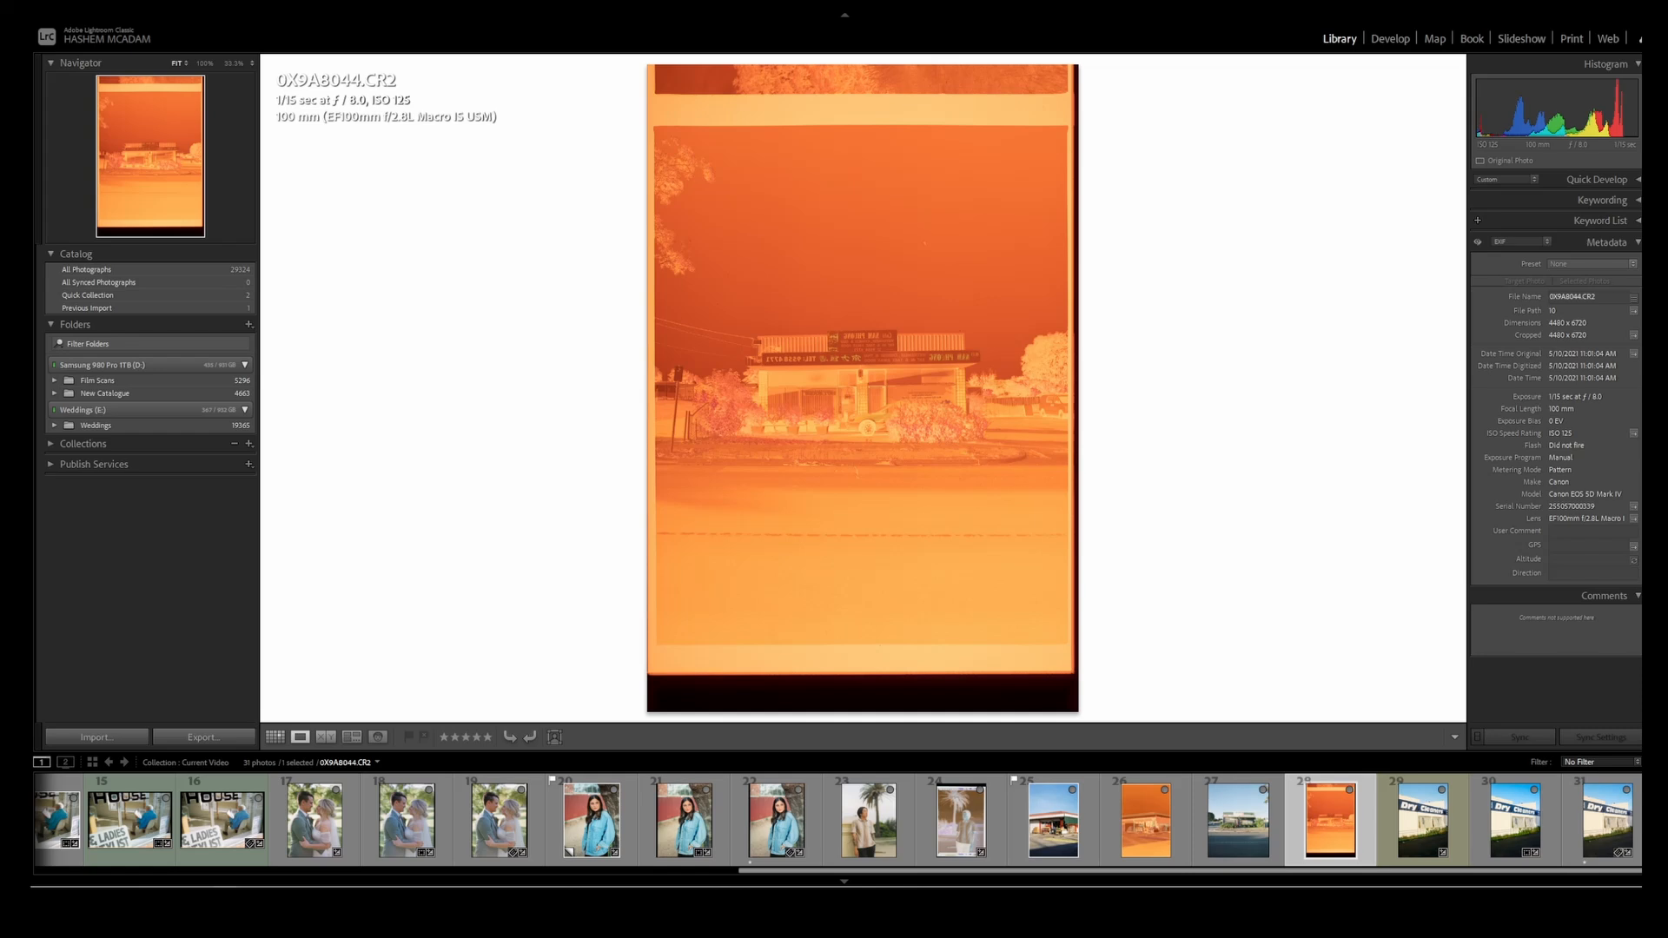